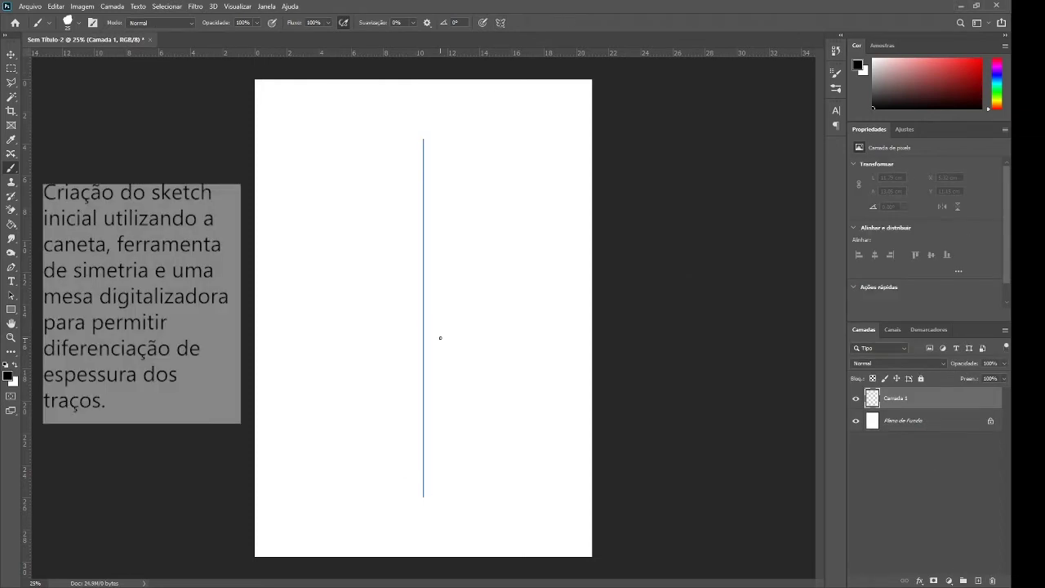
- With vertical symmetry, sketch the bell-shaped base, larger button, curved jar sides, top edge and T detail
{"action": "mouse_move", "coordinate": [418, 369]}
{"action": "left_mouse_down"}
{"action": "mouse_move", "coordinate": [334, 436]}
{"action": "mouse_move", "coordinate": [423, 476]}
{"action": "mouse_move", "coordinate": [413, 400]}
{"action": "left_mouse_up"}
{"action": "key", "text": "ctrl+z"}
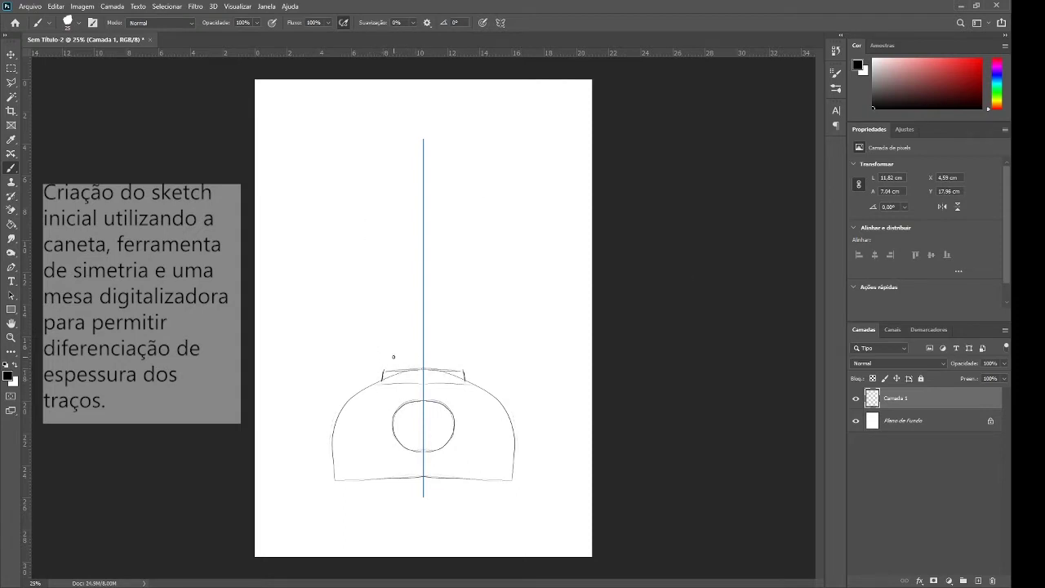
{"action": "left_click_drag", "start_coordinate": [384, 369], "coordinate": [370, 190]}
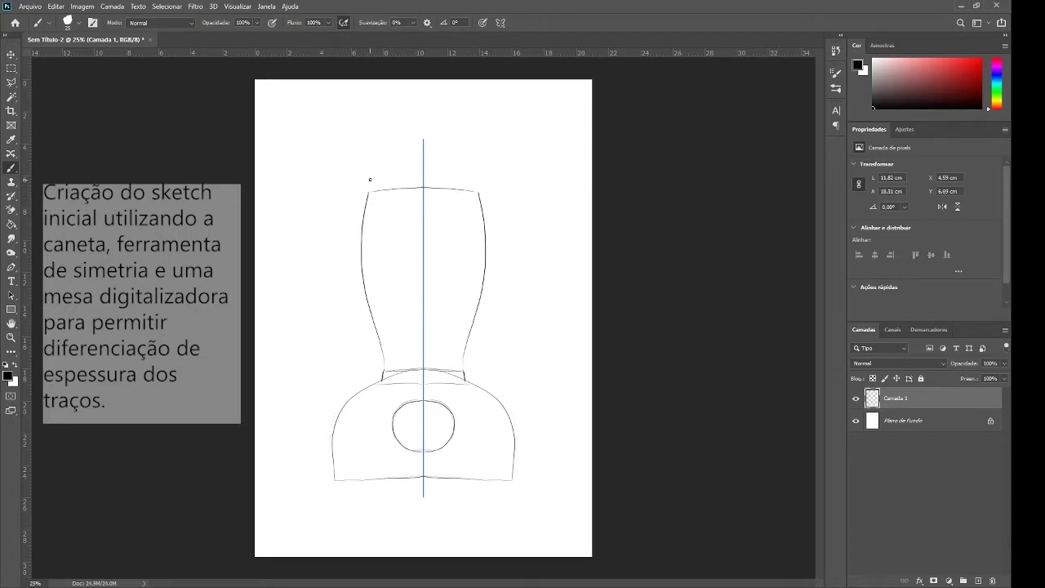
{"action": "left_click_drag", "start_coordinate": [370, 179], "coordinate": [410, 174]}
{"action": "left_click_drag", "start_coordinate": [407, 202], "coordinate": [423, 277]}
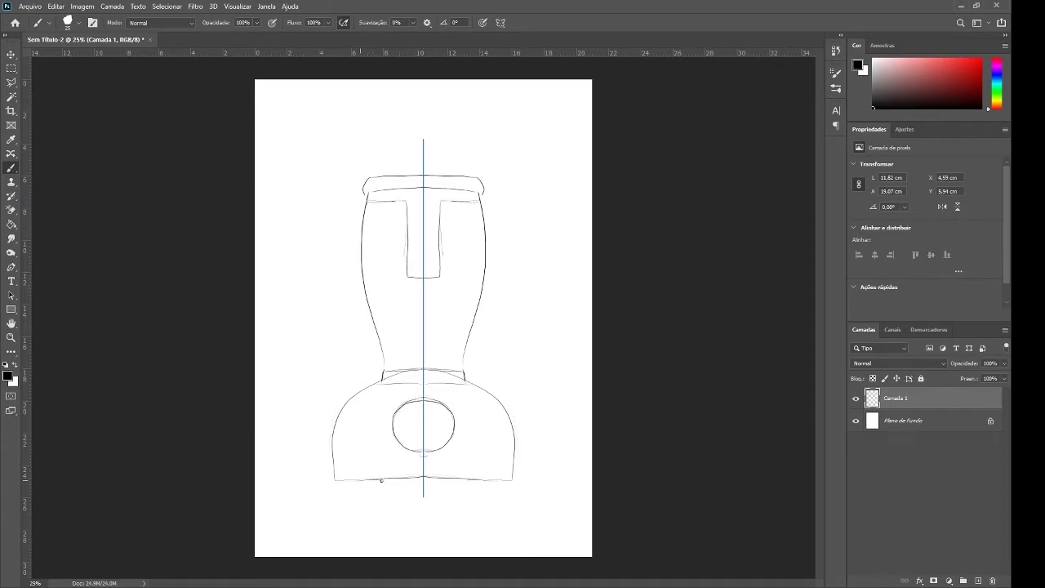
{"action": "left_click", "coordinate": [500, 22]}
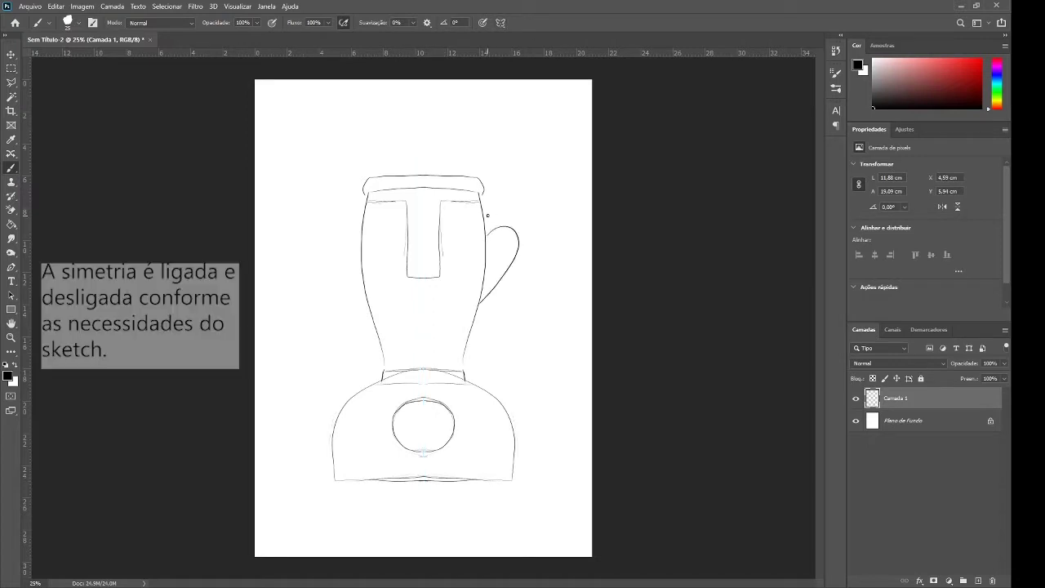
- Draw the handle's outer curve, re-enable mirroring, and extend the base sides with a bottom edge
{"action": "left_click_drag", "start_coordinate": [487, 216], "coordinate": [475, 321]}
{"action": "left_click", "coordinate": [501, 22]}
{"action": "key", "text": "Return"}
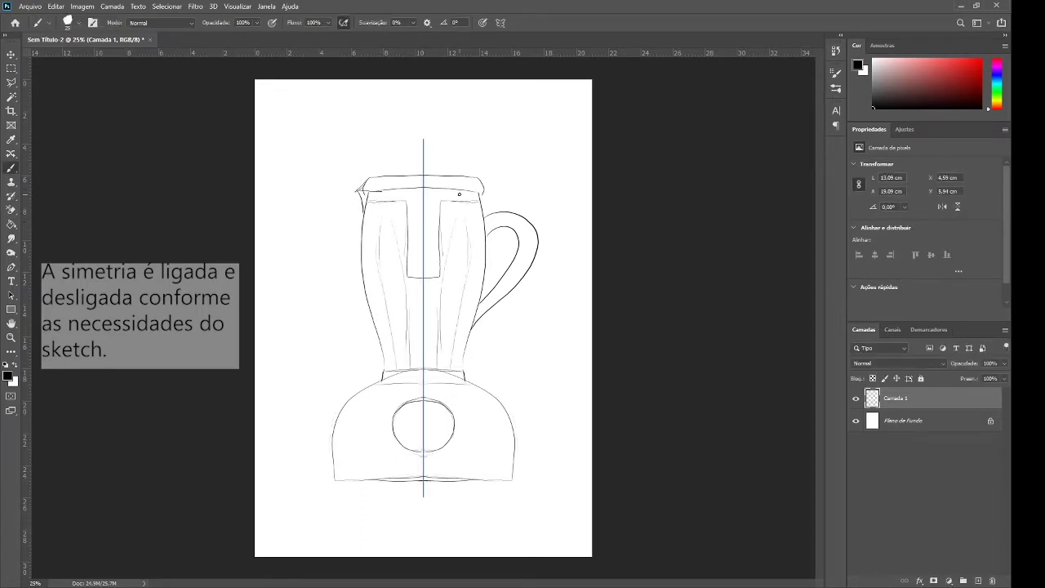
{"action": "left_click_drag", "start_coordinate": [333, 433], "coordinate": [368, 517]}
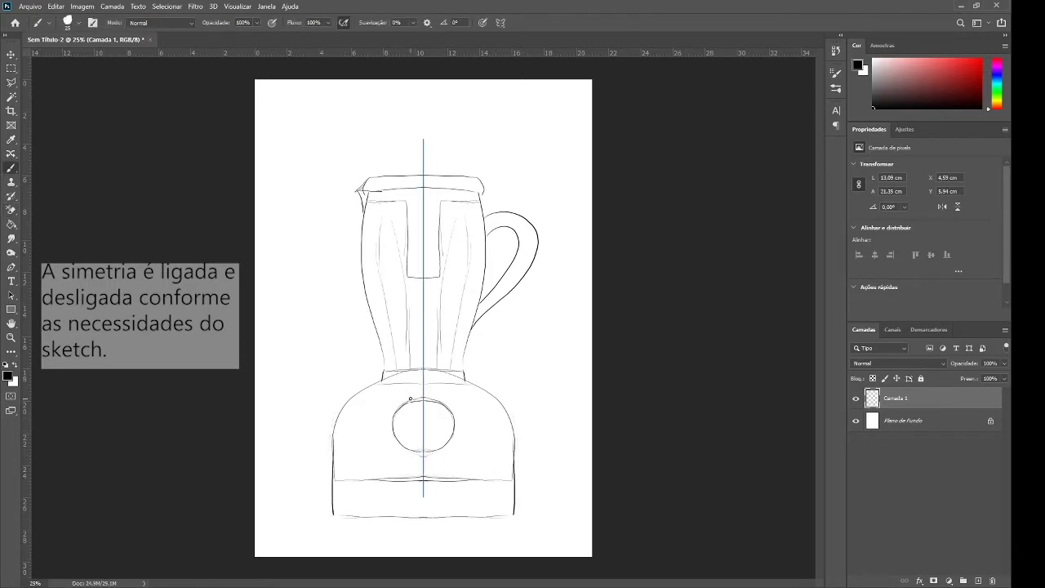
{"action": "left_click", "coordinate": [500, 22]}
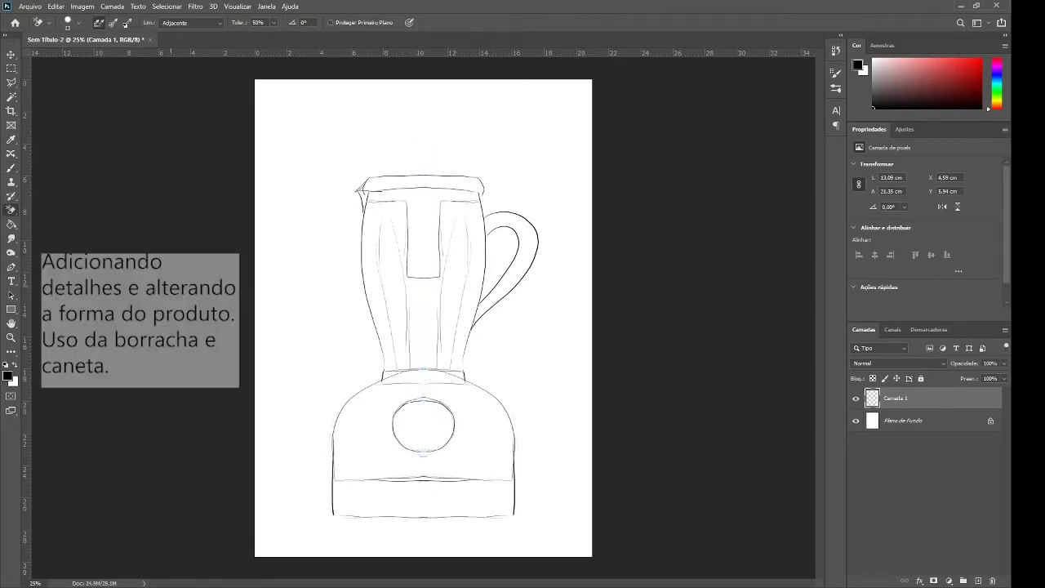
- Erase the old button circles and base line, then redraw the button as one closed oval
{"action": "key", "text": "e"}
{"action": "mouse_move", "coordinate": [410, 437]}
{"action": "left_mouse_down"}
{"action": "mouse_move", "coordinate": [441, 441]}
{"action": "mouse_move", "coordinate": [498, 476]}
{"action": "left_mouse_up"}
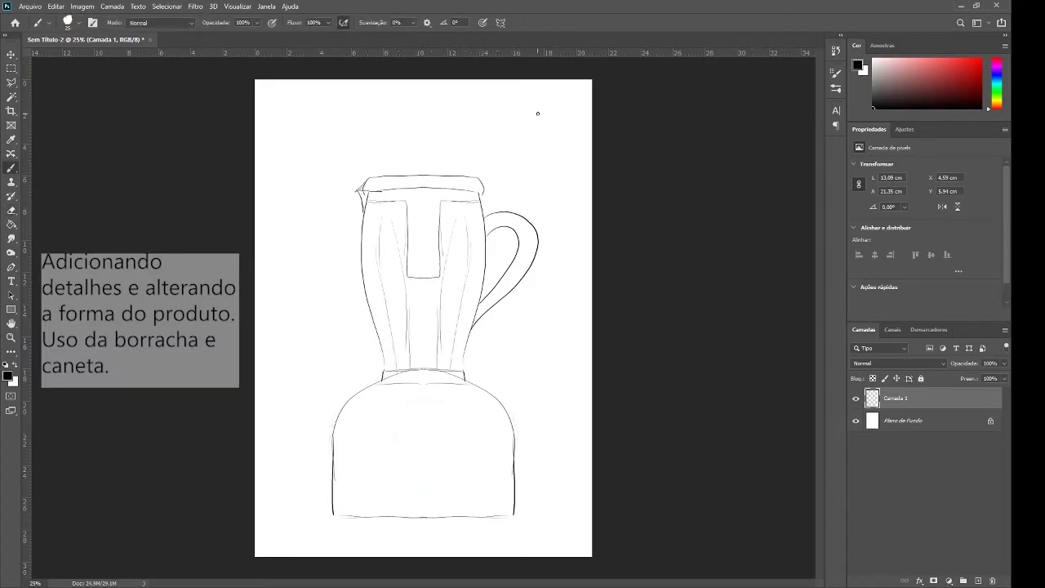
{"action": "left_click", "coordinate": [522, 22]}
{"action": "left_click", "coordinate": [525, 83]}
{"action": "left_click", "coordinate": [571, 22]}
{"action": "key", "text": "b"}
{"action": "left_click_drag", "start_coordinate": [337, 489], "coordinate": [423, 488]}
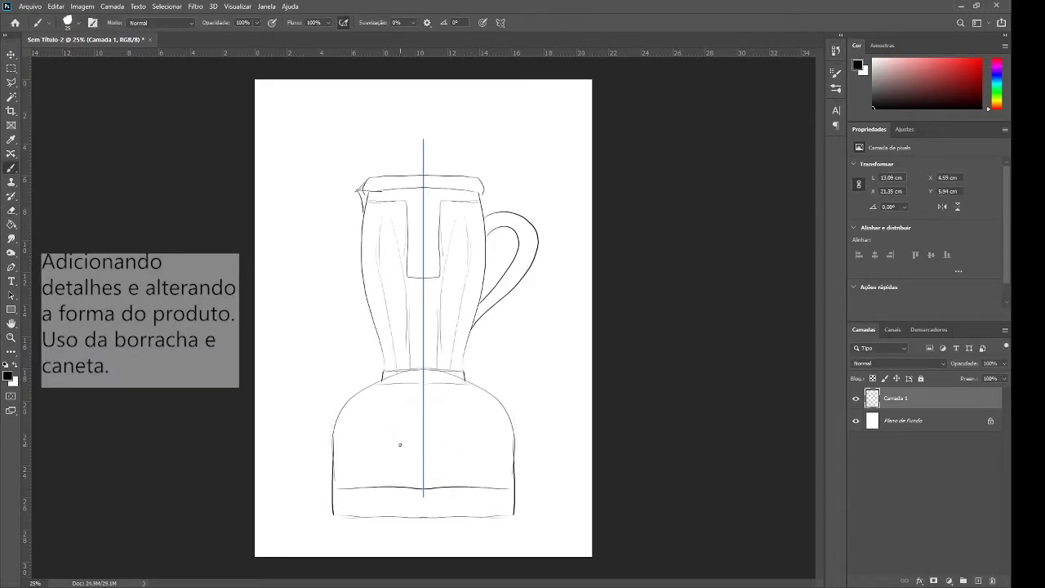
{"action": "key", "text": "ctrl+z"}
{"action": "left_click_drag", "start_coordinate": [423, 413], "coordinate": [422, 462]}
- Erase the base's bottom line and add a new empty layer above the sketch
{"action": "key", "text": "e"}
{"action": "left_click_drag", "start_coordinate": [335, 515], "coordinate": [504, 507]}
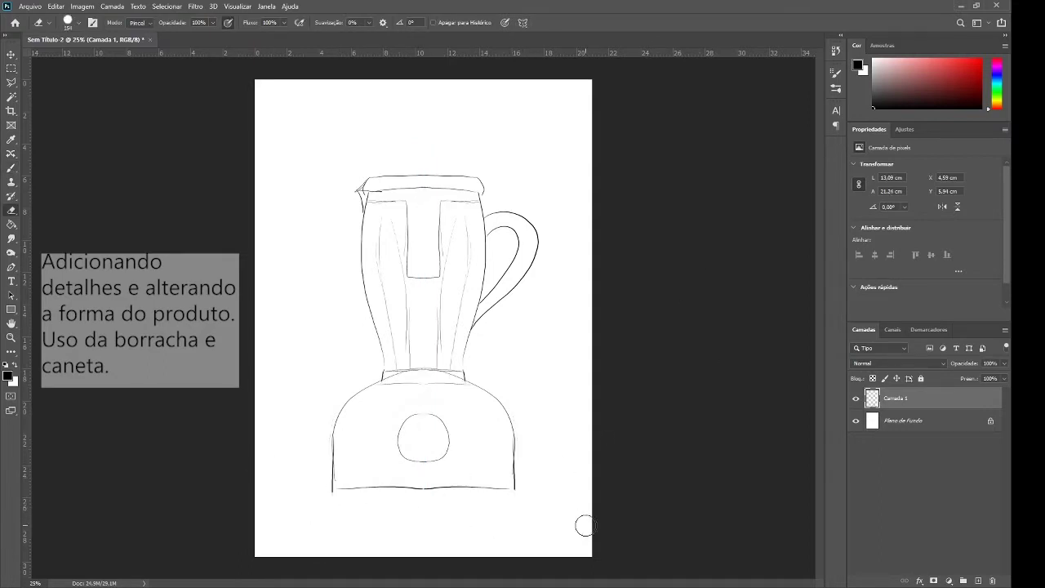
{"action": "left_click", "coordinate": [978, 581]}
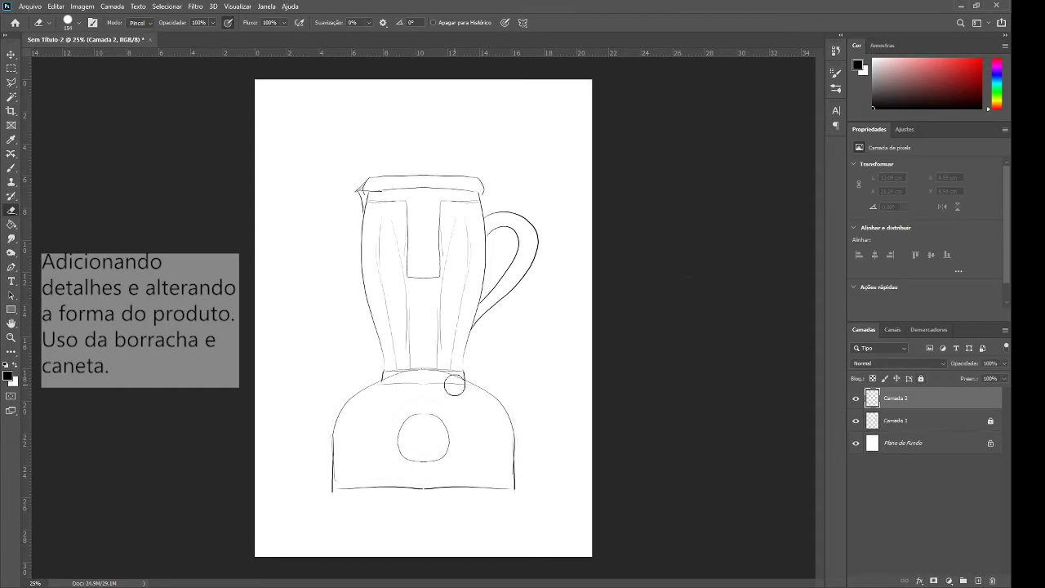
{"action": "left_click", "coordinate": [10, 309]}
- Draw a rectangle over the blender base and bend its top edge up and sides outward
{"action": "key", "text": "i"}
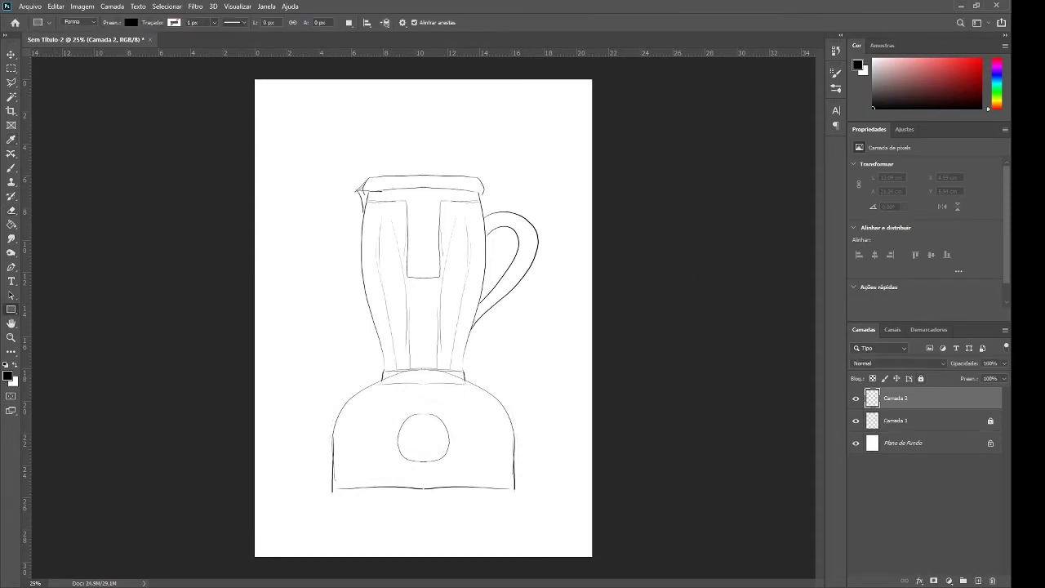
{"action": "scroll", "coordinate": [429, 462], "scroll_direction": "up", "scroll_amount": 3}
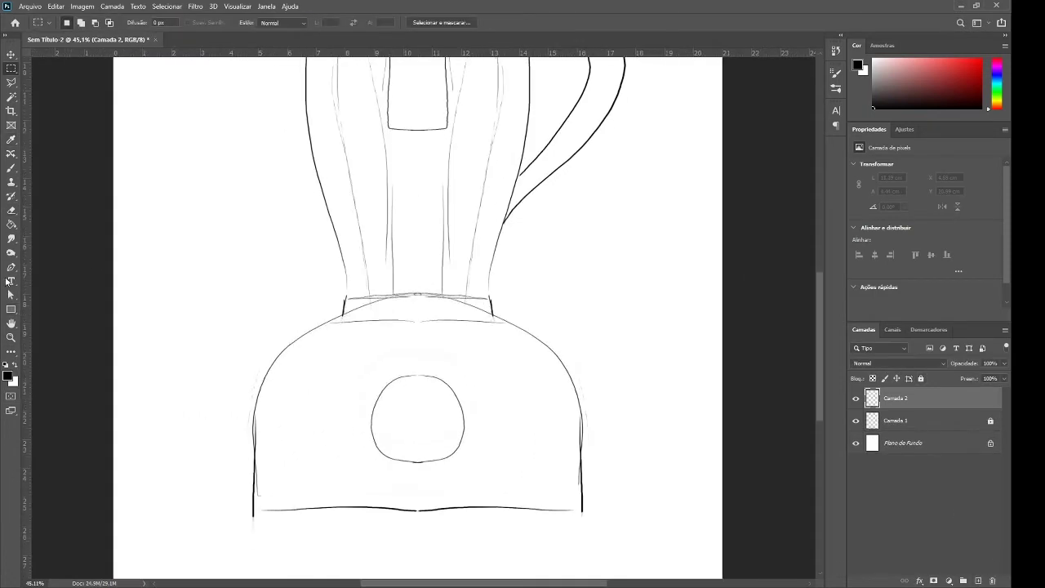
{"action": "key", "text": "u"}
{"action": "left_click_drag", "start_coordinate": [253, 511], "coordinate": [581, 367]}
{"action": "key", "text": "p"}
{"action": "left_click_drag", "start_coordinate": [496, 367], "coordinate": [496, 314]}
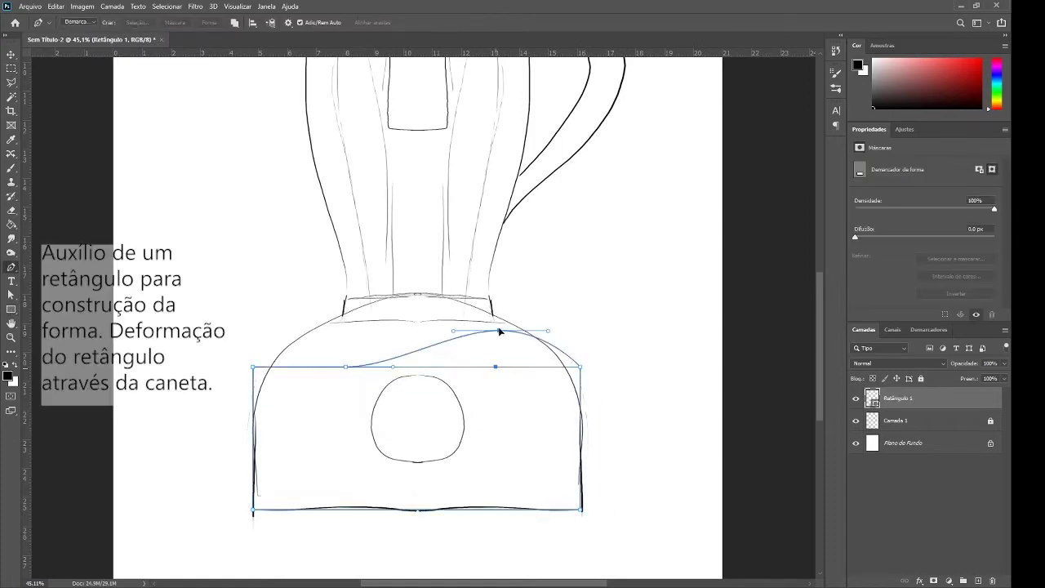
{"action": "left_click_drag", "start_coordinate": [351, 366], "coordinate": [351, 324]}
{"action": "left_click_drag", "start_coordinate": [253, 367], "coordinate": [252, 416]}
{"action": "left_click_drag", "start_coordinate": [581, 366], "coordinate": [581, 394]}
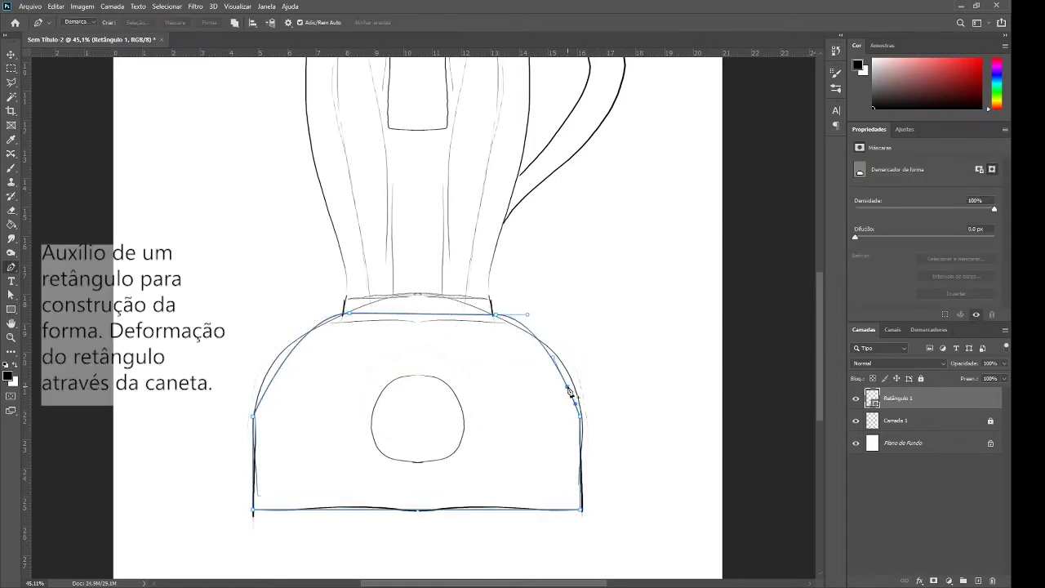
- Refine the left side and top corners so the outline fits the sketched base
{"action": "key", "text": "Escape"}
{"action": "left_click_drag", "start_coordinate": [258, 410], "coordinate": [272, 374]}
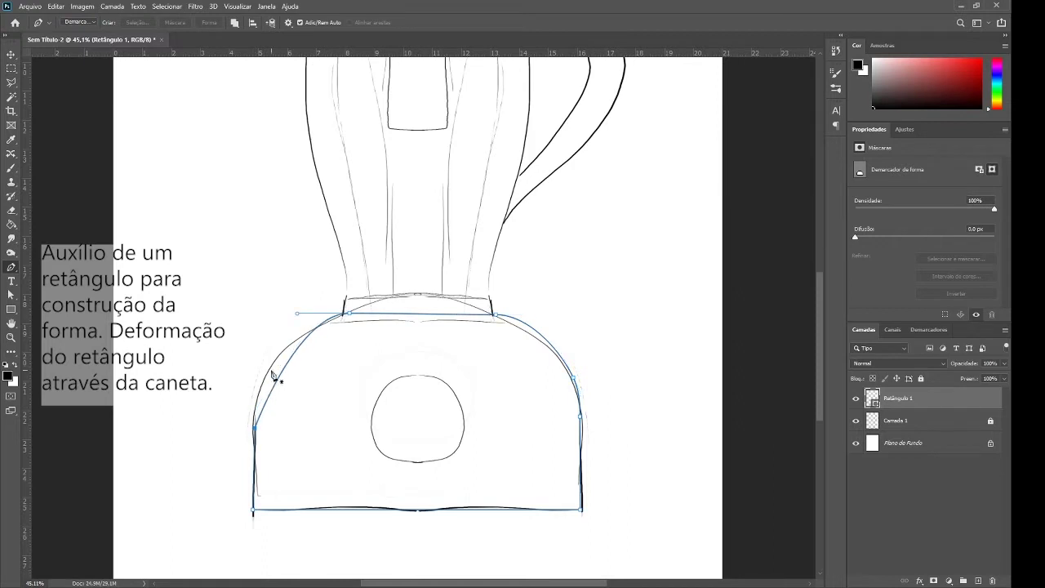
{"action": "left_click_drag", "start_coordinate": [495, 314], "coordinate": [582, 362]}
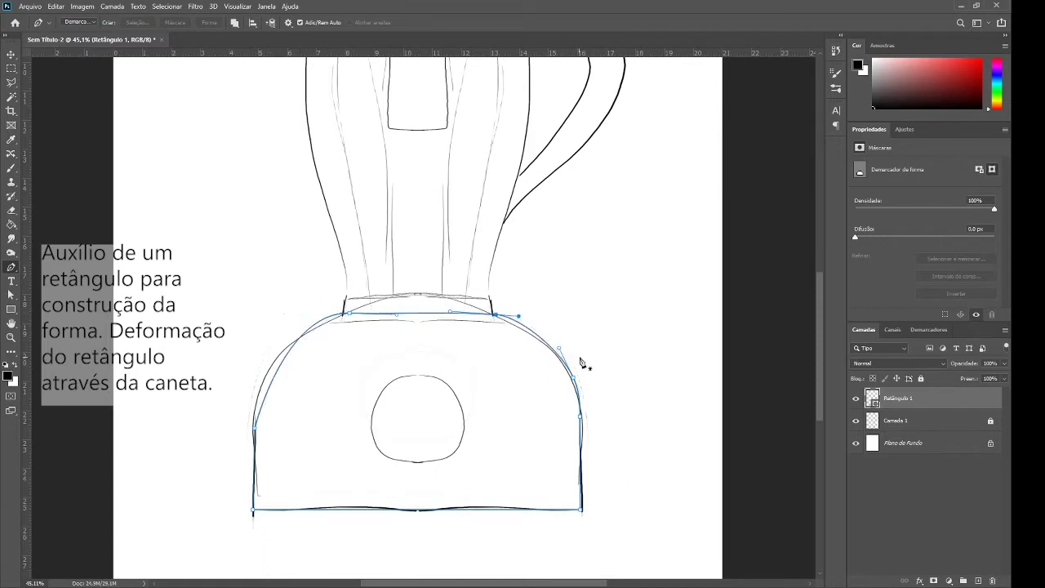
{"action": "left_click_drag", "start_coordinate": [351, 317], "coordinate": [268, 378]}
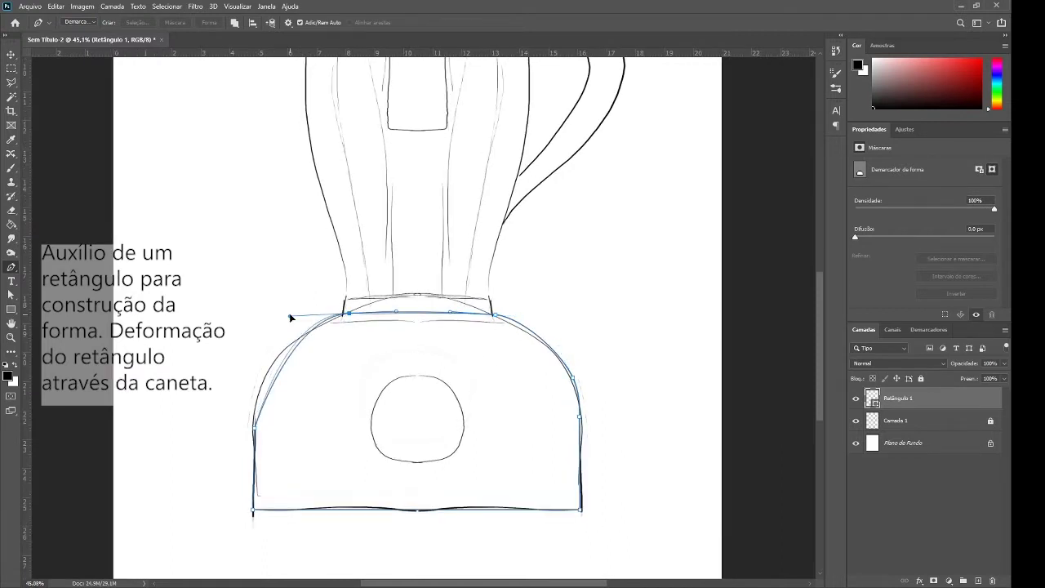
{"action": "scroll", "coordinate": [368, 318], "scroll_direction": "up", "scroll_amount": 3}
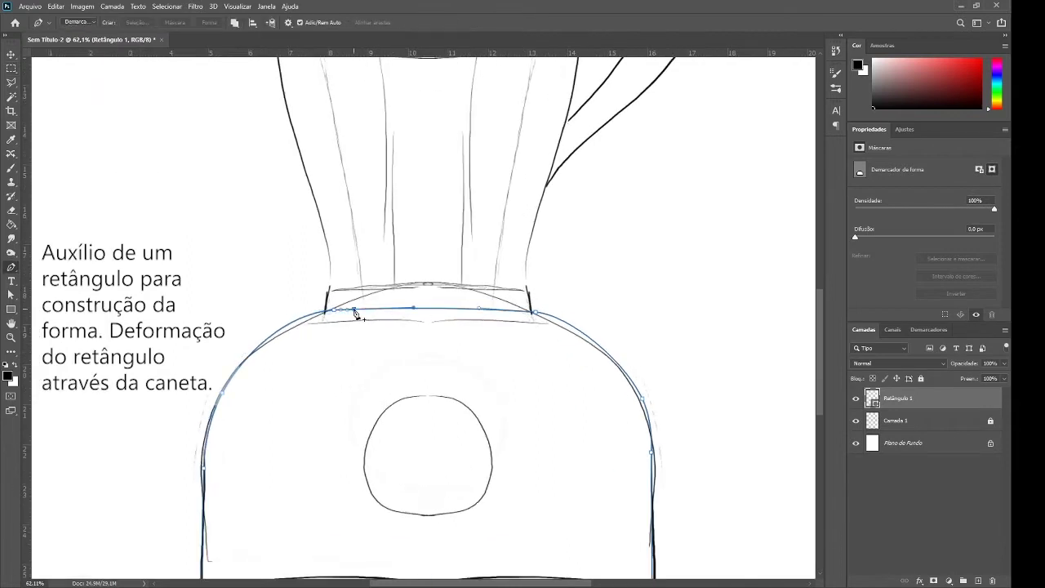
{"action": "left_click_drag", "start_coordinate": [355, 311], "coordinate": [326, 290]}
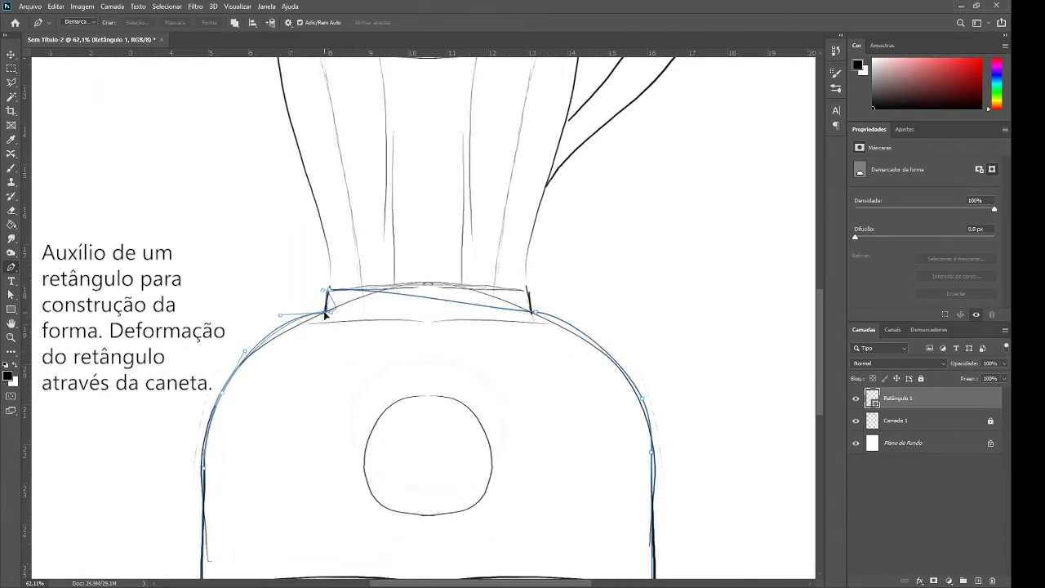
{"action": "mouse_move", "coordinate": [532, 312]}
{"action": "left_mouse_down"}
{"action": "mouse_move", "coordinate": [527, 290]}
{"action": "mouse_move", "coordinate": [560, 321]}
{"action": "left_mouse_up"}
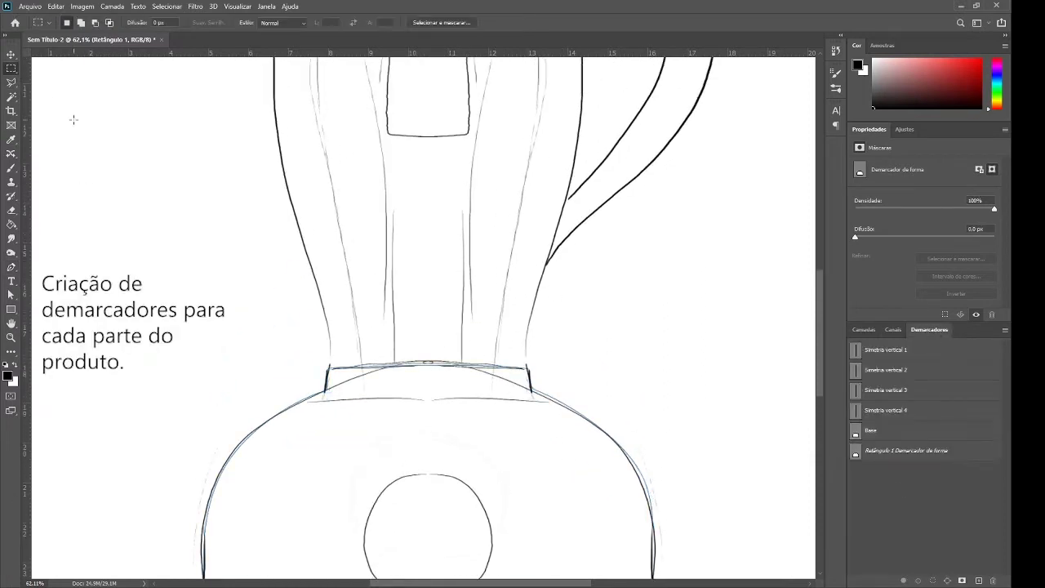
- Draw an ellipse over the round button on the base
{"action": "key", "text": "F7"}
{"action": "key", "text": "u"}
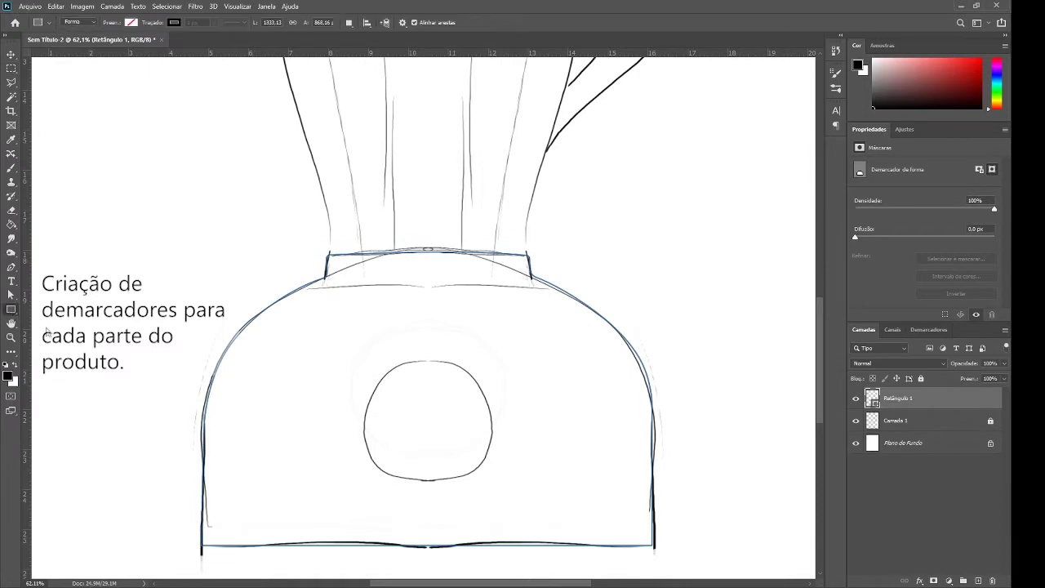
{"action": "left_click_drag", "start_coordinate": [370, 362], "coordinate": [486, 479]}
{"action": "left_click", "coordinate": [929, 329]}
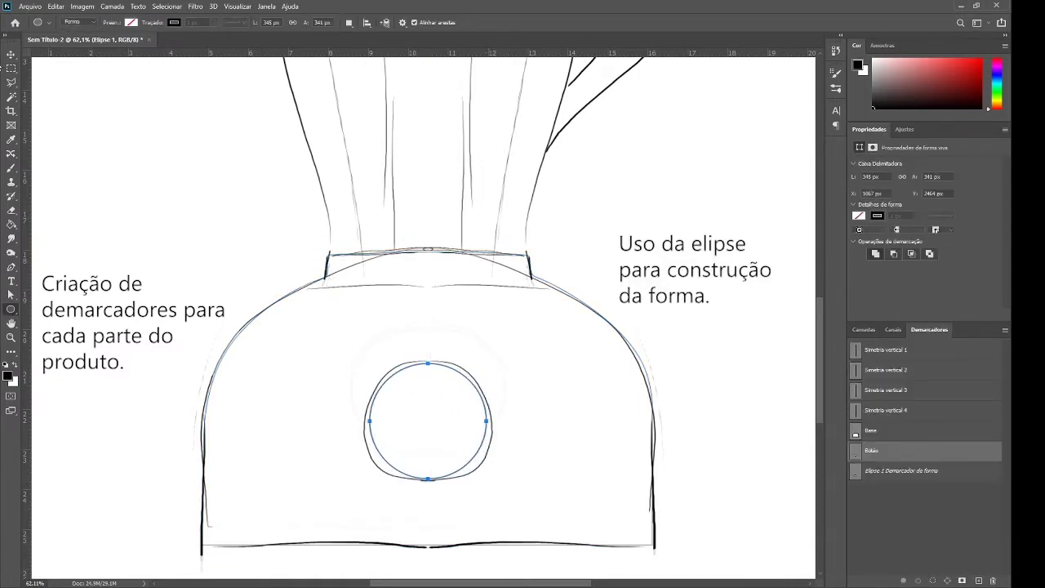
- Select both helper shape layers, add a new layer, and pick the Botão path
{"action": "key", "text": "m"}
{"action": "left_click", "coordinate": [863, 329]}
{"action": "left_click", "coordinate": [930, 405], "text": "shift"}
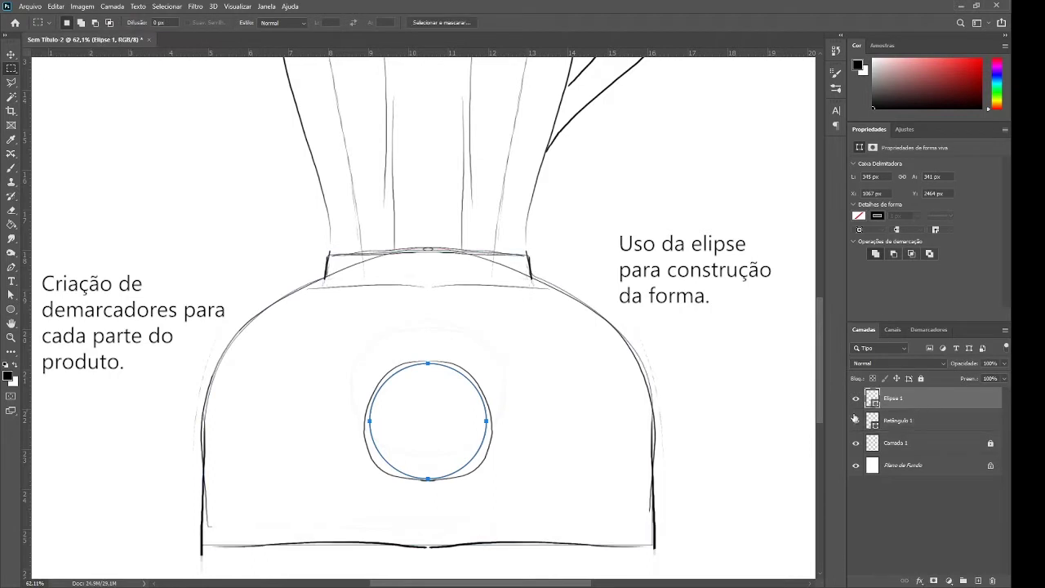
{"action": "left_click", "coordinate": [978, 580]}
{"action": "left_click", "coordinate": [929, 329]}
{"action": "left_click", "coordinate": [868, 447]}
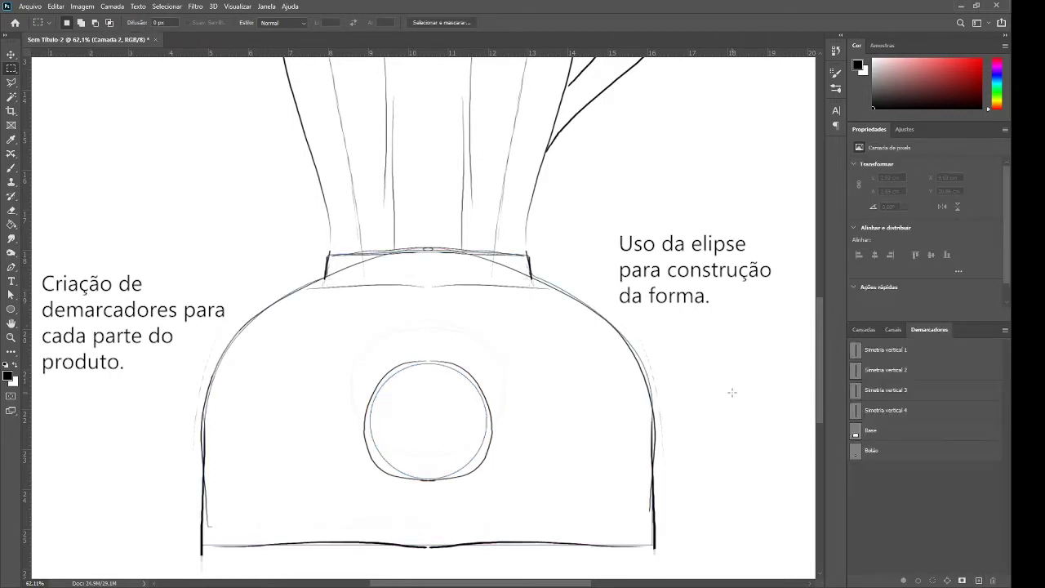
{"action": "left_click", "coordinate": [863, 329]}
- Delete the helper shape layers and clear the selection
{"action": "left_click", "coordinate": [994, 581]}
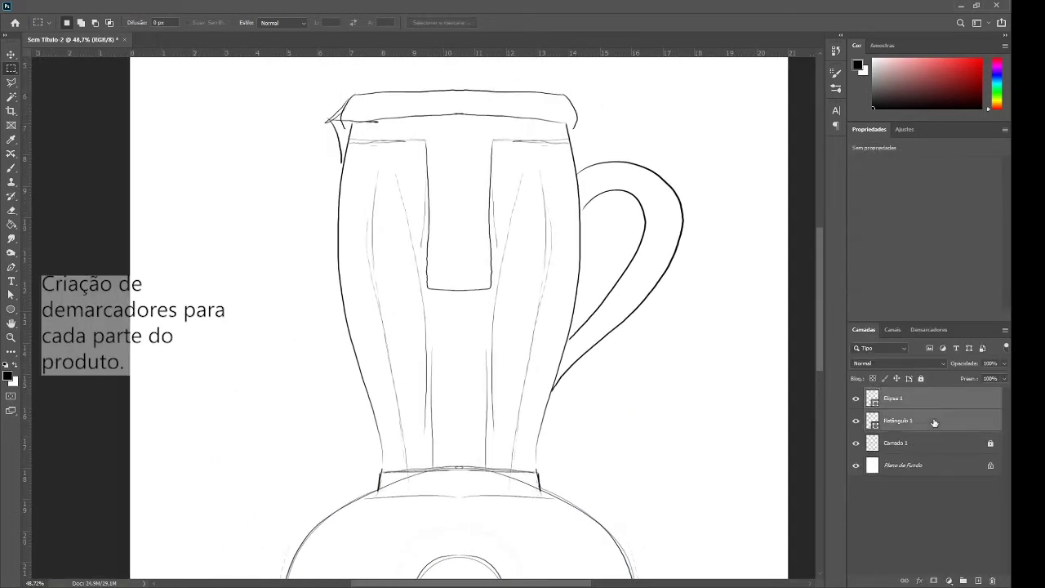
{"action": "key", "text": "Delete"}
{"action": "left_click", "coordinate": [929, 329]}
{"action": "left_click", "coordinate": [864, 329]}
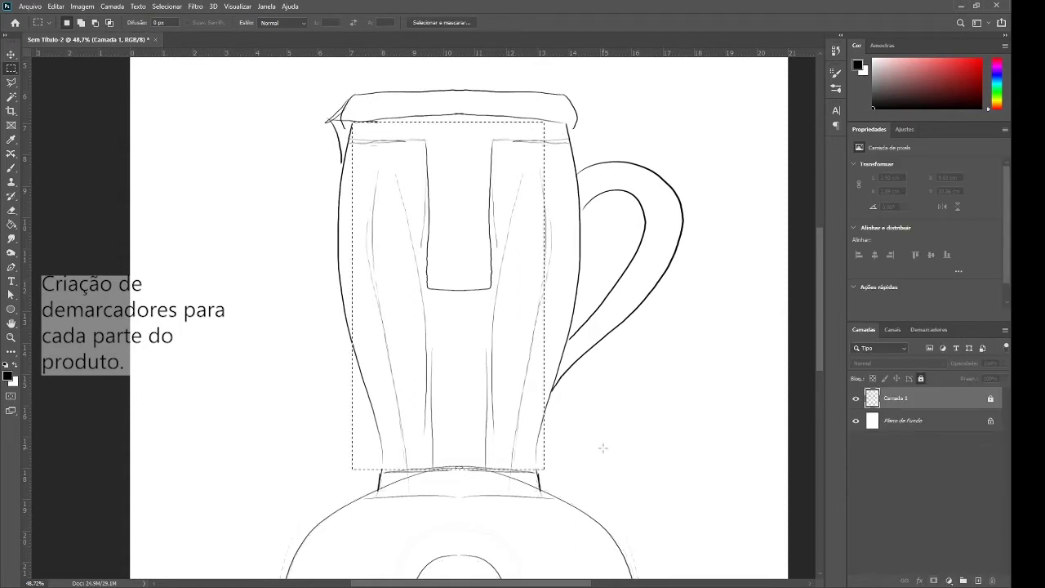
{"action": "key", "text": "ctrl+d"}
{"action": "left_click", "coordinate": [11, 308]}
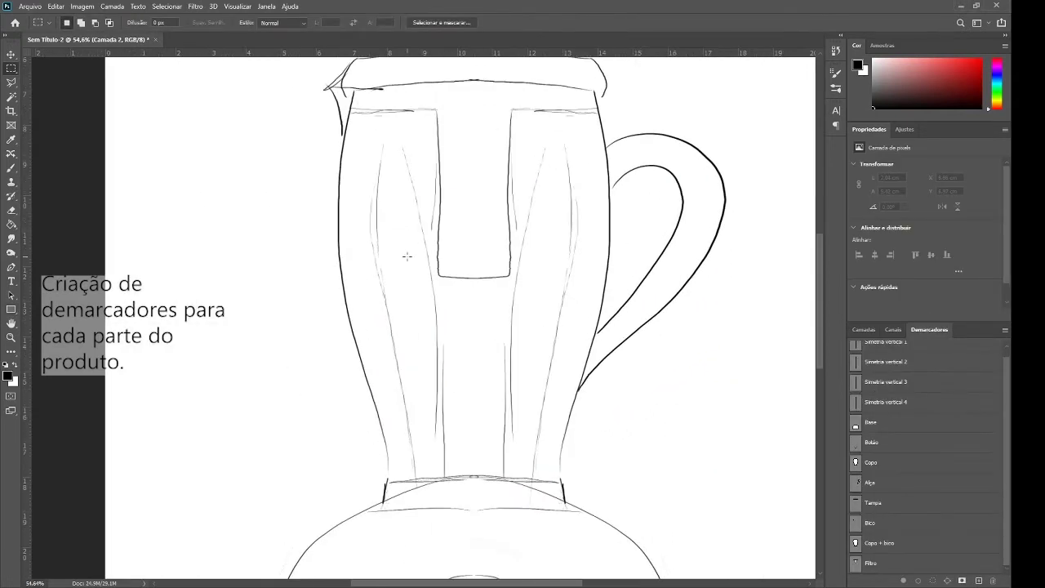
- Trace the left jar rib with the Pen tool, adding a point on its right edge
{"action": "left_click", "coordinate": [397, 141]}
{"action": "left_click_drag", "start_coordinate": [372, 210], "coordinate": [380, 305]}
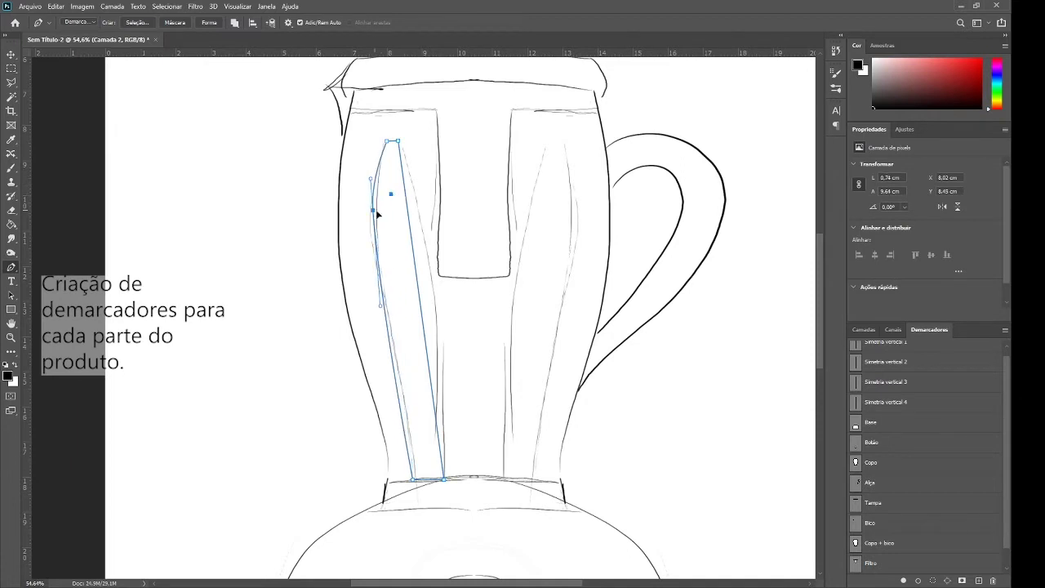
{"action": "left_click", "coordinate": [404, 414]}
{"action": "left_click_drag", "start_coordinate": [406, 175], "coordinate": [415, 181]}
{"action": "key", "text": "a"}
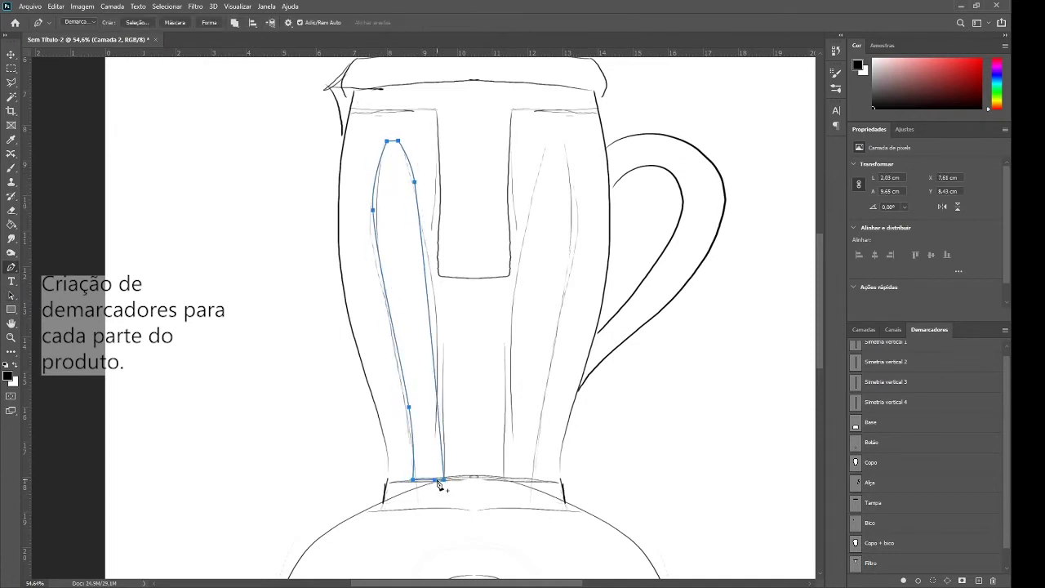
{"action": "key", "text": "p"}
{"action": "left_click", "coordinate": [432, 286]}
{"action": "key", "text": "a"}
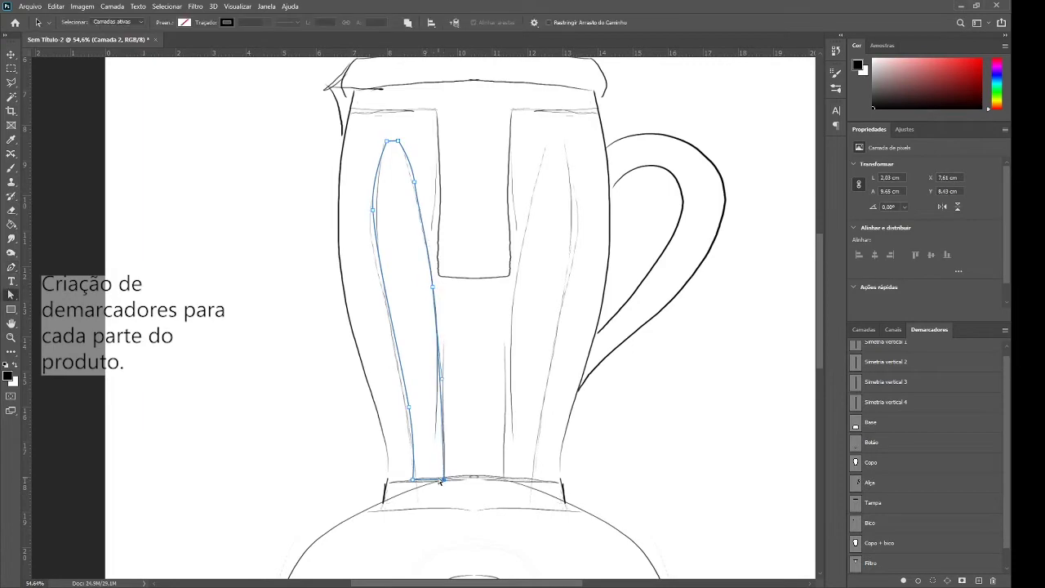
{"action": "key", "text": "p"}
- Refine the rib's top point and save the work path as Rebaixo copo
{"action": "scroll", "coordinate": [392, 123], "scroll_direction": "up", "scroll_amount": 5}
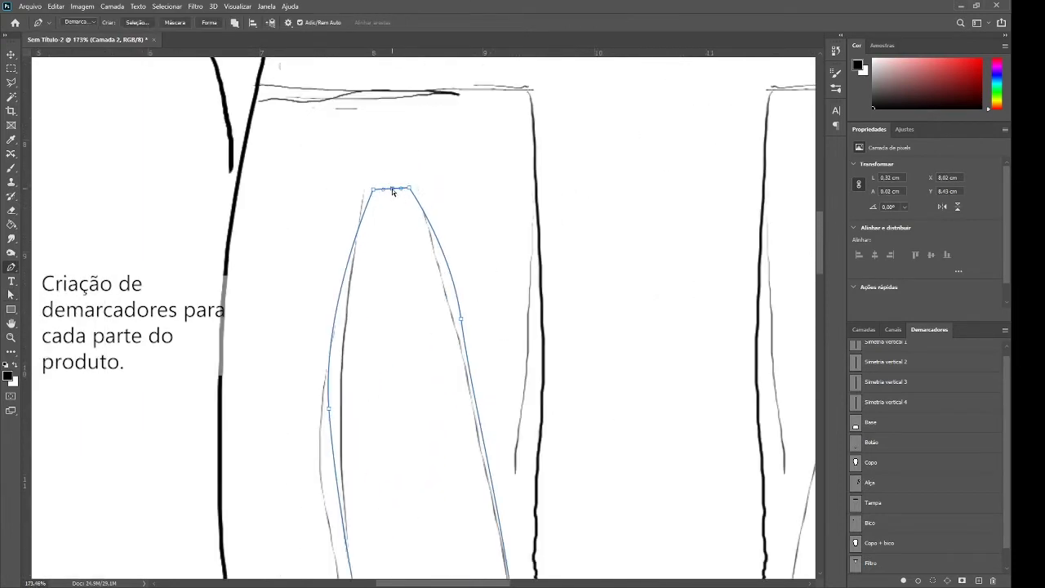
{"action": "left_click", "coordinate": [392, 188]}
{"action": "scroll", "coordinate": [455, 181], "scroll_direction": "down", "scroll_amount": 3}
{"action": "scroll", "coordinate": [481, 367], "scroll_direction": "down", "scroll_amount": 3}
{"action": "key", "text": "a"}
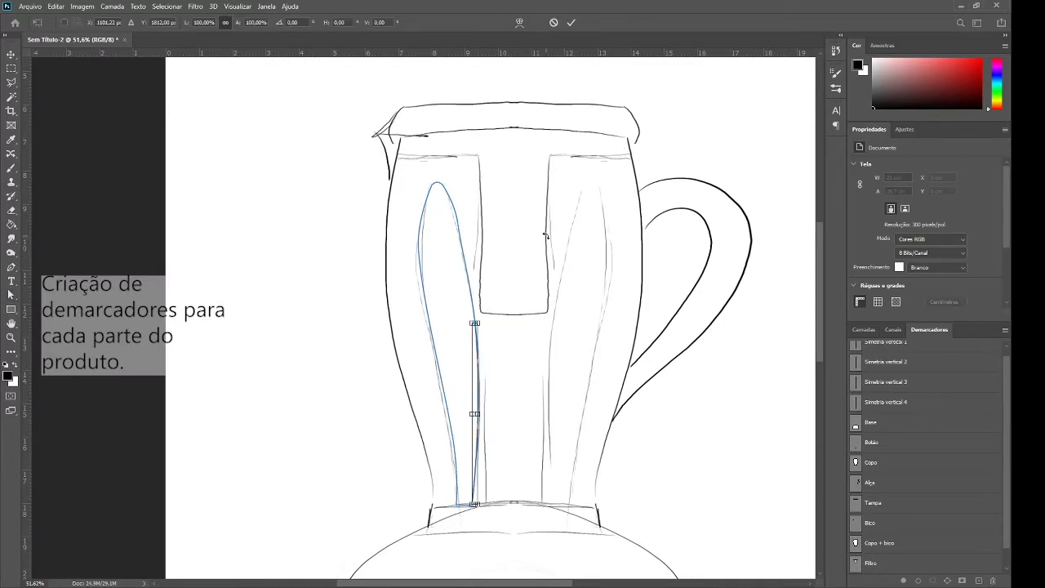
{"action": "left_click", "coordinate": [490, 305]}
{"action": "key", "text": "v"}
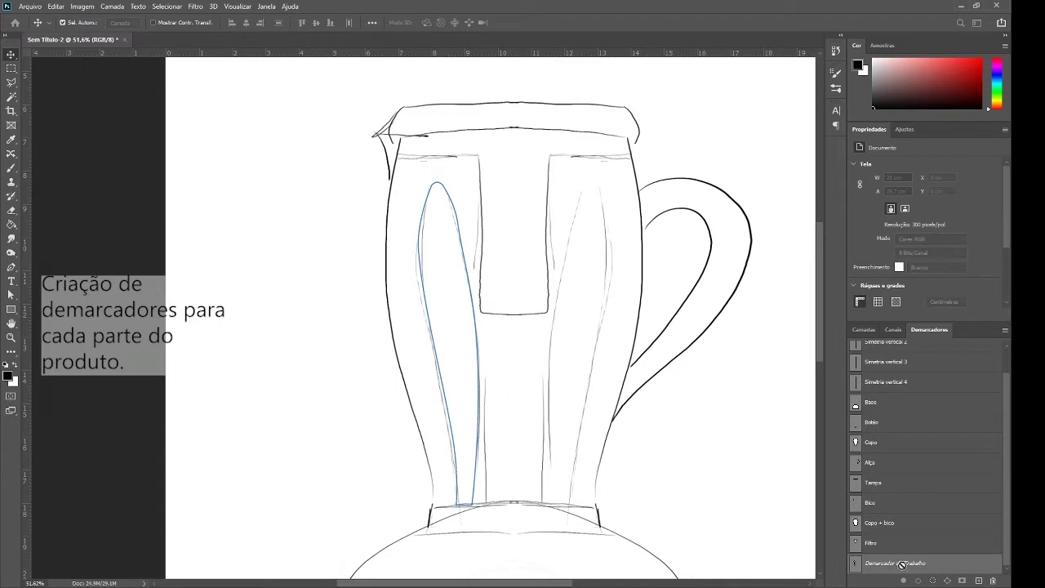
{"action": "type", "text": "Rebaixo copo"}
{"action": "left_click", "coordinate": [857, 559], "text": "ctrl"}
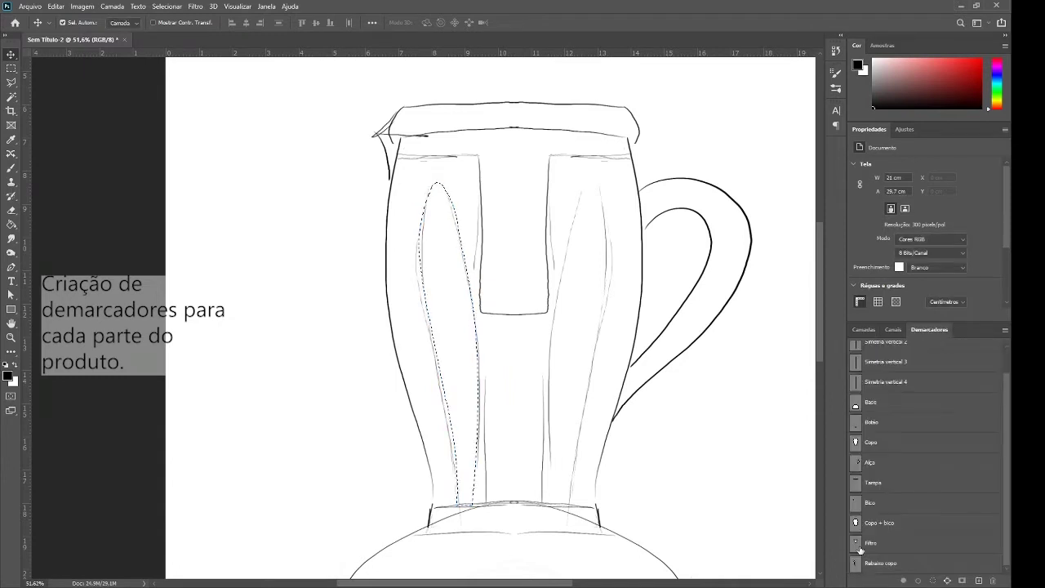
{"action": "left_click", "coordinate": [863, 329]}
{"action": "left_click", "coordinate": [929, 329]}
{"action": "left_click", "coordinate": [882, 563]}
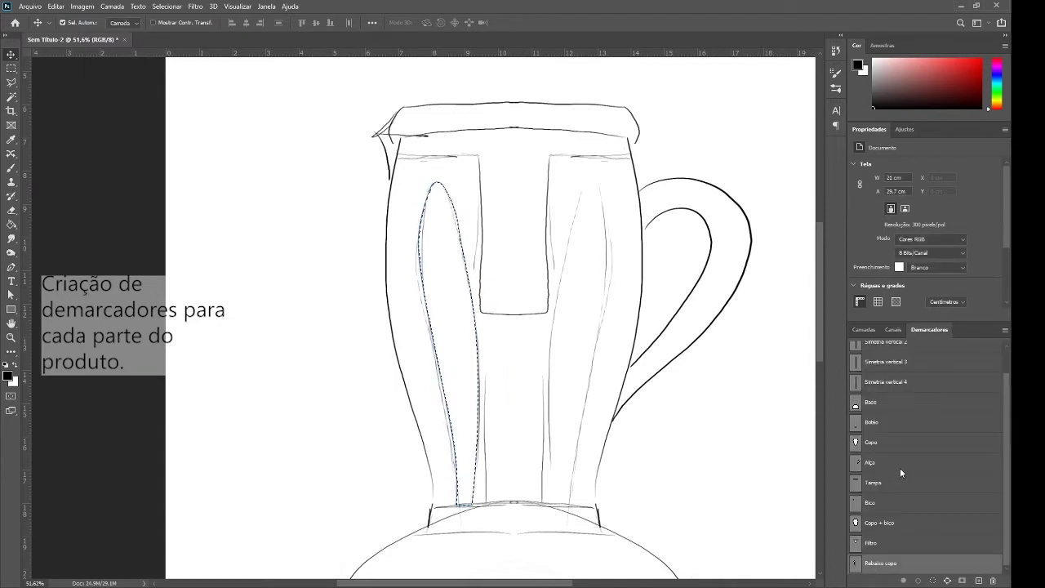
{"action": "key", "text": "ctrl+d"}
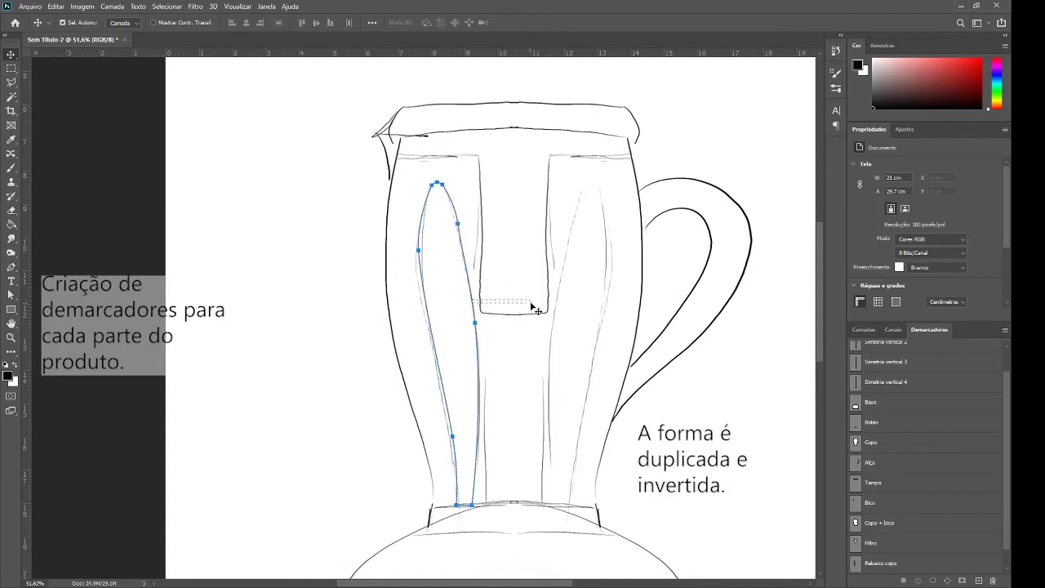
- Duplicate the Rebaixo copo rib, move it to the jar's right half, and flip it horizontally
{"action": "left_click_drag", "start_coordinate": [888, 583], "coordinate": [978, 580]}
{"action": "key", "text": "a"}
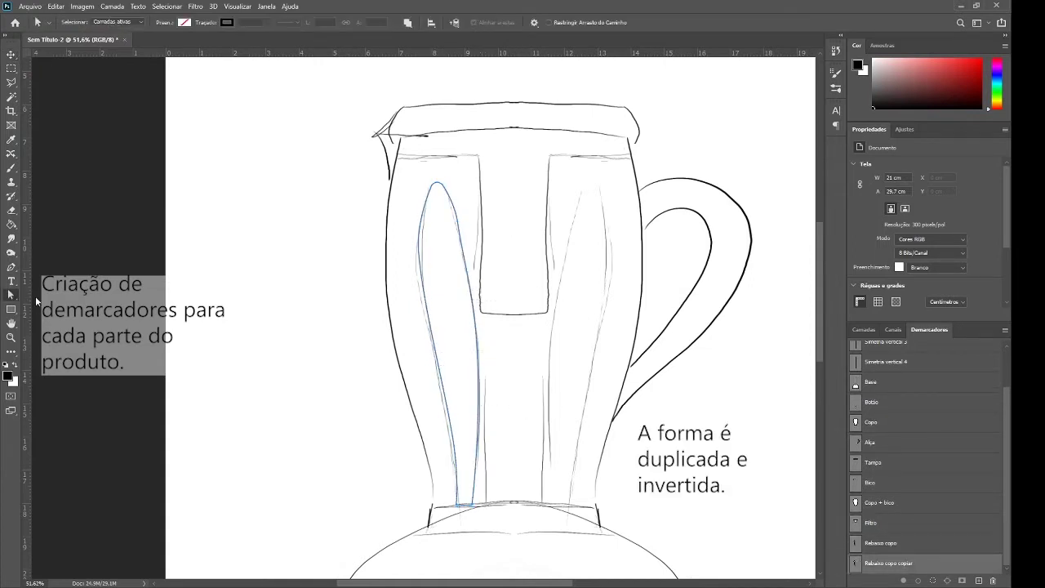
{"action": "left_click_drag", "start_coordinate": [433, 347], "coordinate": [535, 345]}
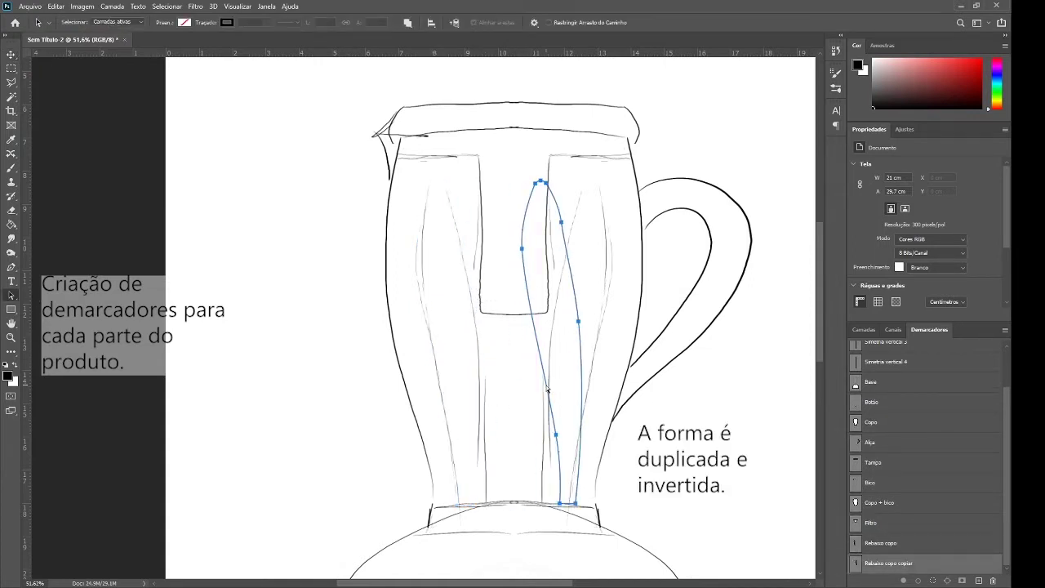
{"action": "key", "text": "ctrl+t"}
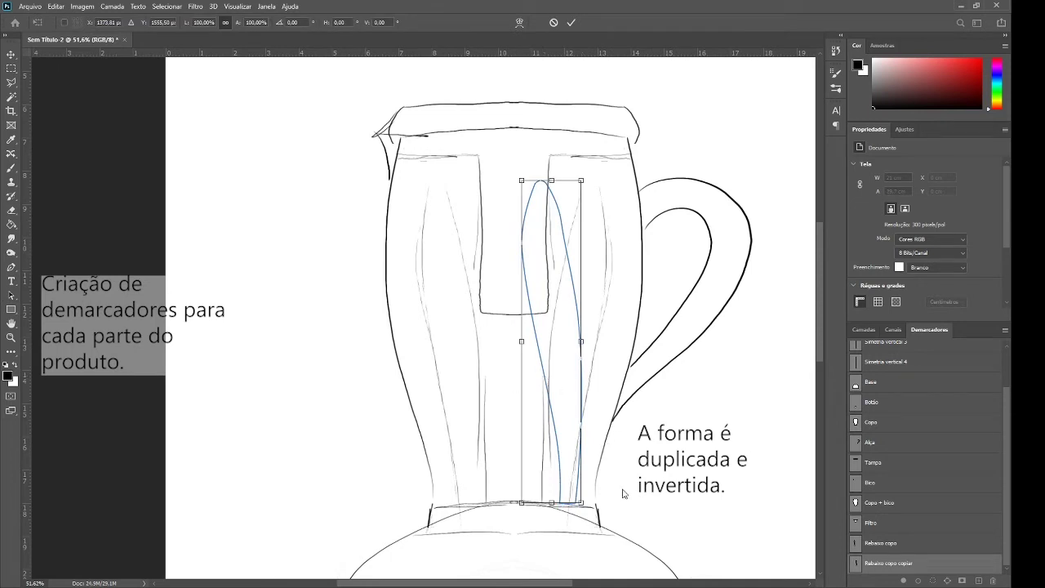
{"action": "left_click_drag", "start_coordinate": [521, 502], "coordinate": [611, 502]}
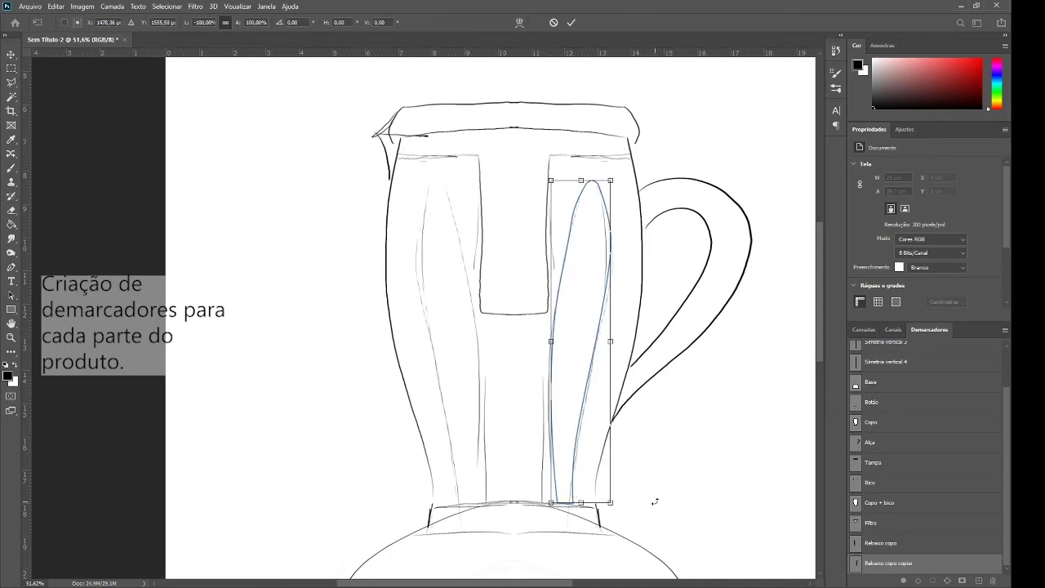
{"action": "key", "text": "Return"}
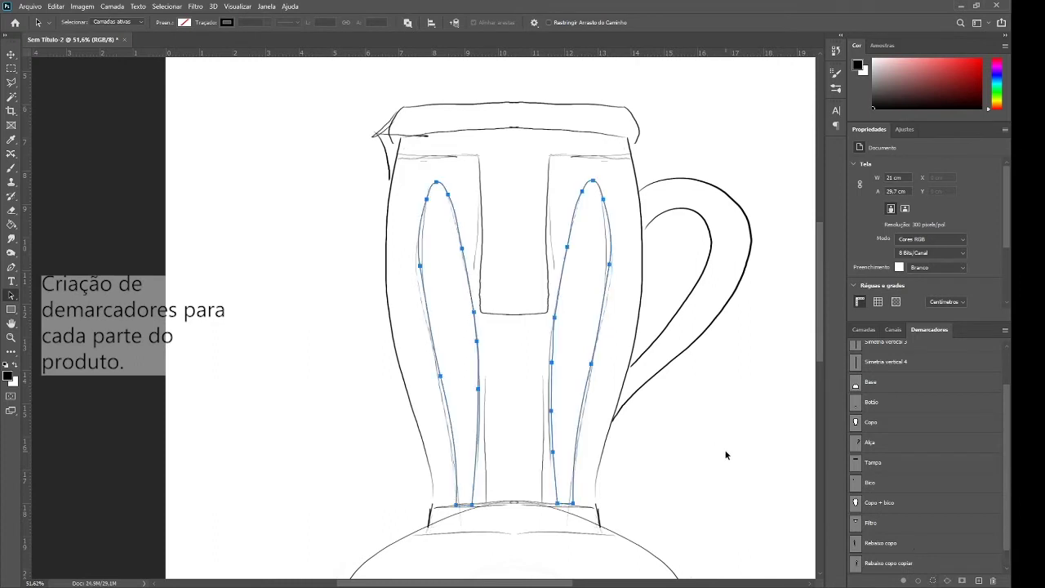
{"action": "left_click", "coordinate": [890, 561]}
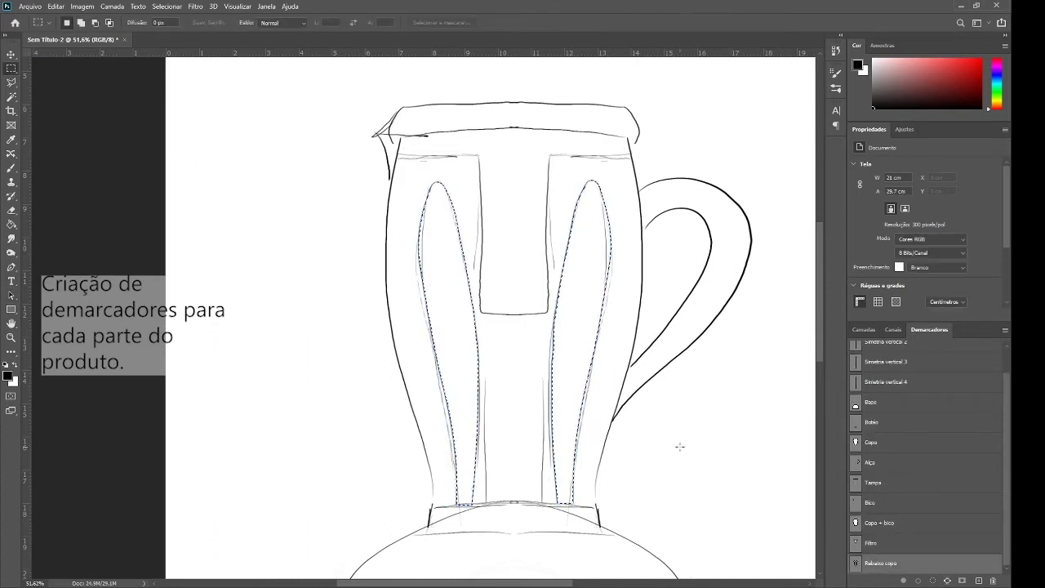
- Select both rib outlines and convert the jar outline into a selection
{"action": "key", "text": "a"}
{"action": "left_click", "coordinate": [552, 362]}
{"action": "left_click", "coordinate": [479, 476]}
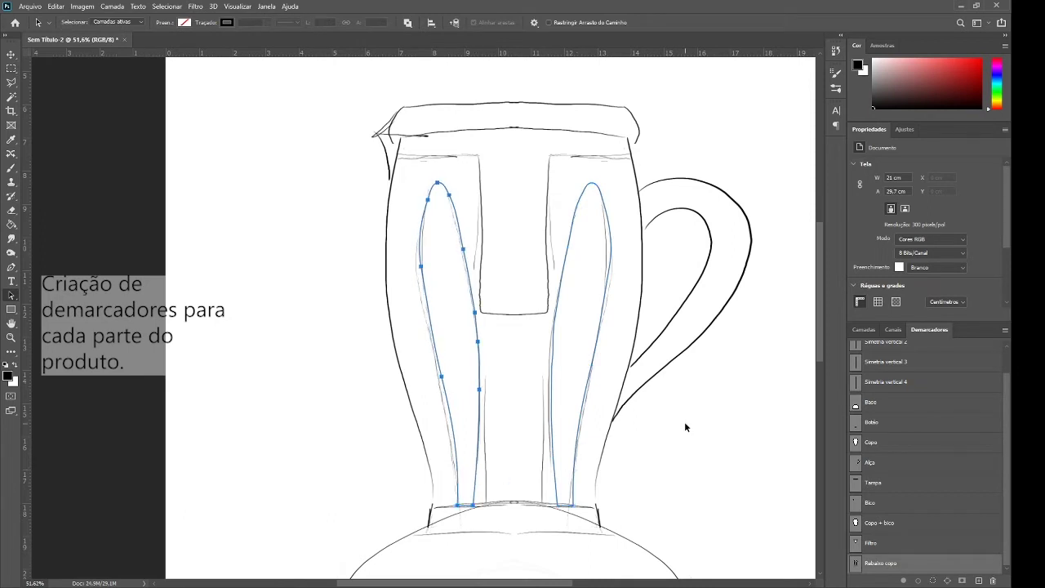
{"action": "key", "text": "ctrl+Return"}
{"action": "left_click", "coordinate": [863, 329]}
- Create a Partes group, move Camada 3 and Camada 1 into it, and fill the jar dark grey
{"action": "left_click", "coordinate": [963, 581]}
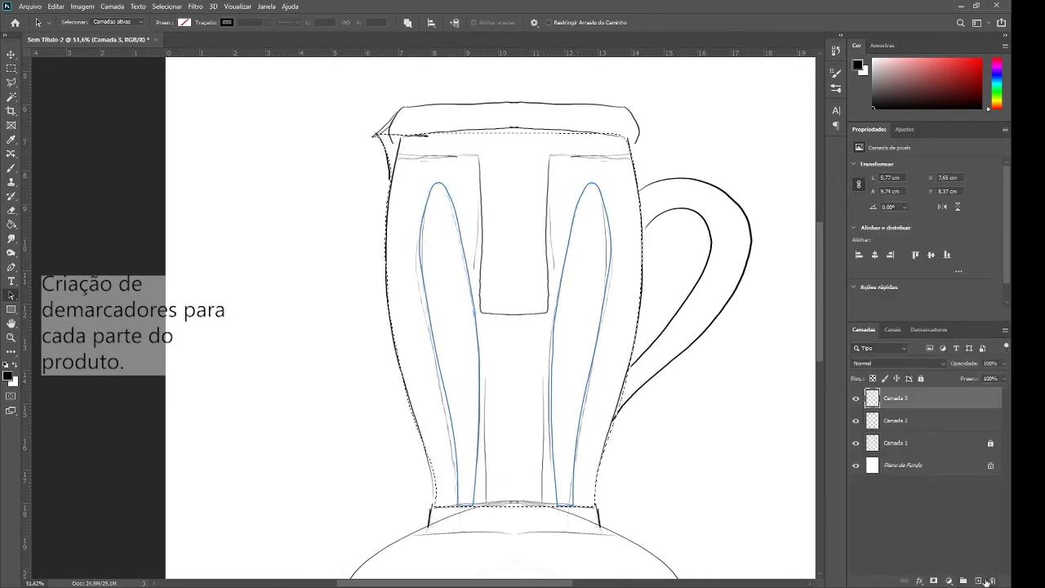
{"action": "double_click", "coordinate": [898, 393]}
{"action": "type", "text": "artes"}
{"action": "key", "text": "Return"}
{"action": "left_click_drag", "start_coordinate": [896, 411], "coordinate": [896, 395]}
{"action": "key", "text": "g"}
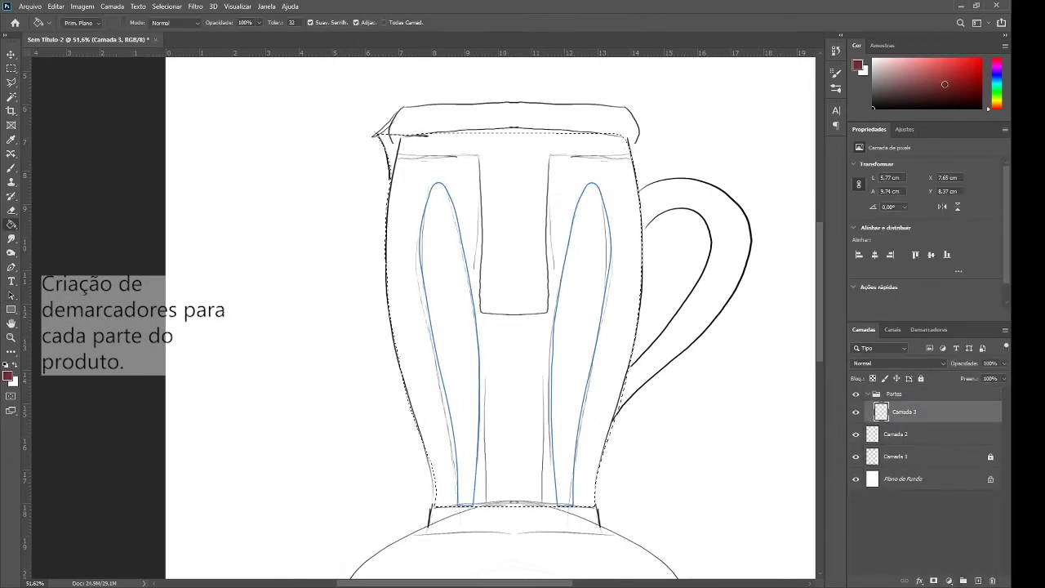
{"action": "left_click", "coordinate": [572, 183]}
{"action": "left_click_drag", "start_coordinate": [891, 455], "coordinate": [883, 400]}
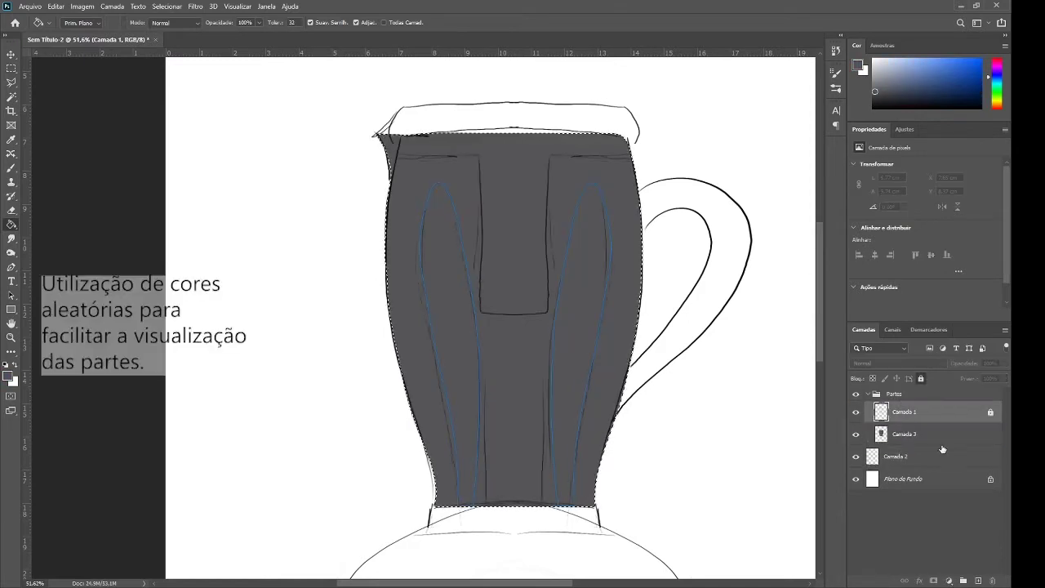
- Load the T recess outline as a selection and fill it with black
{"action": "left_click", "coordinate": [929, 329]}
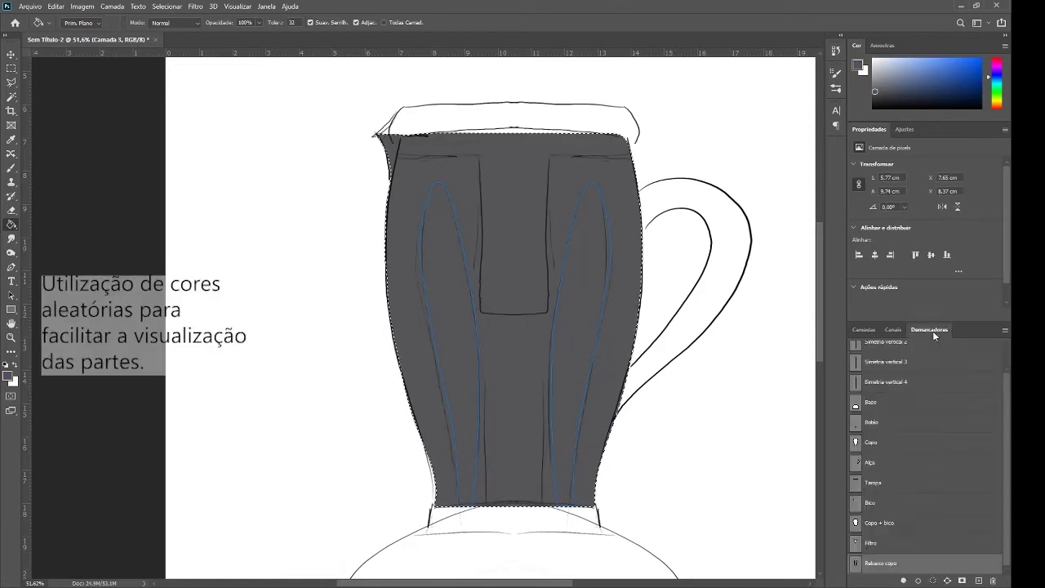
{"action": "key", "text": "ctrl+Return"}
{"action": "left_click", "coordinate": [864, 329]}
{"action": "key", "text": "d"}
{"action": "key", "text": "alt+BackSpace"}
{"action": "key", "text": "ctrl+z"}
{"action": "left_click", "coordinate": [979, 581]}
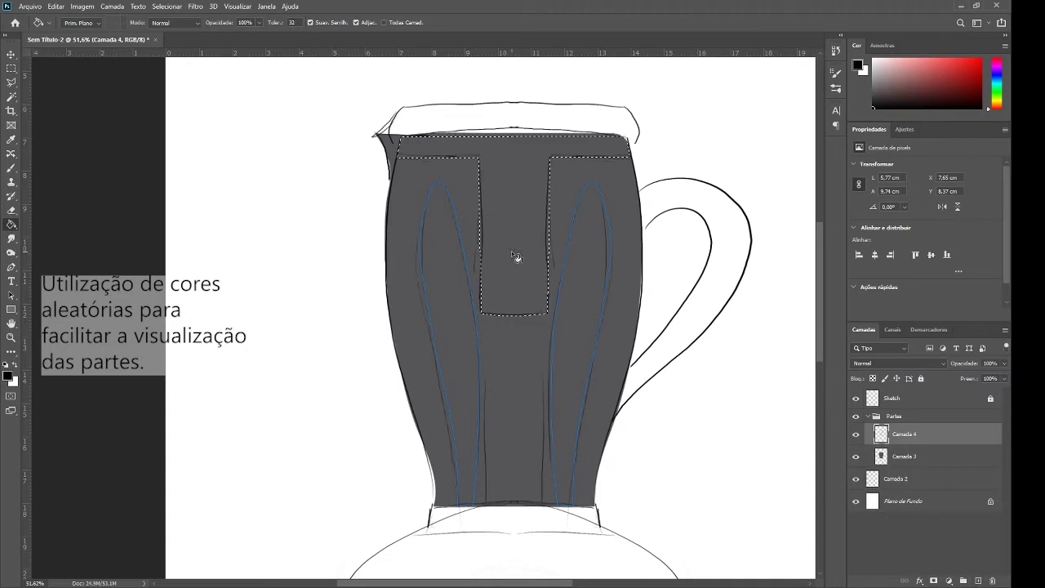
{"action": "key", "text": "alt+BackSpace"}
- On new layers, fill the lid band brownish grey and the handle light grey
{"action": "left_click", "coordinate": [978, 580]}
{"action": "left_click", "coordinate": [929, 329]}
{"action": "left_click", "coordinate": [873, 384], "text": "ctrl"}
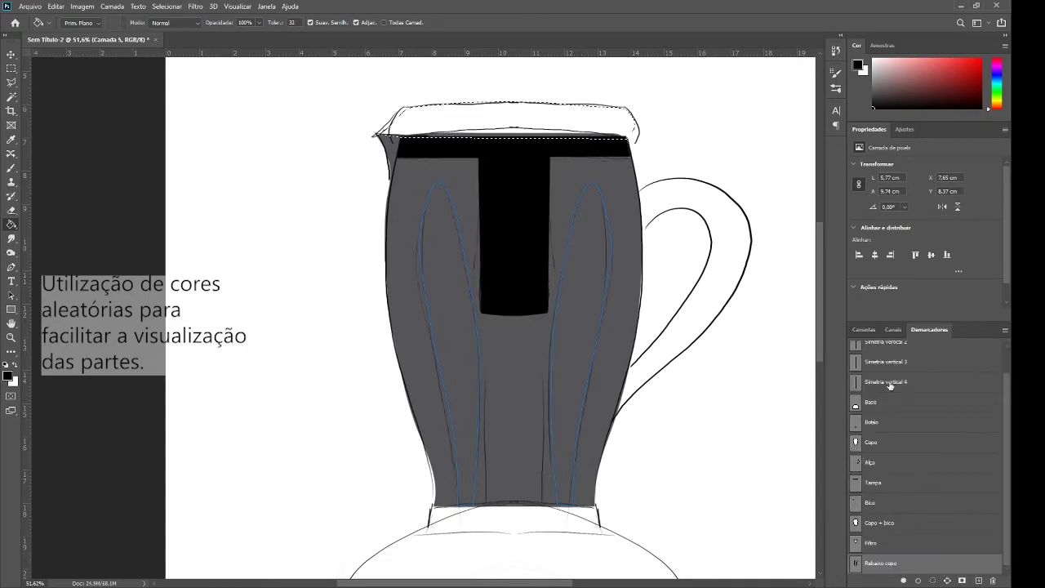
{"action": "left_click", "coordinate": [864, 329]}
{"action": "left_click", "coordinate": [569, 117]}
{"action": "left_click", "coordinate": [978, 581]}
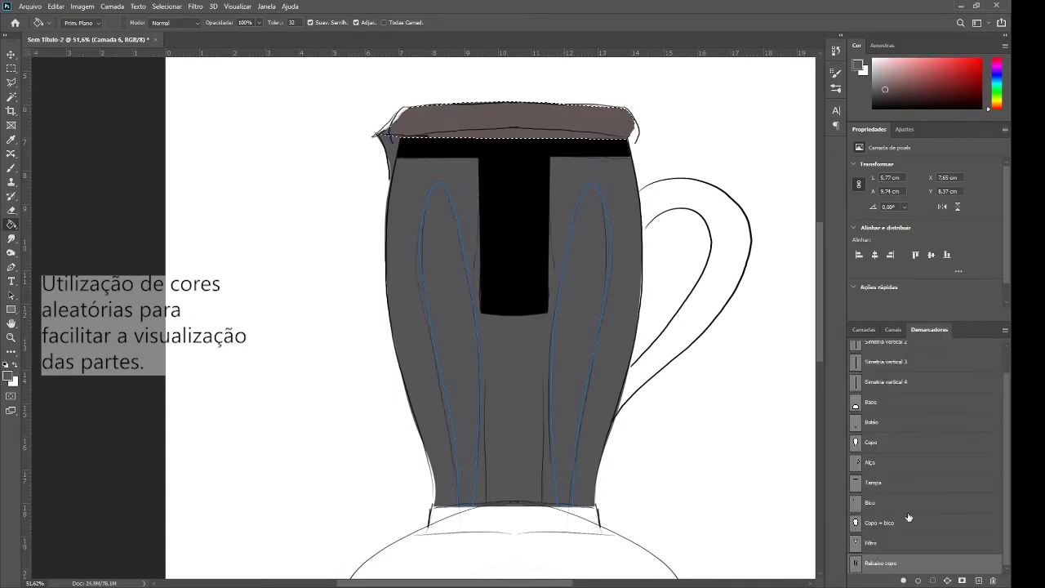
{"action": "left_click", "coordinate": [874, 400], "text": "ctrl"}
{"action": "left_click", "coordinate": [876, 81]}
{"action": "left_click", "coordinate": [864, 329]}
{"action": "key", "text": "alt+BackSpace"}
- On new layers, fill the base dark grey and the button circle a lighter grey
{"action": "scroll", "coordinate": [790, 280], "scroll_direction": "down", "scroll_amount": 5}
{"action": "left_click", "coordinate": [978, 580]}
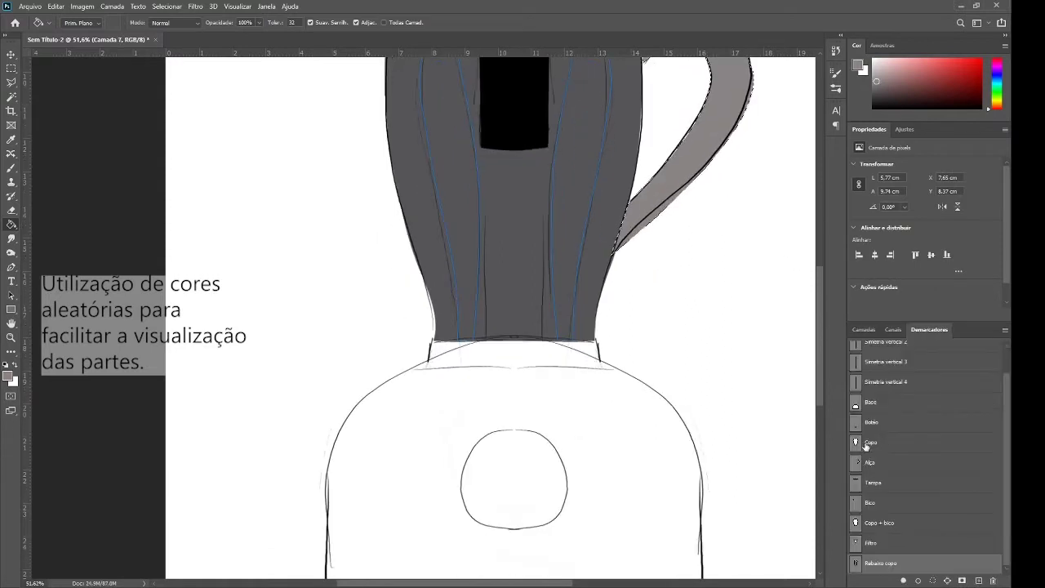
{"action": "scroll", "coordinate": [490, 327], "scroll_direction": "down", "scroll_amount": 3}
{"action": "left_click", "coordinate": [855, 401], "text": "ctrl"}
{"action": "key", "text": "alt+BackSpace"}
{"action": "left_click", "coordinate": [929, 329]}
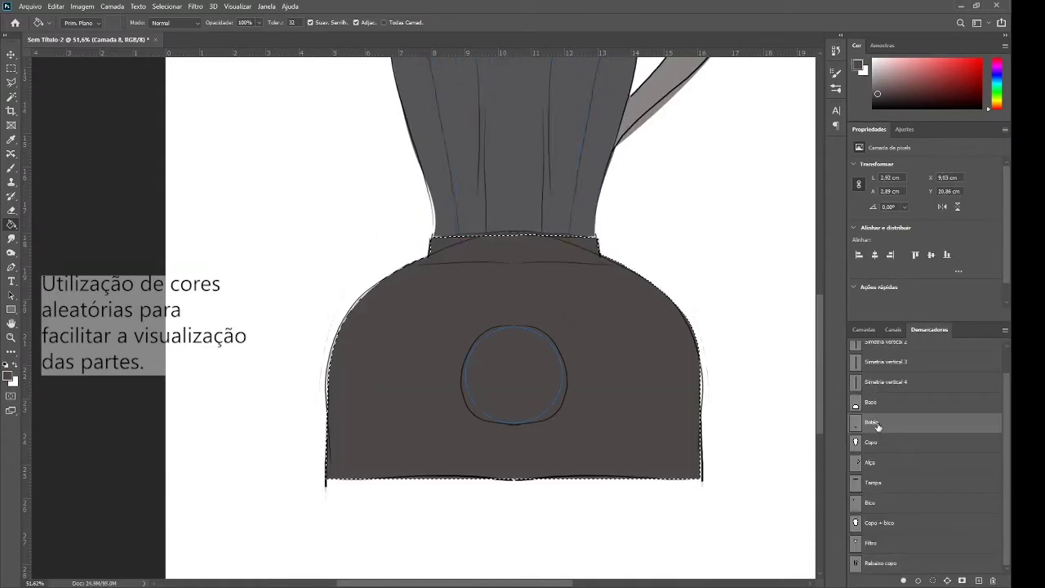
{"action": "left_click", "coordinate": [878, 85]}
{"action": "left_click", "coordinate": [855, 421], "text": "ctrl"}
{"action": "key", "text": "alt+BackSpace"}
{"action": "left_click", "coordinate": [864, 329]}
- Clear the selection and rename the jar rib layer to Rabeiro
{"action": "key", "text": "m"}
{"action": "key", "text": "ctrl+d"}
{"action": "scroll", "coordinate": [343, 487], "scroll_direction": "down", "scroll_amount": 3}
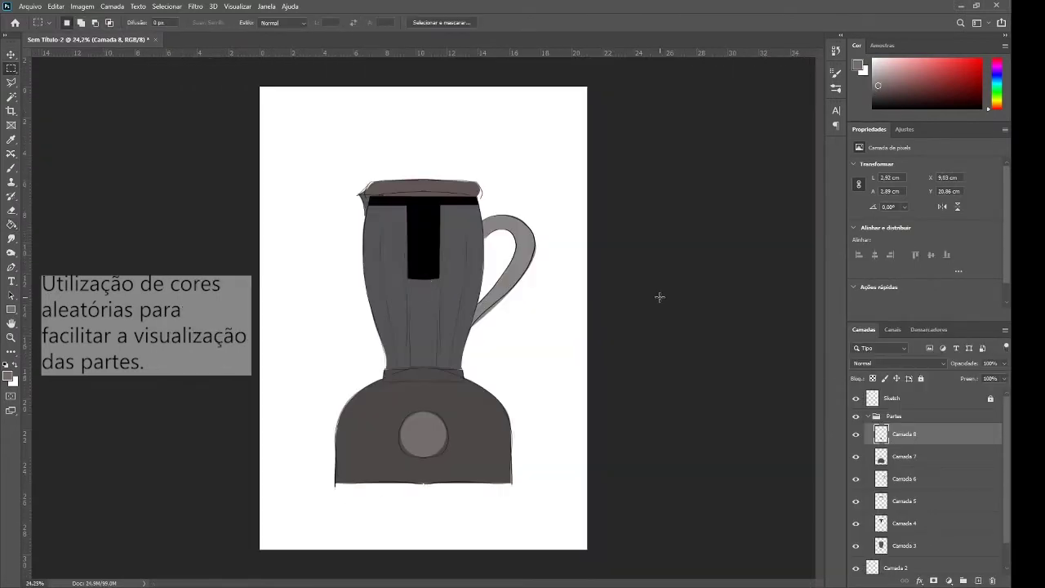
{"action": "key", "text": "Escape"}
{"action": "scroll", "coordinate": [452, 374], "scroll_direction": "up", "scroll_amount": 1}
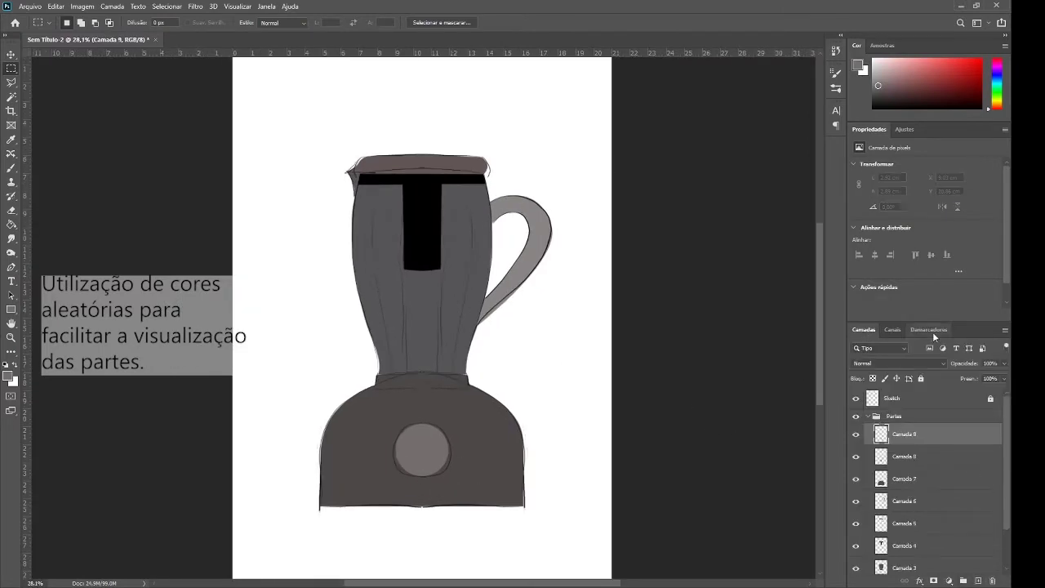
{"action": "double_click", "coordinate": [903, 434]}
{"action": "type", "text": "Rabeiro"}
{"action": "key", "text": "Return"}
{"action": "key", "text": "alt+BackSpace"}
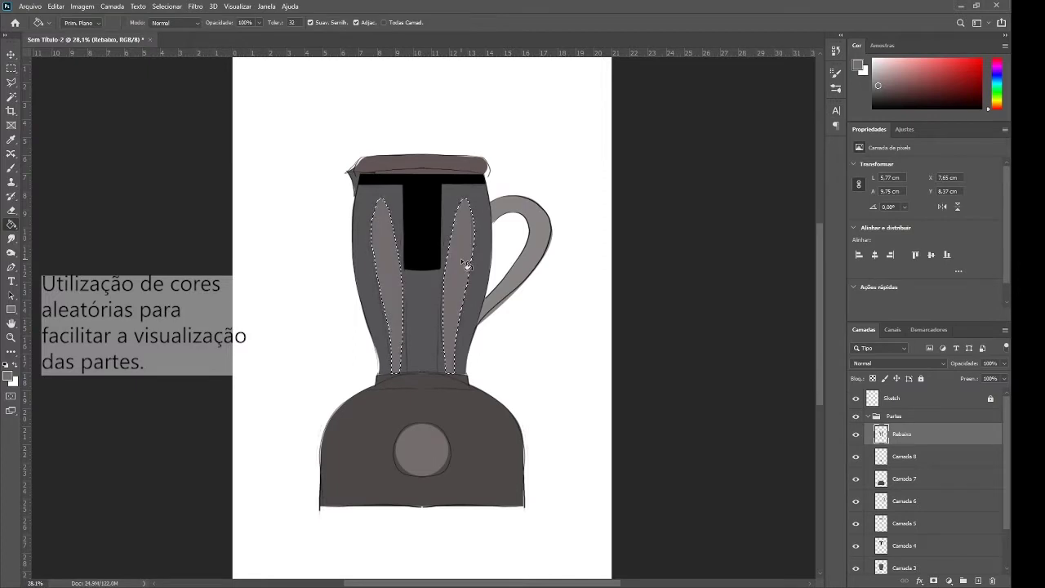
- Rename the remaining part layers, naming the bottom jar layer Copo
{"action": "key", "text": "v"}
{"action": "left_click", "coordinate": [863, 460]}
{"action": "key", "text": "alt+BackSpace"}
{"action": "left_click", "coordinate": [863, 478]}
{"action": "type", "text": "Base"}
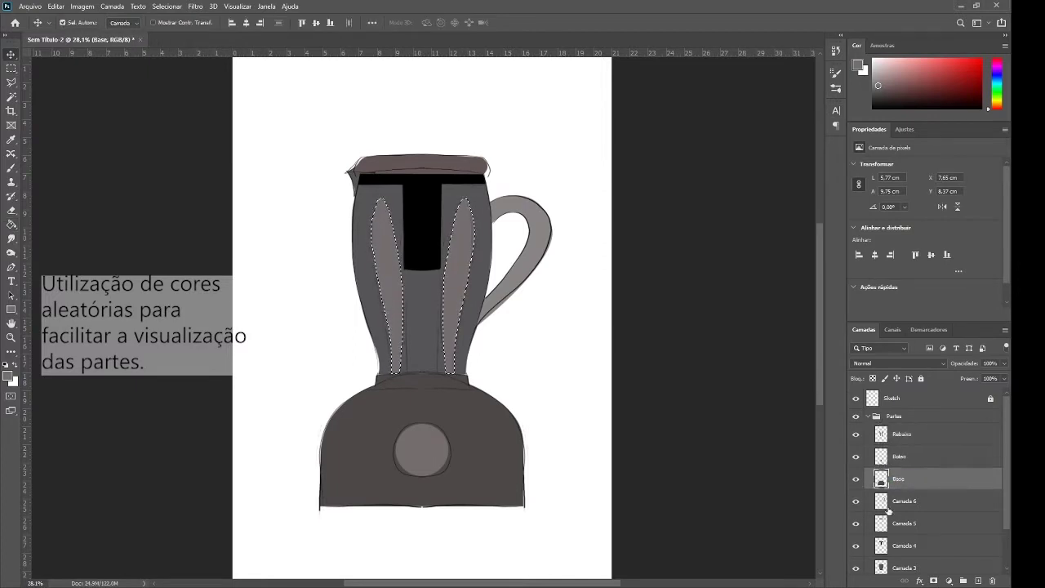
{"action": "left_click", "coordinate": [863, 501]}
{"action": "left_click", "coordinate": [866, 522]}
{"action": "left_click", "coordinate": [866, 545]}
{"action": "left_click", "coordinate": [865, 568]}
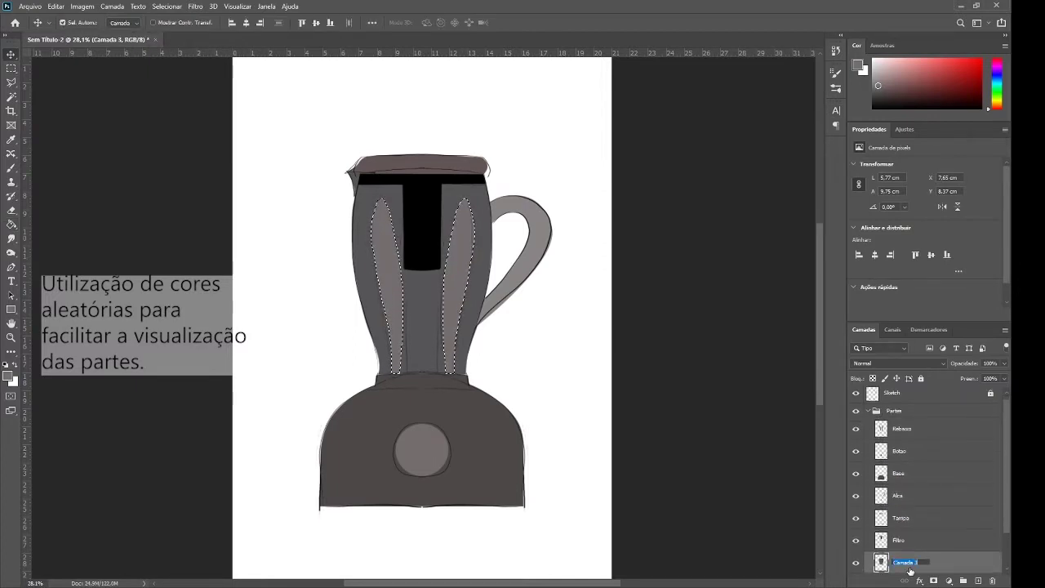
{"action": "left_click", "coordinate": [939, 430]}
- Load the Base layer's outline as a selection and add a new group above Partes
{"action": "key", "text": "ctrl+d"}
{"action": "key", "text": "m"}
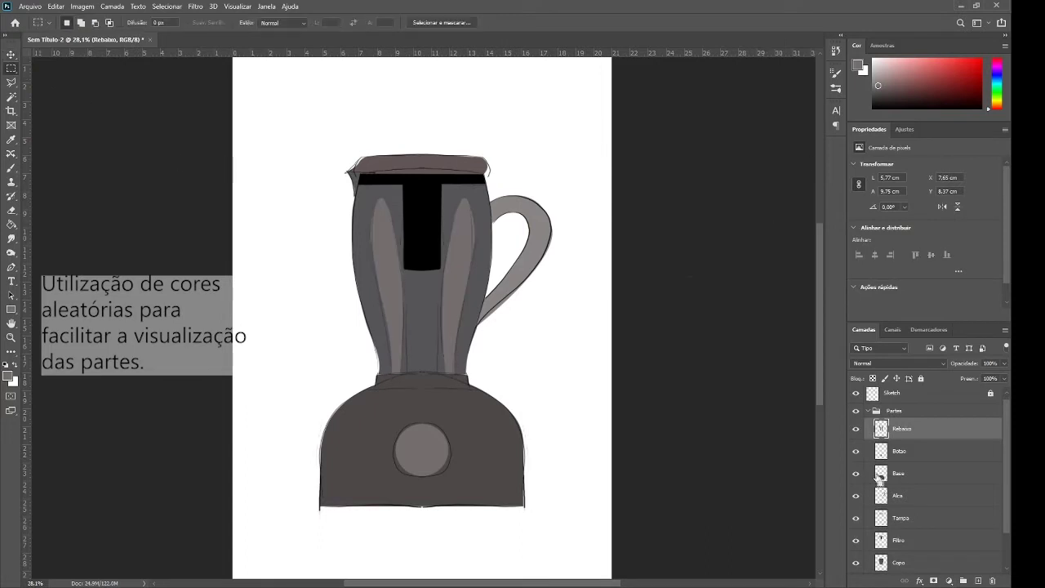
{"action": "left_click", "coordinate": [880, 474], "text": "ctrl"}
{"action": "left_click", "coordinate": [963, 580]}
{"action": "double_click", "coordinate": [891, 409]}
- Name the new group Coloração and add an empty layer inside it
{"action": "type", "text": "Coloração"}
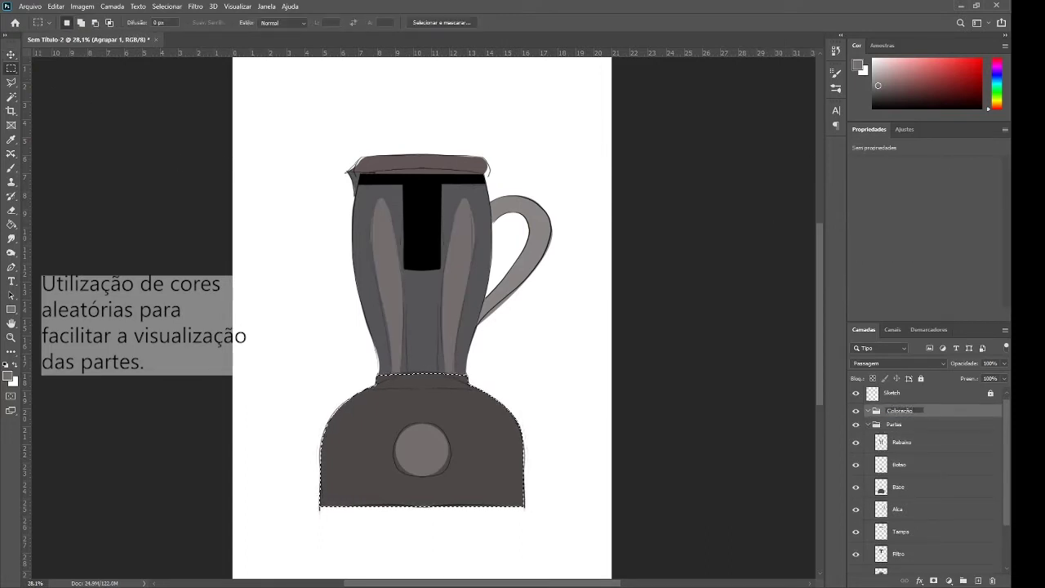
{"action": "key", "text": "Return"}
{"action": "left_click", "coordinate": [984, 581]}
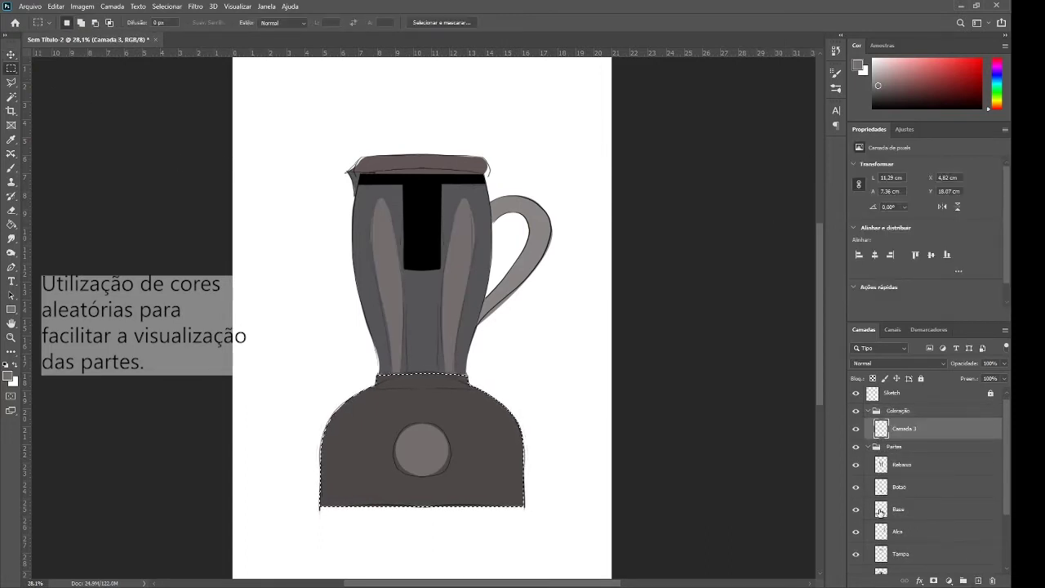
- Paint the selected blender base dark red with an enlarged brush, then add more layers
{"action": "left_click", "coordinate": [966, 94]}
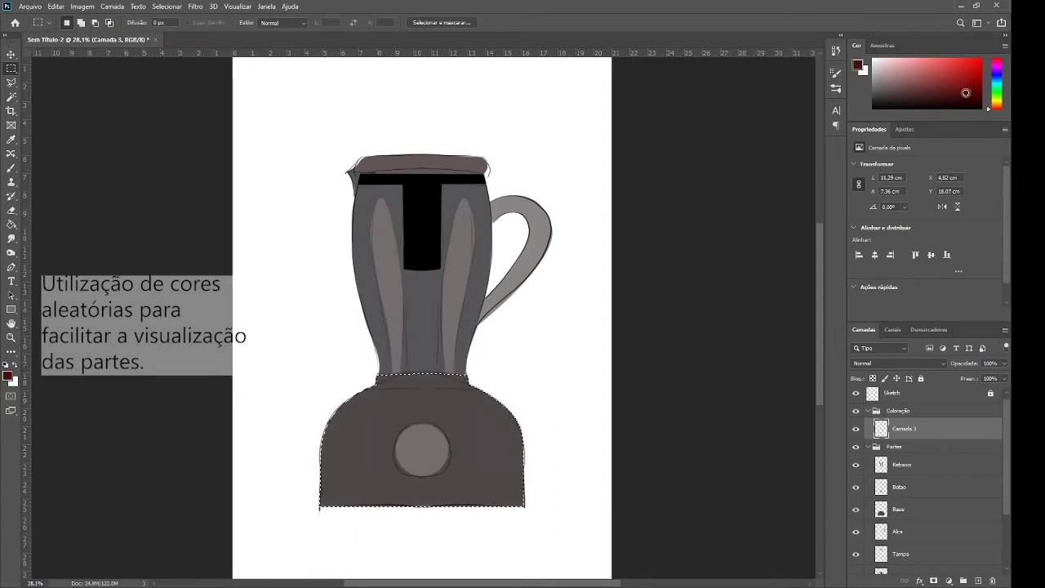
{"action": "key", "text": "b"}
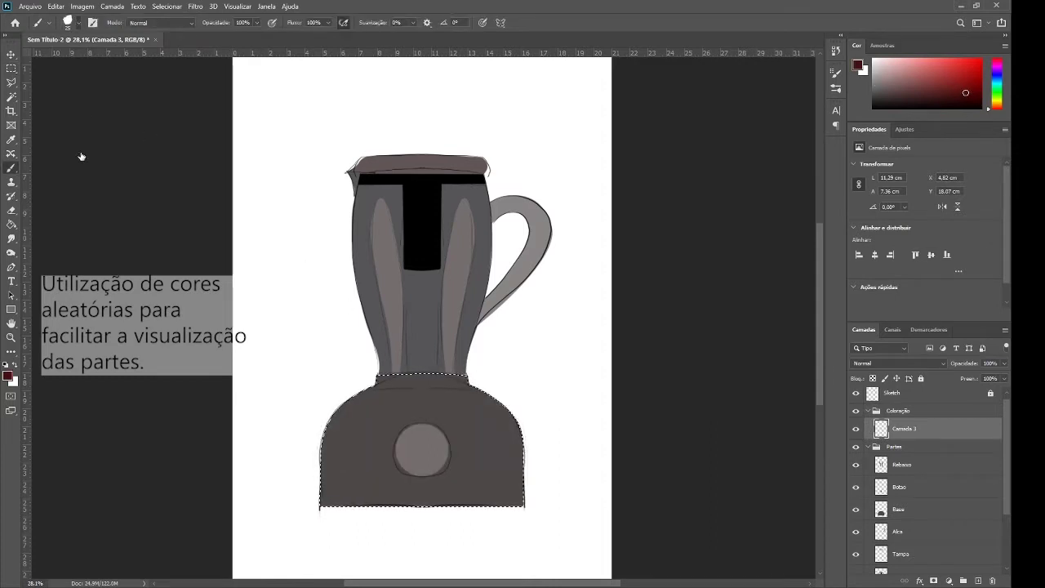
{"action": "key", "text": "bracketright"}
{"action": "key", "text": "bracketright"}
{"action": "key", "text": "bracketright"}
{"action": "mouse_move", "coordinate": [357, 430]}
{"action": "left_mouse_down"}
{"action": "mouse_move", "coordinate": [384, 441]}
{"action": "mouse_move", "coordinate": [510, 391]}
{"action": "mouse_move", "coordinate": [705, 450]}
{"action": "left_mouse_up"}
{"action": "left_click", "coordinate": [978, 580]}
{"action": "left_click", "coordinate": [979, 580]}
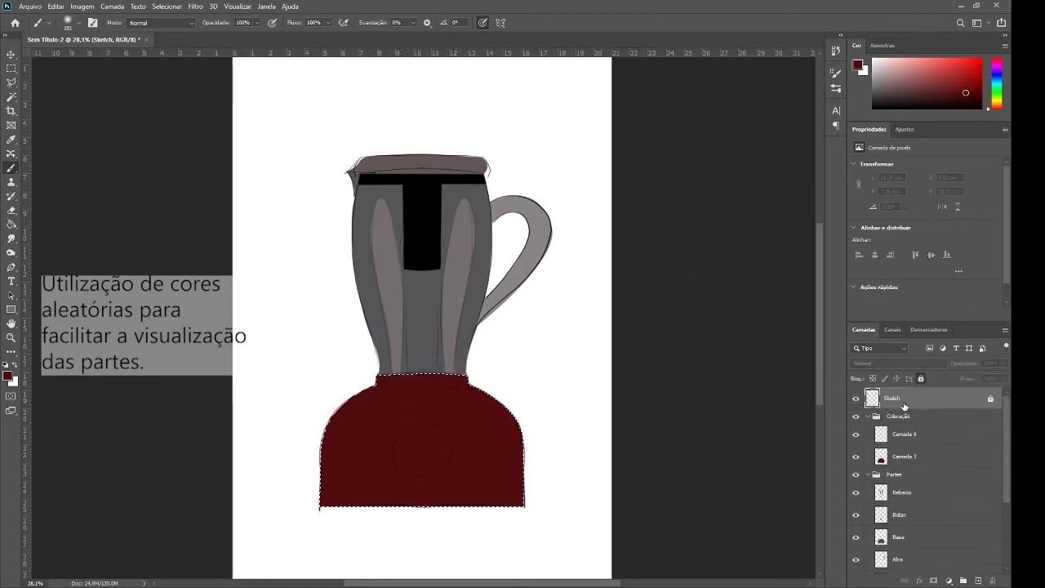
- Name the new top layer Luz, reset colours to black and white, and deselect
{"action": "double_click", "coordinate": [898, 399]}
{"action": "type", "text": "Luz"}
{"action": "key", "text": "Return"}
{"action": "key", "text": "d"}
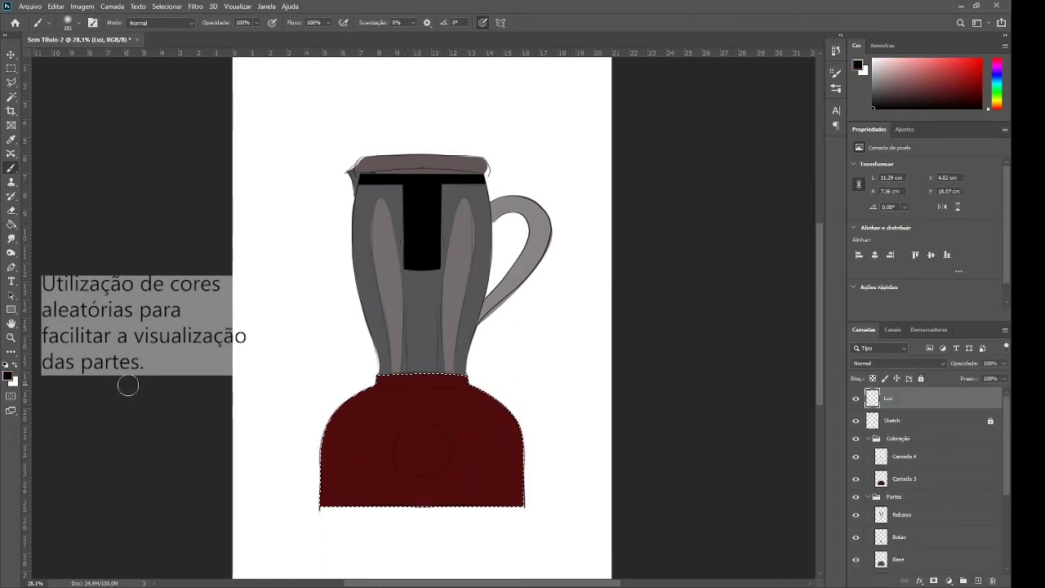
{"action": "key", "text": "bracketleft"}
{"action": "key", "text": "bracketleft"}
{"action": "key", "text": "bracketleft"}
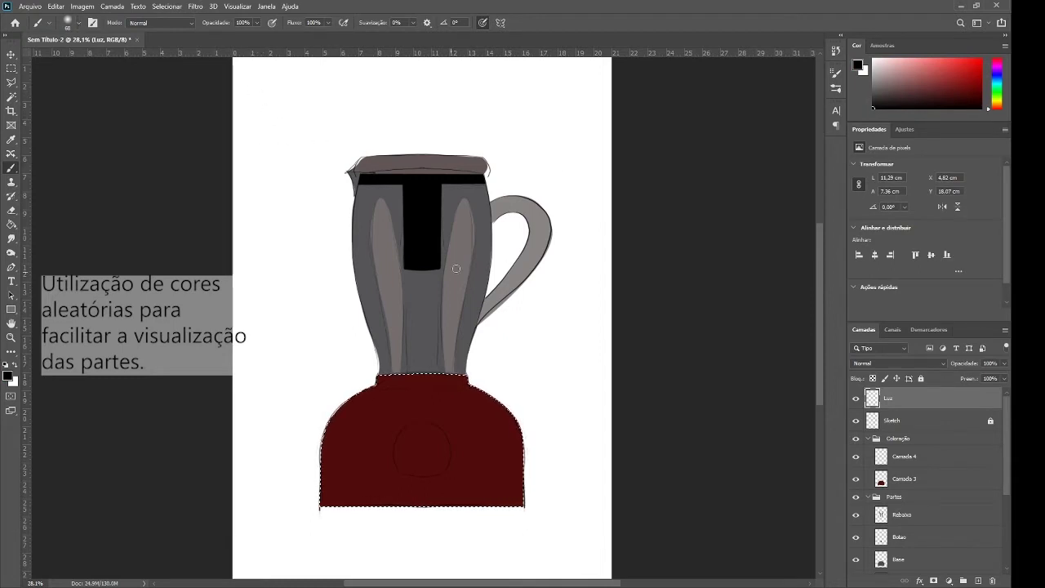
{"action": "key", "text": "ctrl+d"}
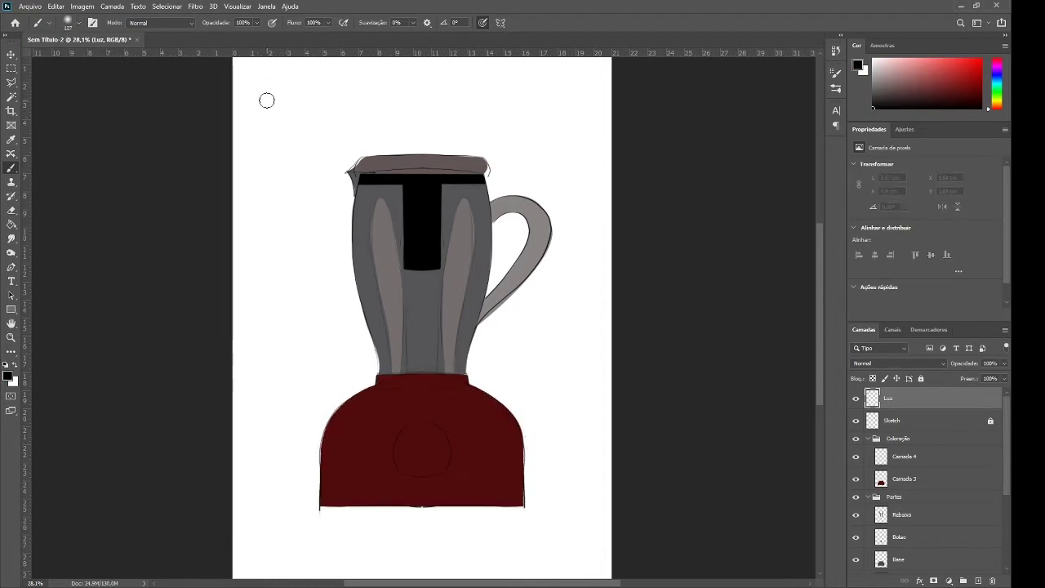
- Sketch a top-left light-direction arrow and dark shading on the lid, handle and jar sides
{"action": "mouse_move", "coordinate": [267, 94]}
{"action": "left_mouse_down"}
{"action": "mouse_move", "coordinate": [275, 145]}
{"action": "mouse_move", "coordinate": [317, 160]}
{"action": "left_mouse_up"}
{"action": "left_click_drag", "start_coordinate": [471, 173], "coordinate": [487, 166]}
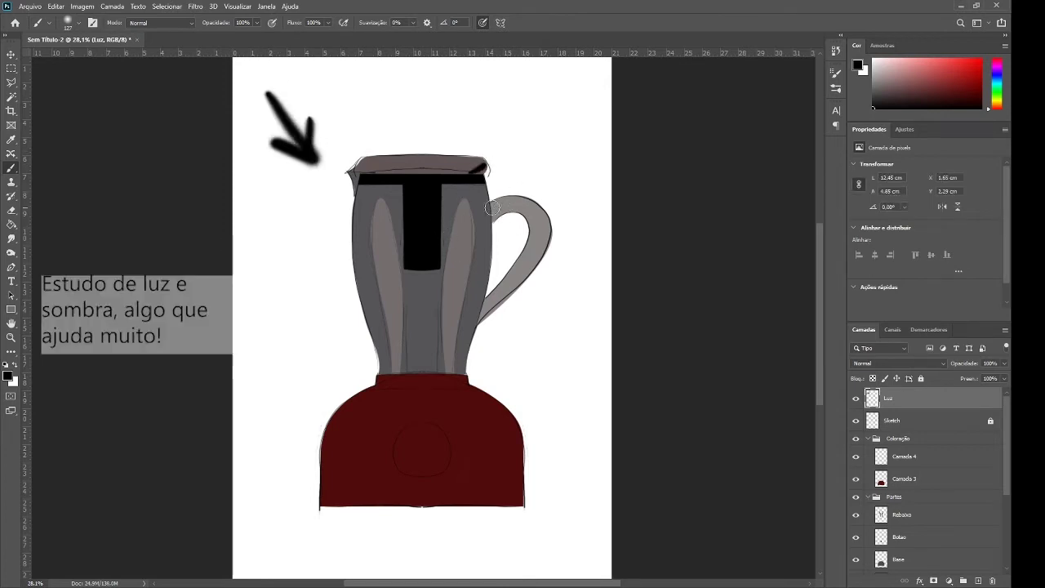
{"action": "left_click_drag", "start_coordinate": [492, 209], "coordinate": [526, 213]}
{"action": "mouse_move", "coordinate": [531, 218]}
{"action": "left_mouse_down"}
{"action": "mouse_move", "coordinate": [481, 315]}
{"action": "mouse_move", "coordinate": [510, 273]}
{"action": "left_mouse_up"}
{"action": "left_click_drag", "start_coordinate": [477, 184], "coordinate": [466, 351]}
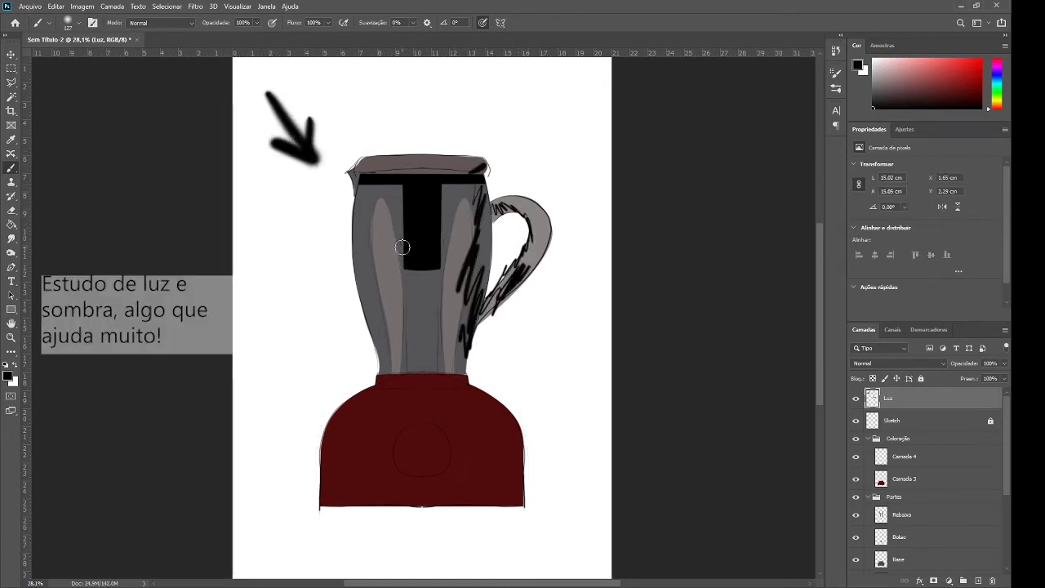
{"action": "left_click_drag", "start_coordinate": [372, 223], "coordinate": [393, 368]}
- Erase stray handle strokes and redraw dark shading on the handle, button and jar
{"action": "key", "text": "e"}
{"action": "left_click_drag", "start_coordinate": [474, 188], "coordinate": [456, 332]}
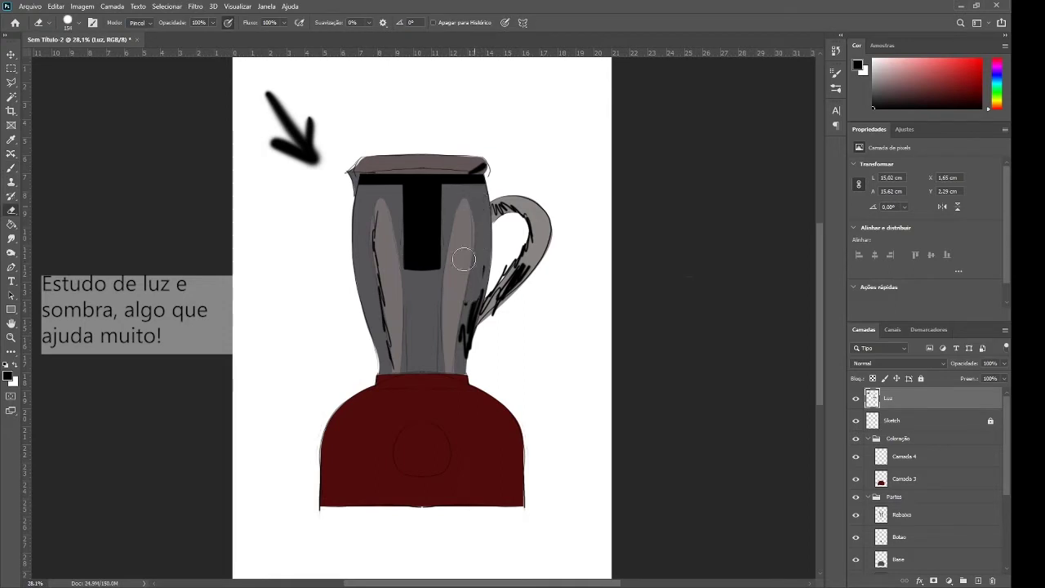
{"action": "mouse_move", "coordinate": [540, 204]}
{"action": "left_mouse_down"}
{"action": "mouse_move", "coordinate": [514, 278]}
{"action": "mouse_move", "coordinate": [482, 318]}
{"action": "left_mouse_up"}
{"action": "left_click_drag", "start_coordinate": [534, 253], "coordinate": [490, 314]}
{"action": "key", "text": "b"}
{"action": "mouse_move", "coordinate": [542, 232]}
{"action": "left_mouse_down"}
{"action": "mouse_move", "coordinate": [490, 302]}
{"action": "mouse_move", "coordinate": [484, 186]}
{"action": "mouse_move", "coordinate": [465, 368]}
{"action": "mouse_move", "coordinate": [513, 485]}
{"action": "left_mouse_up"}
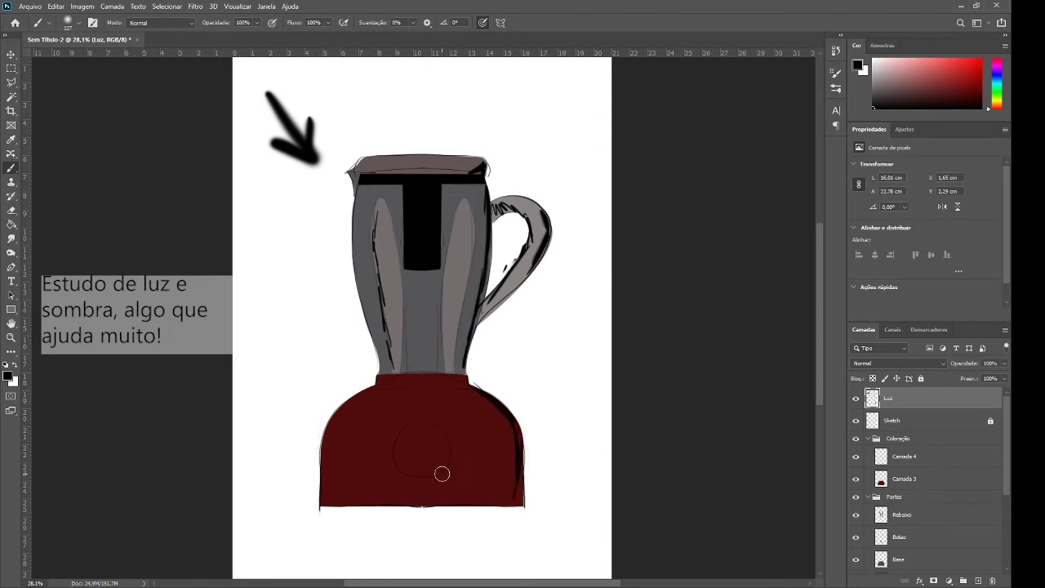
{"action": "left_click_drag", "start_coordinate": [450, 445], "coordinate": [419, 479]}
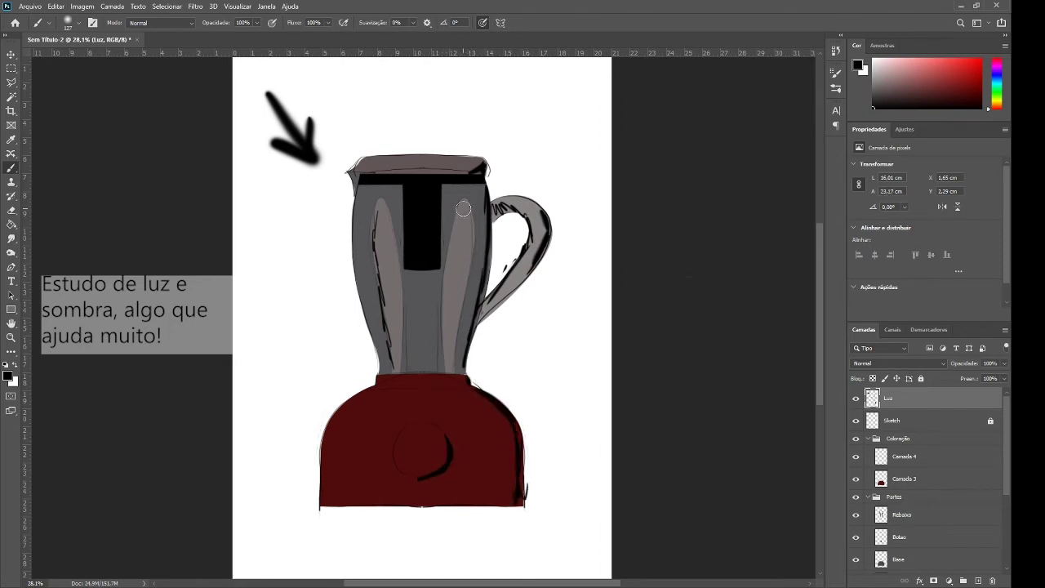
{"action": "left_click_drag", "start_coordinate": [448, 214], "coordinate": [446, 369]}
{"action": "left_click_drag", "start_coordinate": [378, 210], "coordinate": [384, 376]}
- Add white highlights on the lid, jar, button and base, and shade the base's right edge
{"action": "key", "text": "x"}
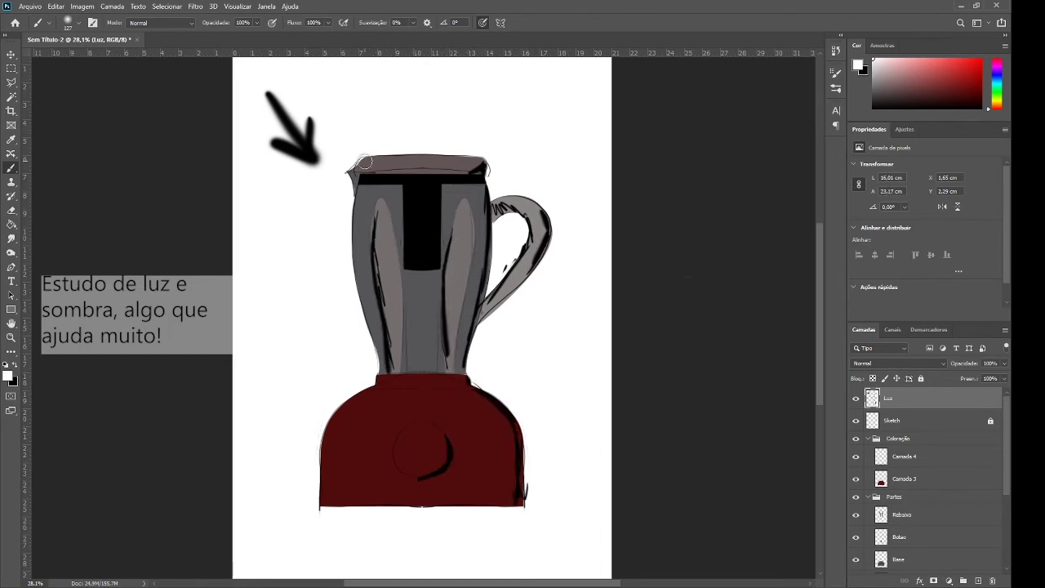
{"action": "mouse_move", "coordinate": [364, 162]}
{"action": "left_mouse_down"}
{"action": "mouse_move", "coordinate": [355, 177]}
{"action": "mouse_move", "coordinate": [362, 326]}
{"action": "left_mouse_up"}
{"action": "key", "text": "x"}
{"action": "key", "text": "x"}
{"action": "mouse_move", "coordinate": [381, 199]}
{"action": "left_mouse_down"}
{"action": "mouse_move", "coordinate": [399, 330]}
{"action": "mouse_move", "coordinate": [393, 273]}
{"action": "left_mouse_up"}
{"action": "key", "text": "ctrl+z"}
{"action": "left_click_drag", "start_coordinate": [465, 189], "coordinate": [470, 275]}
{"action": "left_click_drag", "start_coordinate": [516, 206], "coordinate": [545, 196]}
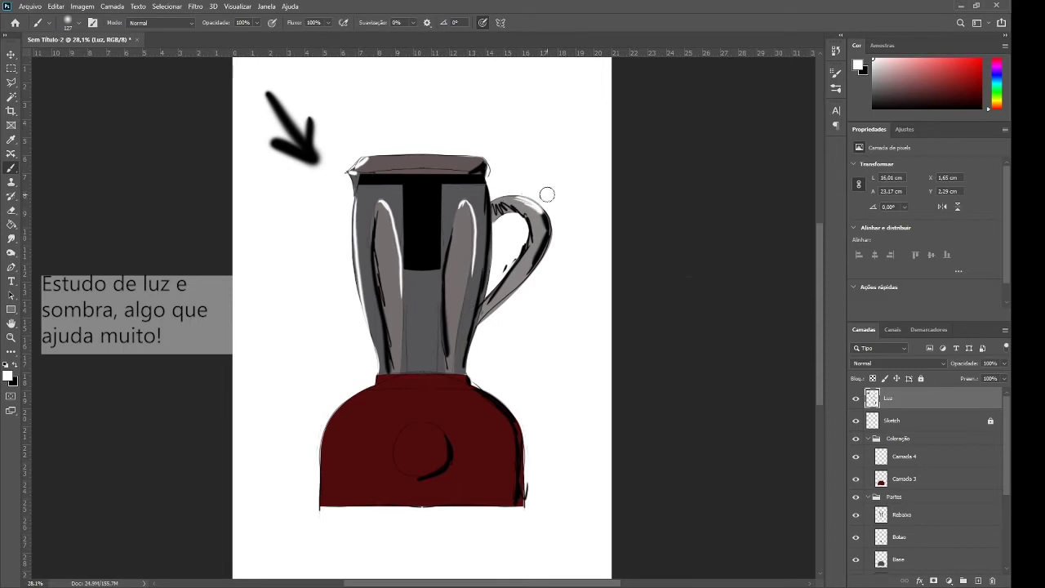
{"action": "left_click_drag", "start_coordinate": [357, 399], "coordinate": [379, 379]}
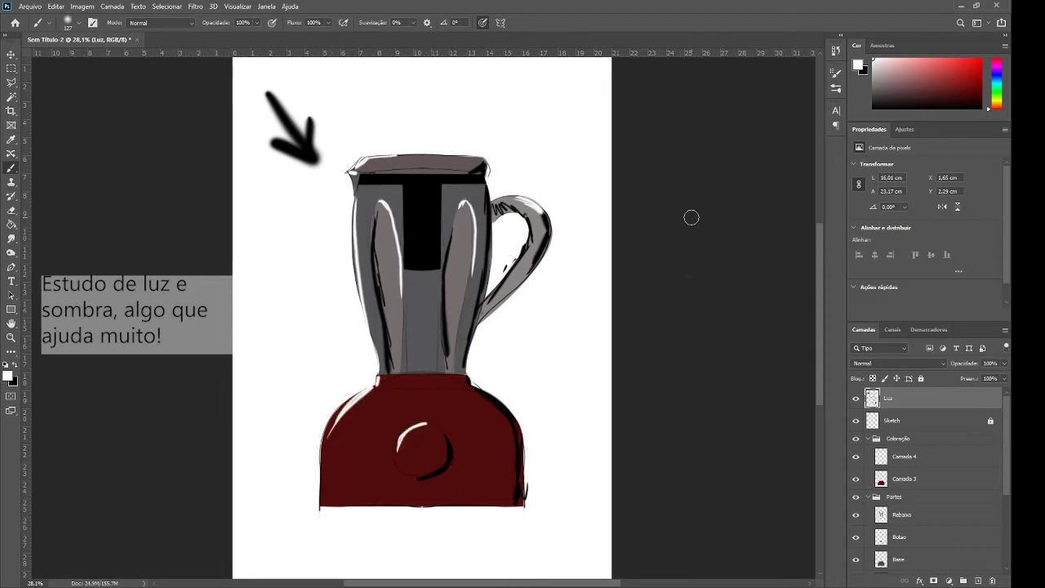
{"action": "left_click_drag", "start_coordinate": [336, 417], "coordinate": [325, 470]}
{"action": "key", "text": "x"}
{"action": "left_click_drag", "start_coordinate": [516, 448], "coordinate": [514, 502]}
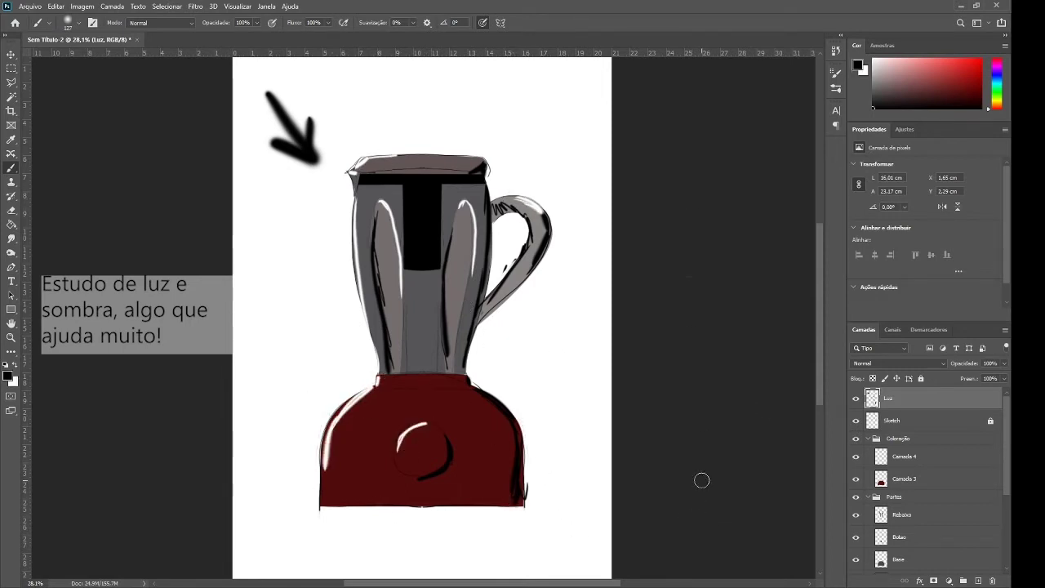
- Rename the Luz layer to Estudo Luz, highlight the insert's left edge, and lock it
{"action": "double_click", "coordinate": [888, 397]}
{"action": "key", "text": "Return"}
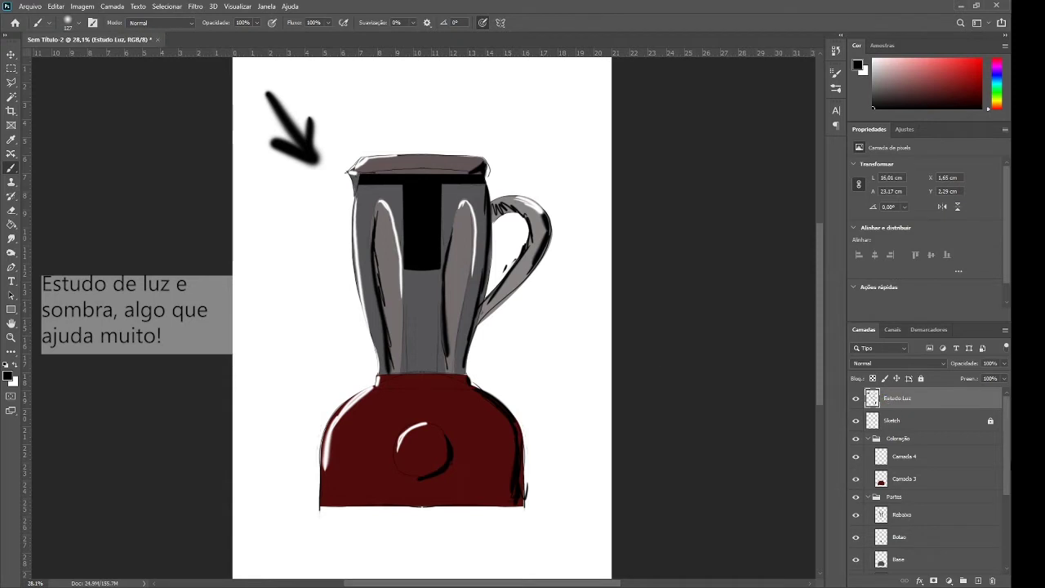
{"action": "key", "text": "x"}
{"action": "left_click_drag", "start_coordinate": [404, 196], "coordinate": [408, 270]}
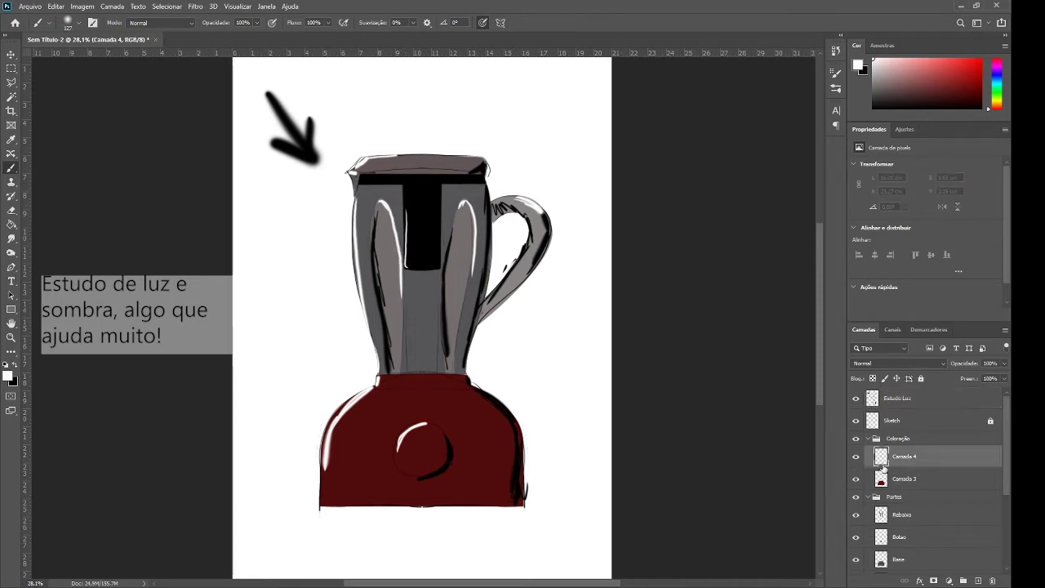
{"action": "left_click", "coordinate": [920, 378]}
- On Camada 4, within the red base's outline, highlight its left edge and shade its right
{"action": "left_click", "coordinate": [914, 457]}
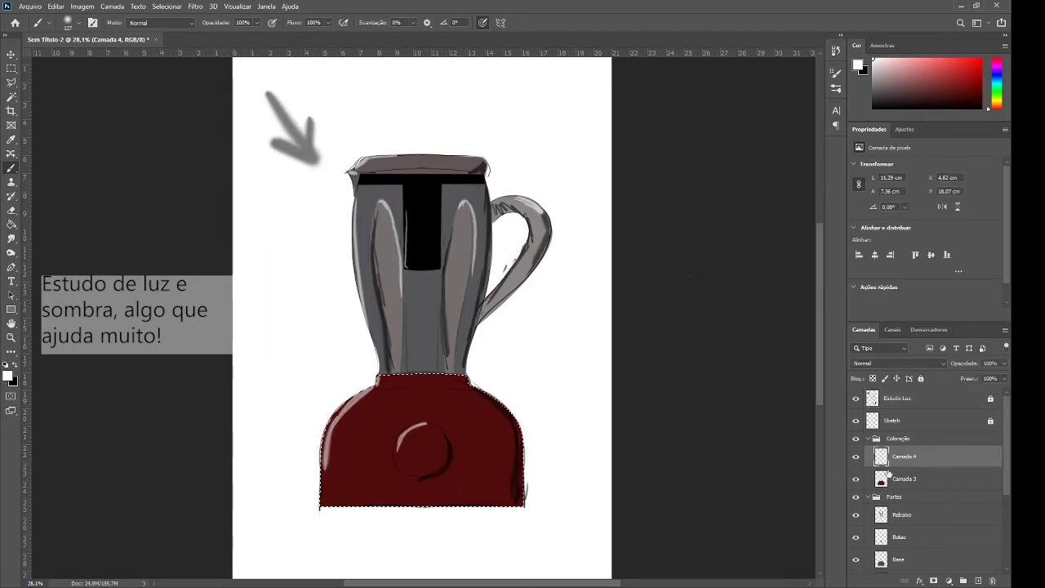
{"action": "left_click", "coordinate": [881, 457], "text": "ctrl"}
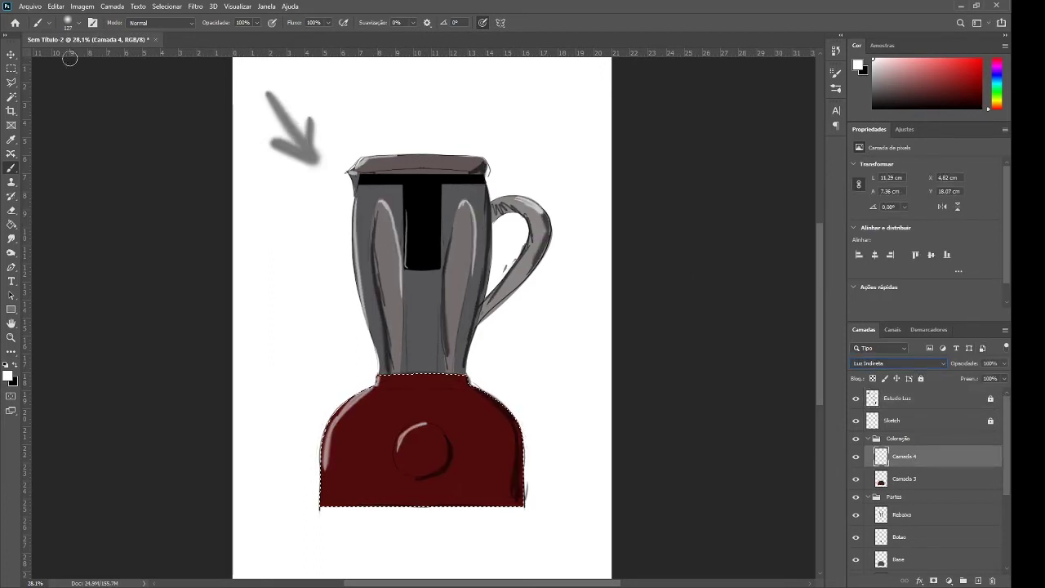
{"action": "left_click_drag", "start_coordinate": [343, 494], "coordinate": [374, 390]}
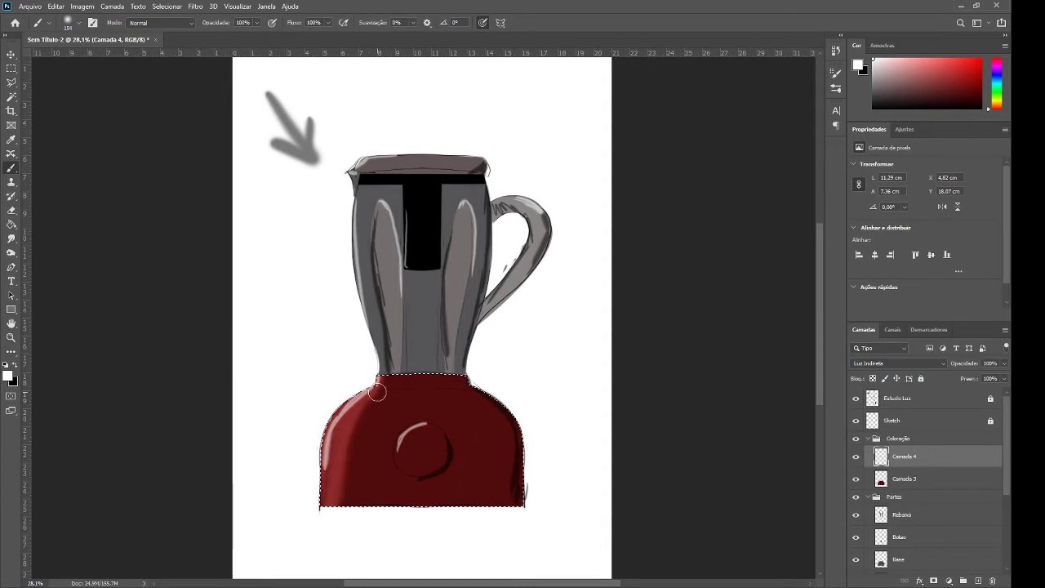
{"action": "key", "text": "x"}
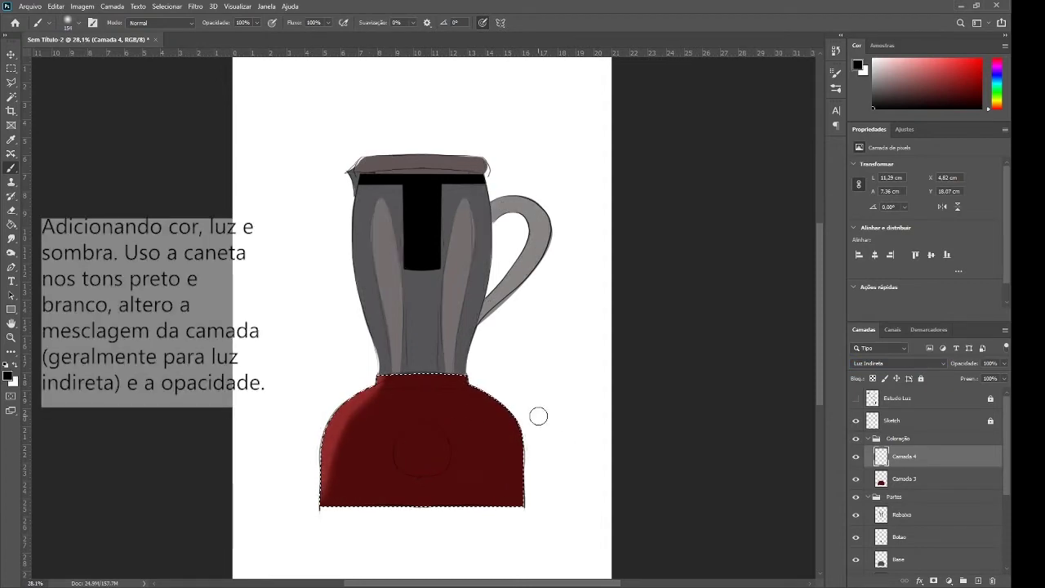
{"action": "left_click_drag", "start_coordinate": [520, 444], "coordinate": [520, 498]}
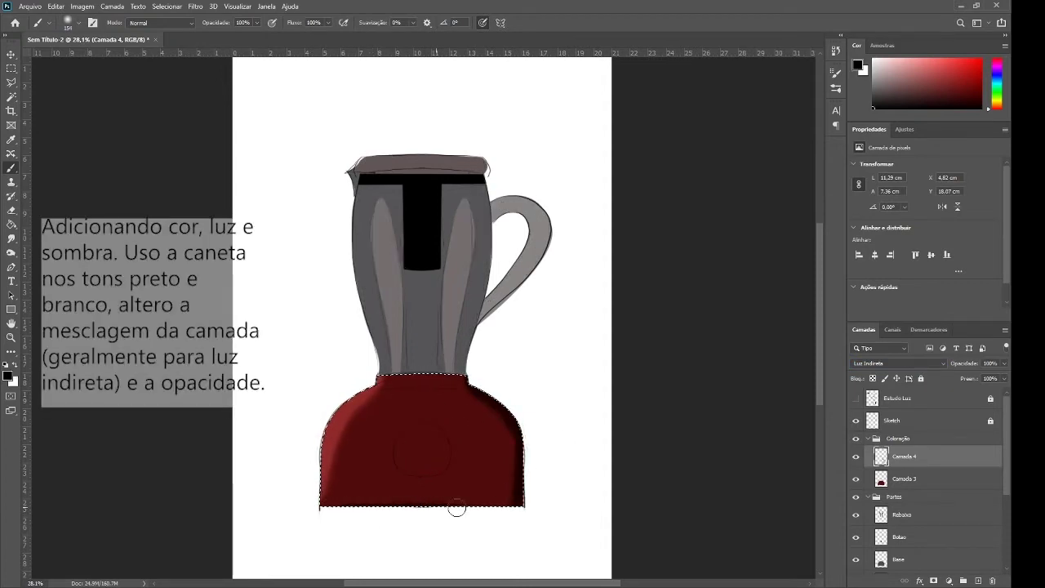
{"action": "key", "text": "Delete"}
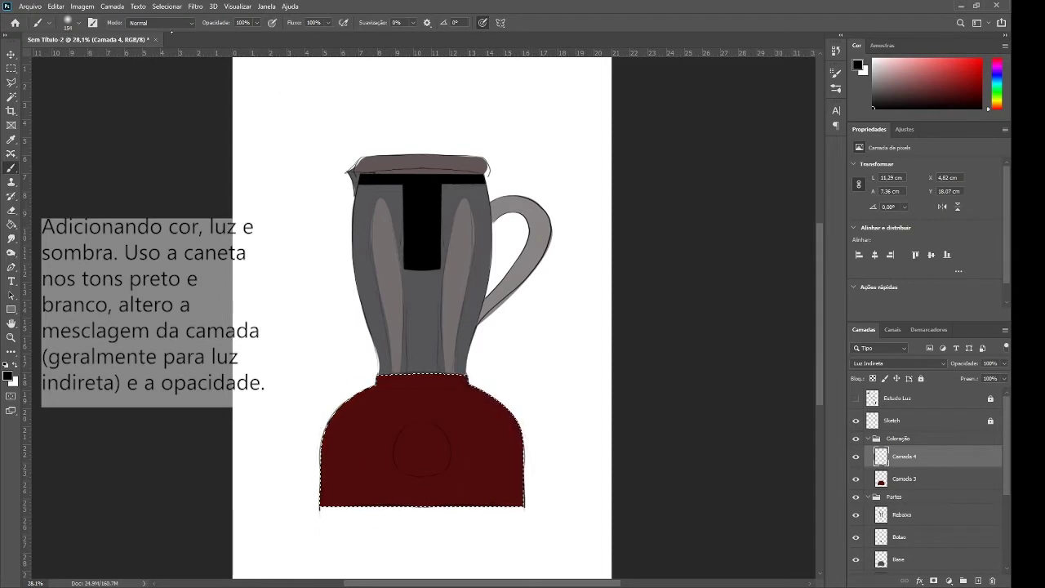
{"action": "key", "text": "ctrl+shift+z"}
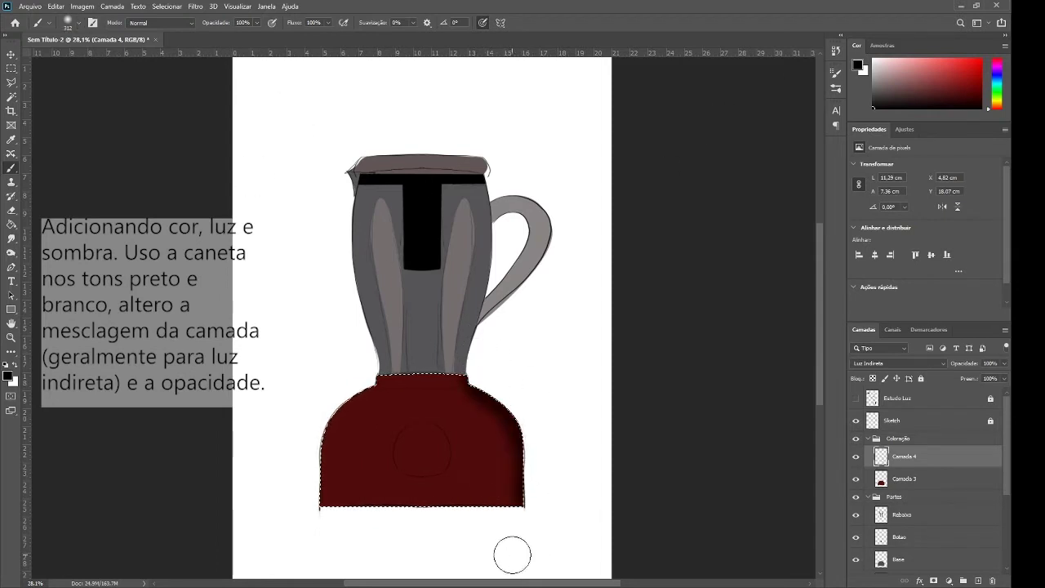
- Shade along the base bottom and try an upper-left highlight, leaving it undone
{"action": "left_click_drag", "start_coordinate": [339, 525], "coordinate": [433, 525]}
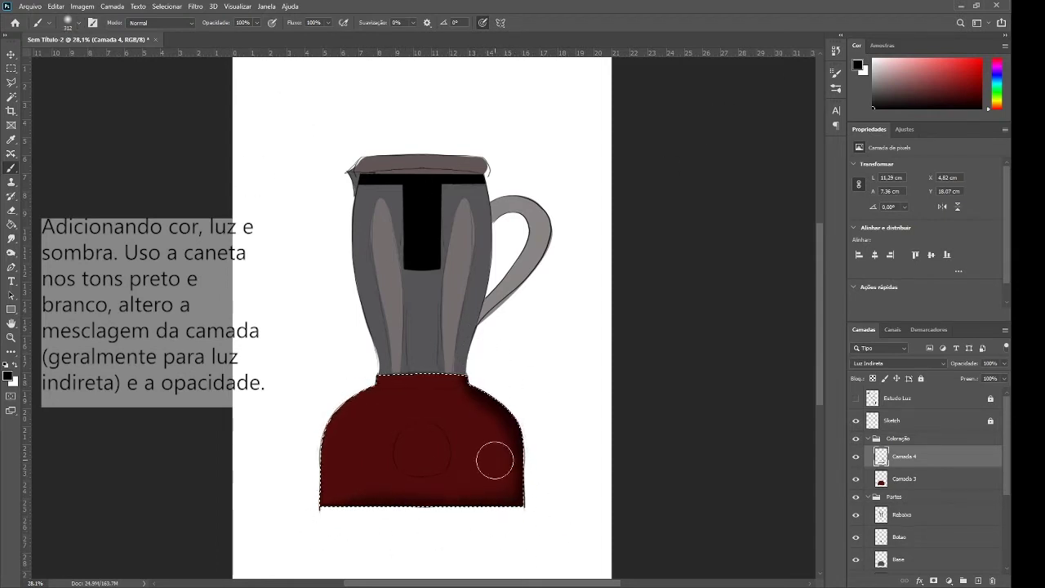
{"action": "key", "text": "x"}
{"action": "left_click_drag", "start_coordinate": [373, 383], "coordinate": [384, 377]}
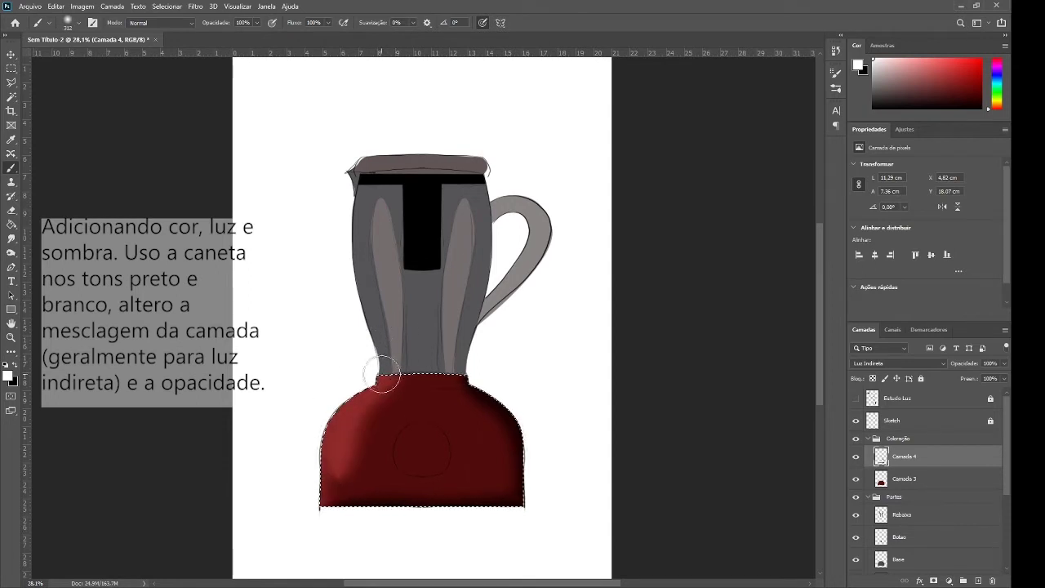
{"action": "key", "text": "ctrl+z"}
{"action": "key", "text": "ctrl+shift+z"}
{"action": "key", "text": "ctrl+z"}
{"action": "key", "text": "ctrl+shift+z"}
{"action": "key", "text": "ctrl+z"}
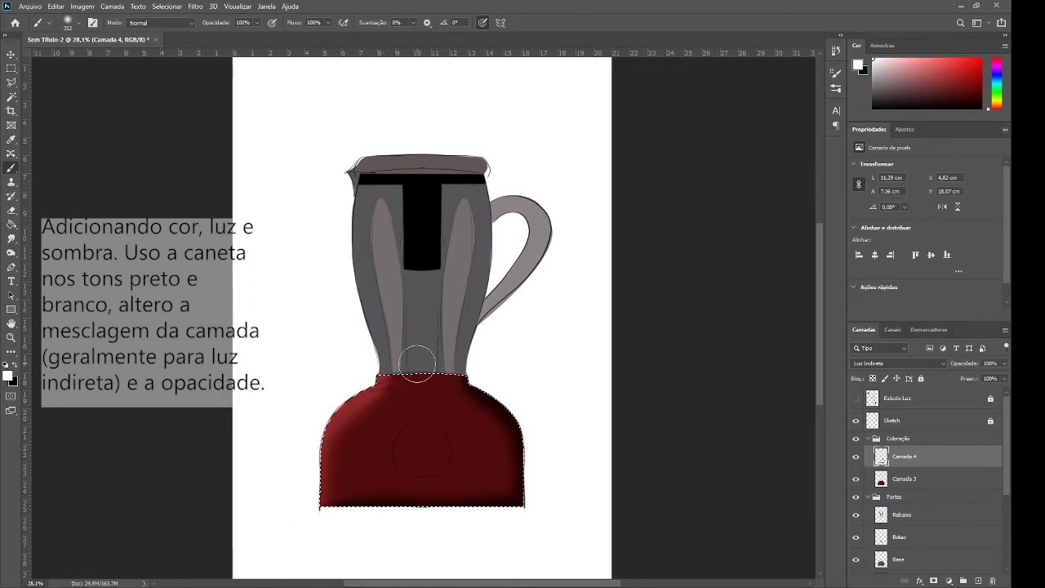
- On new layer Camada 5 in the Base group, brush a white tapered highlight across the base top
{"action": "left_click", "coordinate": [978, 580]}
{"action": "left_click", "coordinate": [971, 438]}
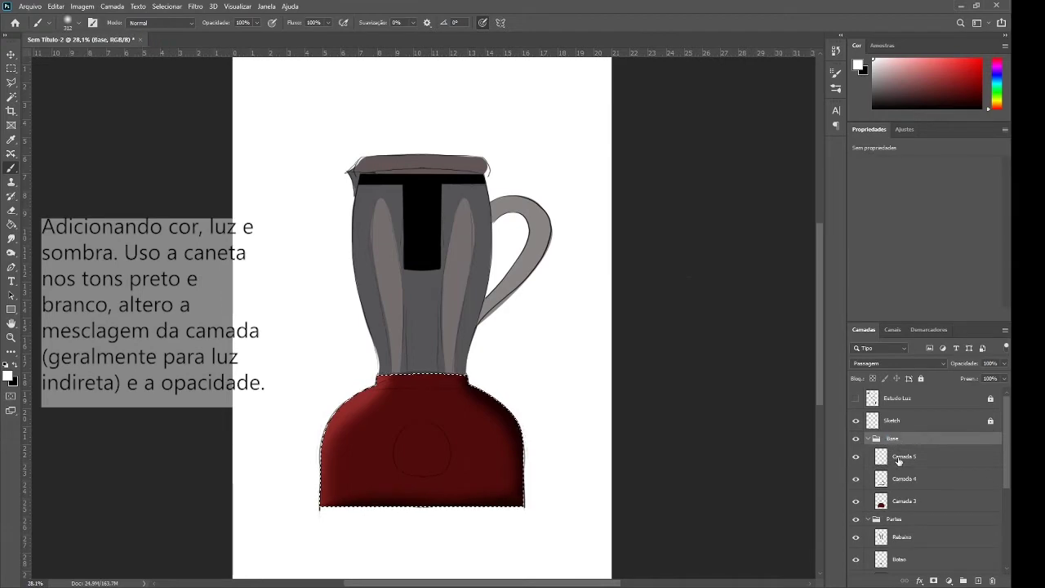
{"action": "left_click", "coordinate": [898, 461]}
{"action": "scroll", "coordinate": [398, 389], "scroll_direction": "up", "scroll_amount": 5}
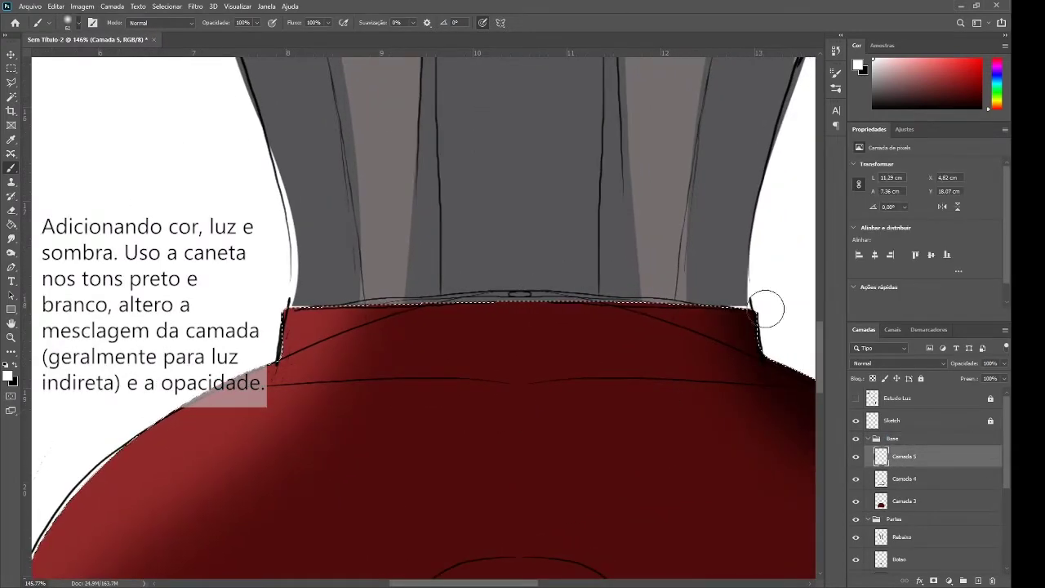
{"action": "key", "text": "shift+alt+h"}
{"action": "left_click_drag", "start_coordinate": [281, 360], "coordinate": [473, 347]}
{"action": "key", "text": "ctrl+z"}
{"action": "scroll", "coordinate": [555, 362], "scroll_direction": "down", "scroll_amount": 5}
{"action": "key", "text": "alt+bracketleft"}
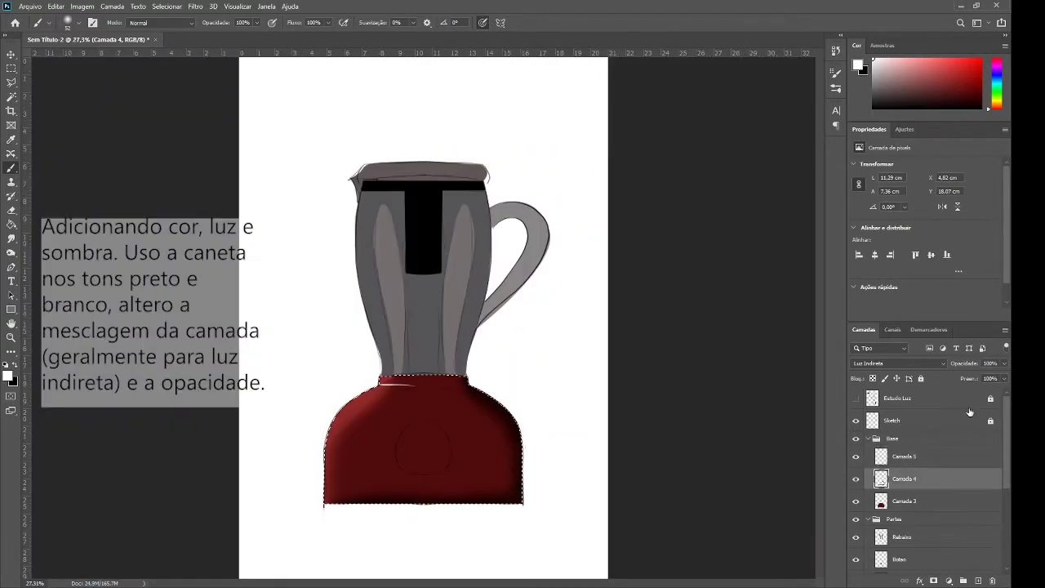
{"action": "key", "text": "ctrl+d"}
{"action": "key", "text": "m"}
{"action": "scroll", "coordinate": [414, 415], "scroll_direction": "up", "scroll_amount": 1}
- Set the base shading layer to 74% opacity and create a group named Botão
{"action": "key", "text": "7"}
{"action": "key", "text": "4"}
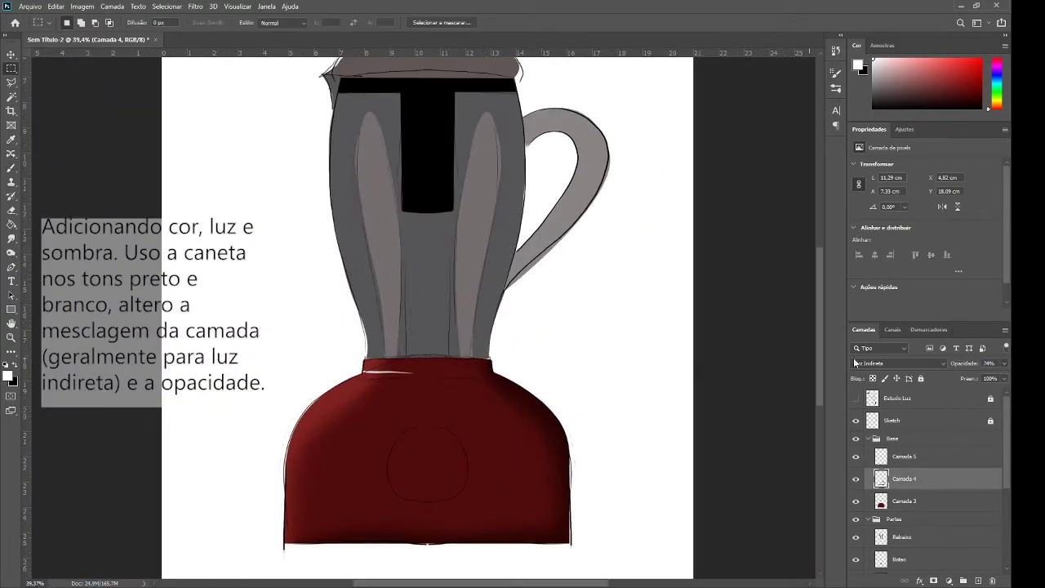
{"action": "left_click", "coordinate": [868, 438]}
{"action": "key", "text": "ctrl+g"}
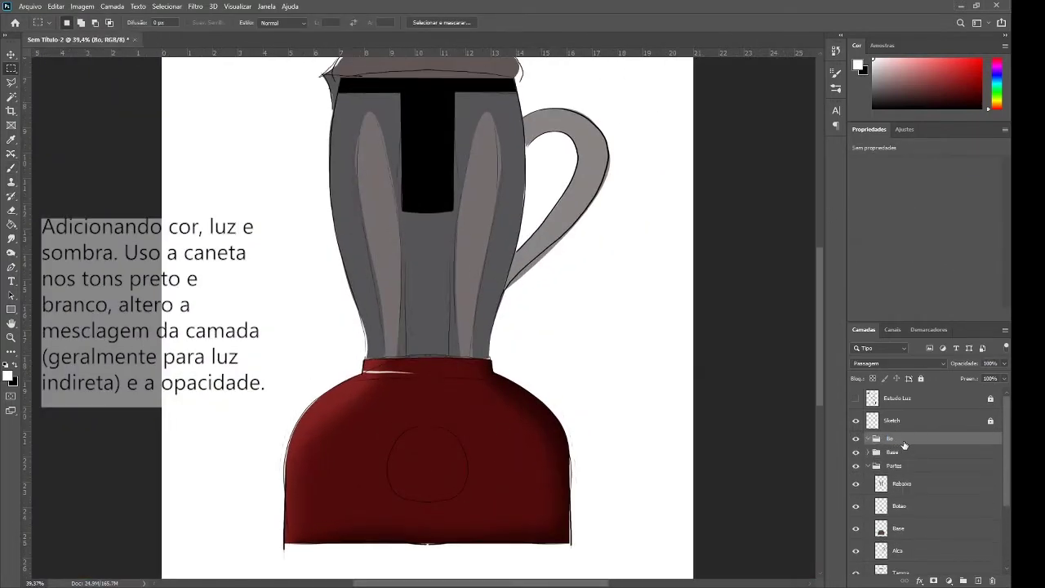
{"action": "type", "text": "tao"}
{"action": "key", "text": "Return"}
- Add a new layer and paint dark shading inside the button circle
{"action": "left_click", "coordinate": [978, 581]}
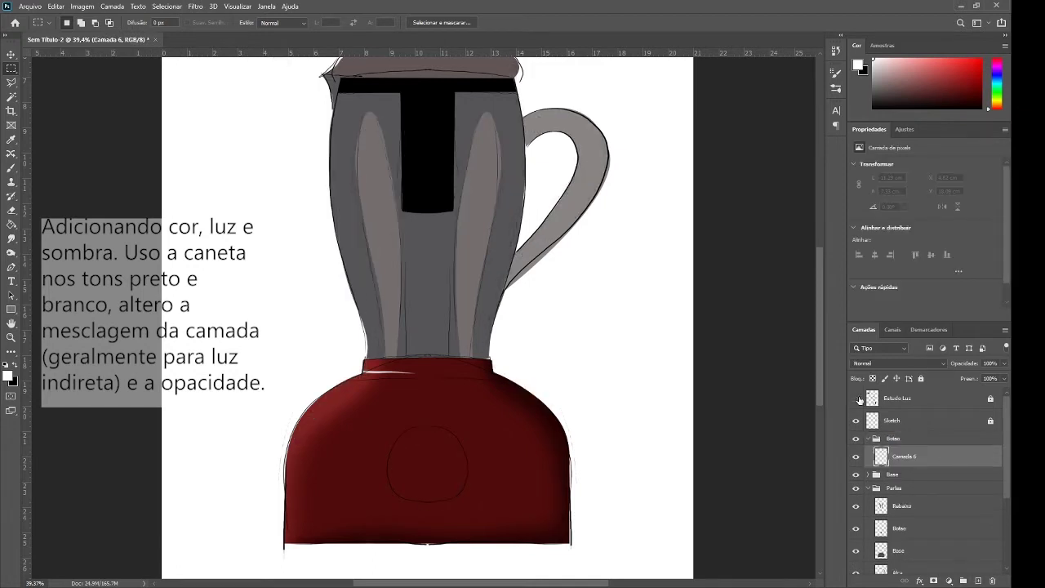
{"action": "left_click", "coordinate": [904, 493]}
{"action": "key", "text": "ctrl+shift+alt+n"}
{"action": "key", "text": "b"}
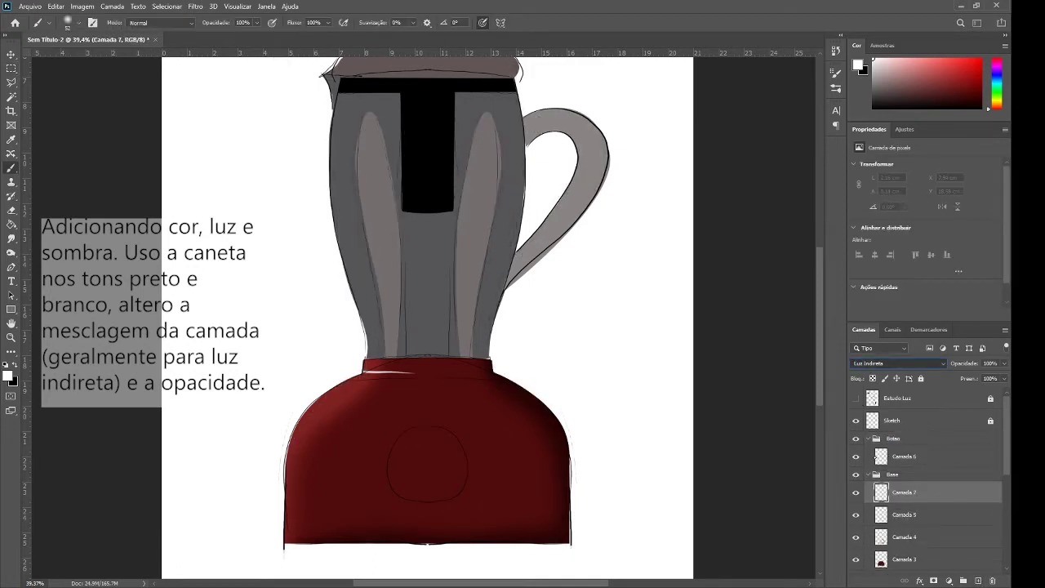
{"action": "left_click_drag", "start_coordinate": [457, 447], "coordinate": [421, 488]}
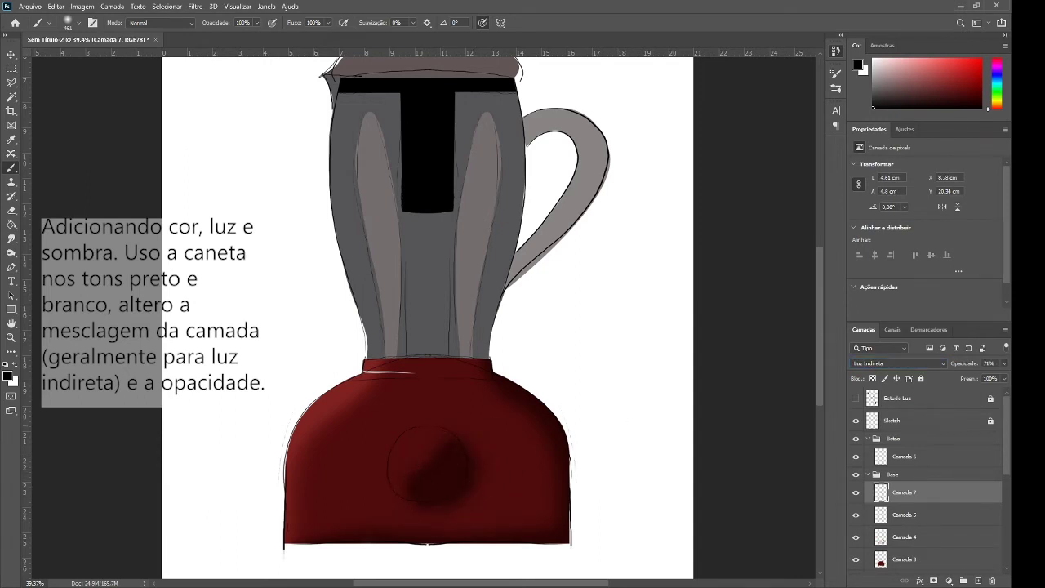
{"action": "left_click", "coordinate": [868, 475]}
{"action": "left_click", "coordinate": [878, 475]}
{"action": "left_click", "coordinate": [890, 492], "text": "ctrl"}
- Select the button circle and fill it dark grey with the Paint Bucket
{"action": "left_click", "coordinate": [868, 474]}
{"action": "left_click", "coordinate": [904, 455]}
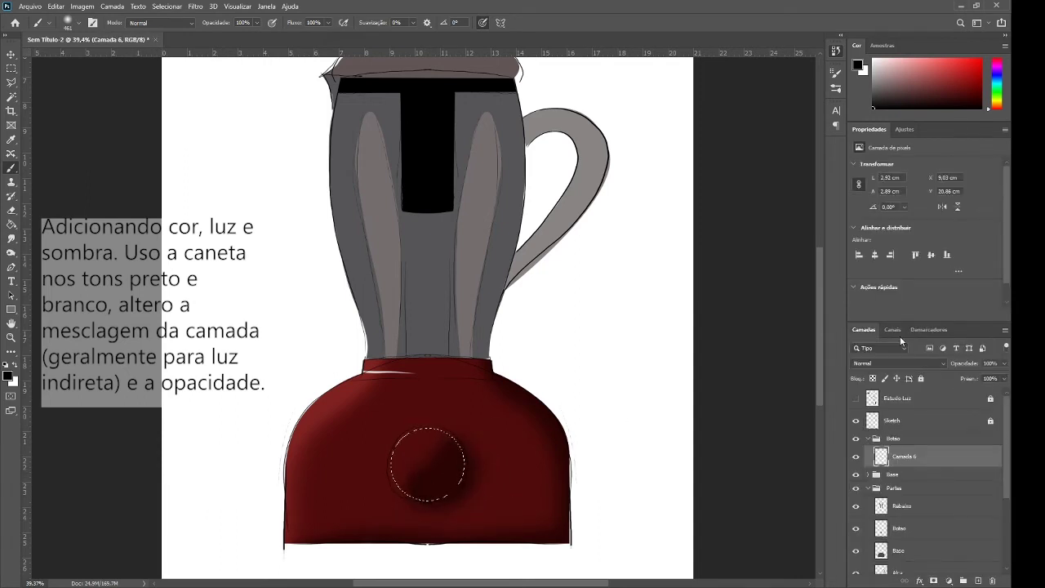
{"action": "key", "text": "g"}
{"action": "left_click", "coordinate": [420, 470]}
{"action": "left_click", "coordinate": [441, 447]}
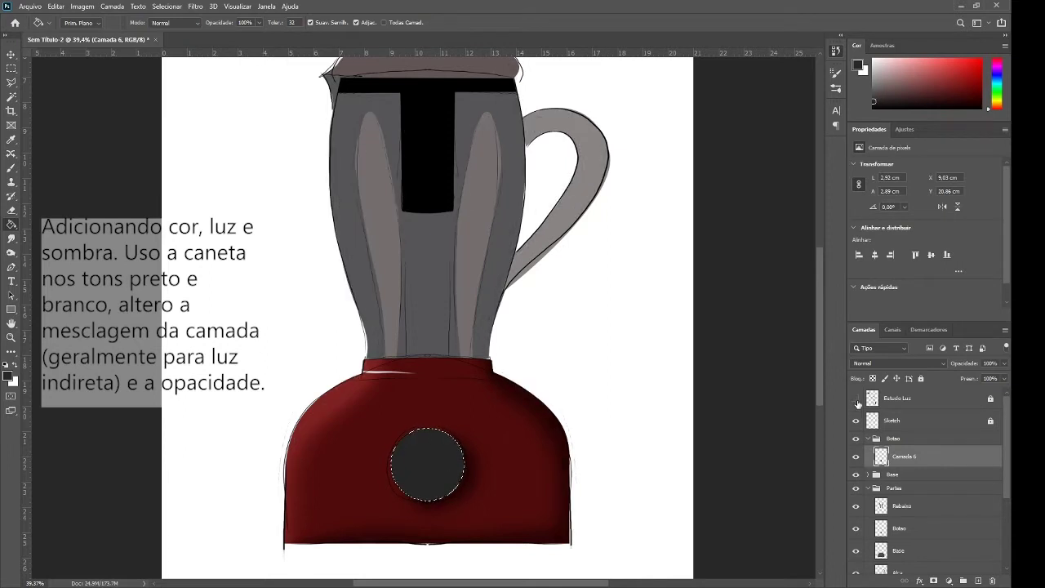
- On a new layer, paint a white diagonal glint across the button and check it without sketch lines
{"action": "left_click", "coordinate": [978, 580]}
{"action": "key", "text": "b"}
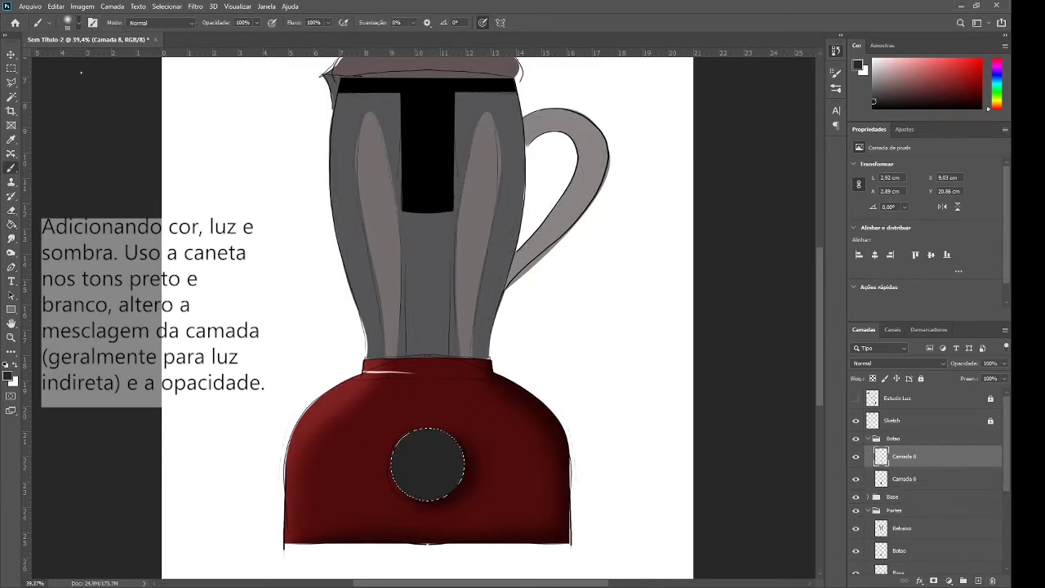
{"action": "key", "text": "x"}
{"action": "mouse_move", "coordinate": [404, 435]}
{"action": "left_mouse_down"}
{"action": "mouse_move", "coordinate": [398, 488]}
{"action": "mouse_move", "coordinate": [437, 431]}
{"action": "left_mouse_up"}
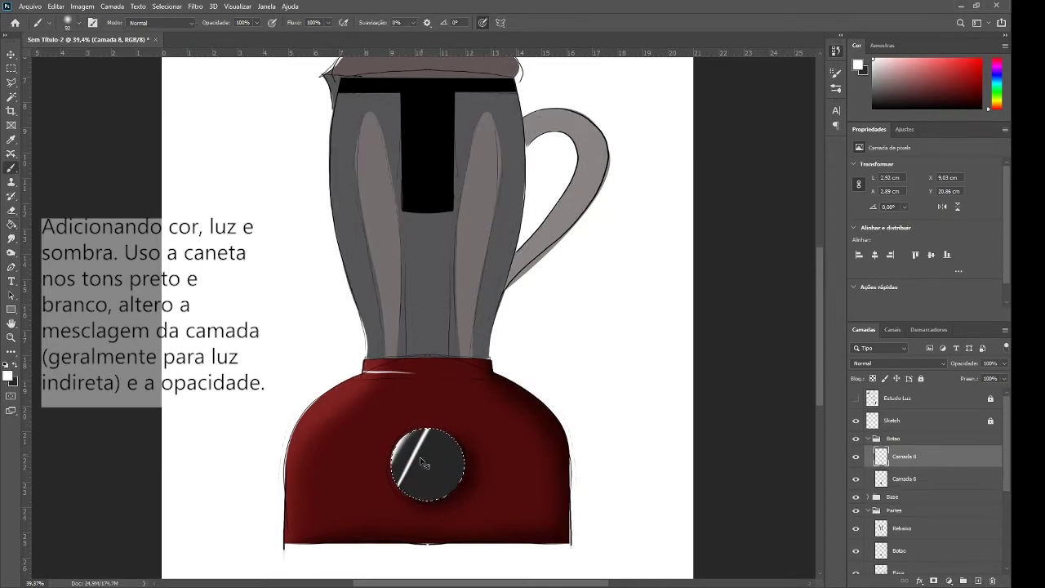
{"action": "left_click", "coordinate": [856, 420]}
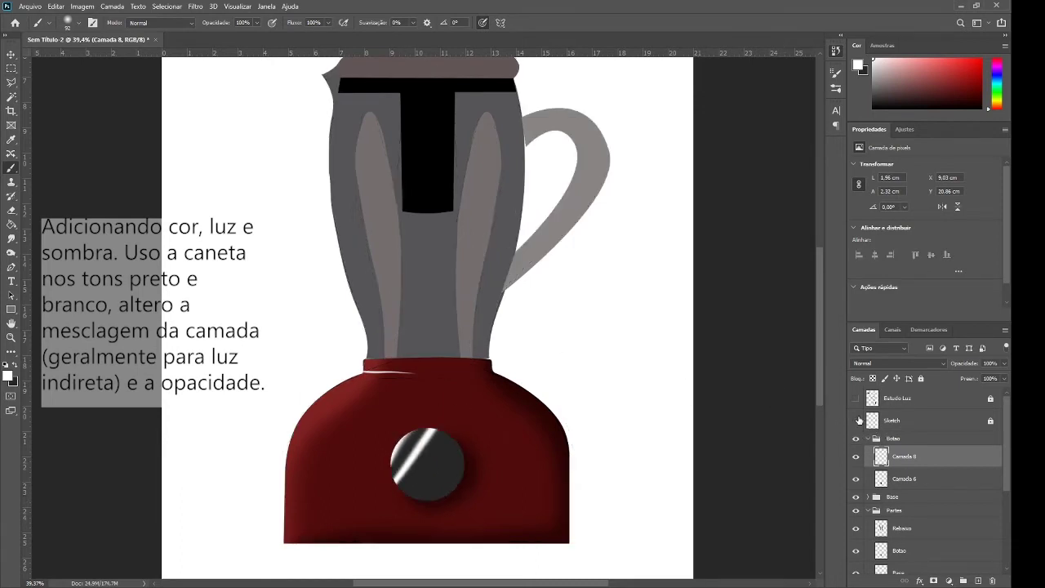
{"action": "left_click", "coordinate": [856, 421]}
- Add a black button shading layer at 67% opacity, then a new layer in the Base group
{"action": "left_click", "coordinate": [881, 479], "text": "ctrl"}
{"action": "left_click", "coordinate": [964, 581]}
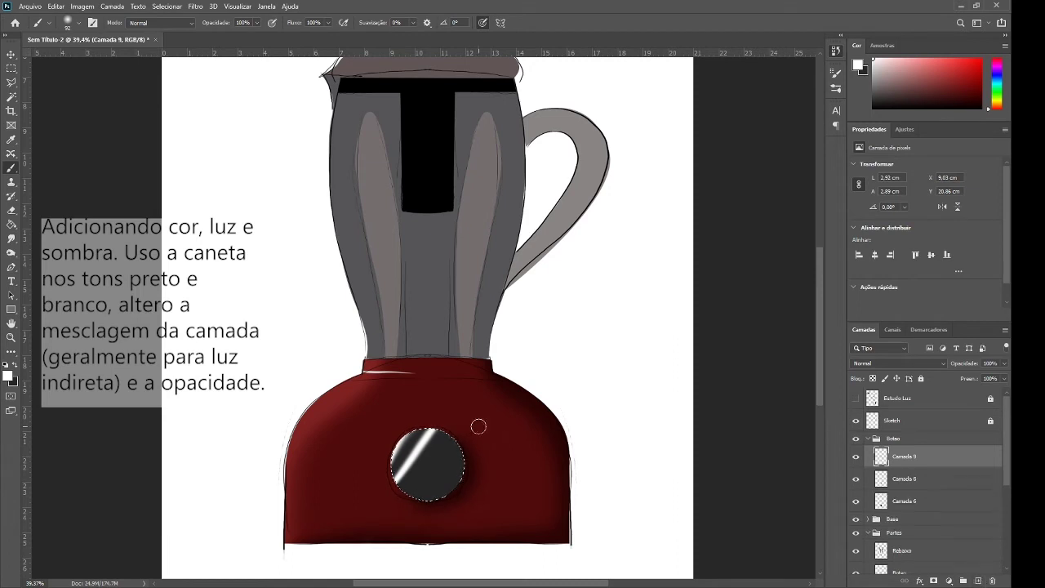
{"action": "key", "text": "x"}
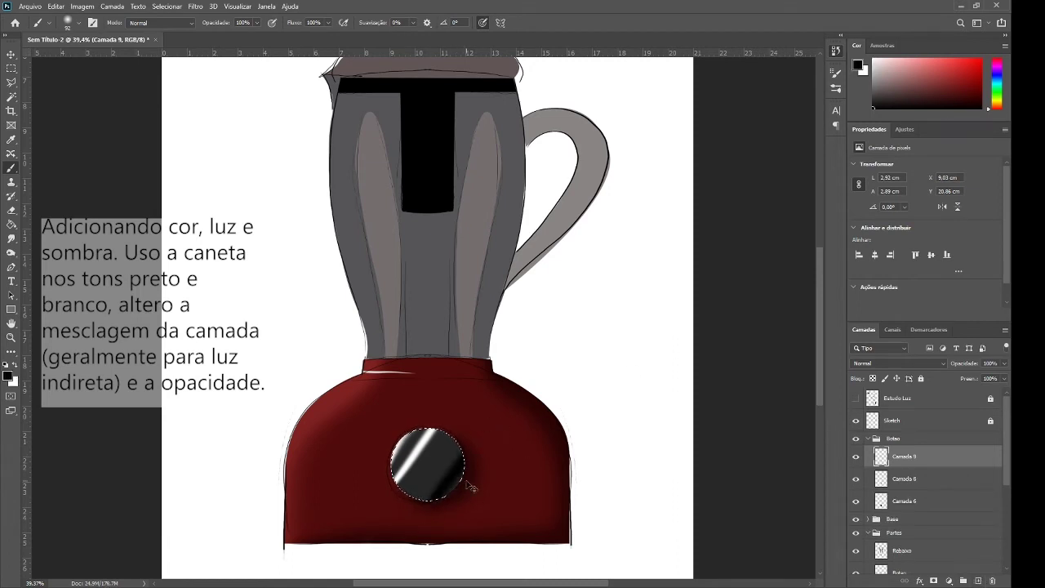
{"action": "scroll", "coordinate": [898, 362], "scroll_direction": "down", "scroll_amount": 13}
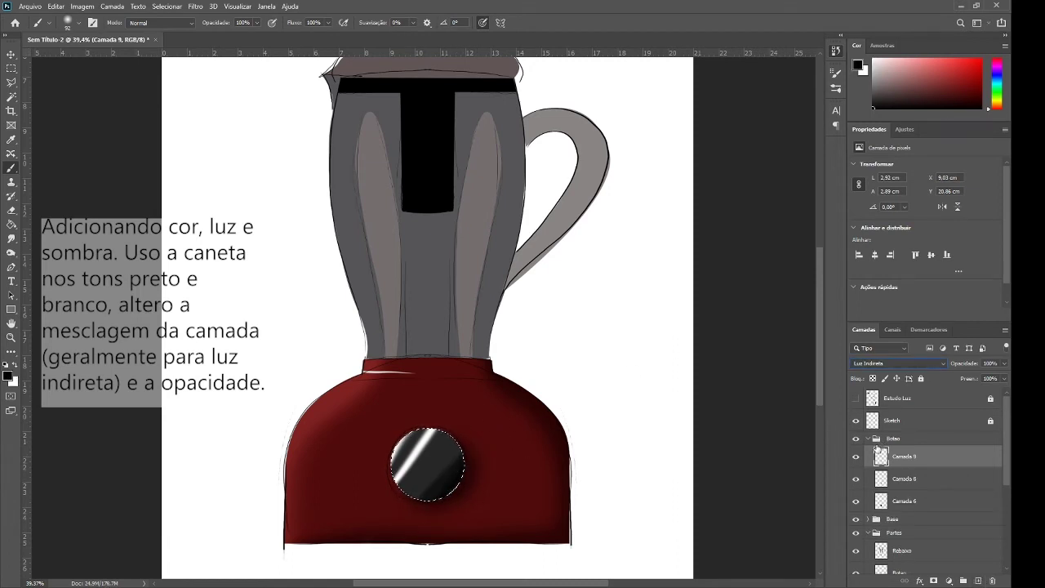
{"action": "left_click_drag", "start_coordinate": [966, 363], "coordinate": [987, 378]}
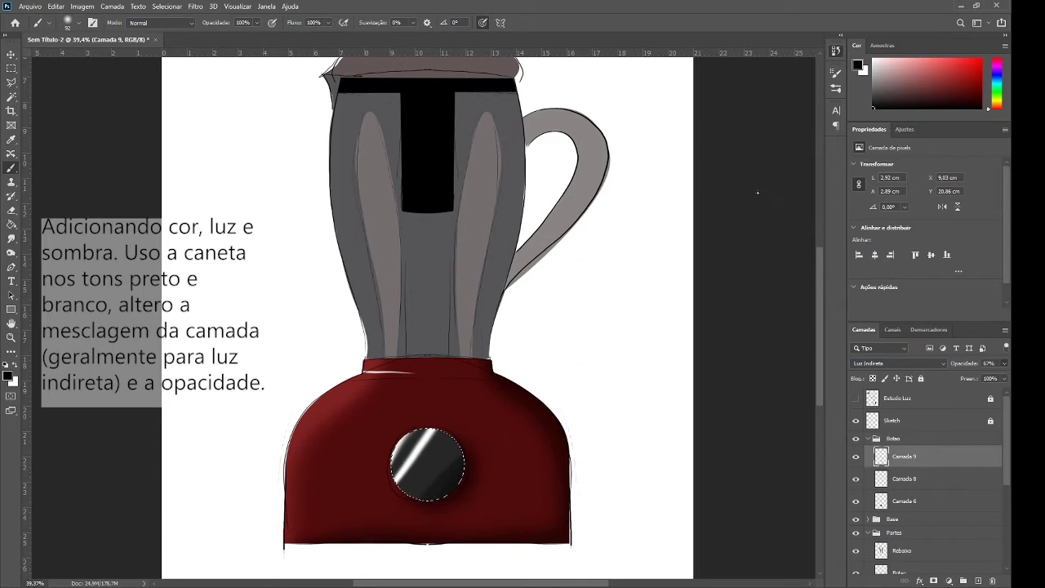
{"action": "key", "text": "ctrl+d"}
{"action": "left_click", "coordinate": [882, 501], "text": "ctrl"}
{"action": "left_click", "coordinate": [893, 520]}
{"action": "left_click", "coordinate": [963, 581]}
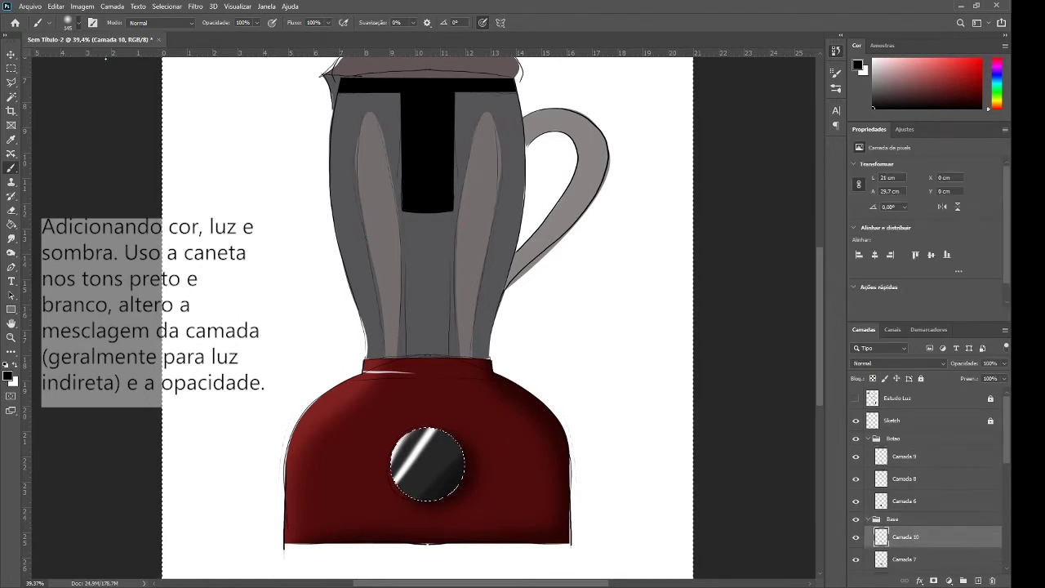
- Undo the stray layer, deselect, and add a layer above Camada 7 with the base outline selected
{"action": "key", "text": "ctrl+z"}
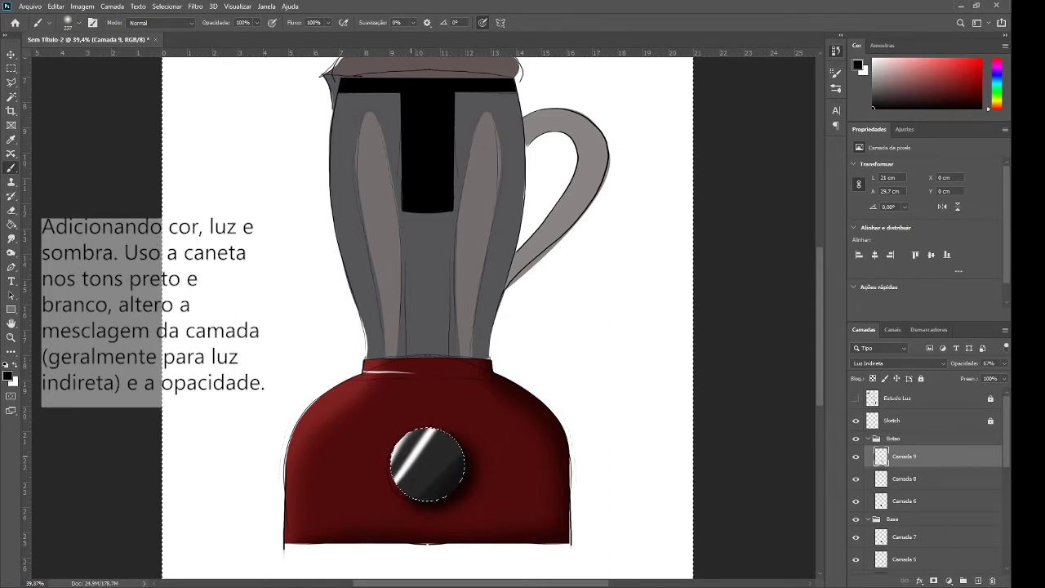
{"action": "key", "text": "m"}
{"action": "left_click", "coordinate": [432, 366]}
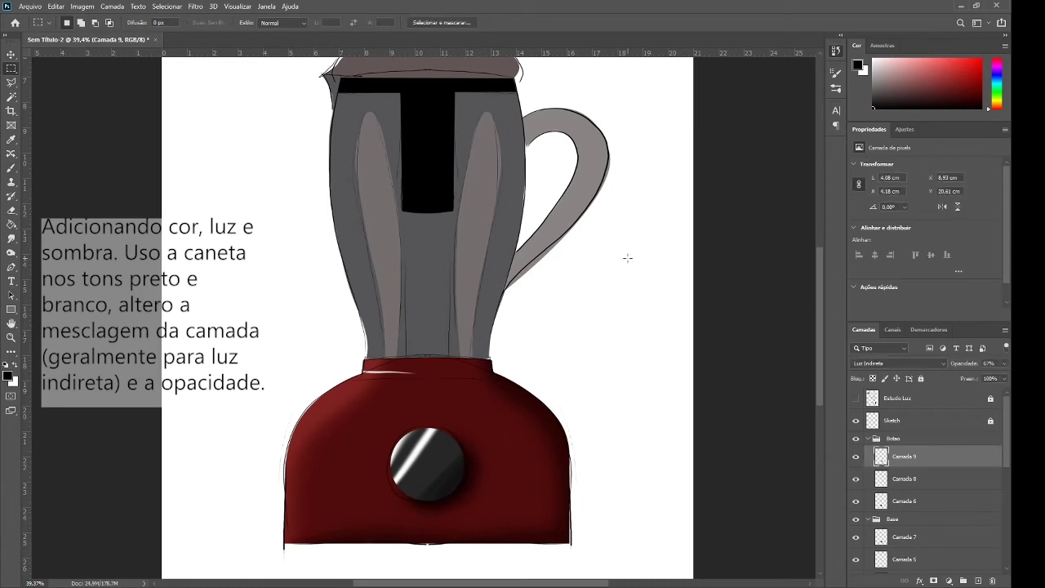
{"action": "left_click", "coordinate": [905, 542]}
{"action": "left_click", "coordinate": [881, 537], "text": "ctrl"}
{"action": "left_click", "coordinate": [978, 580]}
{"action": "key", "text": "p"}
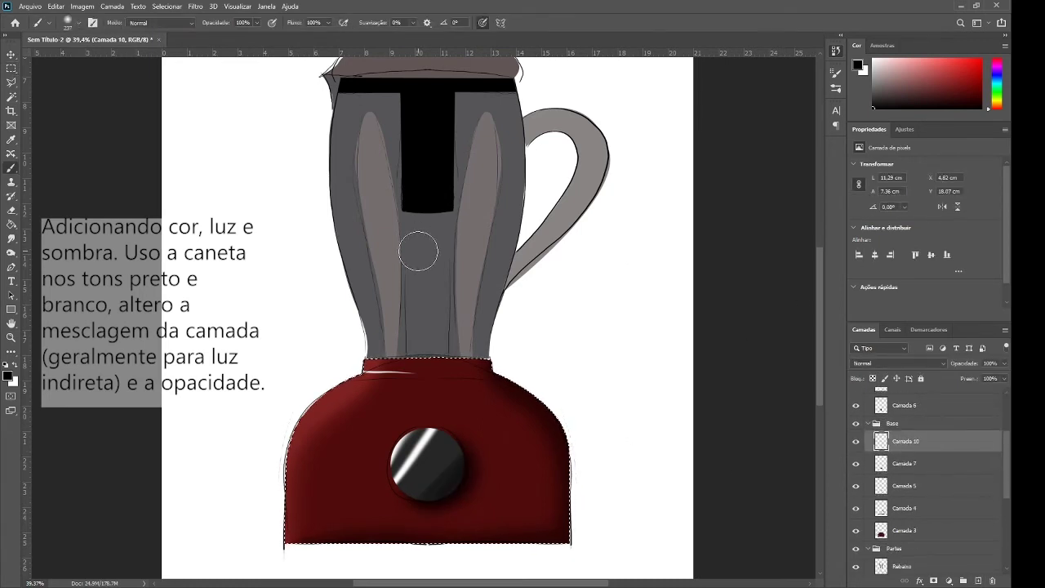
{"action": "key", "text": "b"}
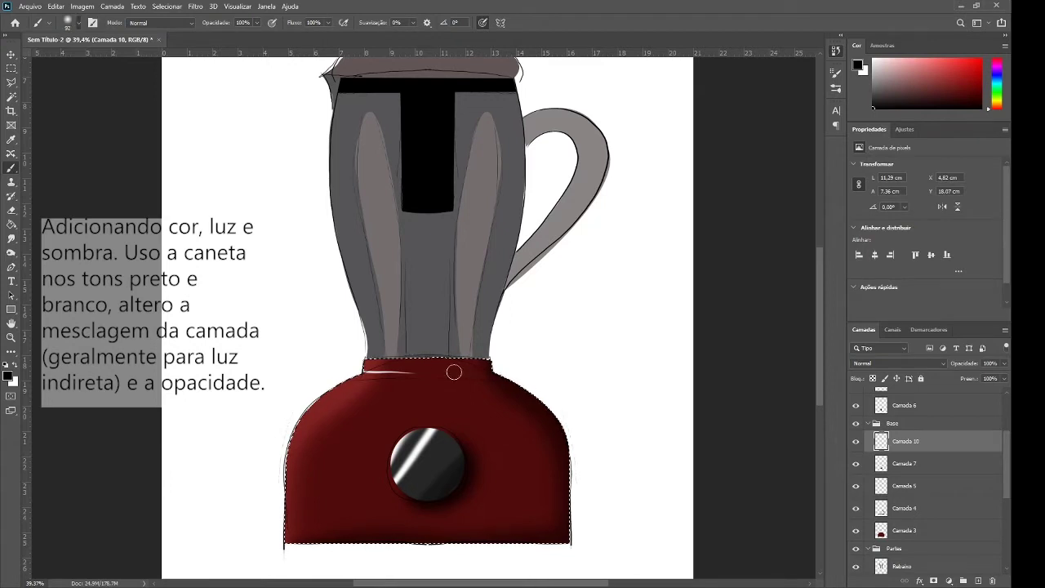
- Paint a full-opacity dark shadow along the red base's top rim, darkening it further
{"action": "left_click_drag", "start_coordinate": [454, 372], "coordinate": [493, 374]}
{"action": "left_click_drag", "start_coordinate": [966, 362], "coordinate": [923, 360]}
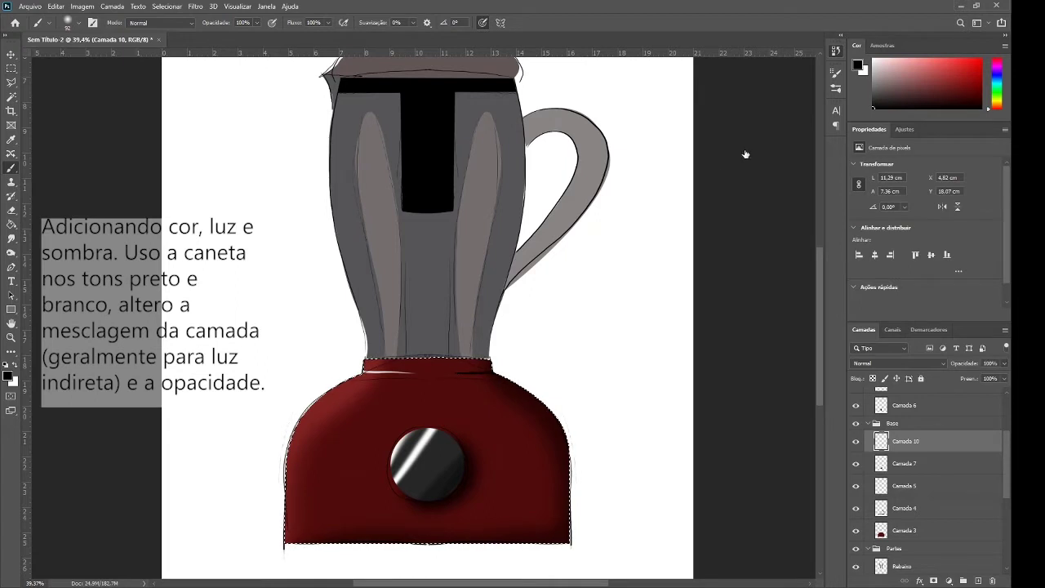
{"action": "key", "text": "ctrl+z"}
{"action": "left_click_drag", "start_coordinate": [449, 368], "coordinate": [487, 373]}
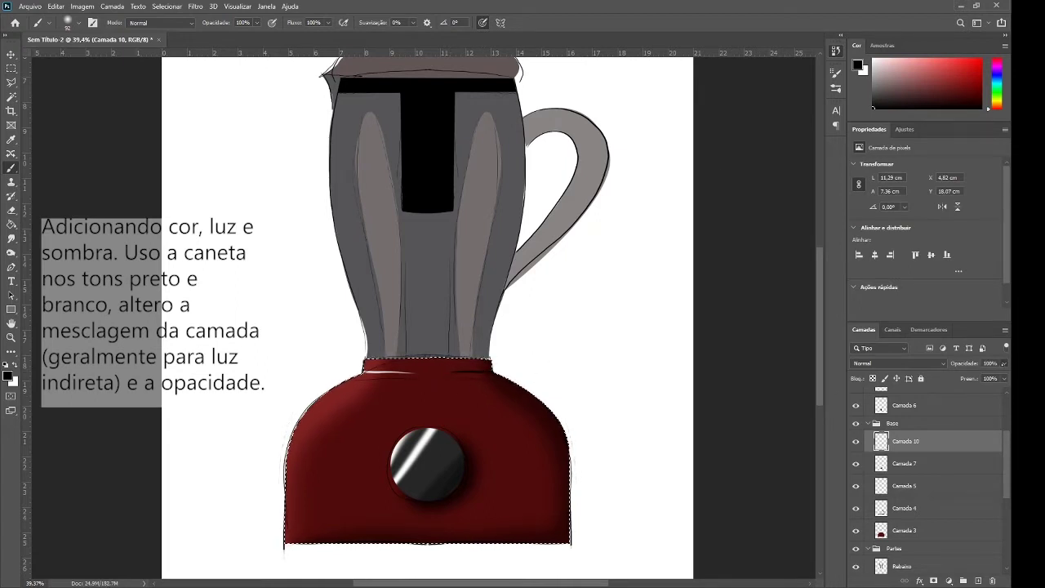
{"action": "left_click", "coordinate": [871, 423]}
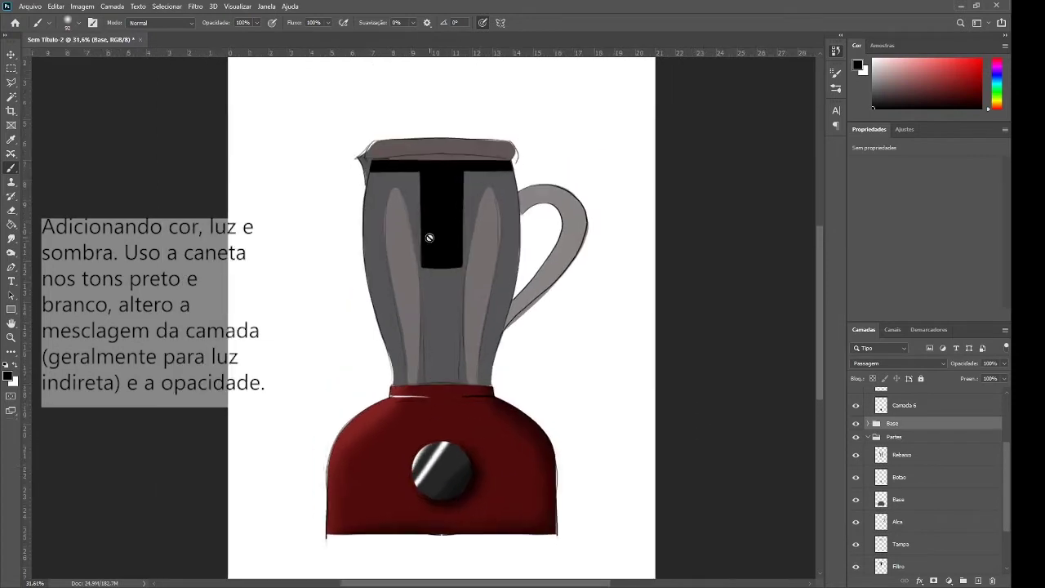
- Hide the jar's grey fill and fill the jar area light grey on a new Copo layer
{"action": "scroll", "coordinate": [882, 408], "scroll_direction": "down", "scroll_amount": 3}
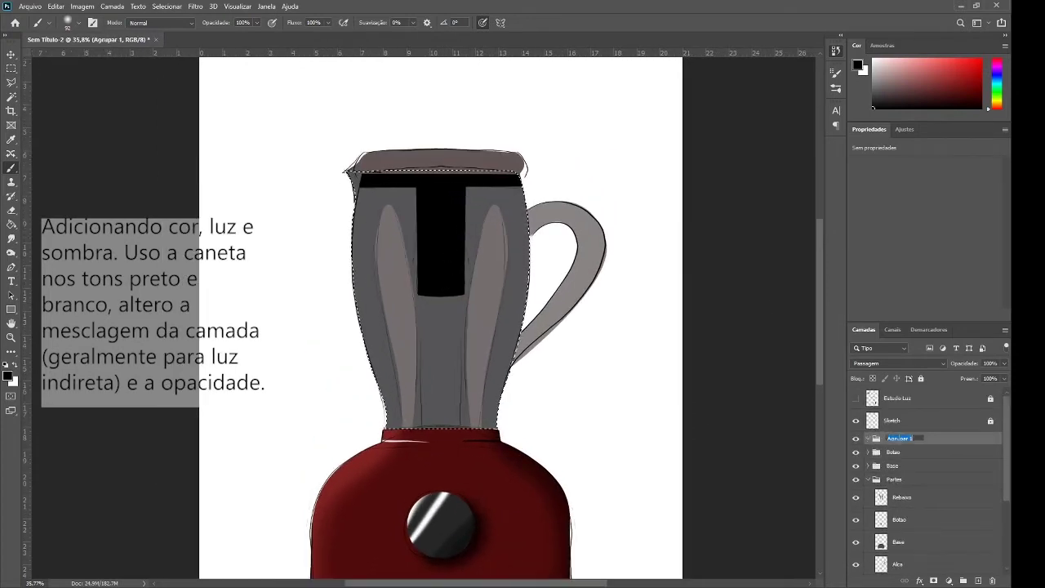
{"action": "left_click", "coordinate": [898, 436]}
{"action": "left_click", "coordinate": [856, 518]}
{"action": "key", "text": "ctrl+shift+alt+n"}
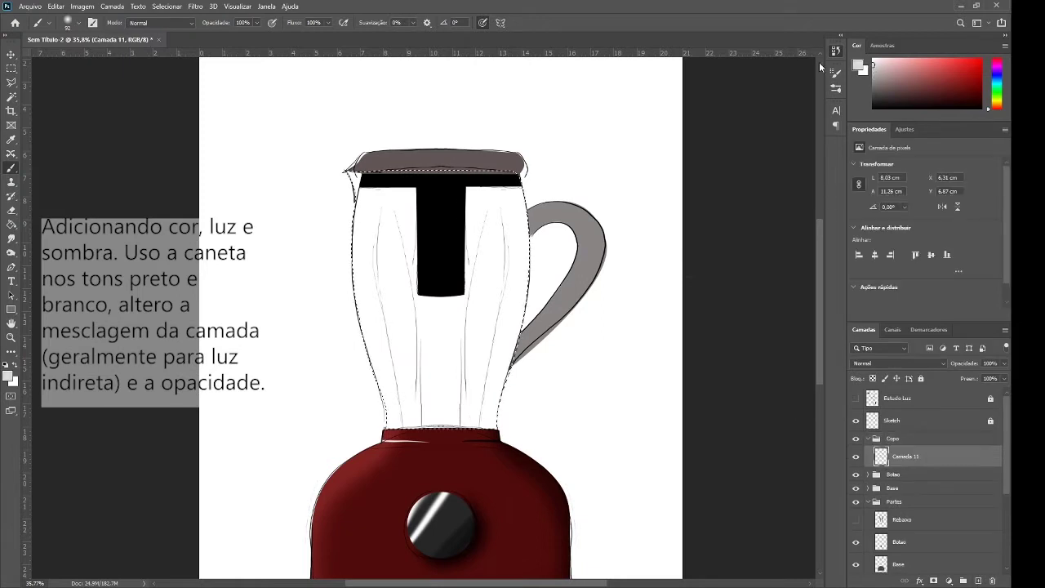
{"action": "key", "text": "g"}
{"action": "left_click", "coordinate": [551, 198]}
{"action": "left_click", "coordinate": [855, 399]}
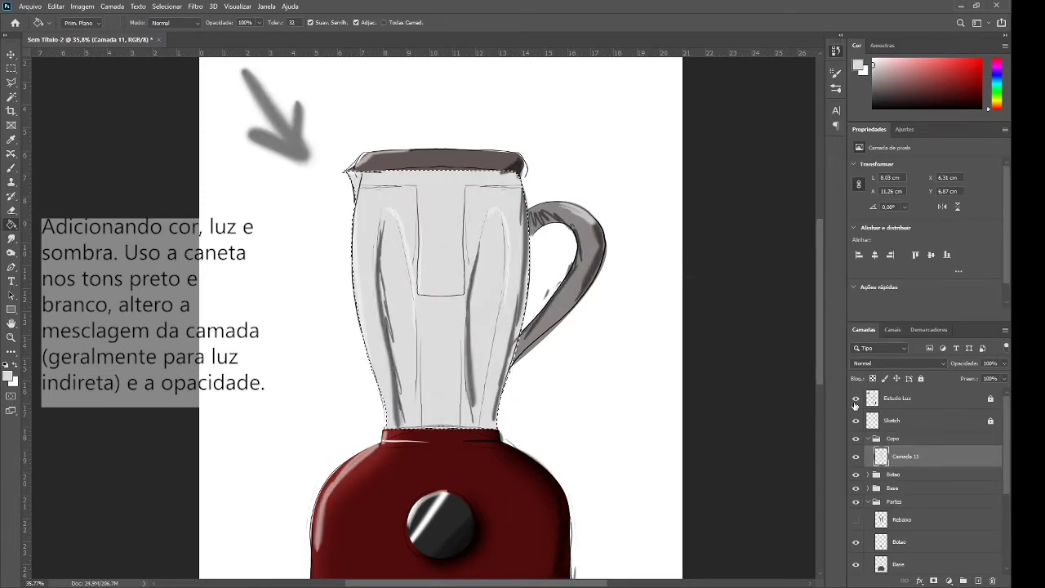
- Add a Luz Indireta shading layer and paint a soft black shadow down the jar's right edge
{"action": "left_click", "coordinate": [856, 398]}
{"action": "key", "text": "ctrl+shift+alt+n"}
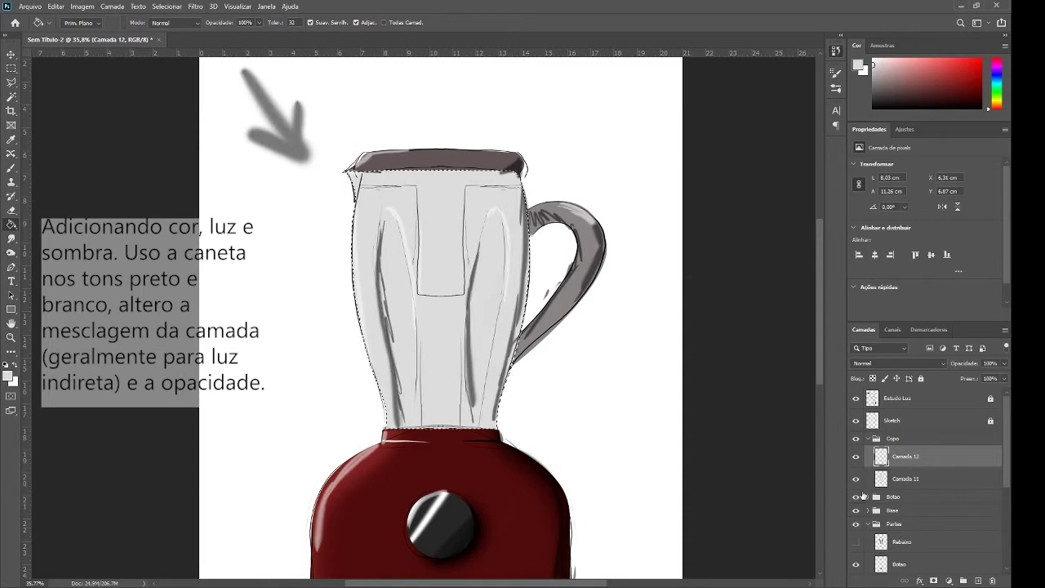
{"action": "left_click", "coordinate": [856, 399]}
{"action": "key", "text": "b"}
{"action": "key", "text": "x"}
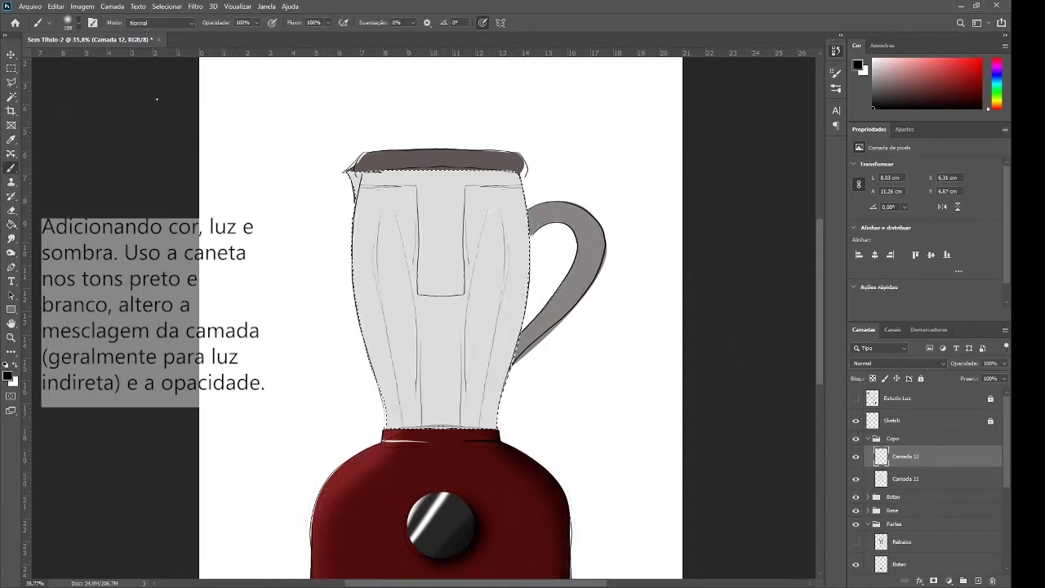
{"action": "left_click", "coordinate": [898, 363]}
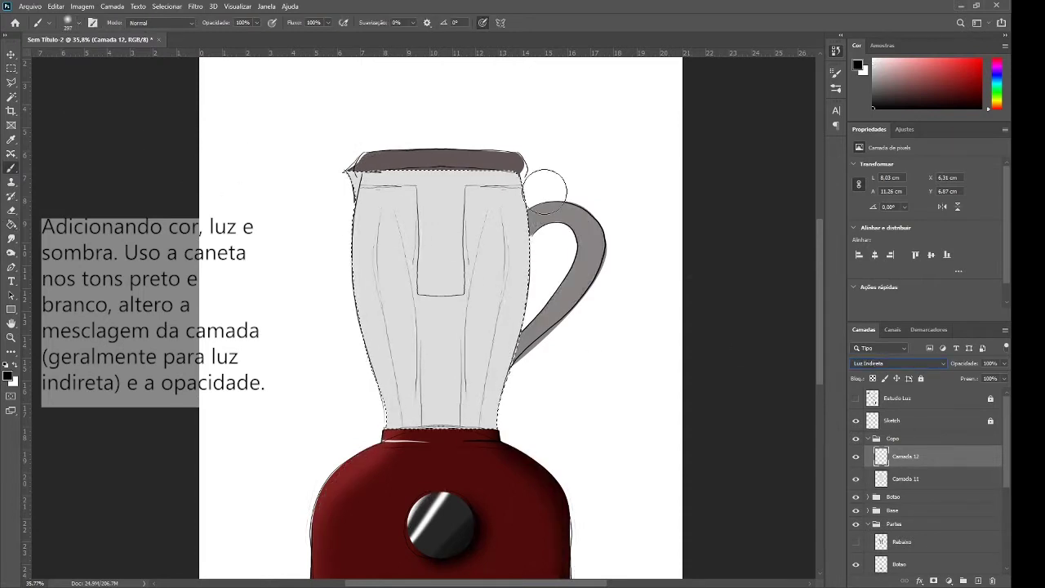
{"action": "left_click_drag", "start_coordinate": [523, 186], "coordinate": [517, 303]}
{"action": "left_click_drag", "start_coordinate": [512, 178], "coordinate": [510, 313]}
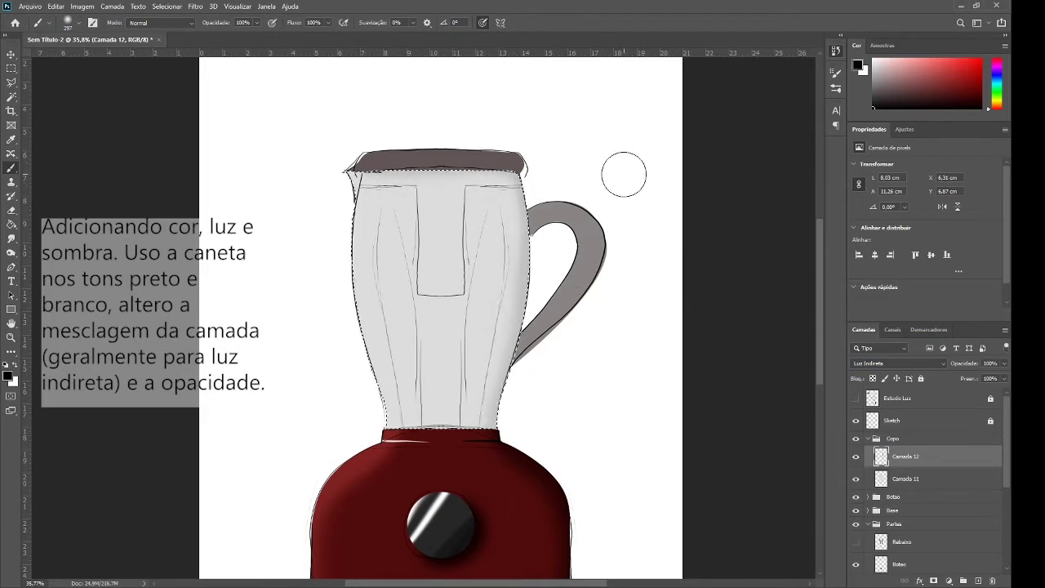
- Paint a white highlight along the jar's left side, then enlarge the brush and hide the dark shading
{"action": "key", "text": "x"}
{"action": "left_click_drag", "start_coordinate": [400, 408], "coordinate": [376, 278]}
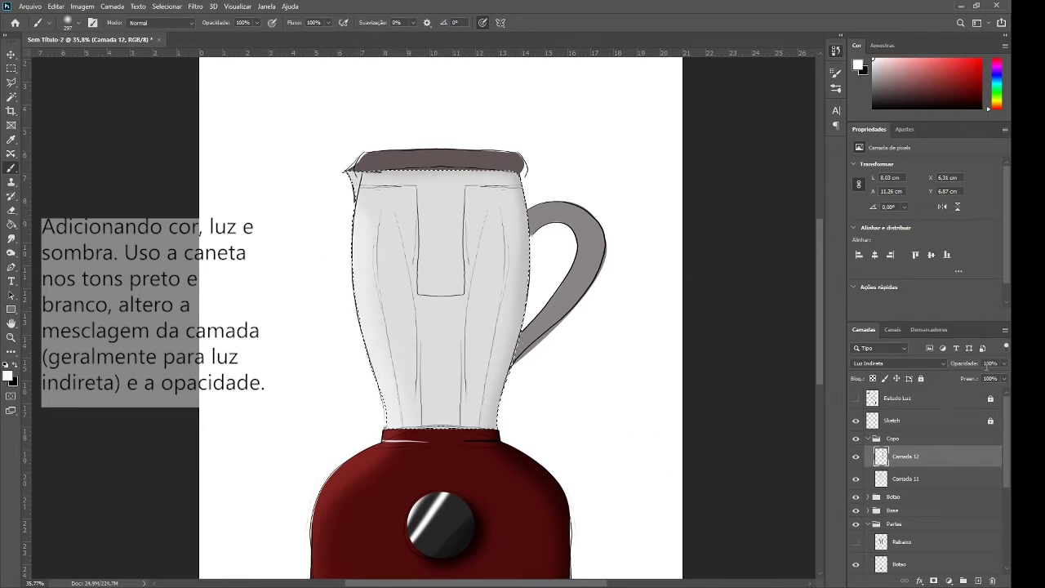
{"action": "scroll", "coordinate": [898, 362], "scroll_direction": "down", "scroll_amount": 1}
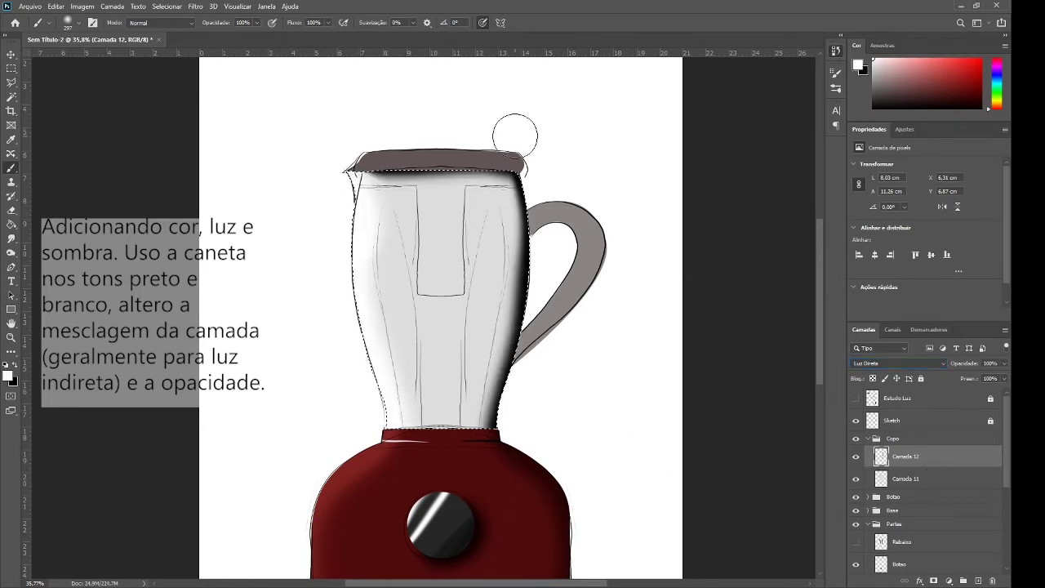
{"action": "key", "text": "x"}
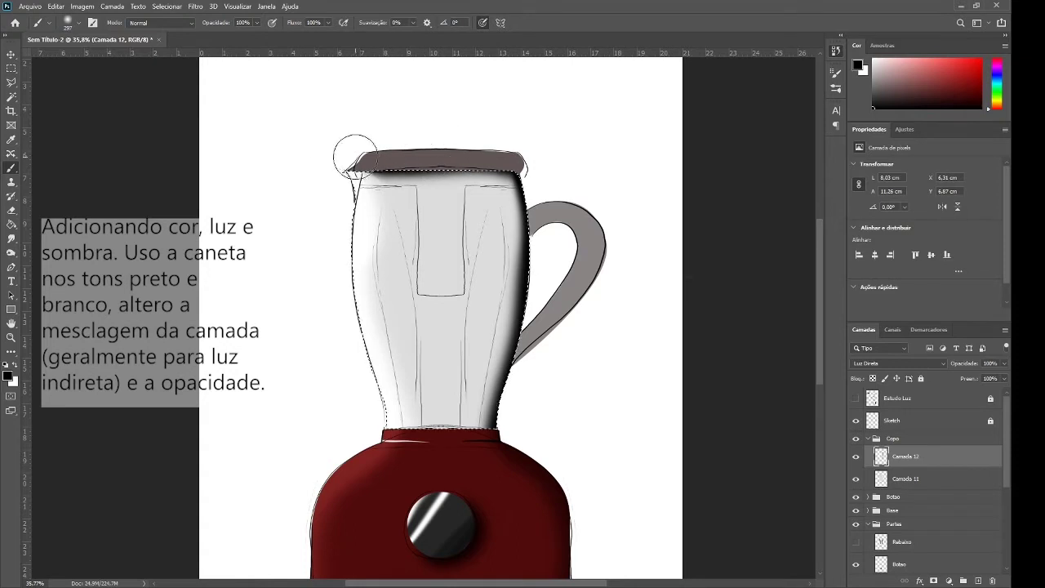
{"action": "key", "text": "bracketright"}
{"action": "key", "text": "bracketright"}
{"action": "key", "text": "bracketright"}
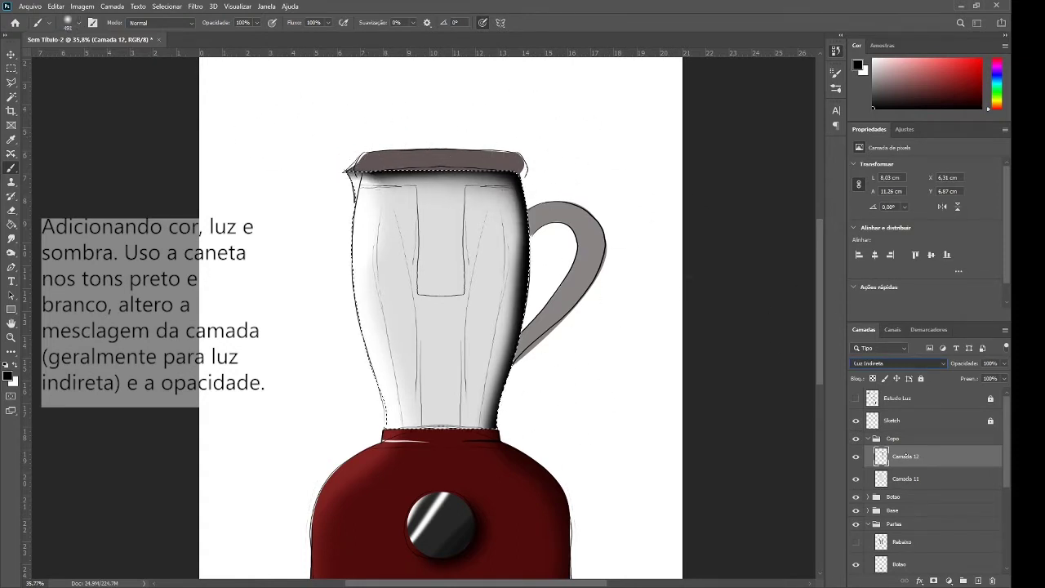
{"action": "left_click", "coordinate": [856, 456]}
- Add another layer in the Copo group with the two inner fold shapes loaded as a selection
{"action": "left_click", "coordinate": [868, 439]}
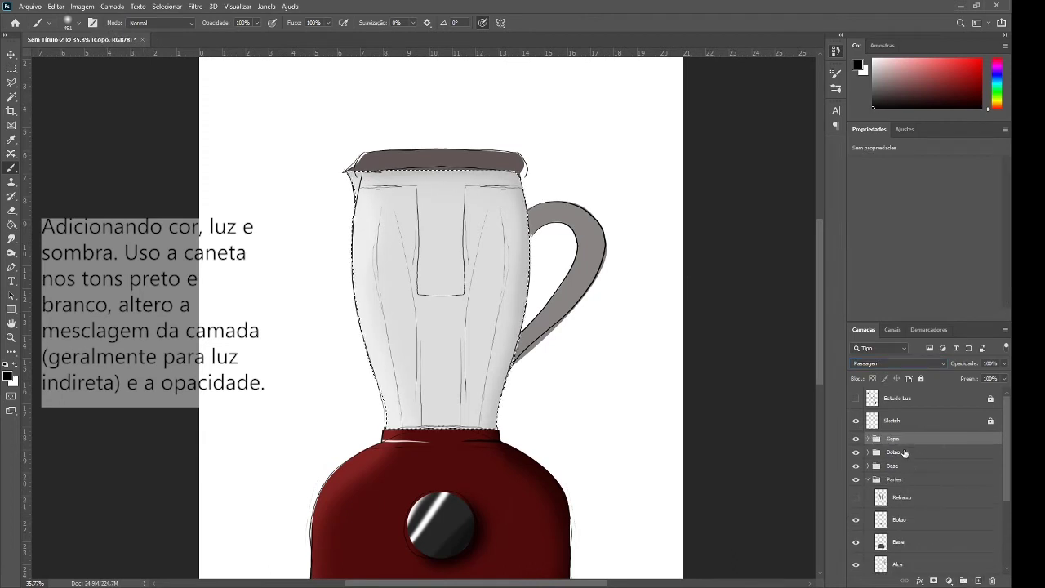
{"action": "left_click", "coordinate": [867, 438]}
{"action": "left_click", "coordinate": [898, 451]}
{"action": "left_click", "coordinate": [929, 329]}
{"action": "left_click", "coordinate": [856, 563], "text": "ctrl"}
{"action": "left_click", "coordinate": [864, 329]}
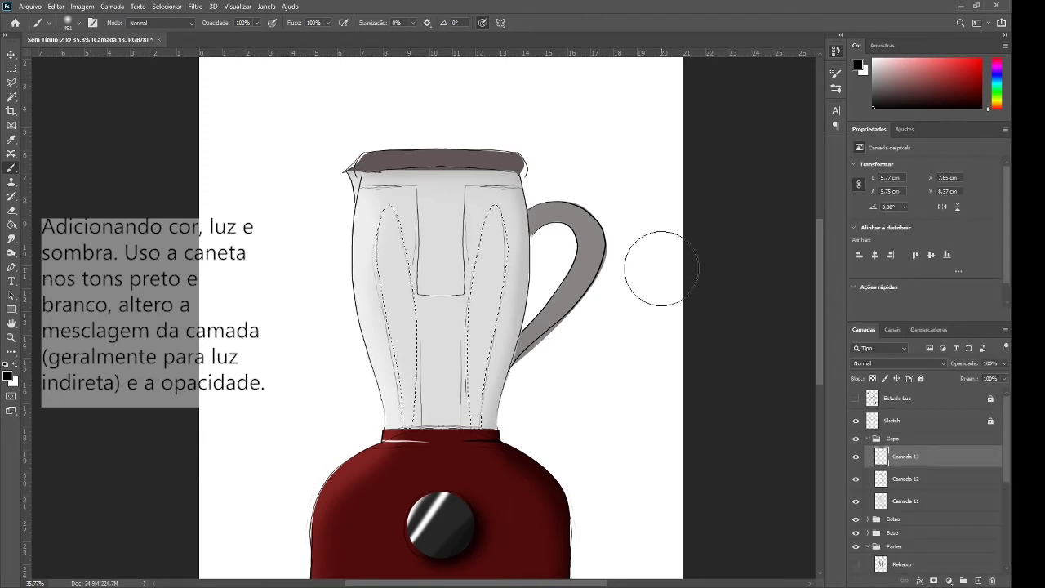
{"action": "left_click", "coordinate": [856, 397]}
- Brush dark shading down both inner folds and white highlights inside them
{"action": "mouse_move", "coordinate": [371, 224]}
{"action": "left_mouse_down"}
{"action": "mouse_move", "coordinate": [384, 418]}
{"action": "mouse_move", "coordinate": [396, 418]}
{"action": "left_mouse_up"}
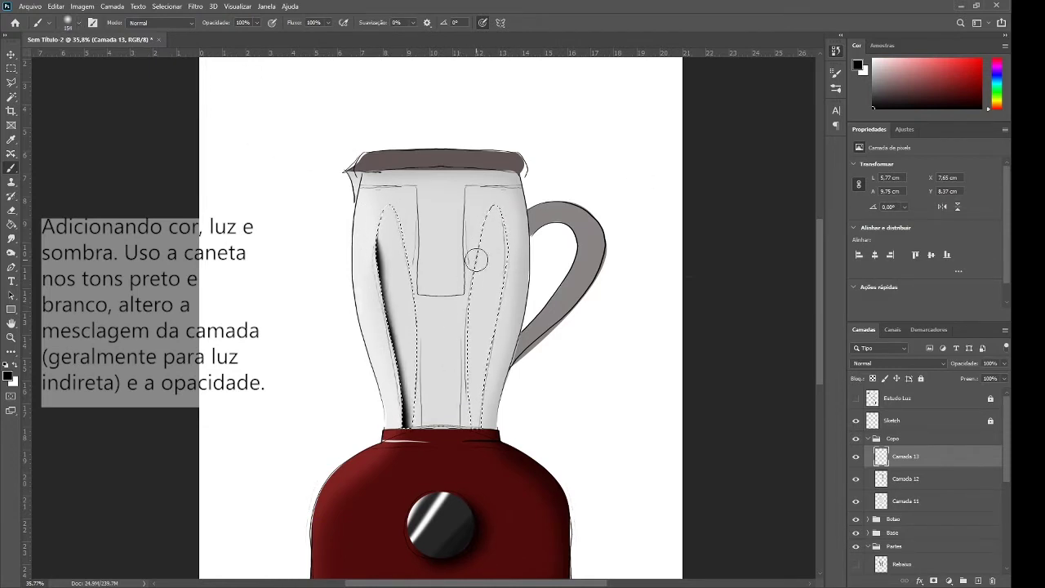
{"action": "left_click_drag", "start_coordinate": [472, 245], "coordinate": [468, 416]}
{"action": "key", "text": "x"}
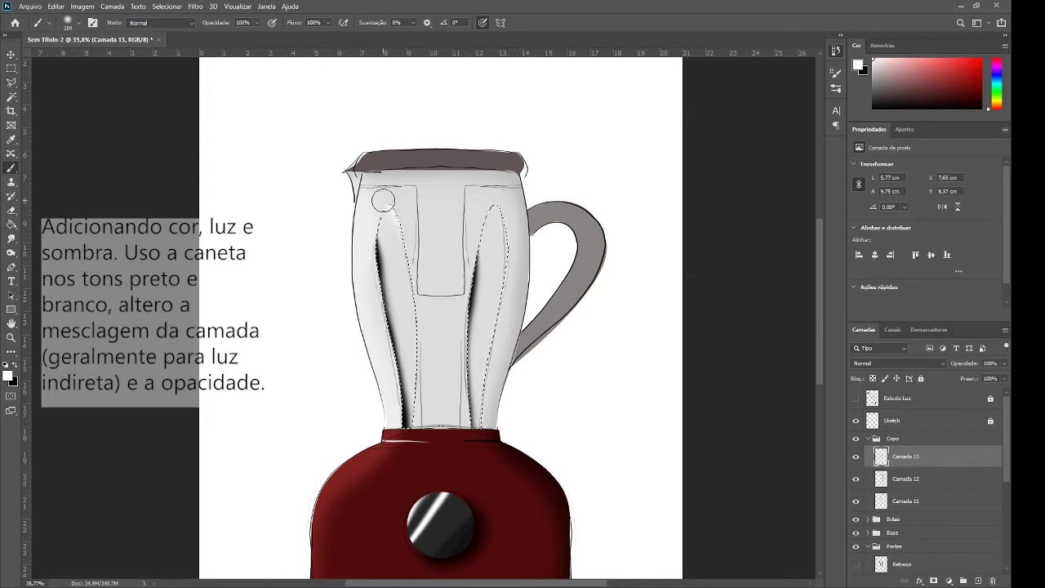
{"action": "left_click_drag", "start_coordinate": [408, 279], "coordinate": [412, 417]}
{"action": "left_click_drag", "start_coordinate": [490, 206], "coordinate": [497, 372]}
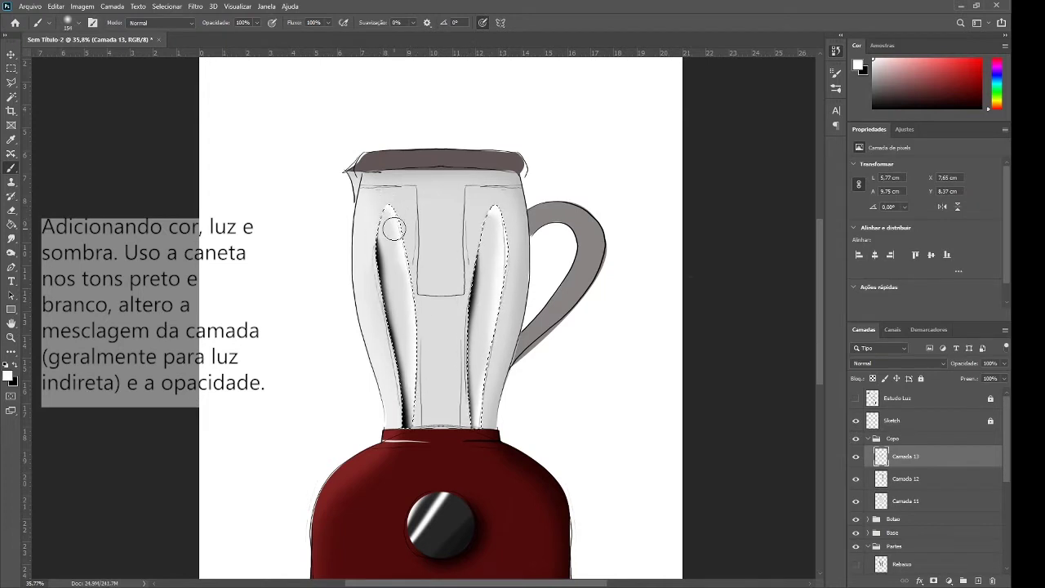
{"action": "left_click_drag", "start_coordinate": [390, 224], "coordinate": [398, 416]}
- Deselect, hide the Sketch lines, and collapse the Copo group
{"action": "key", "text": "ctrl+d"}
{"action": "left_click", "coordinate": [856, 420]}
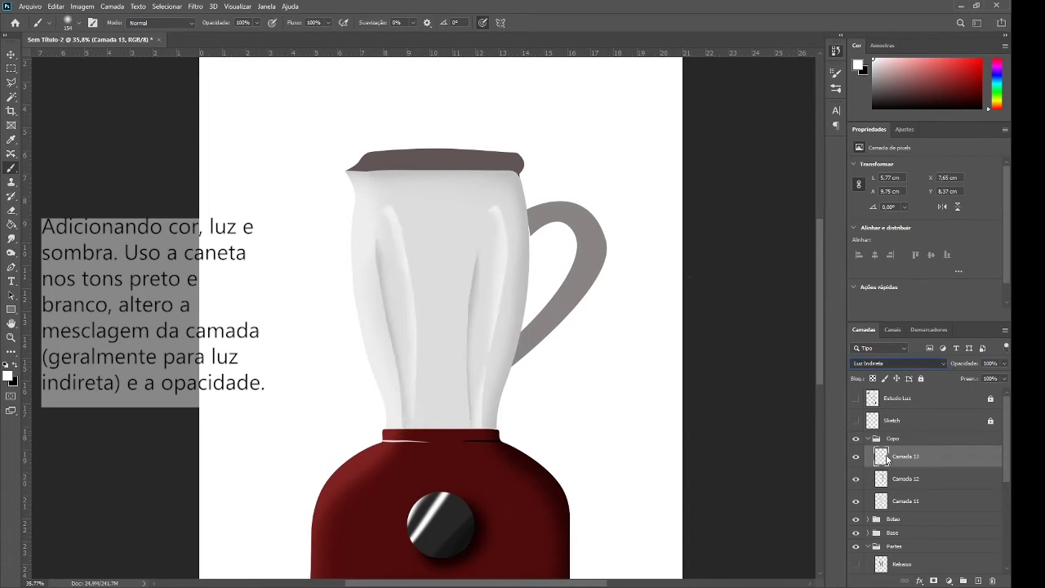
{"action": "scroll", "coordinate": [368, 213], "scroll_direction": "down", "scroll_amount": 2}
{"action": "left_click", "coordinate": [870, 442]}
- Group the selected parts into a new Filtro group and add a layer inside it
{"action": "left_click", "coordinate": [868, 479]}
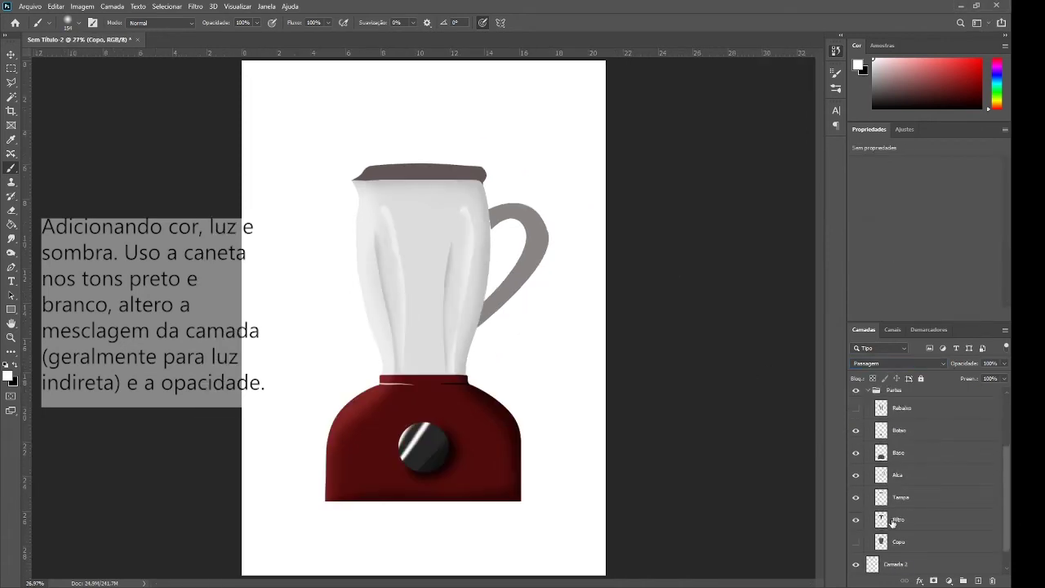
{"action": "key", "text": "ctrl+g"}
{"action": "double_click", "coordinate": [898, 438]}
{"action": "type", "text": "Filtro"}
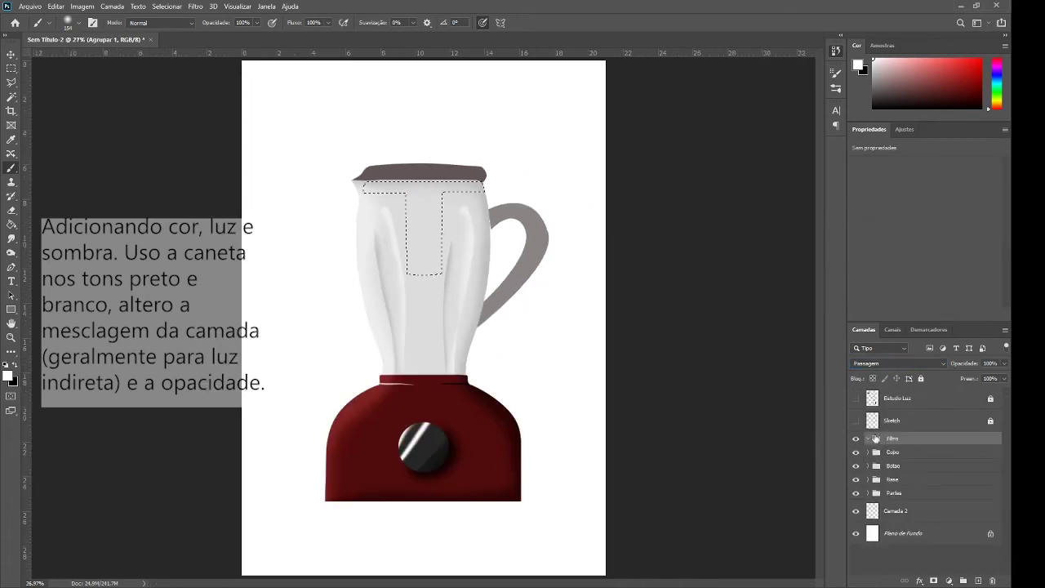
{"action": "key", "text": "Return"}
{"action": "left_click", "coordinate": [979, 581]}
- Fill the T-shaped selection with black, reorder Copo, deselect and zoom in on the filter
{"action": "key", "text": "g"}
{"action": "key", "text": "x"}
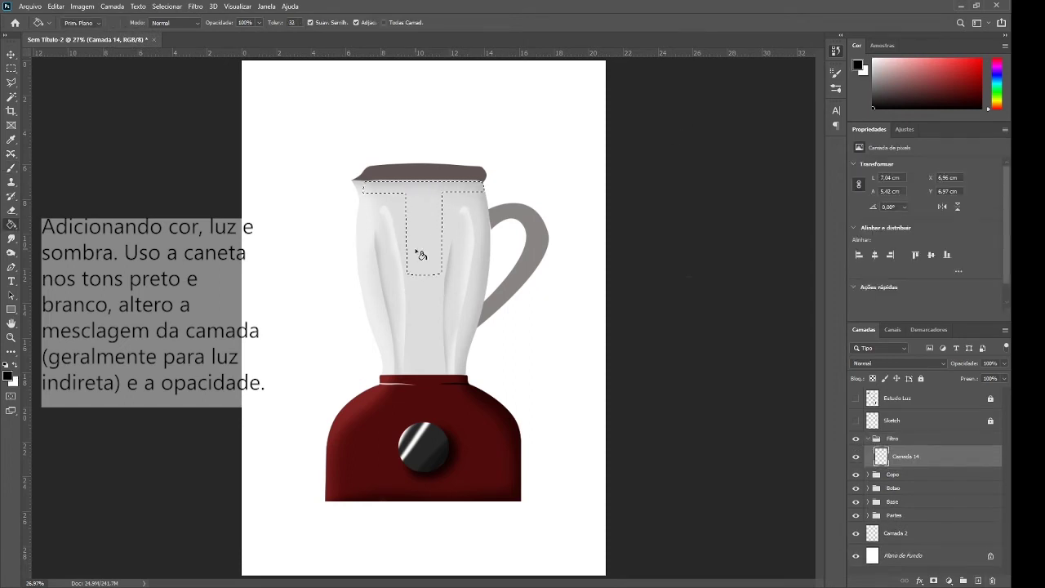
{"action": "left_click", "coordinate": [424, 228]}
{"action": "left_click_drag", "start_coordinate": [892, 475], "coordinate": [870, 441]}
{"action": "key", "text": "m"}
{"action": "key", "text": "ctrl+d"}
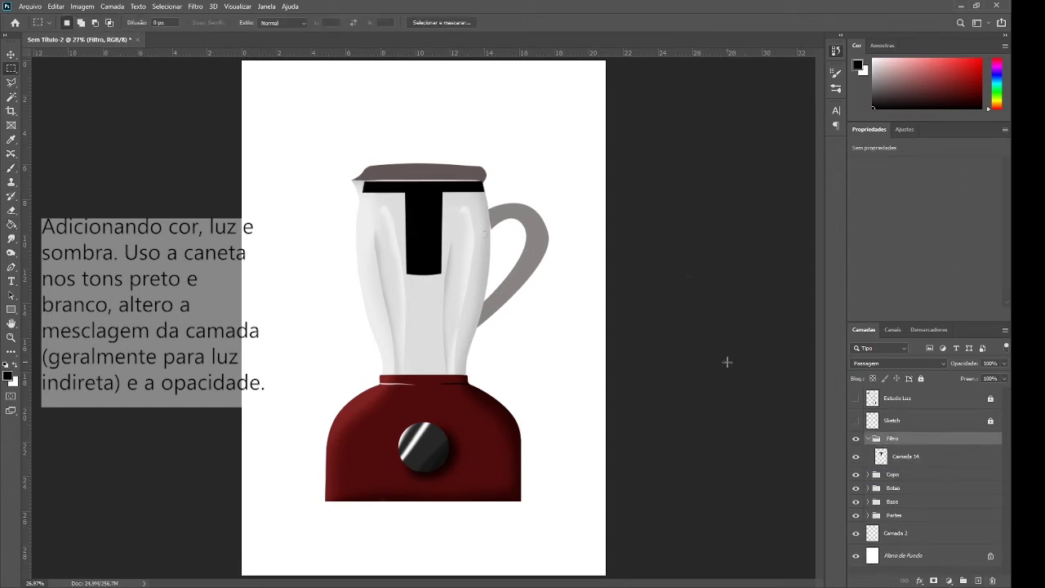
{"action": "scroll", "coordinate": [423, 233], "scroll_direction": "up", "scroll_amount": 5, "text": "alt"}
{"action": "key", "text": "alt+bracketleft"}
- Erase rows of small round holes through the black filter, from the bottom row up to the top
{"action": "key", "text": "e"}
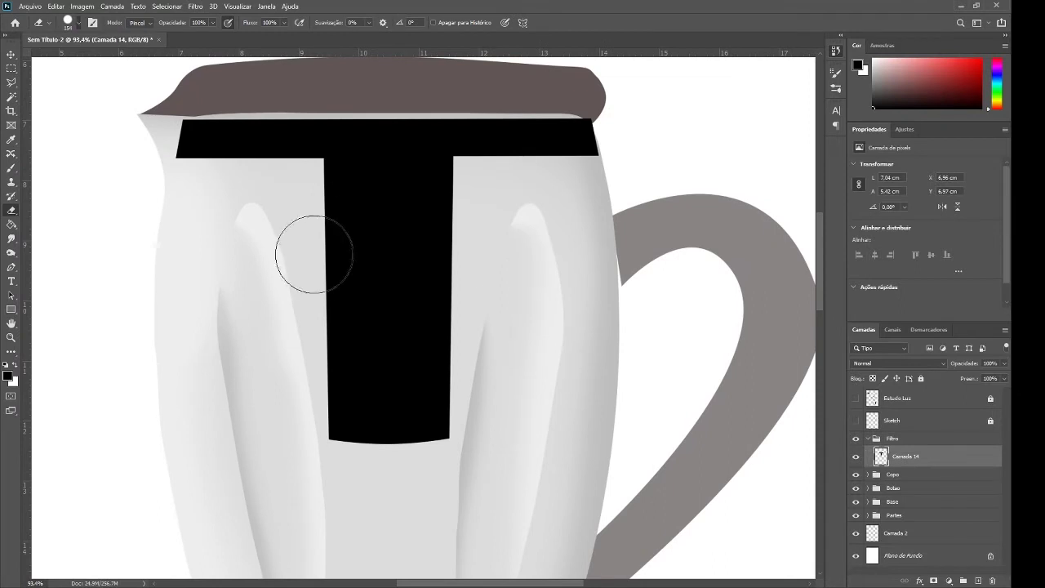
{"action": "left_click", "coordinate": [344, 417]}
{"action": "left_click", "coordinate": [362, 392]}
{"action": "left_click", "coordinate": [377, 418]}
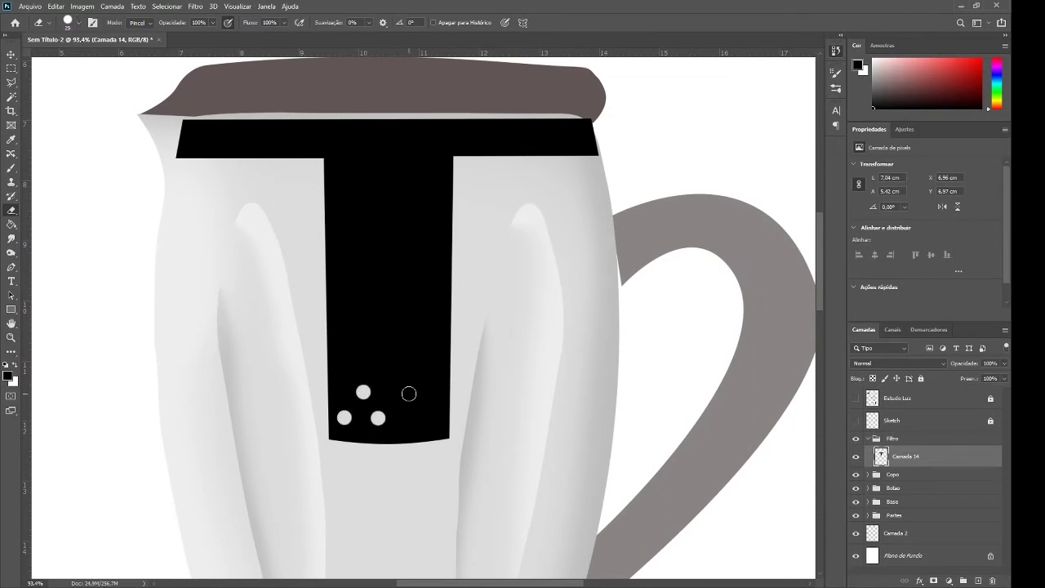
{"action": "left_click", "coordinate": [417, 421]}
{"action": "left_click", "coordinate": [434, 389]}
{"action": "left_click", "coordinate": [448, 419]}
{"action": "left_click", "coordinate": [341, 365]}
{"action": "left_click", "coordinate": [383, 365]}
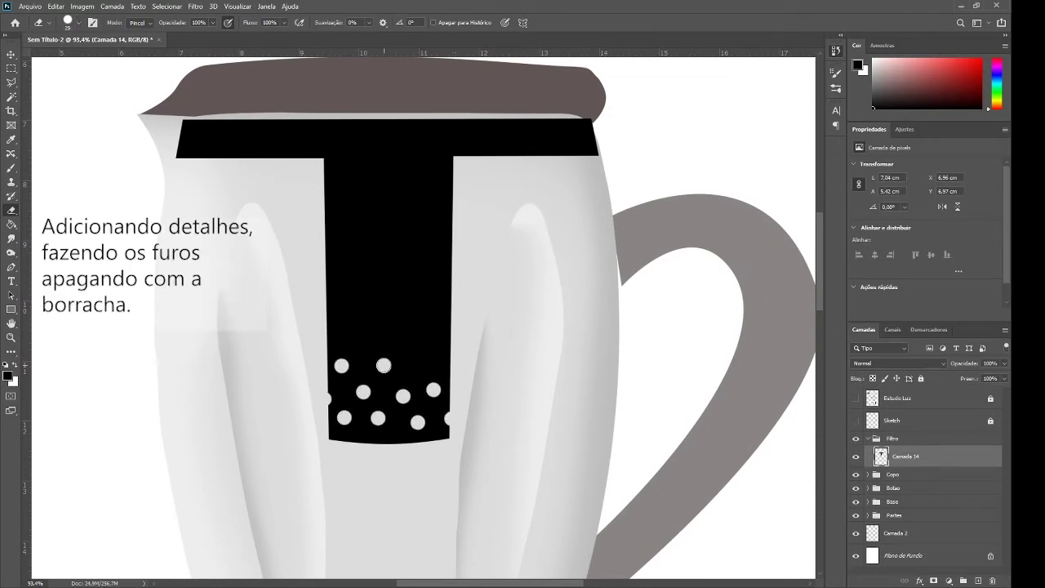
{"action": "left_click", "coordinate": [415, 362]}
{"action": "left_click", "coordinate": [359, 337]}
{"action": "left_click", "coordinate": [395, 336]}
{"action": "left_click", "coordinate": [431, 336]}
{"action": "left_click", "coordinate": [453, 312]}
{"action": "left_click", "coordinate": [418, 312]}
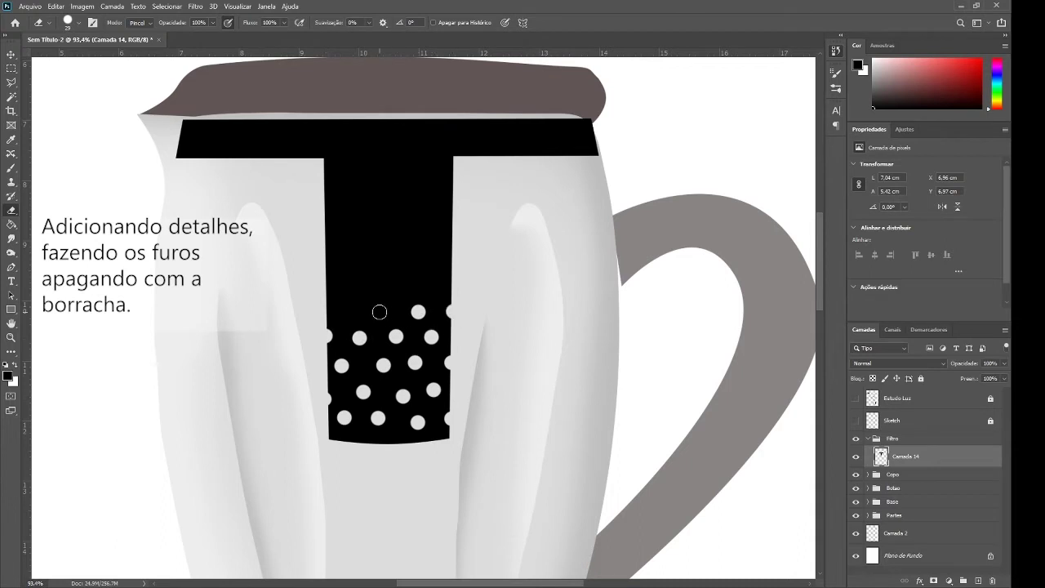
{"action": "left_click", "coordinate": [437, 279]}
{"action": "left_click", "coordinate": [342, 246]}
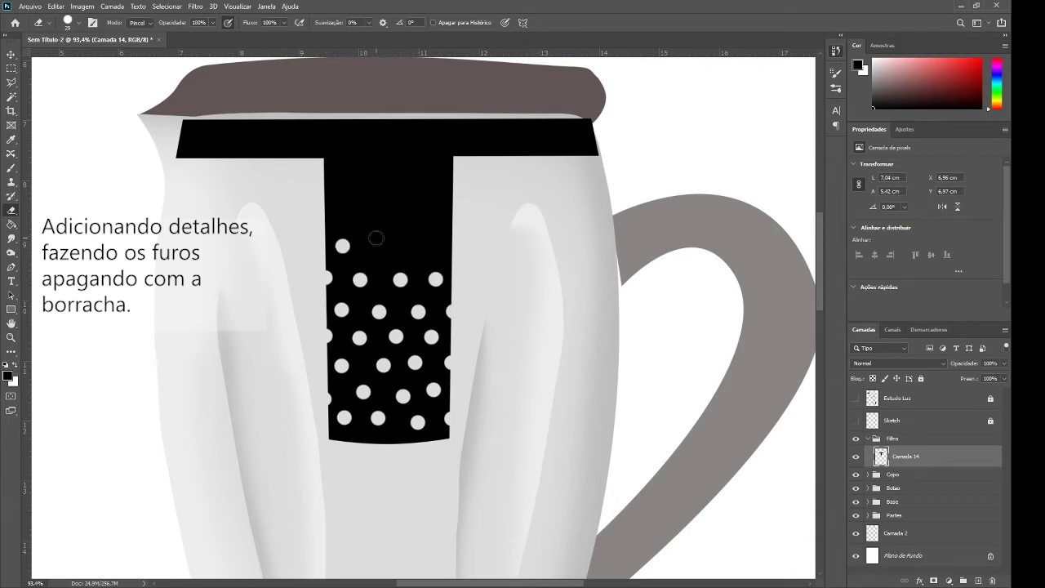
{"action": "left_click", "coordinate": [381, 246]}
{"action": "left_click", "coordinate": [418, 248]}
{"action": "left_click", "coordinate": [451, 247]}
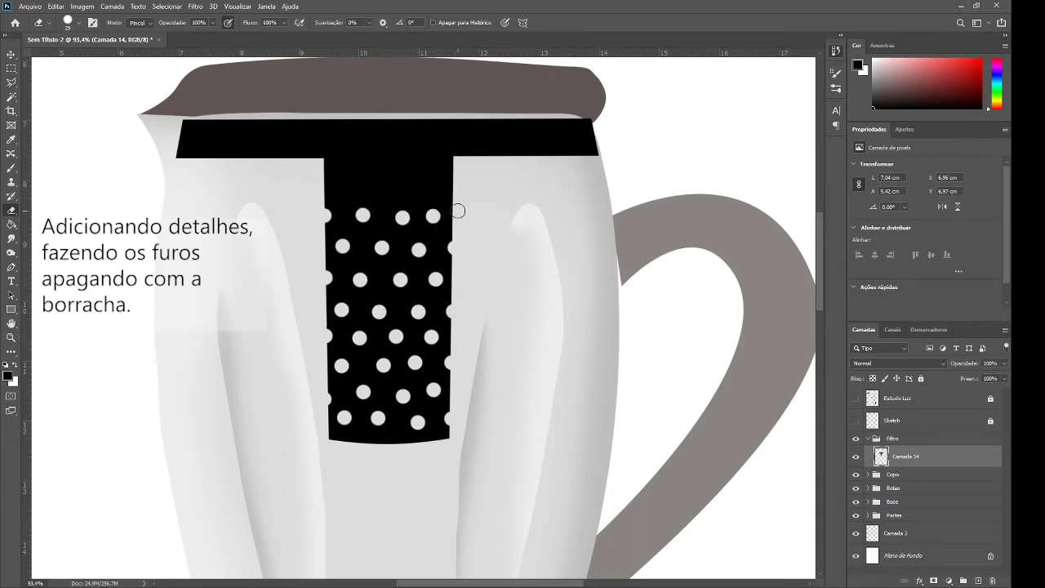
{"action": "left_click", "coordinate": [344, 186]}
{"action": "left_click", "coordinate": [388, 183]}
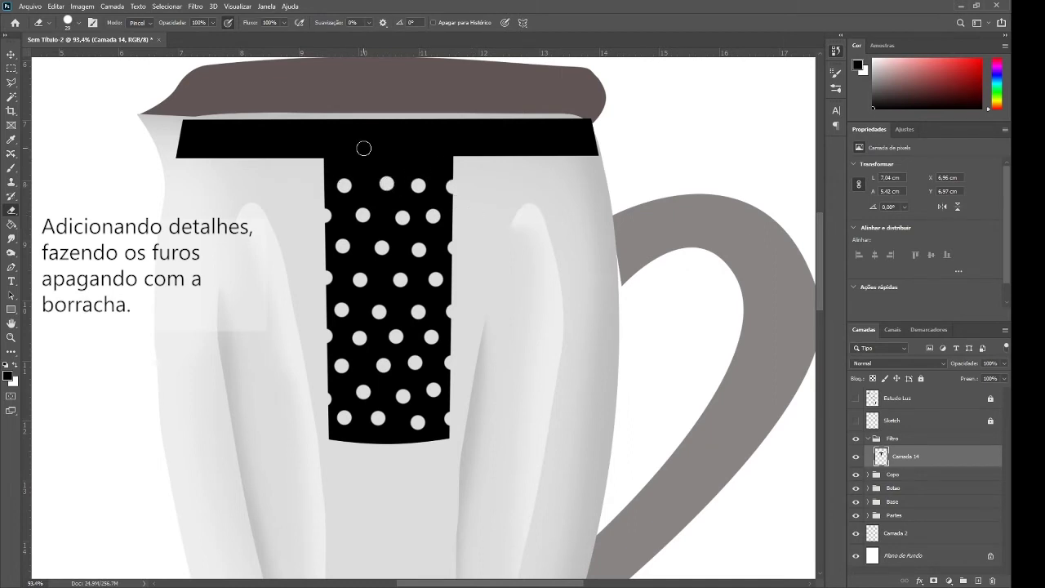
{"action": "scroll", "coordinate": [437, 221], "scroll_direction": "down", "scroll_amount": 5}
- Set the Copo jar to about 40% opacity and add a layer above the filter with its shape selected
{"action": "left_click", "coordinate": [893, 474]}
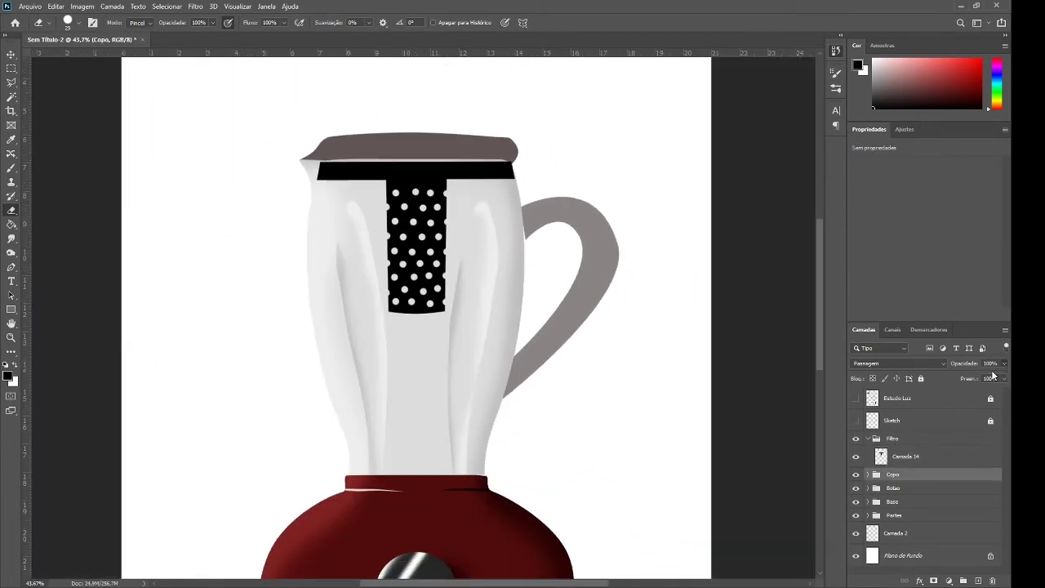
{"action": "left_click_drag", "start_coordinate": [964, 363], "coordinate": [972, 375]}
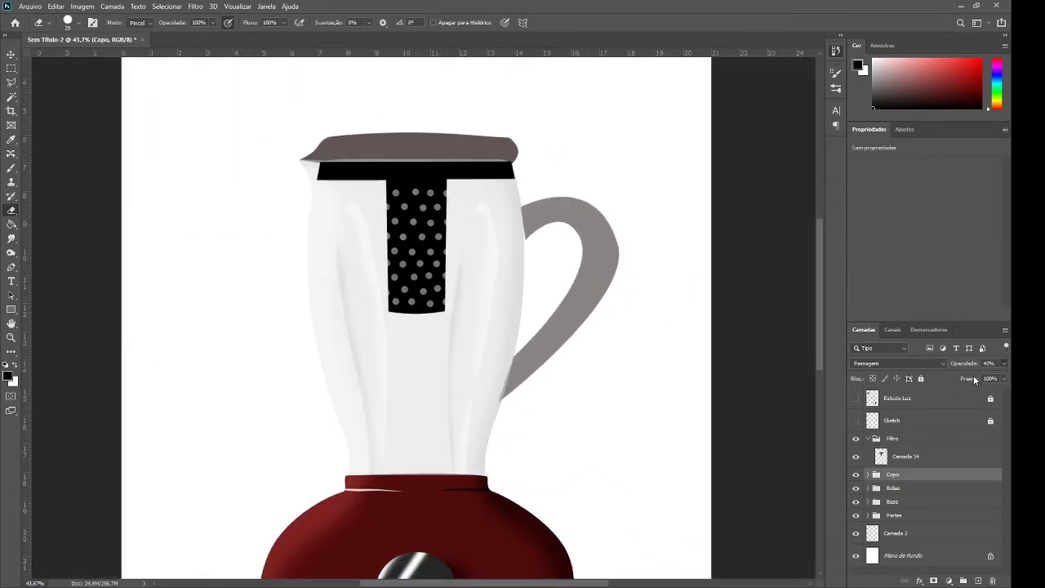
{"action": "left_click", "coordinate": [855, 515]}
{"action": "left_click", "coordinate": [898, 457]}
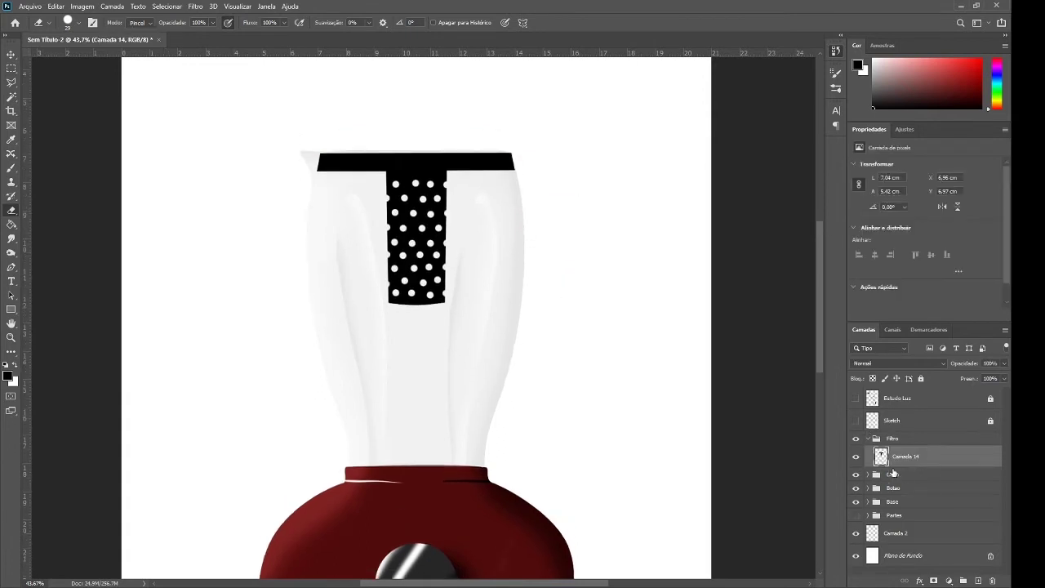
{"action": "left_click", "coordinate": [978, 581]}
{"action": "left_click", "coordinate": [881, 478], "text": "ctrl"}
{"action": "left_click", "coordinate": [863, 329]}
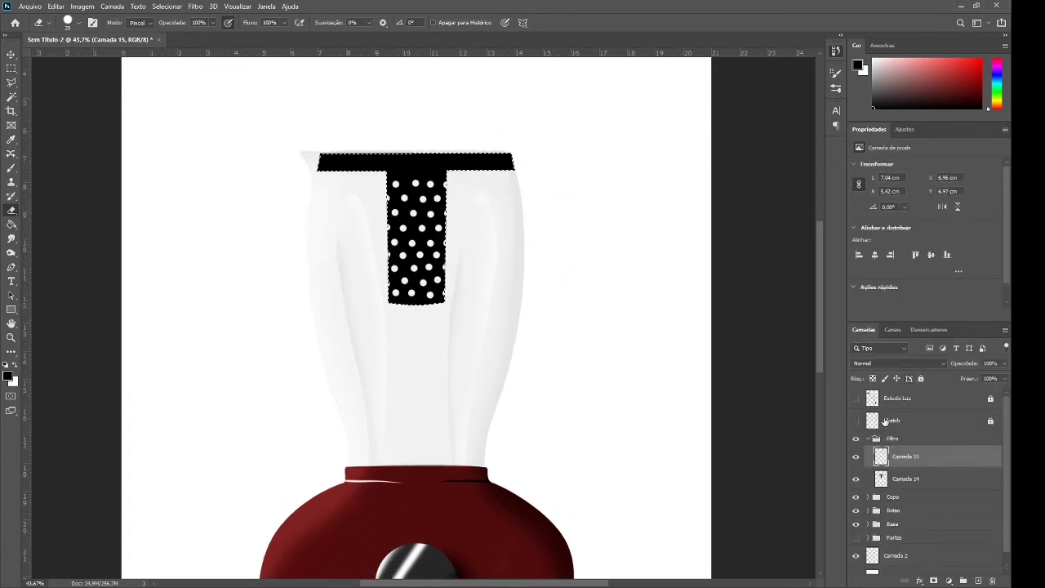
- Paint a soft white highlight down the filter's left edge with Luz Direta blending, then collapse Filtro
{"action": "key", "text": "b"}
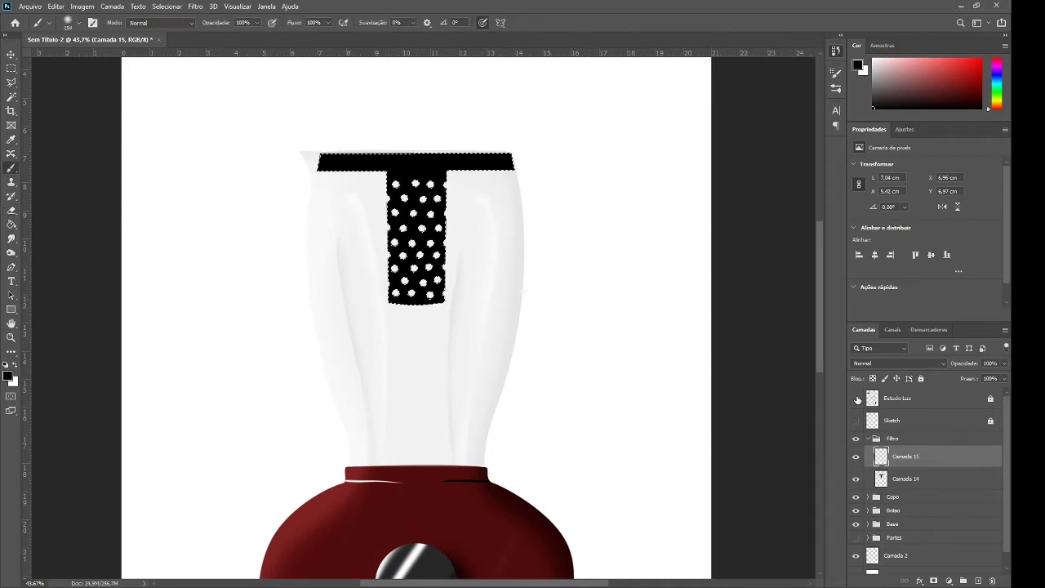
{"action": "left_click", "coordinate": [856, 398]}
{"action": "key", "text": "x"}
{"action": "left_click_drag", "start_coordinate": [359, 236], "coordinate": [350, 280]}
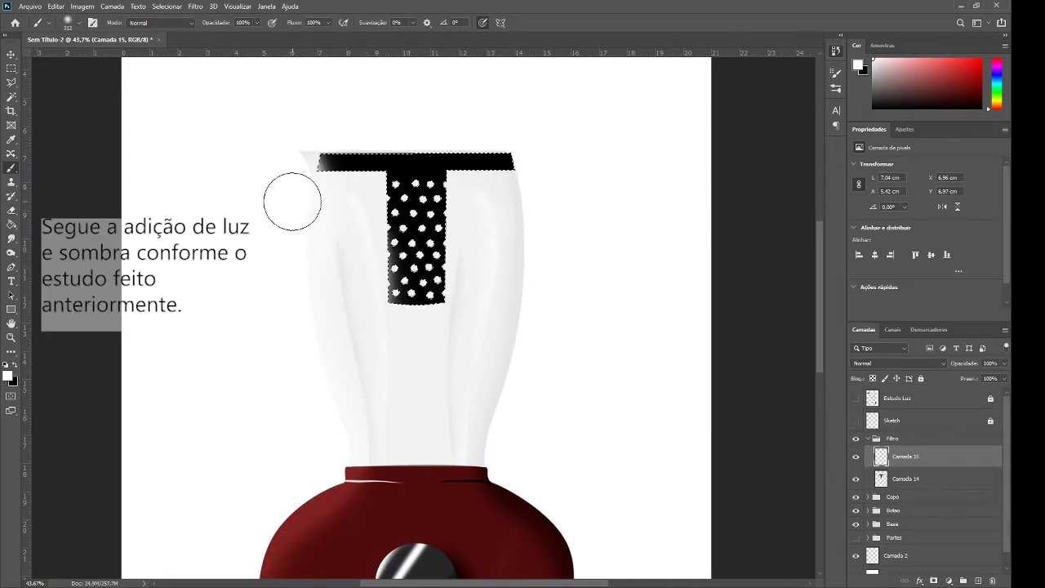
{"action": "left_click", "coordinate": [896, 363]}
{"action": "key", "text": "Down"}
{"action": "key", "text": "Down"}
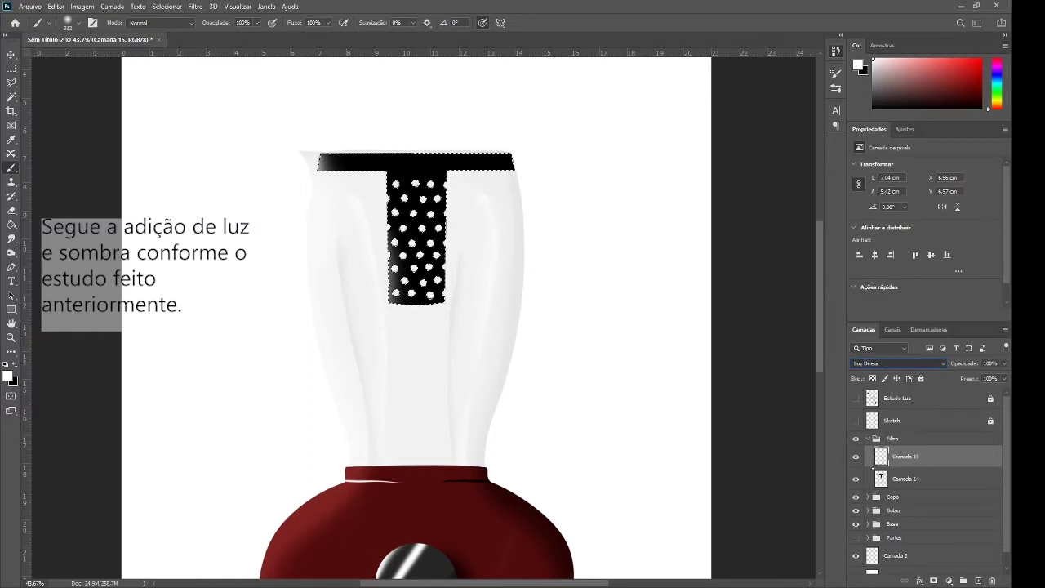
{"action": "scroll", "coordinate": [823, 357], "scroll_direction": "down", "scroll_amount": 1}
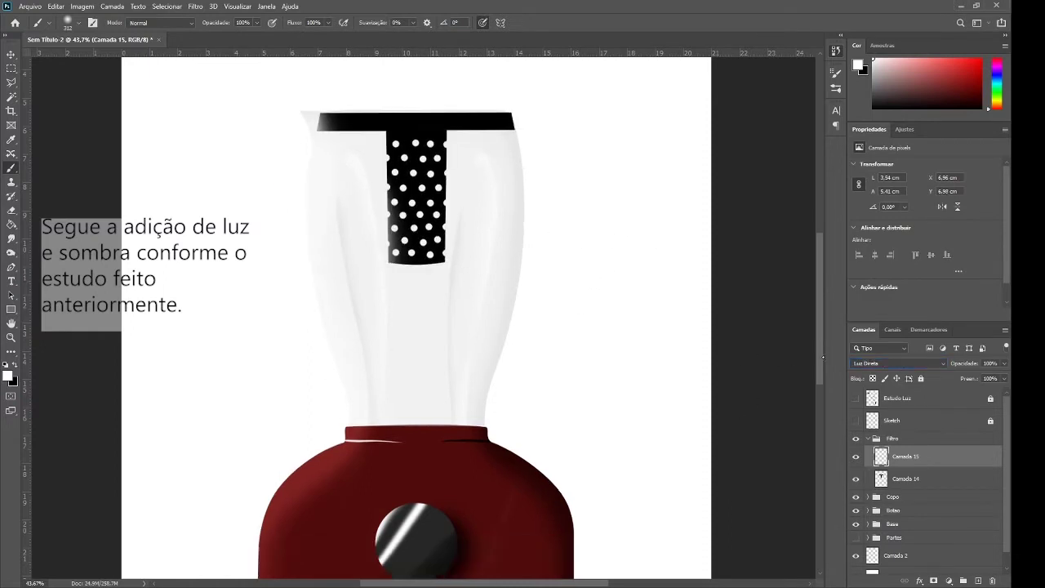
{"action": "scroll", "coordinate": [823, 357], "scroll_direction": "up", "scroll_amount": 1}
{"action": "left_click", "coordinate": [867, 439]}
{"action": "type", "text": "Alça"}
- Create the Alça group with a new layer and fill the handle outline light grey
{"action": "key", "text": "Return"}
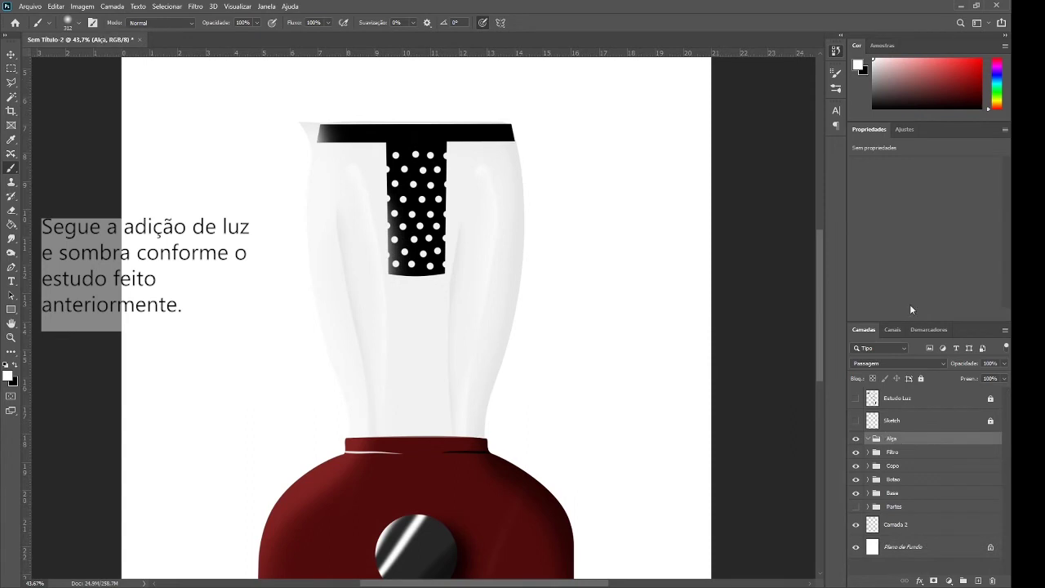
{"action": "left_click", "coordinate": [928, 329]}
{"action": "left_click", "coordinate": [872, 408], "text": "ctrl"}
{"action": "left_click", "coordinate": [863, 329]}
{"action": "key", "text": "g"}
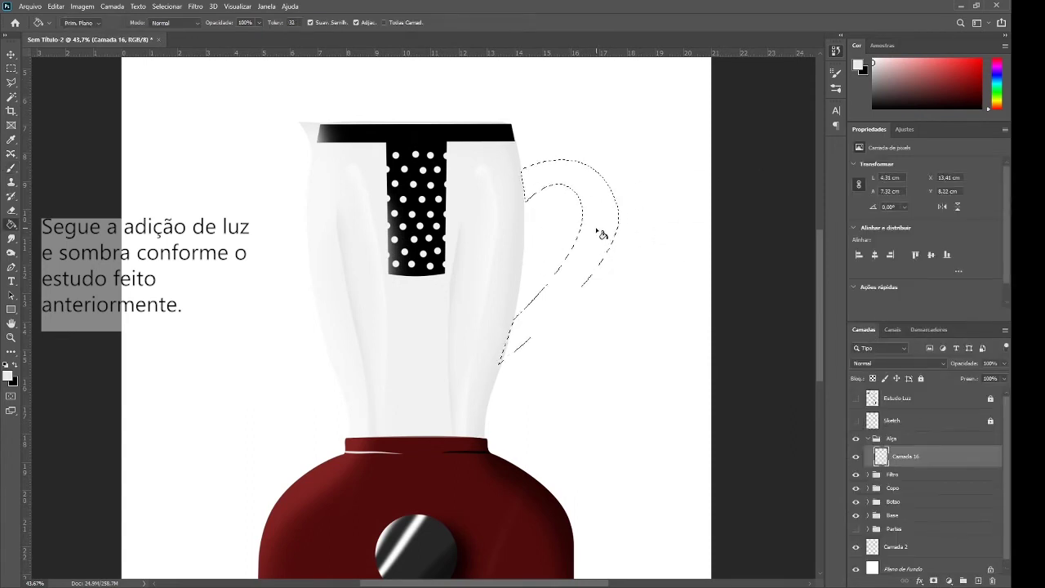
{"action": "left_click", "coordinate": [553, 318]}
{"action": "key", "text": "ctrl+d"}
{"action": "key", "text": "v"}
- Paint dark shading along the handle's inner curve on a new layer within the handle selection
{"action": "left_click", "coordinate": [881, 456], "text": "ctrl"}
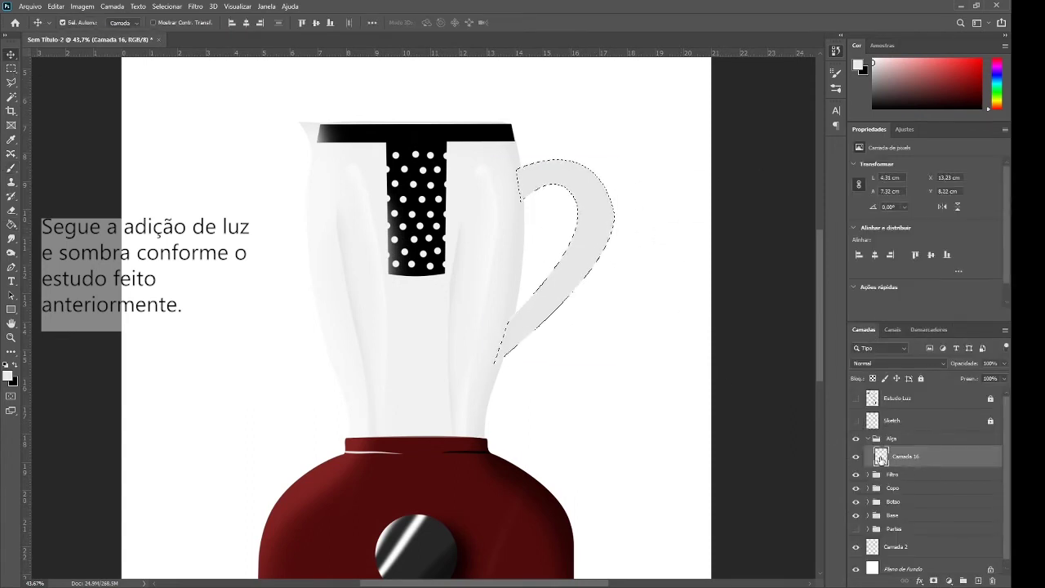
{"action": "left_click", "coordinate": [856, 398]}
{"action": "key", "text": "b"}
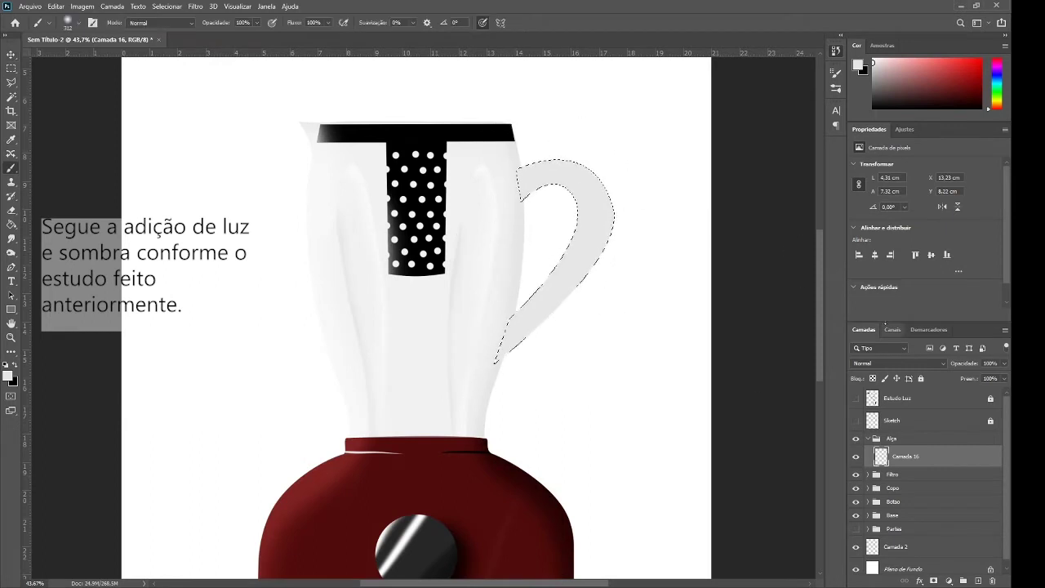
{"action": "key", "text": "x"}
{"action": "key", "text": "ctrl+shift+alt+n"}
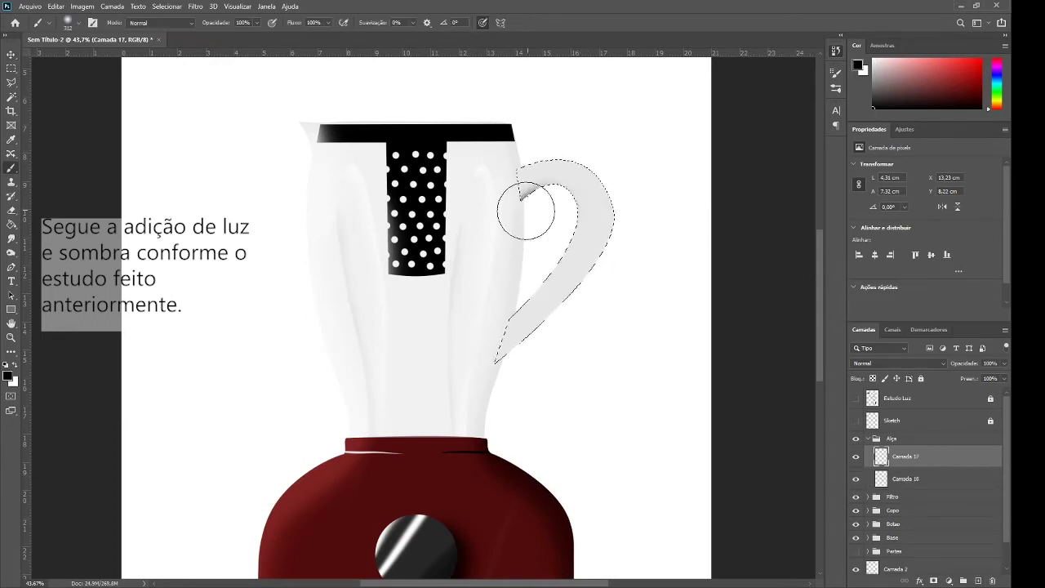
{"action": "left_click_drag", "start_coordinate": [590, 241], "coordinate": [550, 355]}
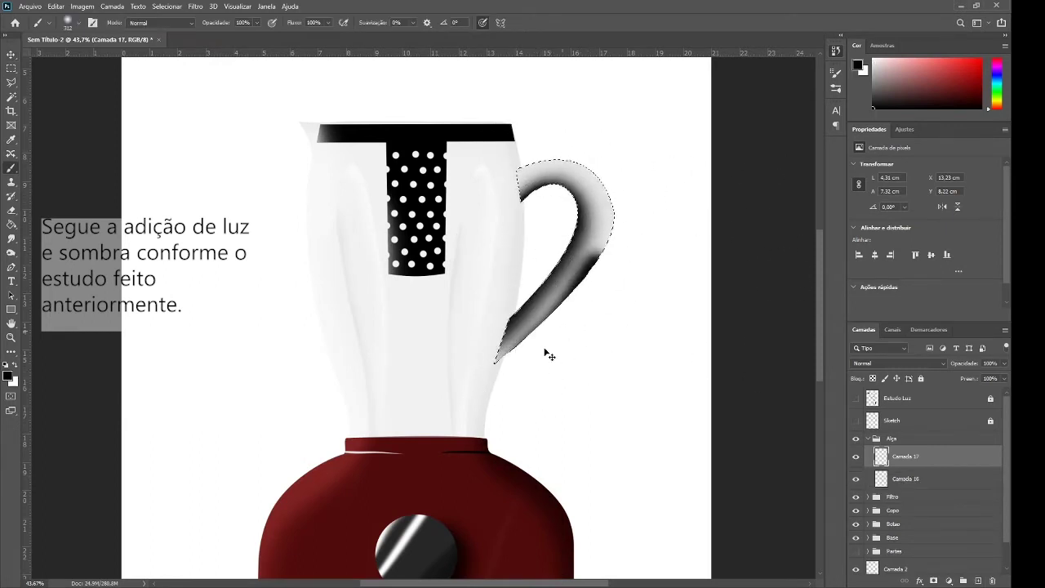
{"action": "key", "text": "x"}
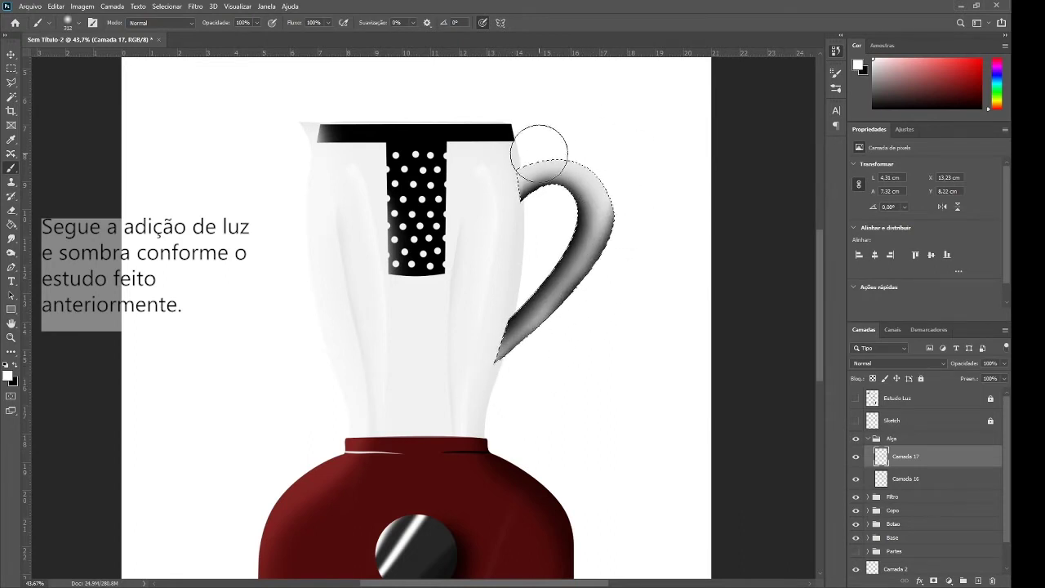
{"action": "key", "text": "e"}
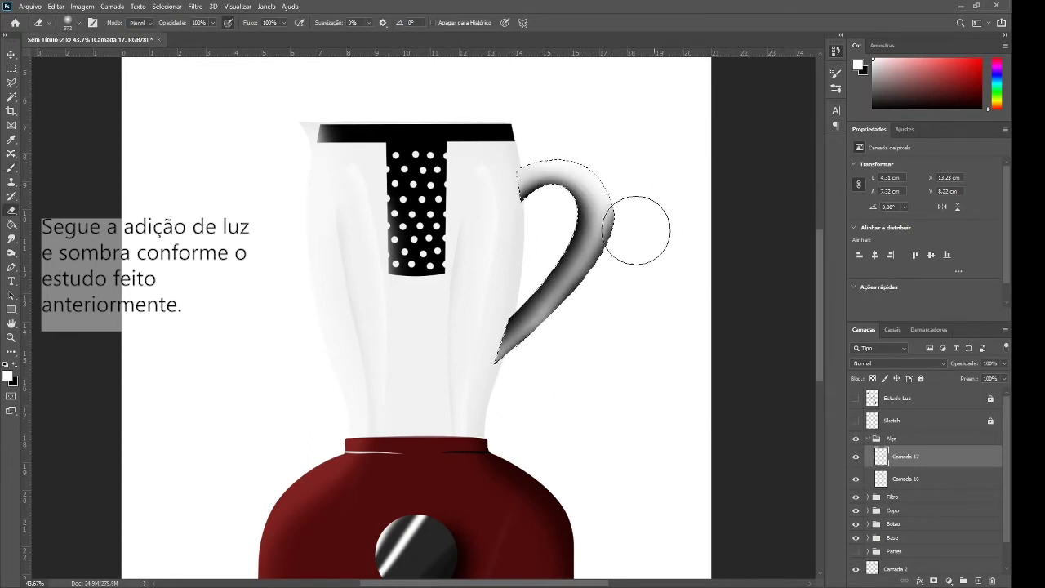
{"action": "key", "text": "ctrl+z"}
- Reorder the layers so the Alça group sits beneath the Copo group
{"action": "left_click", "coordinate": [868, 438]}
{"action": "left_click_drag", "start_coordinate": [894, 438], "coordinate": [908, 457]}
{"action": "key", "text": "F7"}
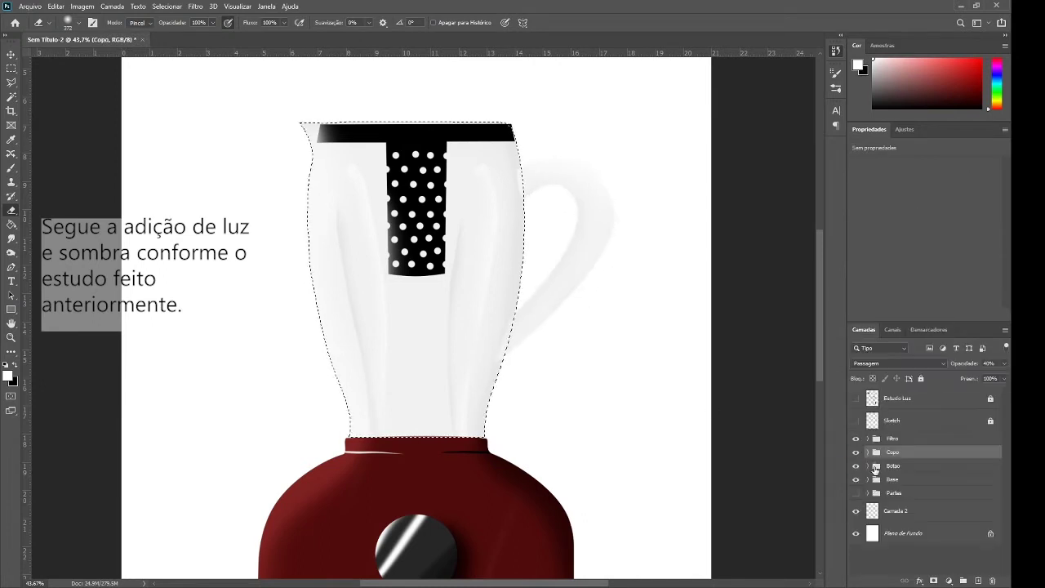
{"action": "left_click", "coordinate": [868, 452]}
{"action": "left_click_drag", "start_coordinate": [890, 465], "coordinate": [890, 441]}
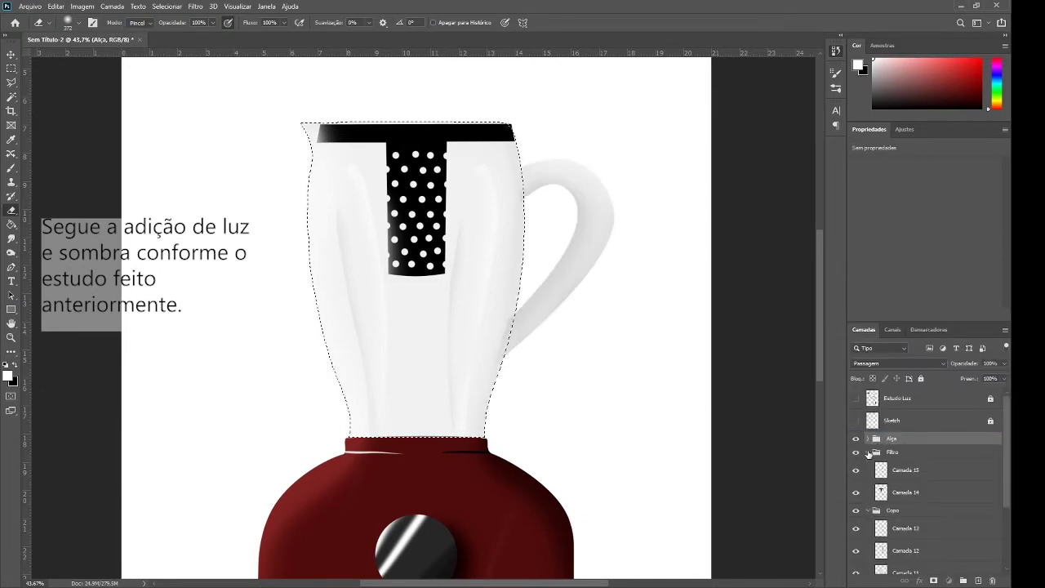
{"action": "left_click", "coordinate": [868, 438]}
{"action": "left_click", "coordinate": [891, 460]}
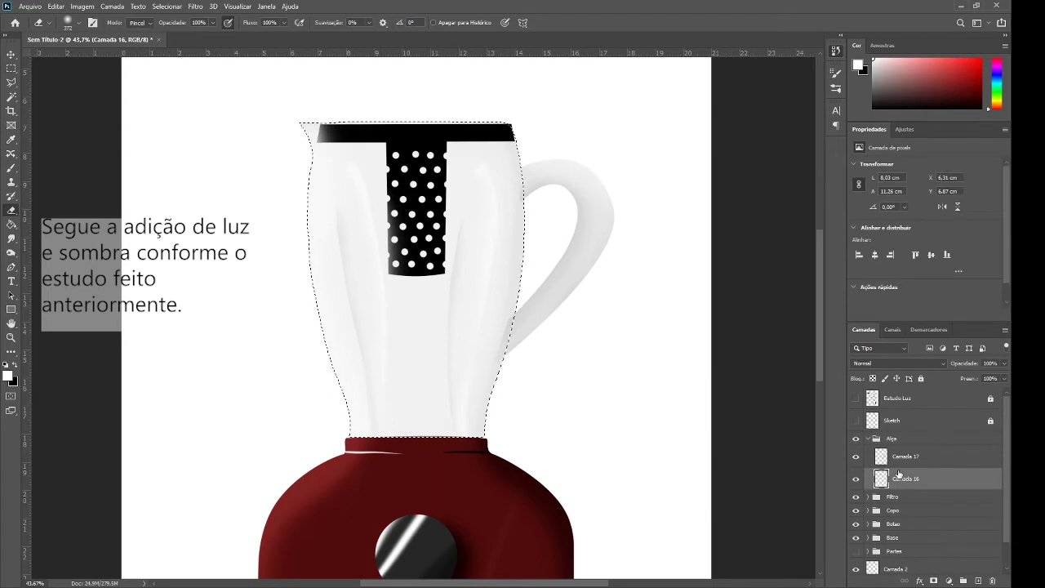
{"action": "left_click", "coordinate": [868, 438]}
{"action": "left_click_drag", "start_coordinate": [890, 439], "coordinate": [874, 470]}
- Outline a lower, flatter lid along the jar top and fill it black
{"action": "scroll", "coordinate": [582, 344], "scroll_direction": "down", "scroll_amount": 2}
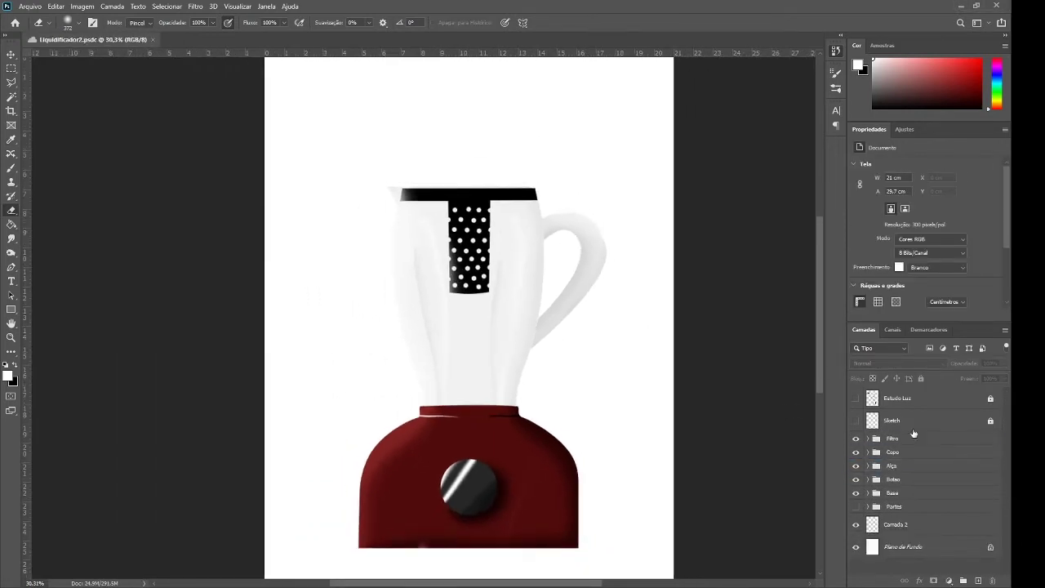
{"action": "left_click", "coordinate": [898, 439]}
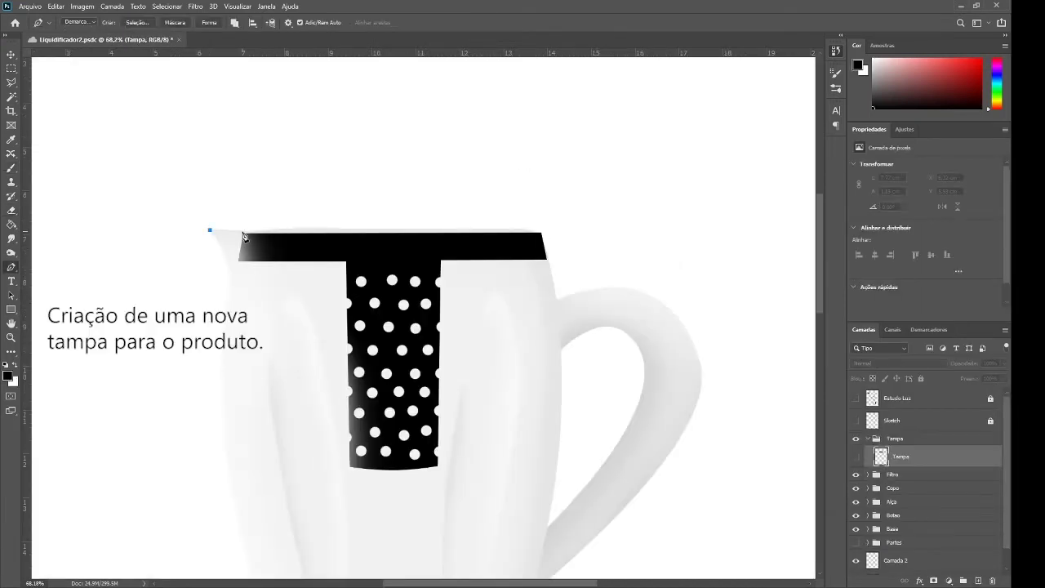
{"action": "left_click", "coordinate": [211, 229]}
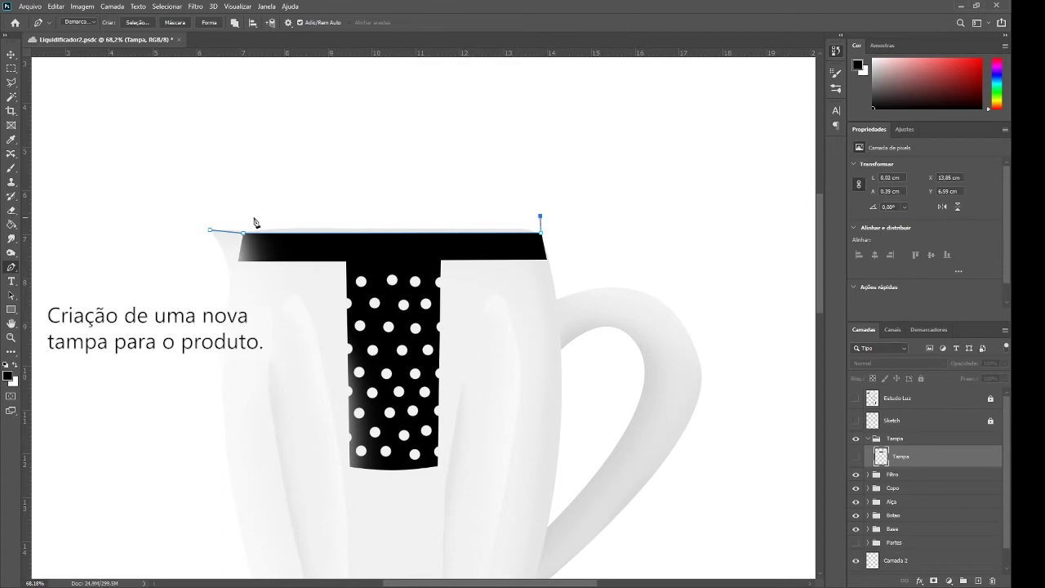
{"action": "left_click_drag", "start_coordinate": [210, 231], "coordinate": [230, 233]}
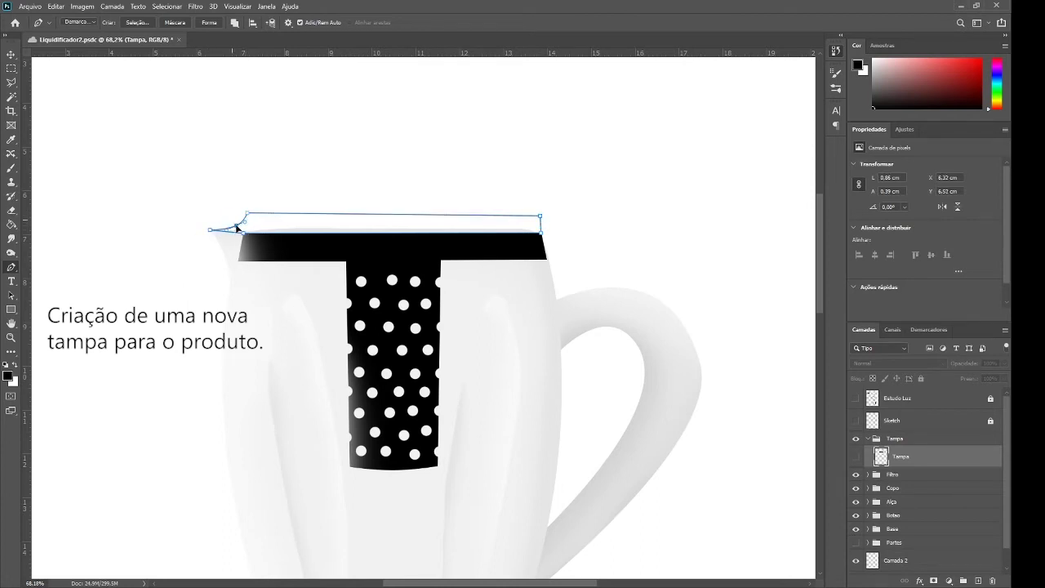
{"action": "left_click", "coordinate": [259, 214]}
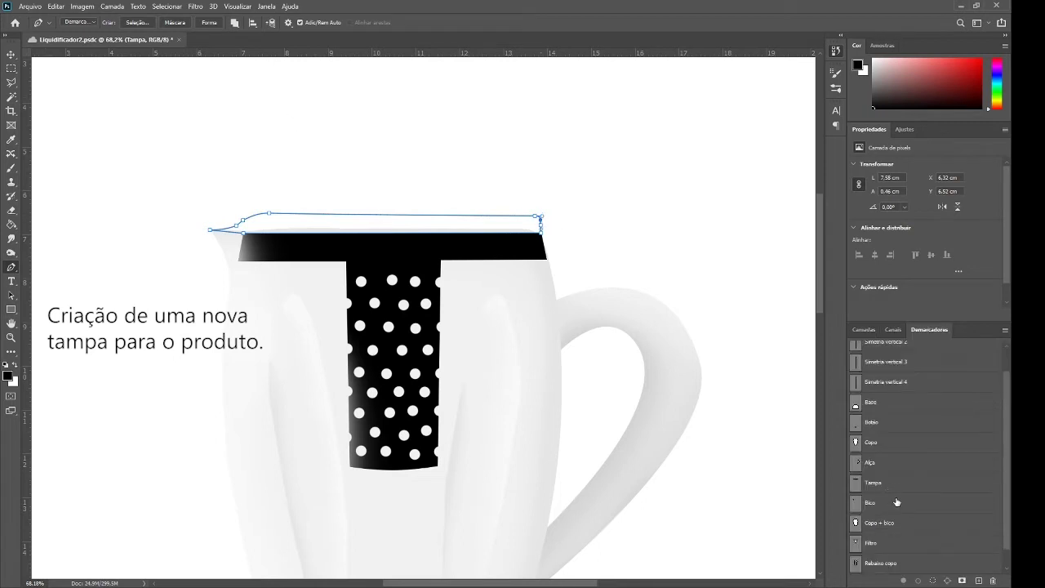
{"action": "key", "text": "ctrl+Return"}
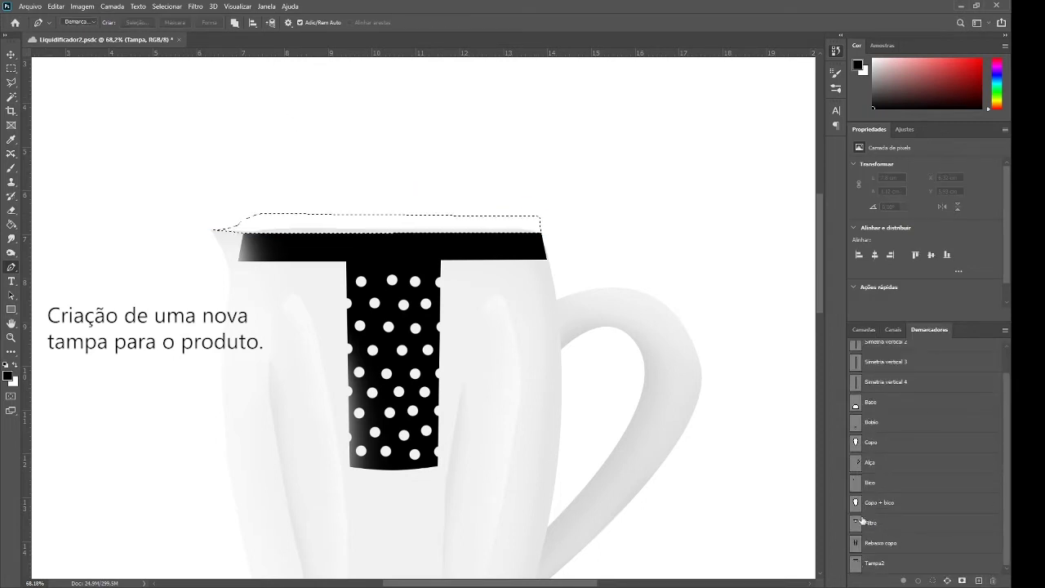
{"action": "key", "text": "F7"}
{"action": "key", "text": "m"}
{"action": "key", "text": "alt+BackSpace"}
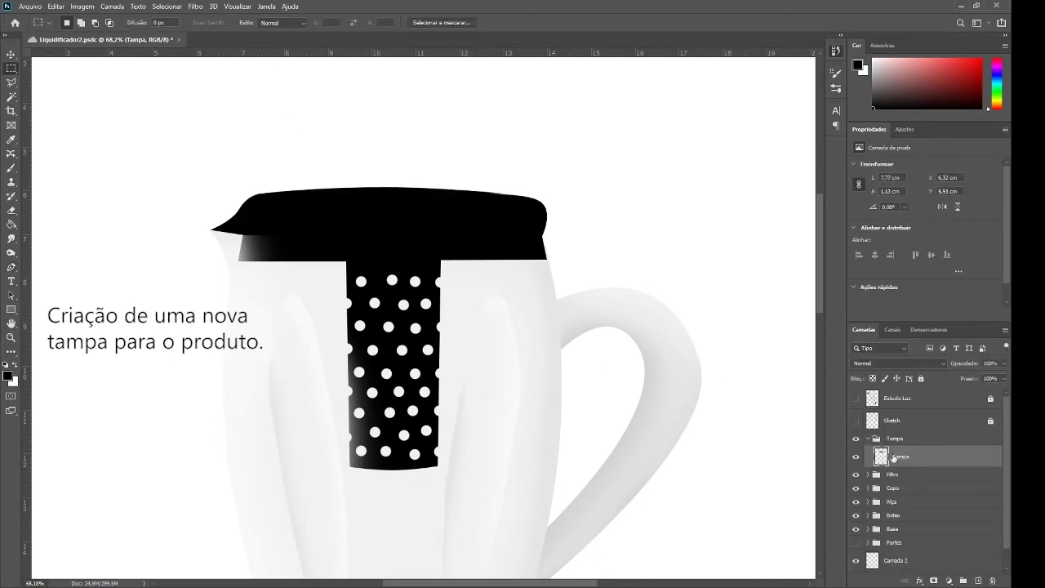
{"action": "key", "text": "ctrl+z"}
{"action": "key", "text": "ctrl+Return"}
{"action": "key", "text": "F7"}
{"action": "key", "text": "alt+BackSpace"}
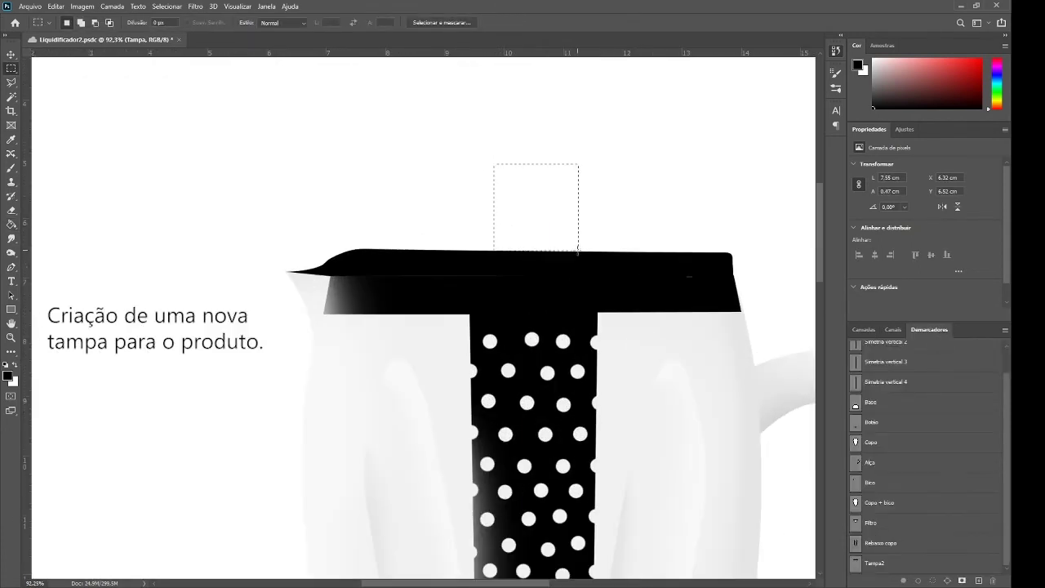
{"action": "key", "text": "ctrl+d"}
- Draw a light grey rectangle cap above the lid on a new Tampa layer
{"action": "scroll", "coordinate": [517, 195], "scroll_direction": "down", "scroll_amount": 3}
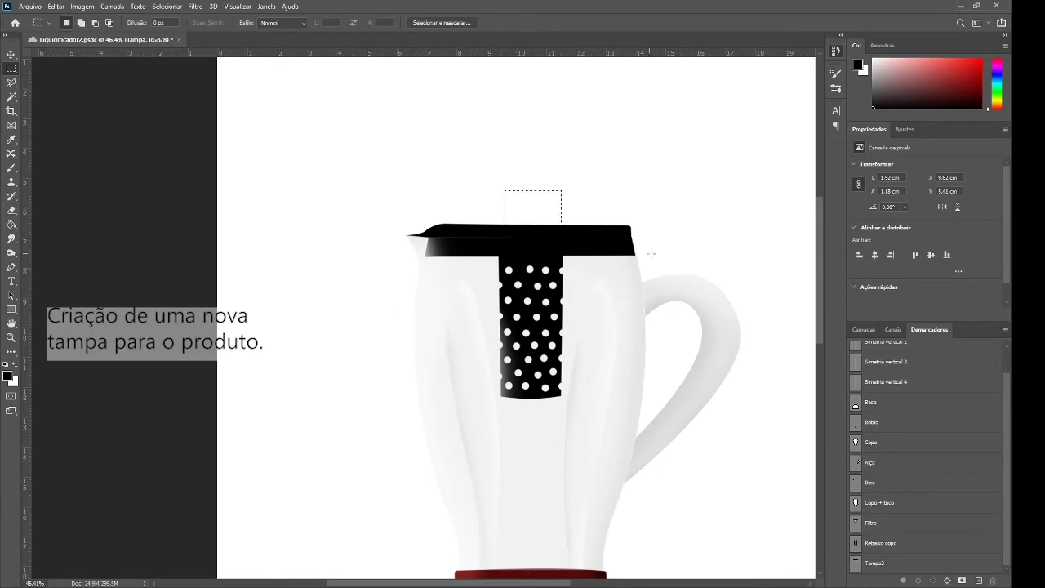
{"action": "key", "text": "ctrl+d"}
{"action": "key", "text": "u"}
{"action": "mouse_move", "coordinate": [497, 194]}
{"action": "left_mouse_down"}
{"action": "mouse_move", "coordinate": [574, 222]}
{"action": "mouse_move", "coordinate": [566, 225]}
{"action": "left_mouse_up"}
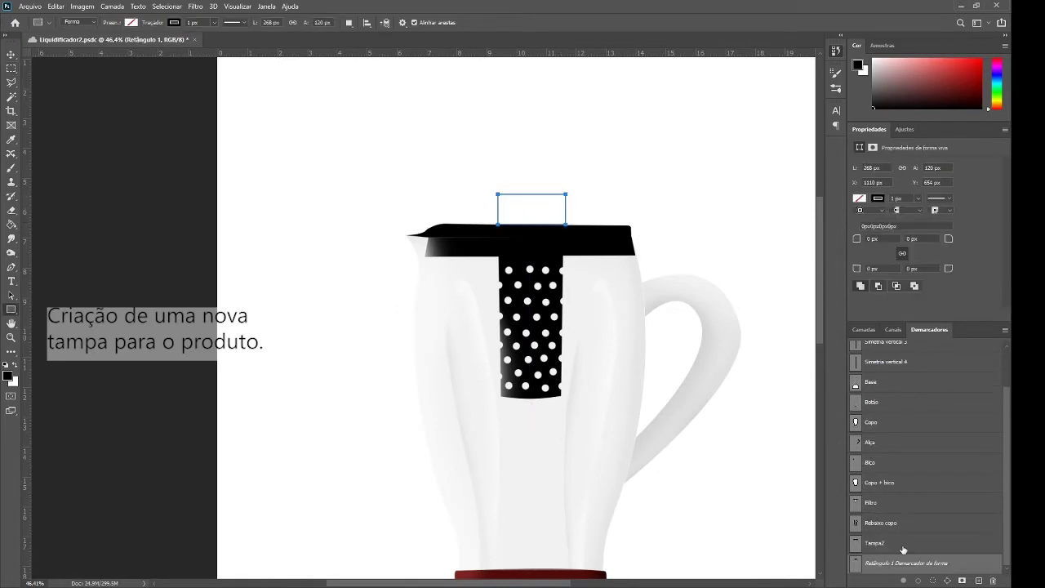
{"action": "left_click", "coordinate": [886, 566], "text": "ctrl"}
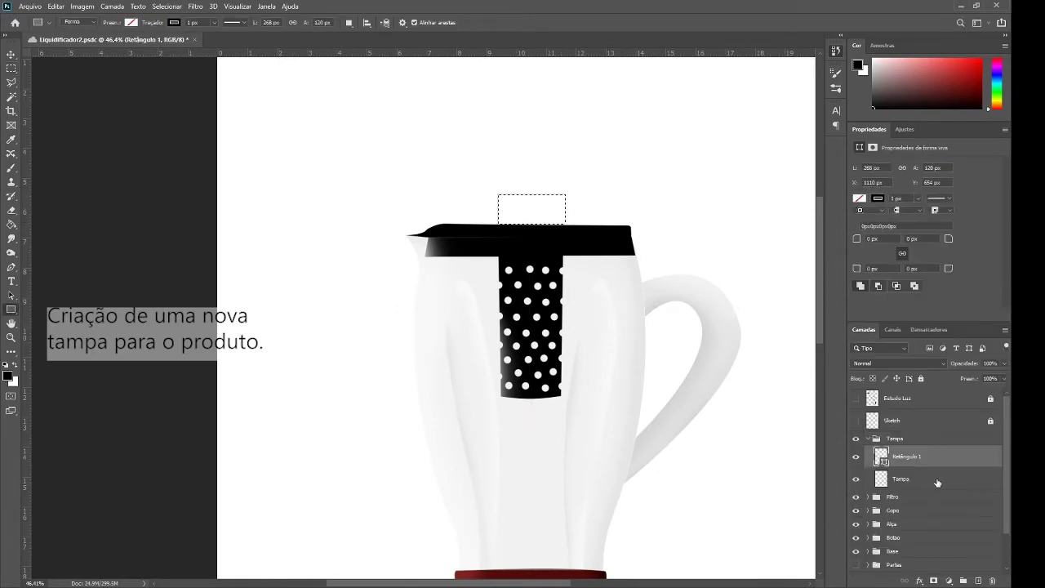
{"action": "left_click", "coordinate": [864, 329]}
{"action": "left_click", "coordinate": [979, 580]}
{"action": "key", "text": "ctrl+BackSpace"}
{"action": "key", "text": "ctrl+d"}
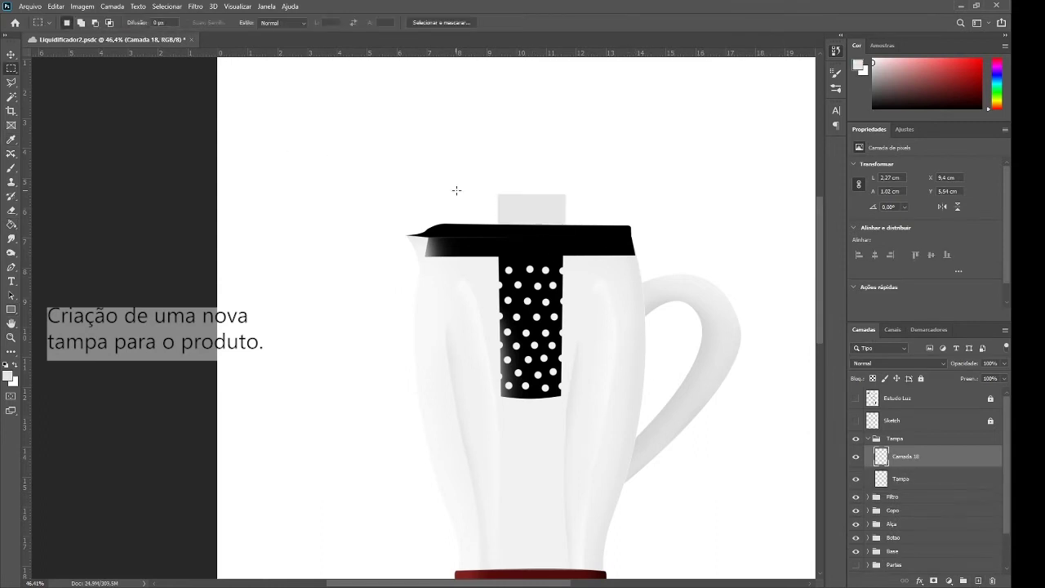
{"action": "key", "text": "v"}
{"action": "left_click_drag", "start_coordinate": [914, 477], "coordinate": [914, 486]}
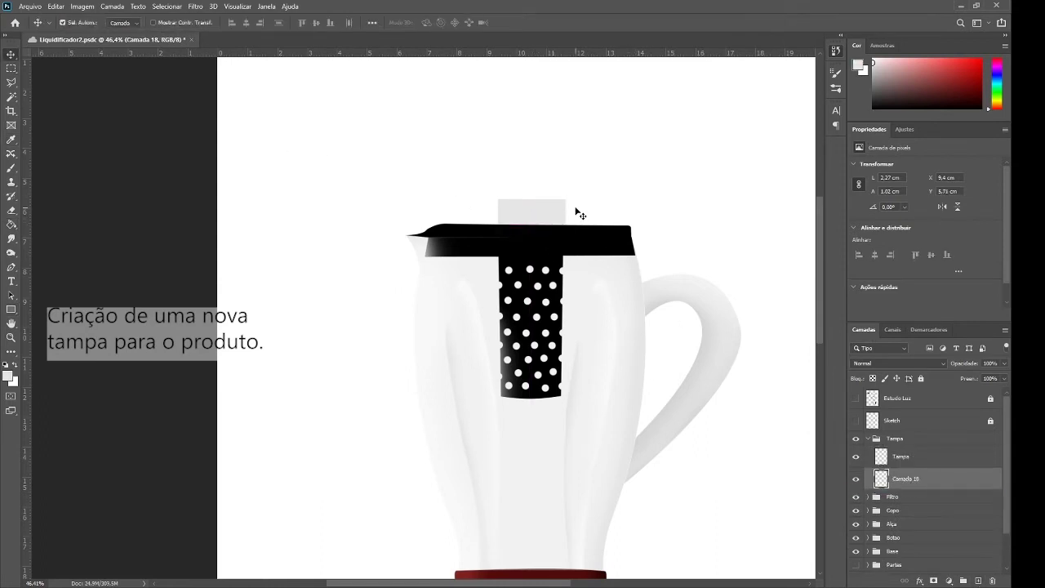
{"action": "left_click", "coordinate": [881, 480], "text": "ctrl"}
- Add a highlight layer painted with a large white brush in Luz Indireta (Soft Light) blend
{"action": "key", "text": "ctrl+shift+alt+n"}
{"action": "key", "text": "d"}
{"action": "key", "text": "b"}
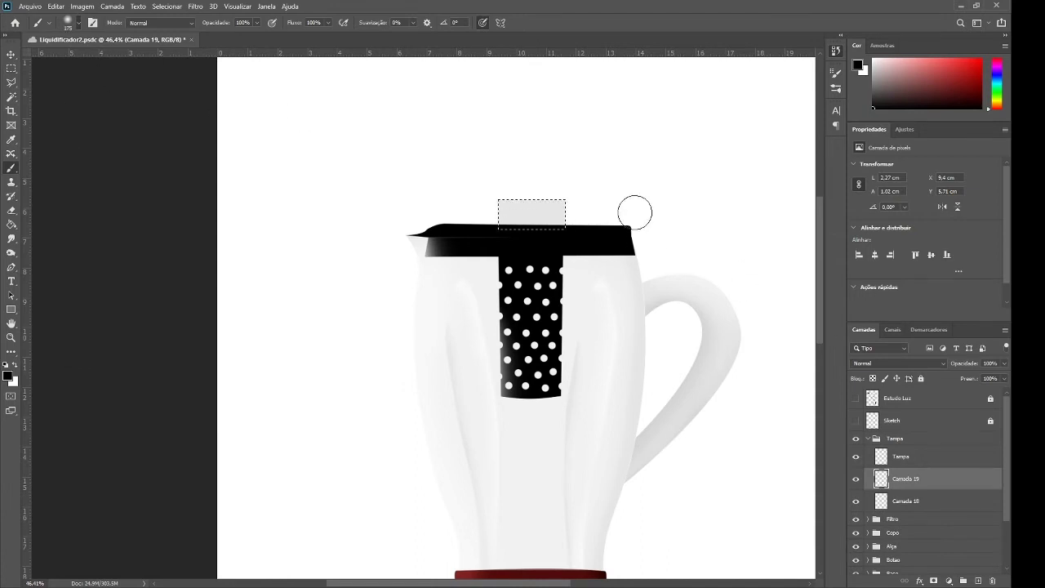
{"action": "key", "text": "bracketright"}
{"action": "key", "text": "bracketright"}
{"action": "key", "text": "bracketright"}
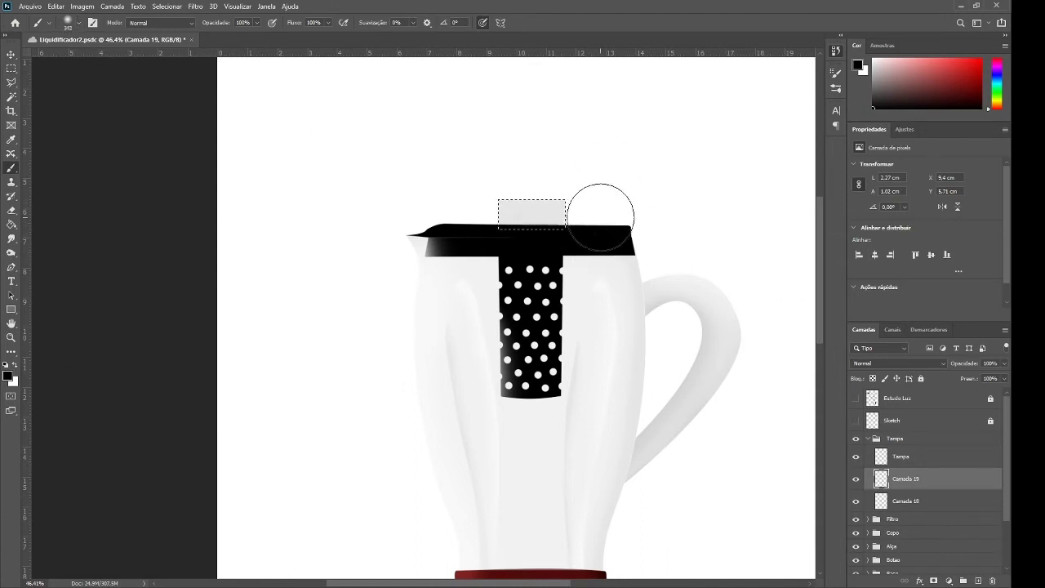
{"action": "key", "text": "x"}
{"action": "key", "text": "shift+alt+f"}
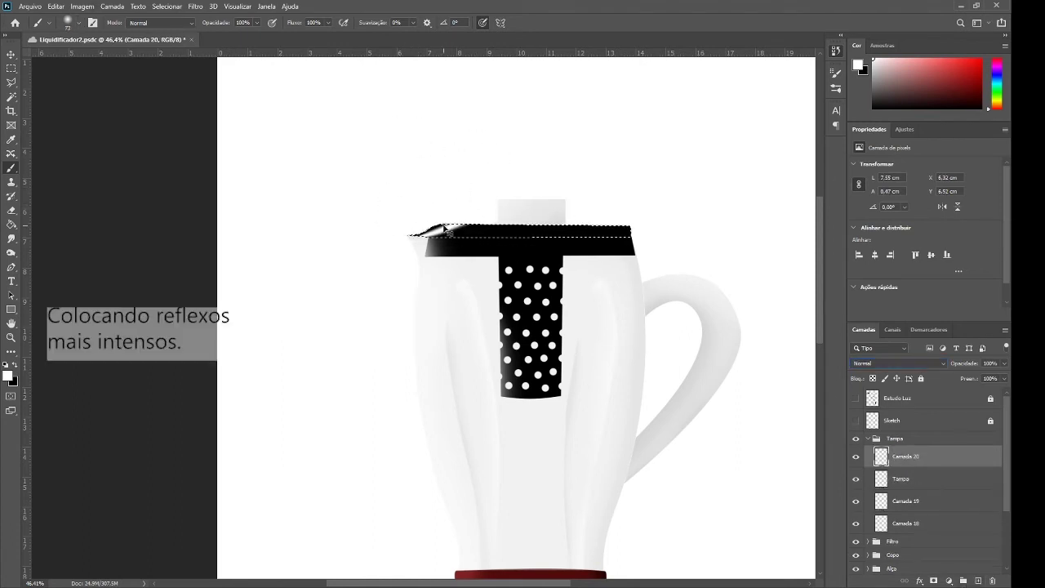
- Load the lid knob outline and add a new layer above the knob
{"action": "left_click", "coordinate": [898, 500]}
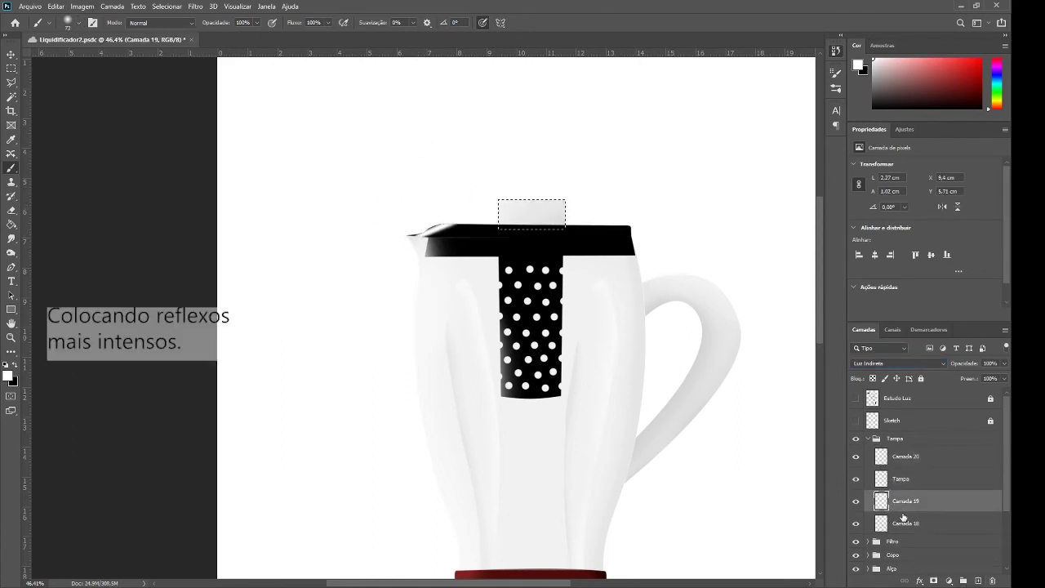
{"action": "left_click", "coordinate": [882, 500], "text": "ctrl"}
{"action": "key", "text": "ctrl+shift+alt+n"}
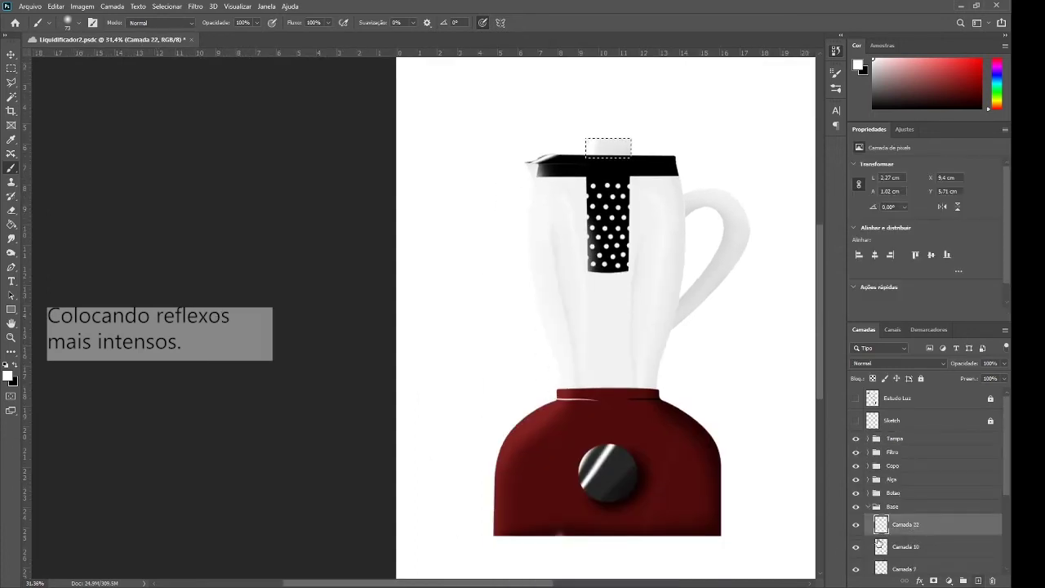
{"action": "scroll", "coordinate": [881, 483], "scroll_direction": "up", "scroll_amount": 2}
{"action": "key", "text": "ctrl+d"}
{"action": "scroll", "coordinate": [499, 270], "scroll_direction": "down", "scroll_amount": 1}
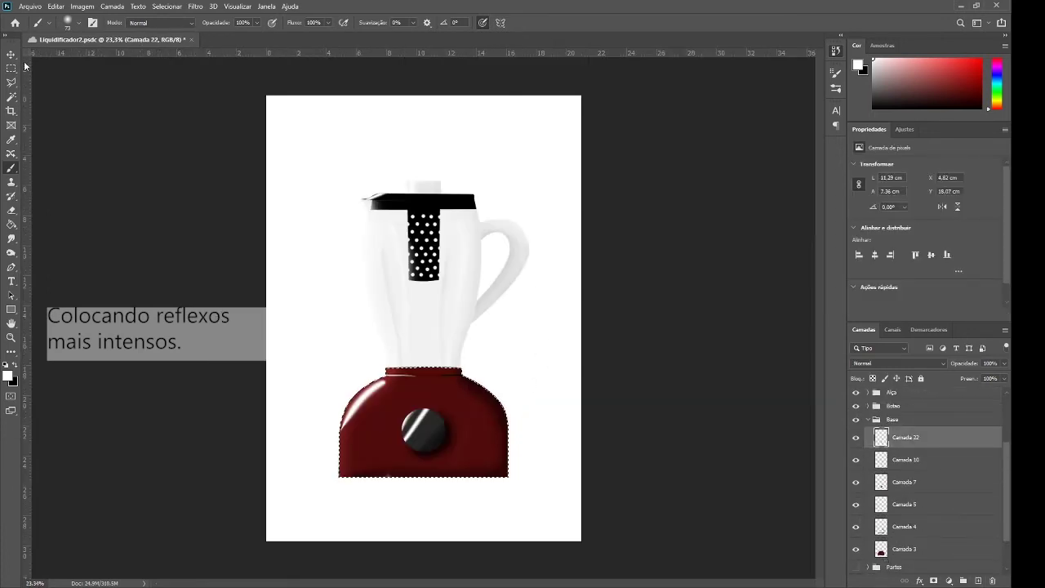
{"action": "key", "text": "m"}
{"action": "scroll", "coordinate": [467, 270], "scroll_direction": "up", "scroll_amount": 1}
- Create a Fundo group with an empty layer and lower the Alça group opacity to 40%
{"action": "key", "text": "ctrl+g"}
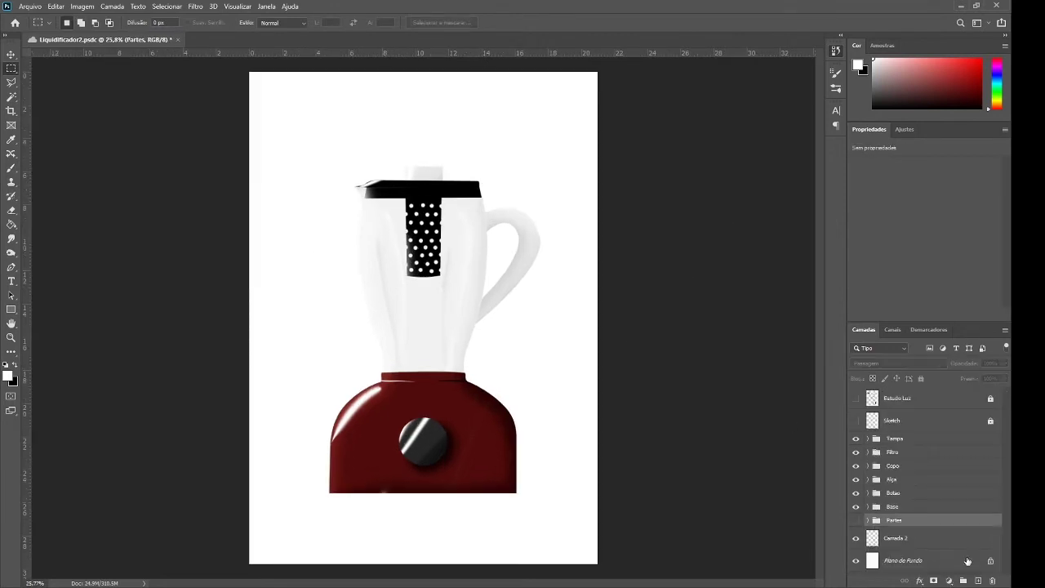
{"action": "double_click", "coordinate": [898, 521]}
{"action": "type", "text": "Fundo"}
{"action": "key", "text": "Return"}
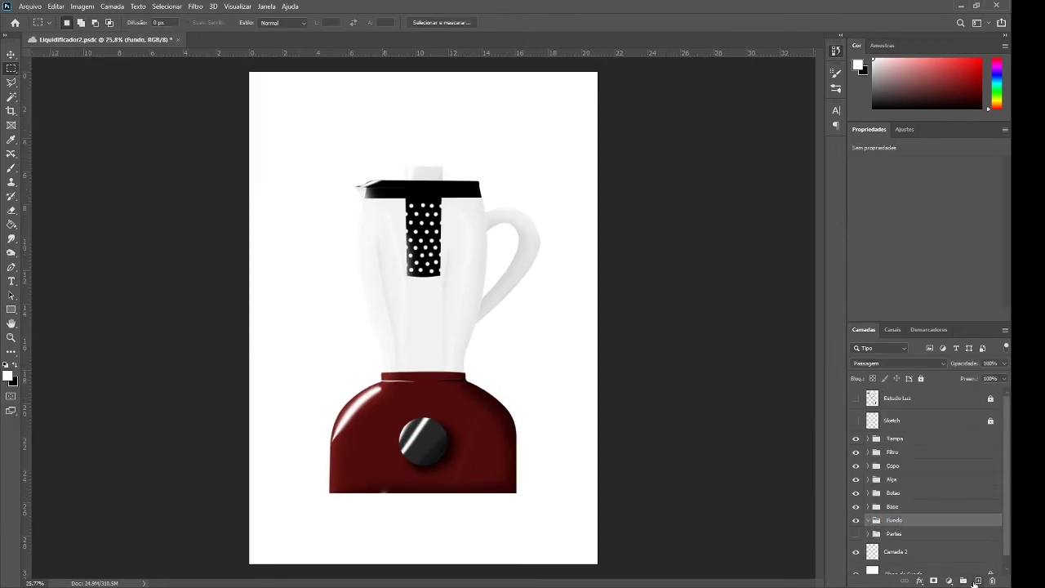
{"action": "left_click", "coordinate": [976, 581]}
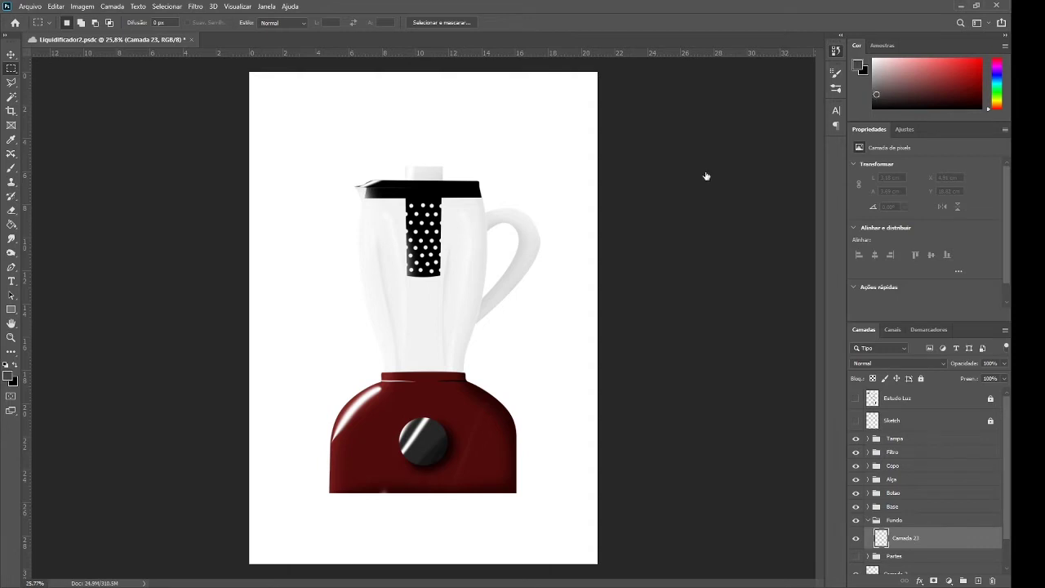
{"action": "left_click", "coordinate": [867, 479]}
{"action": "type", "text": "40"}
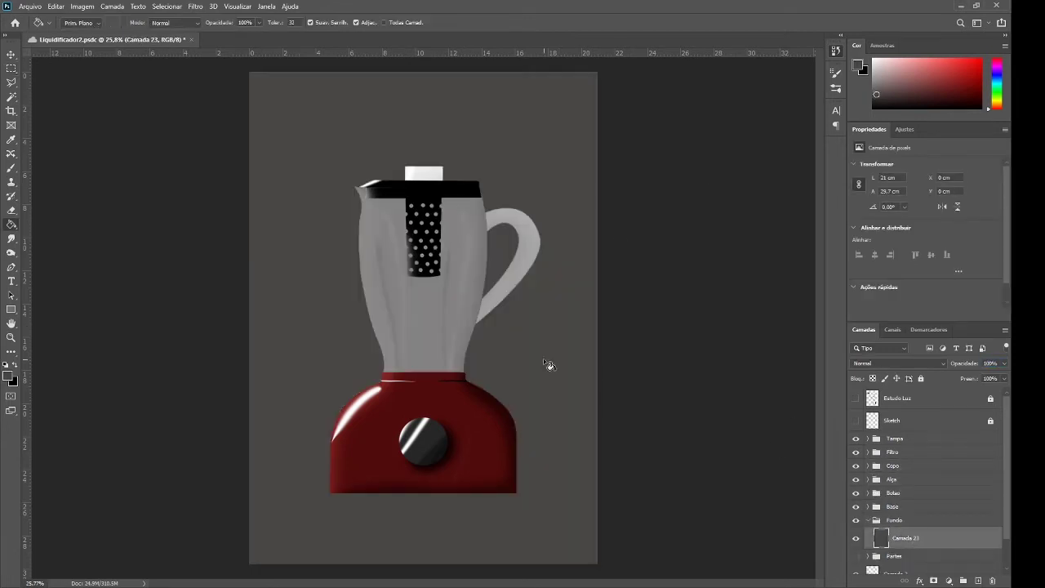
- Group the three lid knob layers inside Tampa into a group named Tampinha
{"action": "left_click", "coordinate": [886, 439]}
{"action": "left_click", "coordinate": [867, 438]}
{"action": "left_click", "coordinate": [905, 457]}
{"action": "left_click", "coordinate": [902, 479]}
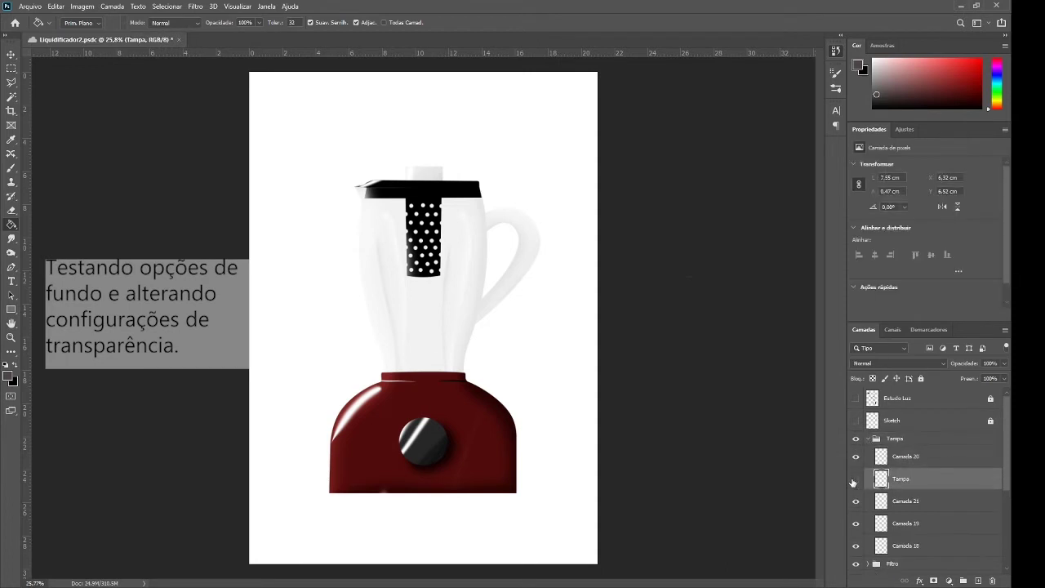
{"action": "left_click", "coordinate": [898, 500]}
{"action": "scroll", "coordinate": [906, 515], "scroll_direction": "down", "scroll_amount": 1}
{"action": "left_click", "coordinate": [917, 533], "text": "shift"}
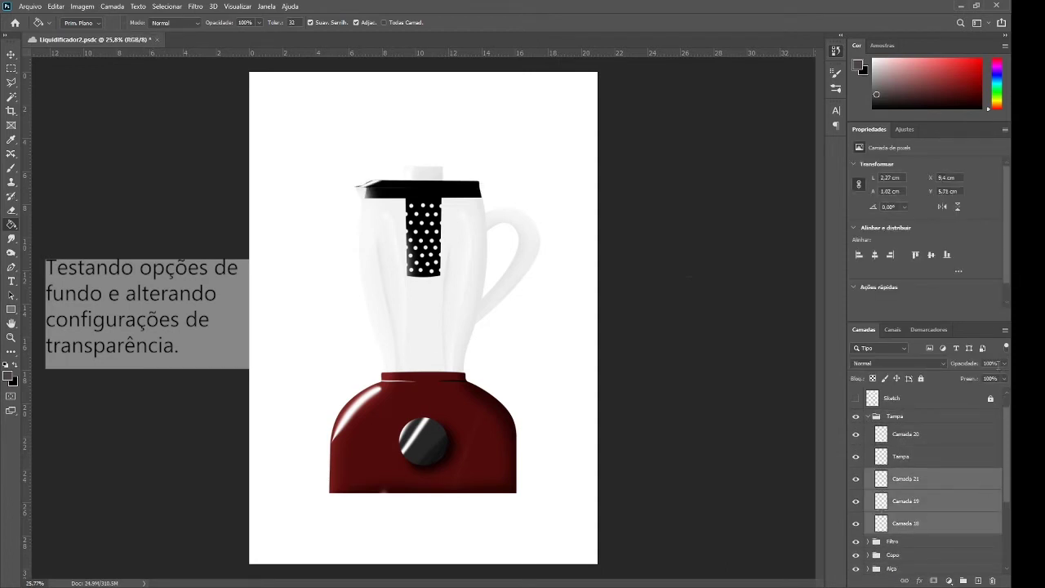
{"action": "left_click", "coordinate": [963, 581]}
{"action": "type", "text": "Tampinha"}
{"action": "key", "text": "Return"}
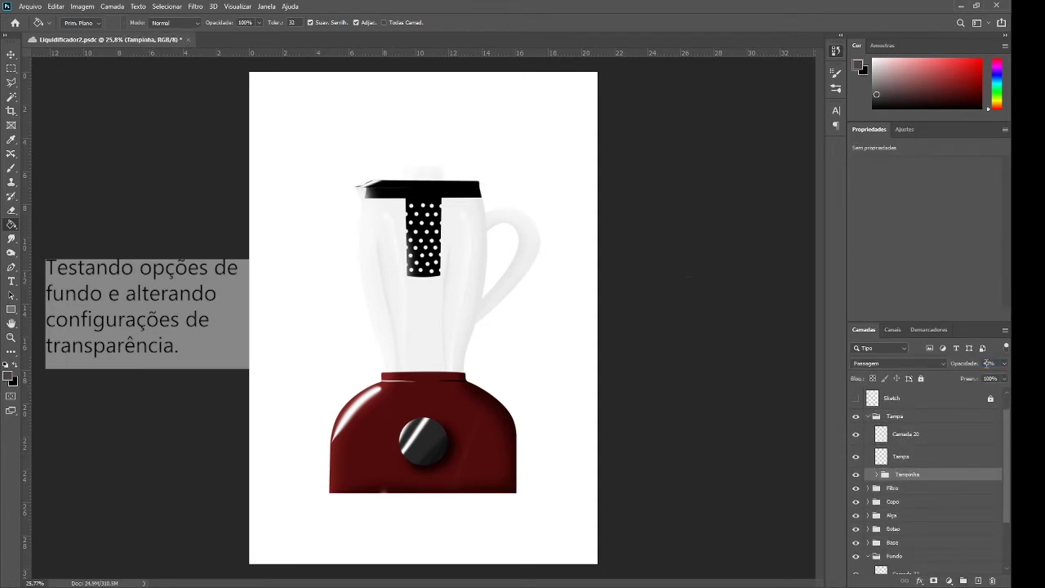
{"action": "left_click", "coordinate": [868, 417]}
- Fill background layer Camada 23 with dark navy after trying dark grey and white
{"action": "left_click", "coordinate": [855, 398]}
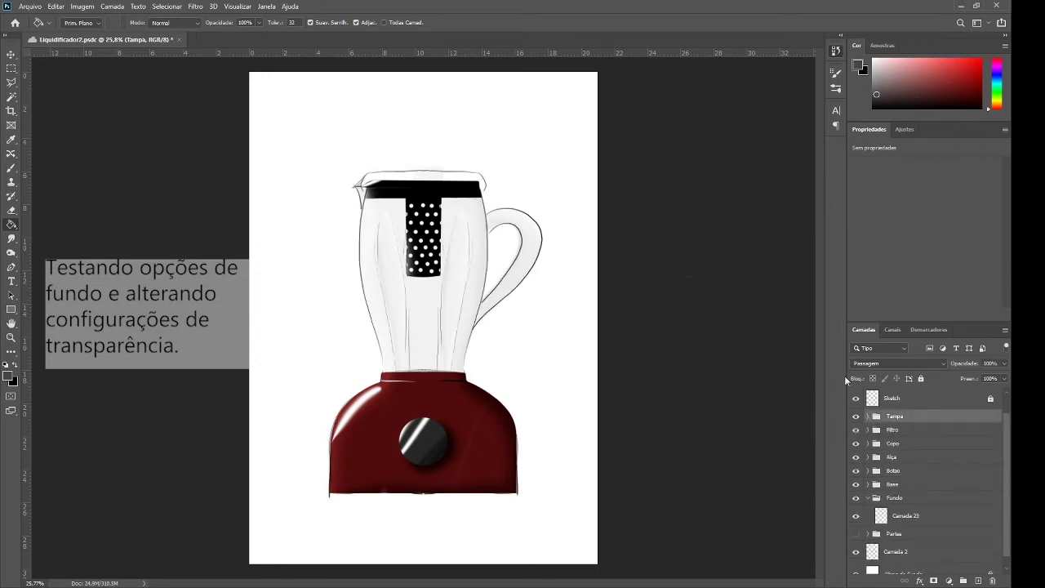
{"action": "left_click", "coordinate": [855, 398]}
{"action": "scroll", "coordinate": [923, 458], "scroll_direction": "down", "scroll_amount": 1}
{"action": "left_click", "coordinate": [905, 505]}
{"action": "left_click", "coordinate": [568, 350]}
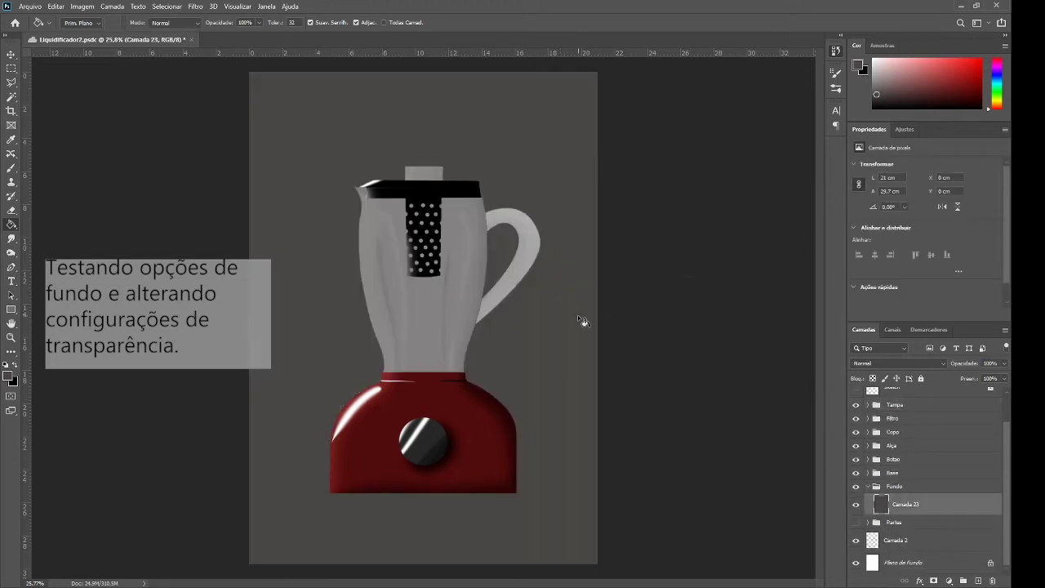
{"action": "left_click", "coordinate": [579, 318]}
{"action": "left_click", "coordinate": [542, 327]}
{"action": "left_click", "coordinate": [898, 448]}
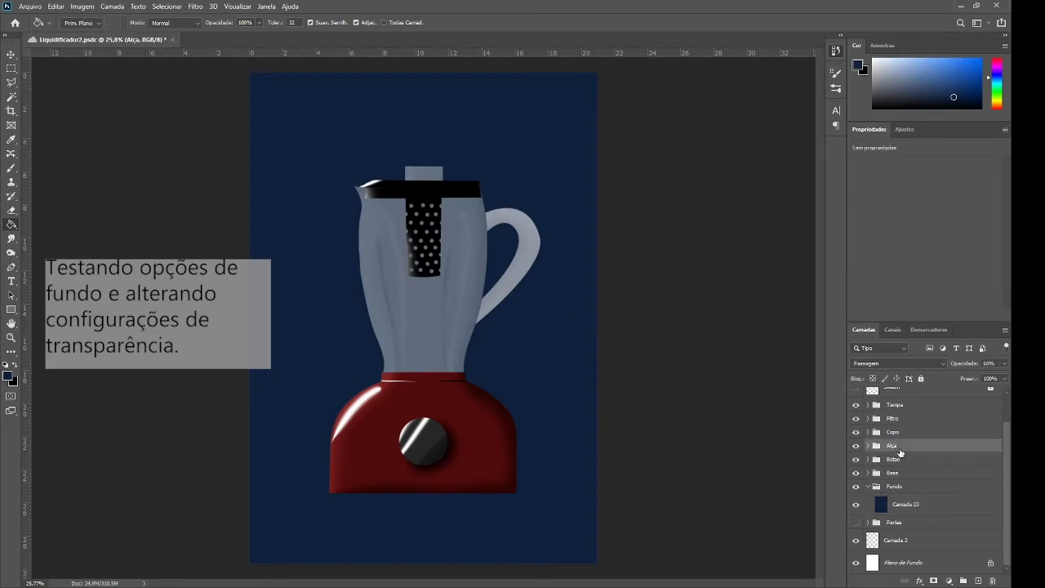
{"action": "left_click", "coordinate": [881, 463], "text": "ctrl"}
{"action": "key", "text": "b"}
{"action": "key", "text": "d"}
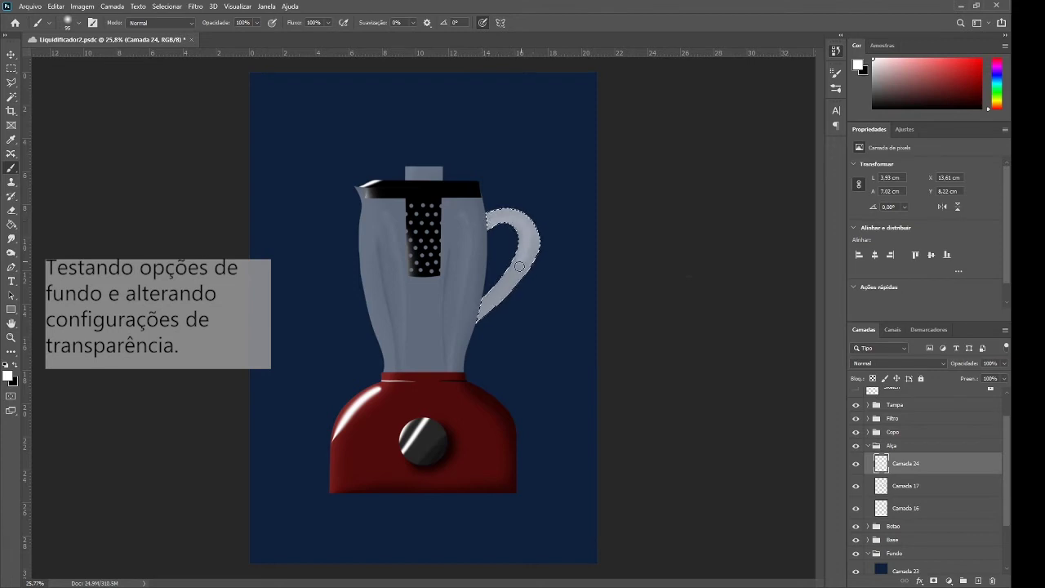
- Brush dark shading along the lower inner edge of the handle on layer Camada 24
{"action": "left_click", "coordinate": [909, 445]}
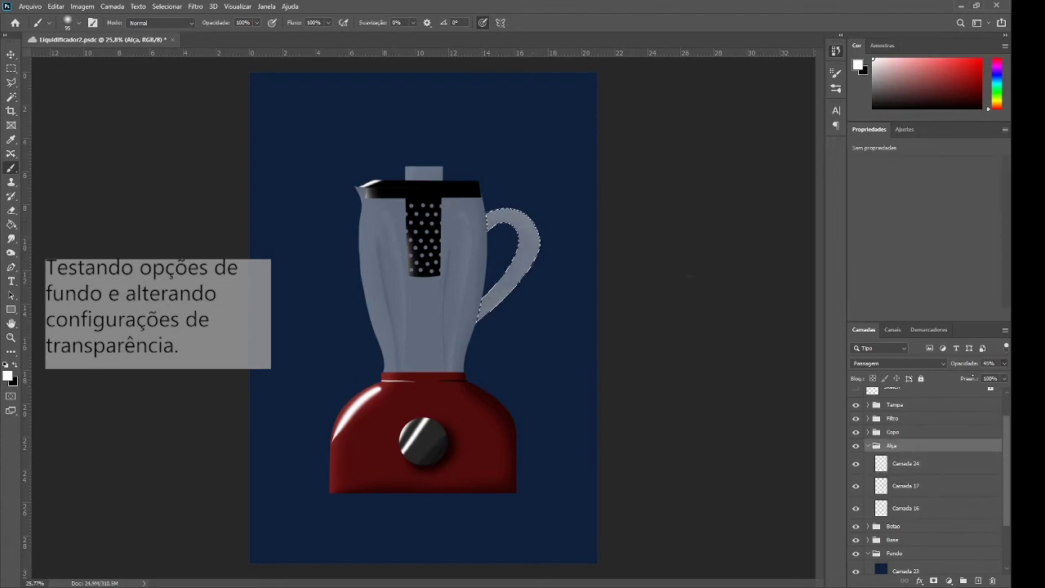
{"action": "key", "text": "v"}
{"action": "key", "text": "ctrl+d"}
{"action": "left_click", "coordinate": [911, 463]}
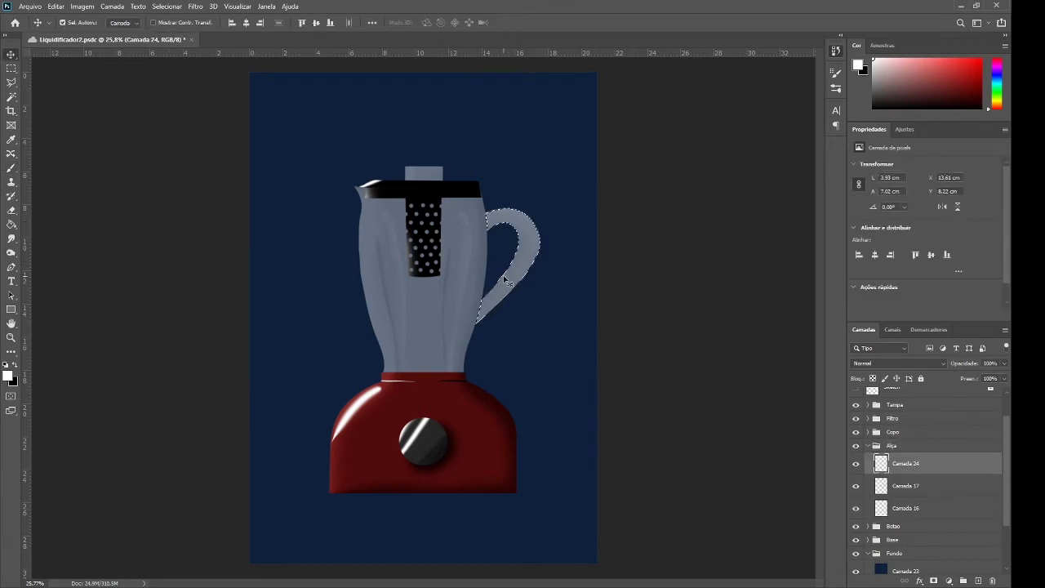
{"action": "key", "text": "ctrl+shift+d"}
{"action": "key", "text": "d"}
{"action": "key", "text": "b"}
{"action": "left_click_drag", "start_coordinate": [516, 241], "coordinate": [507, 267]}
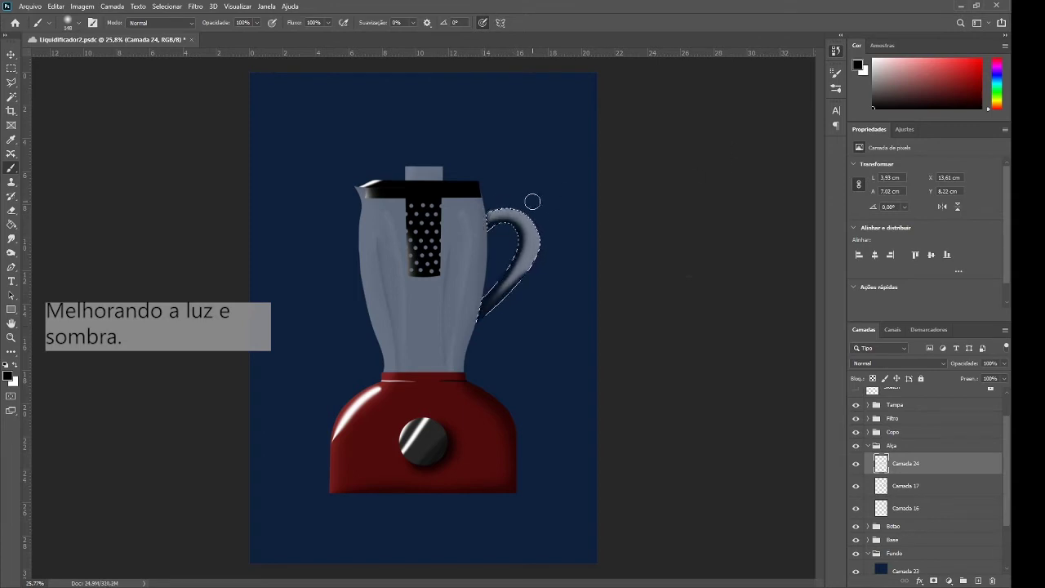
- Set the handle shading layer to Luz Indireta blend at 65% opacity
{"action": "key", "text": "x"}
{"action": "left_click", "coordinate": [927, 364]}
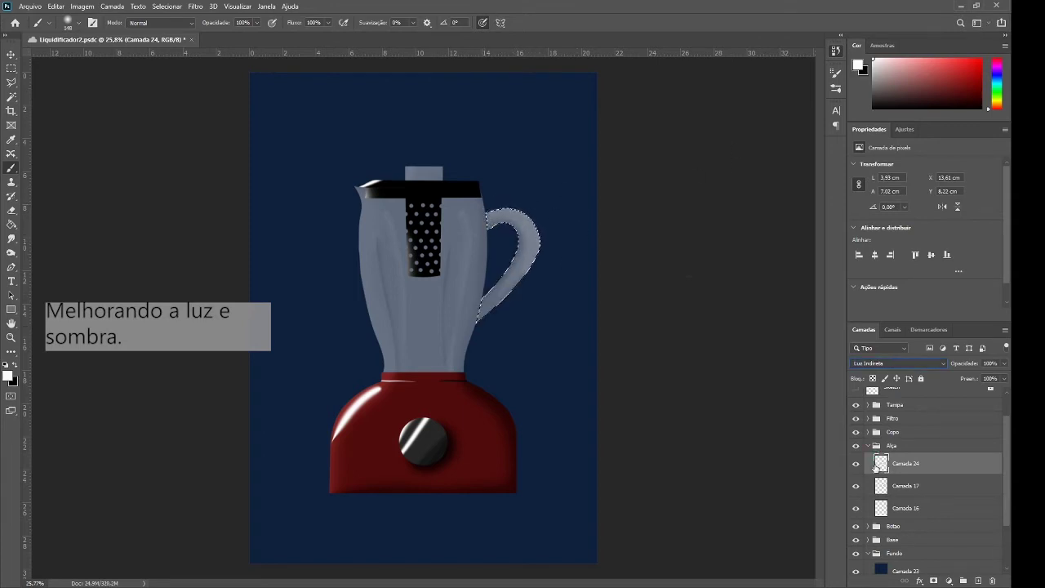
{"action": "key", "text": "Down"}
{"action": "key", "text": "Down"}
{"action": "key", "text": "Down"}
{"action": "key", "text": "ctrl+d"}
{"action": "type", "text": "65"}
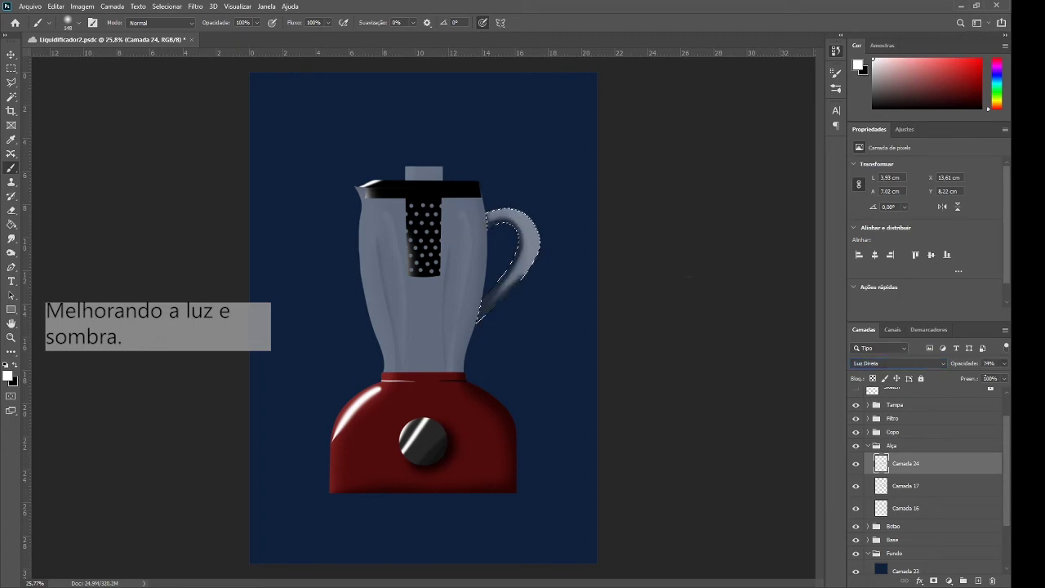
{"action": "key", "text": "Down"}
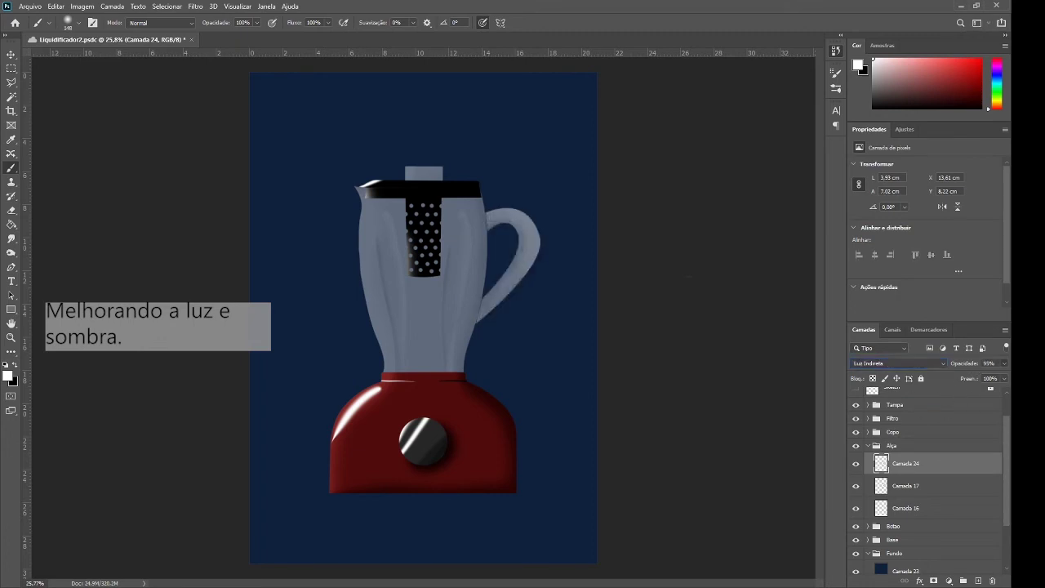
- Clear the navy fill from background layer Camada 23
{"action": "left_click", "coordinate": [867, 445]}
{"action": "left_click", "coordinate": [906, 503]}
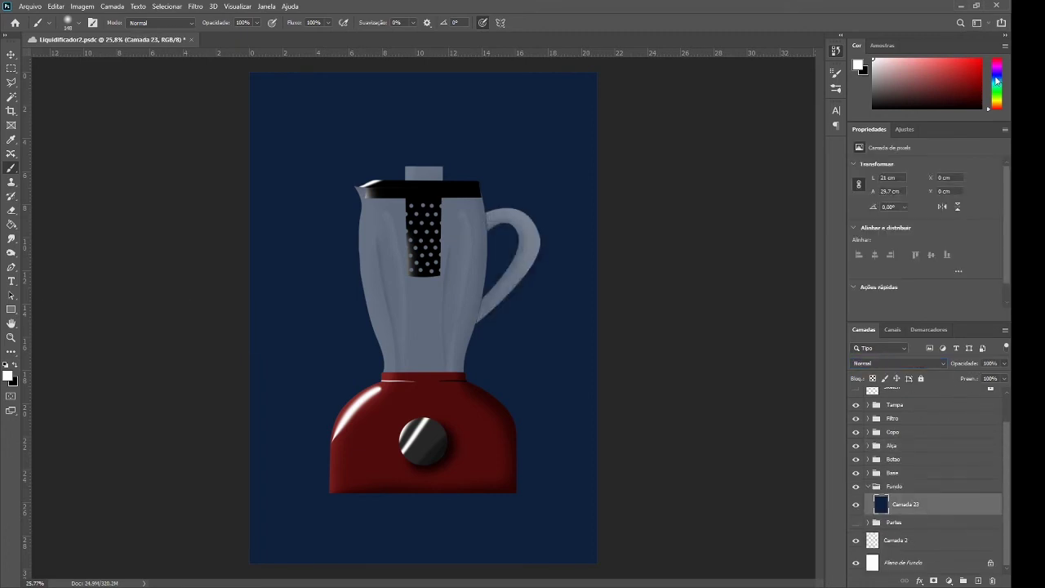
{"action": "key", "text": "alt+BackSpace"}
- Fill a tall rectangular selection with navy and shift it right and down
{"action": "key", "text": "m"}
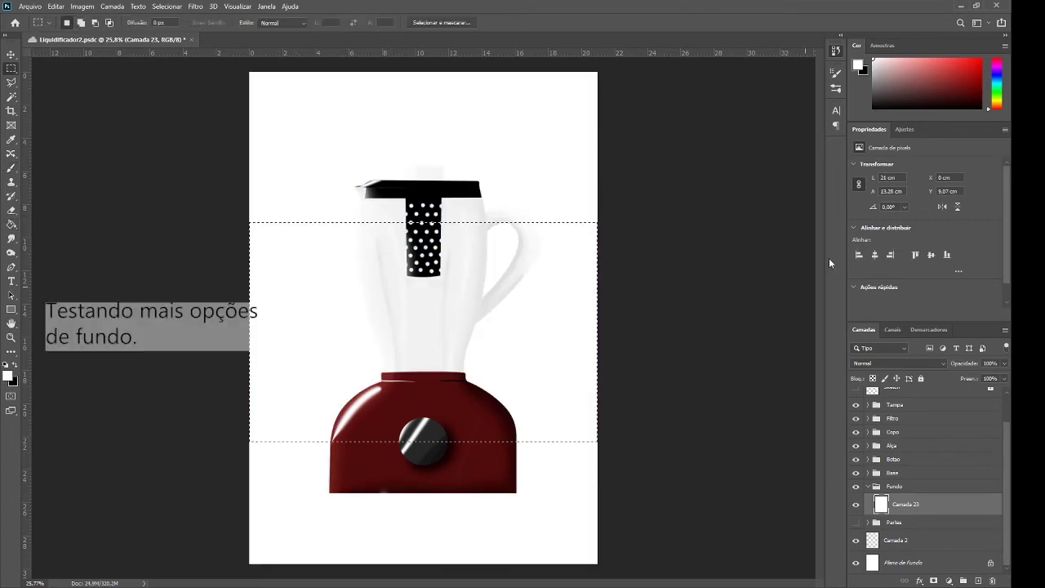
{"action": "key", "text": "ctrl+z"}
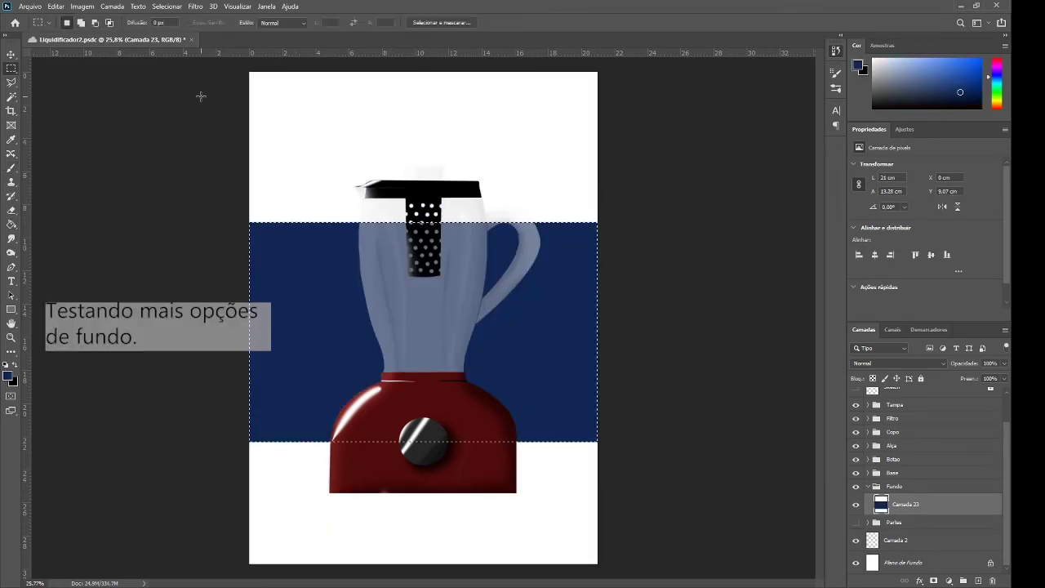
{"action": "key", "text": "Delete"}
{"action": "left_click_drag", "start_coordinate": [302, 132], "coordinate": [590, 371]}
{"action": "left_click_drag", "start_coordinate": [340, 69], "coordinate": [634, 439]}
{"action": "key", "text": "g"}
{"action": "left_click", "coordinate": [588, 327]}
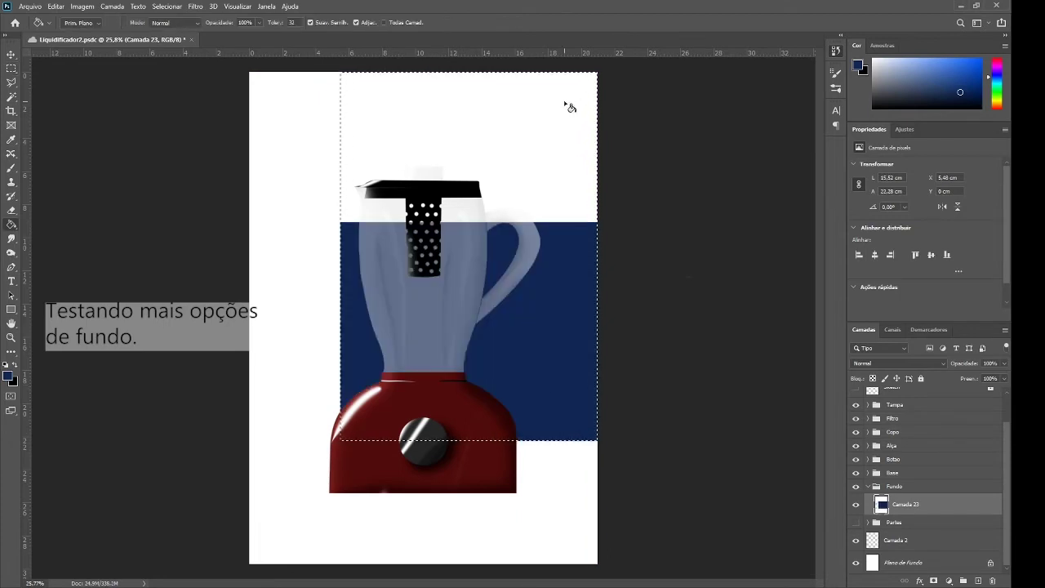
{"action": "left_click", "coordinate": [566, 105]}
{"action": "key", "text": "v"}
{"action": "key", "text": "ctrl+d"}
{"action": "left_click_drag", "start_coordinate": [531, 327], "coordinate": [611, 370]}
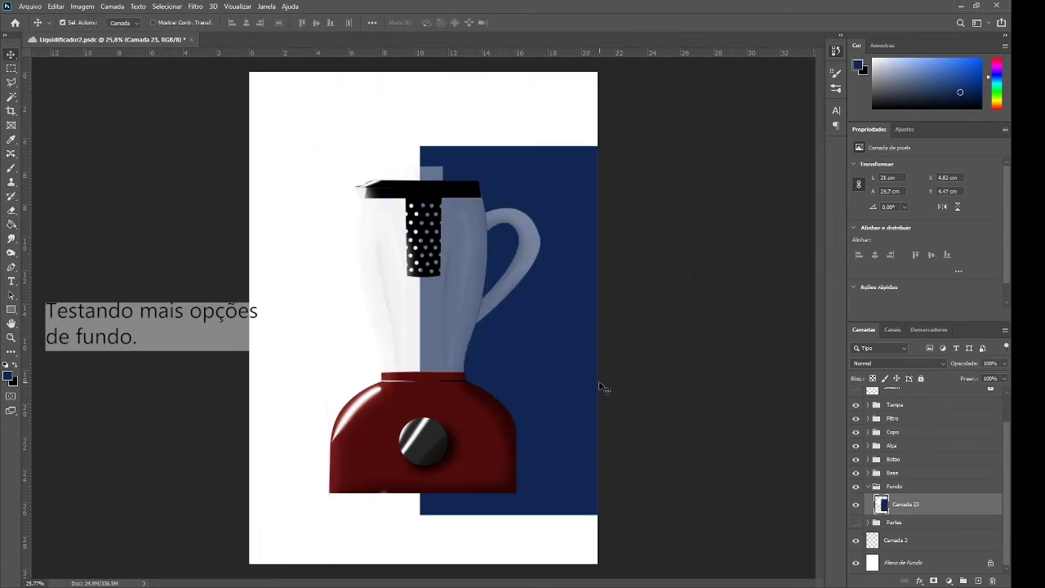
- Fill the page background dark grey and remove the old dark background layer
{"action": "left_click", "coordinate": [892, 101]}
{"action": "key", "text": "g"}
{"action": "left_click", "coordinate": [375, 139]}
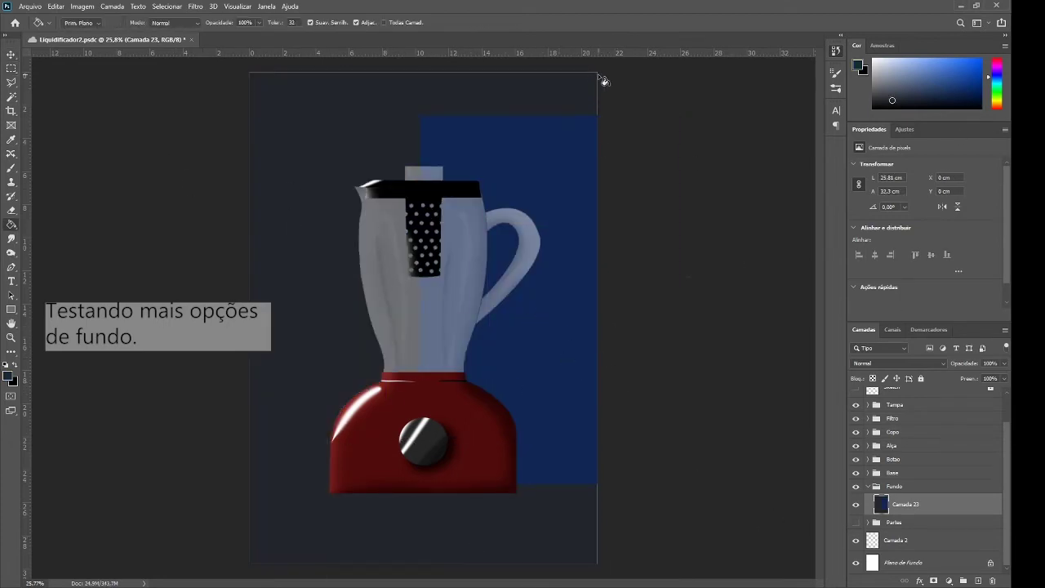
{"action": "scroll", "coordinate": [457, 276], "scroll_direction": "up", "scroll_amount": 1}
{"action": "key", "text": "b"}
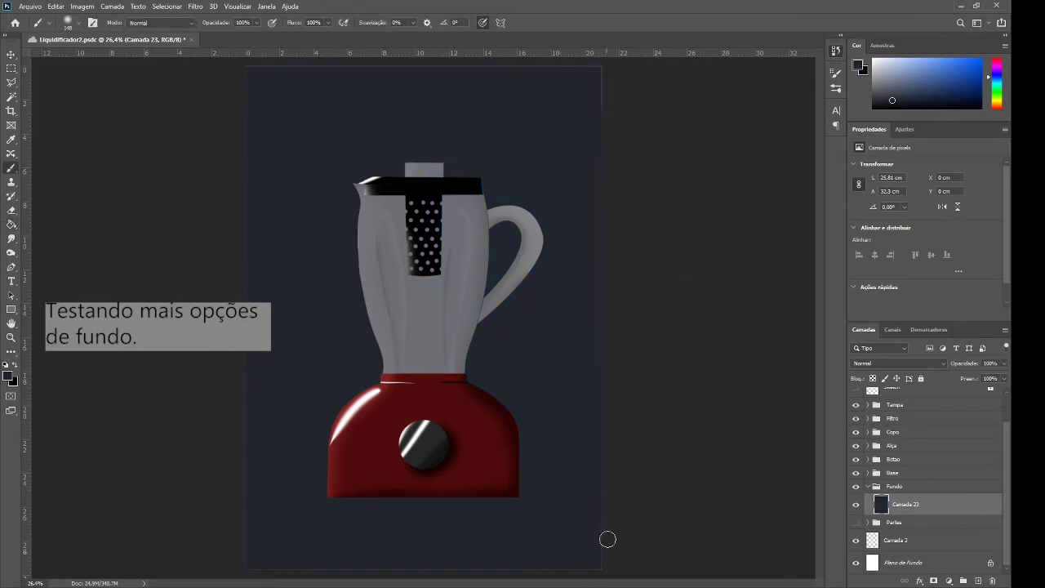
{"action": "key", "text": "ctrl+a"}
{"action": "key", "text": "ctrl+z"}
{"action": "key", "text": "ctrl+z"}
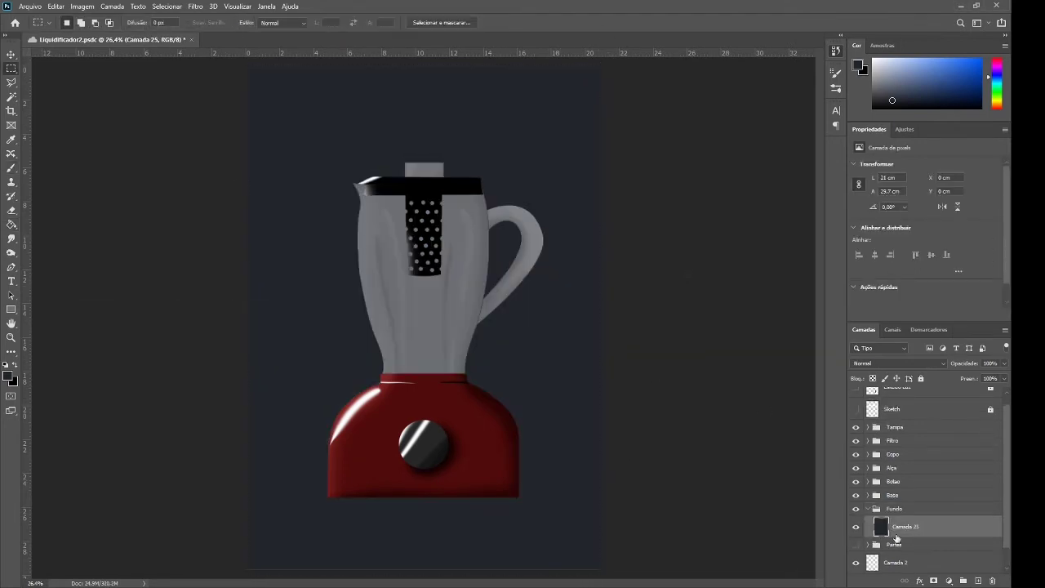
- Paint soft black shadows along the bottom of and to the right of the red base
{"action": "key", "text": "b"}
{"action": "key", "text": "d"}
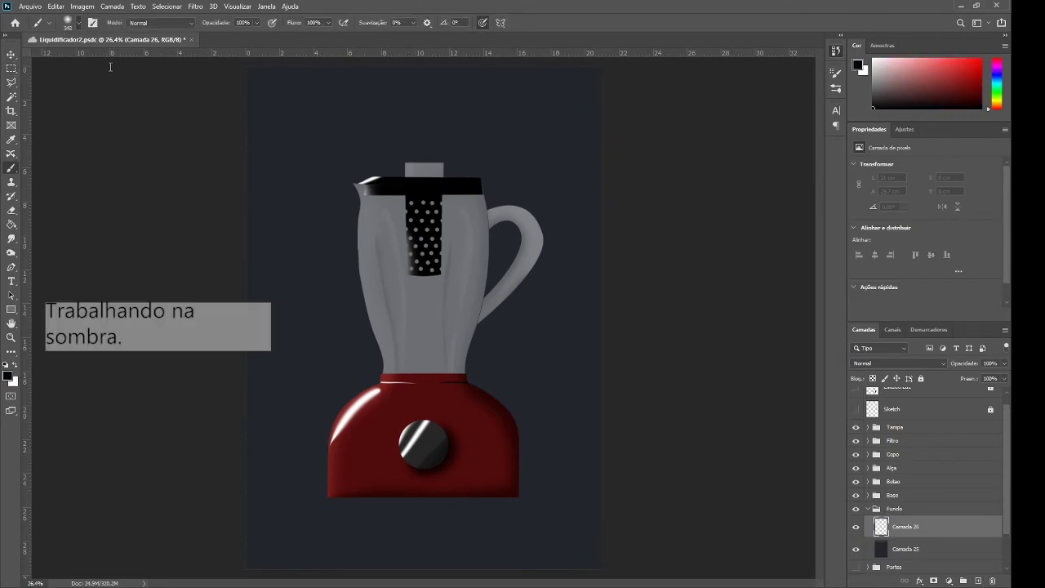
{"action": "left_click_drag", "start_coordinate": [347, 502], "coordinate": [504, 498]}
{"action": "mouse_move", "coordinate": [455, 508]}
{"action": "left_mouse_down"}
{"action": "mouse_move", "coordinate": [408, 485]}
{"action": "mouse_move", "coordinate": [483, 488]}
{"action": "left_mouse_up"}
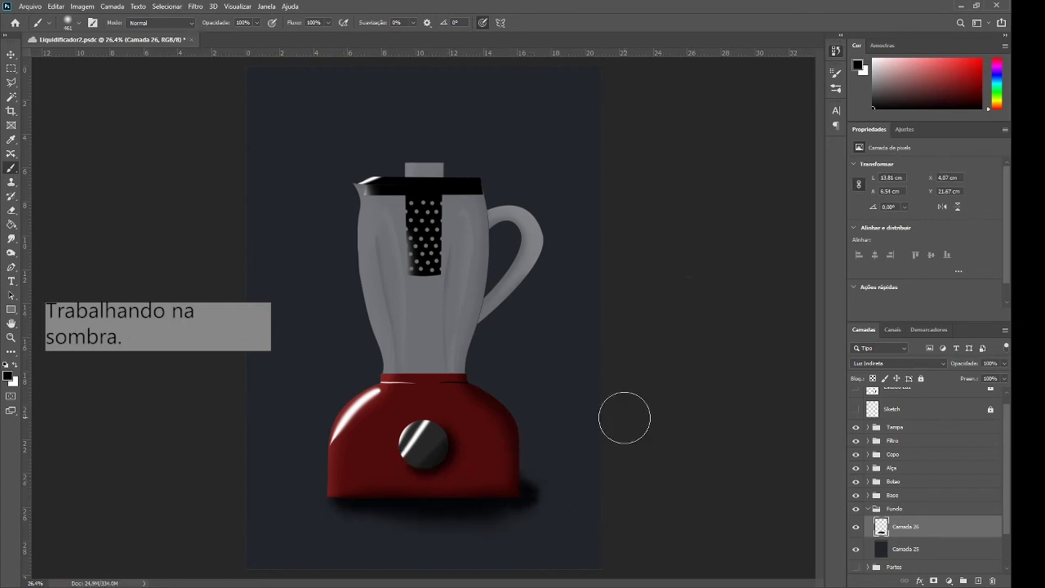
{"action": "left_click_drag", "start_coordinate": [473, 484], "coordinate": [596, 486]}
- Add new layers and deepen the shadow under and right of the base
{"action": "left_click", "coordinate": [978, 581]}
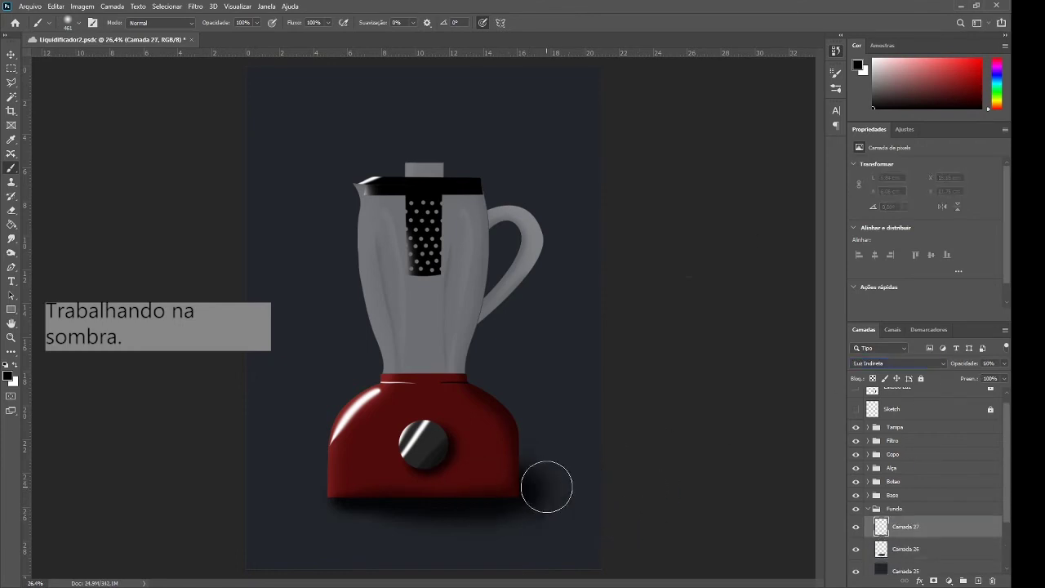
{"action": "left_click", "coordinate": [979, 580]}
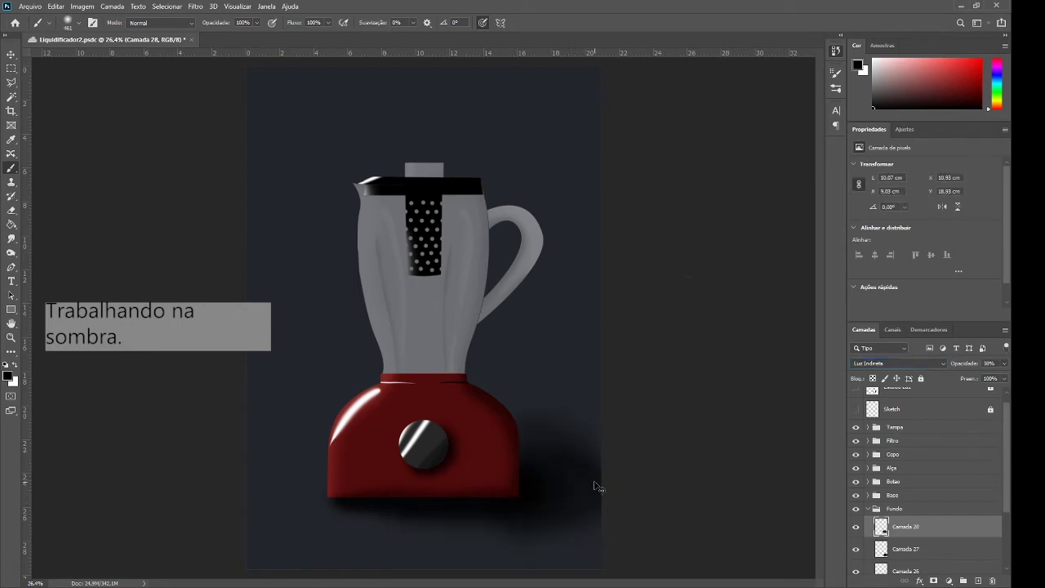
{"action": "left_click_drag", "start_coordinate": [594, 485], "coordinate": [525, 497]}
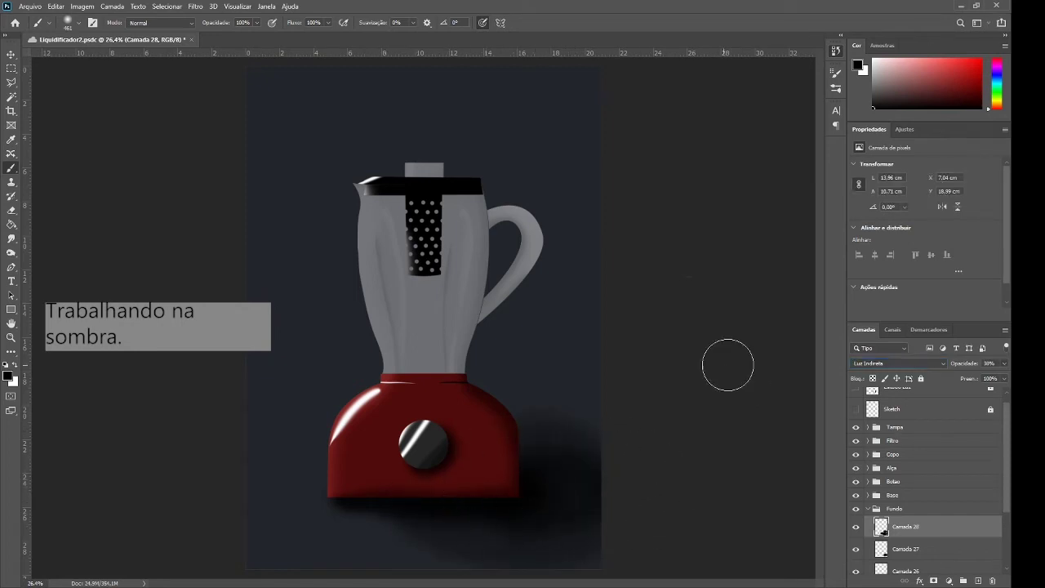
{"action": "left_click", "coordinate": [881, 472], "text": "ctrl"}
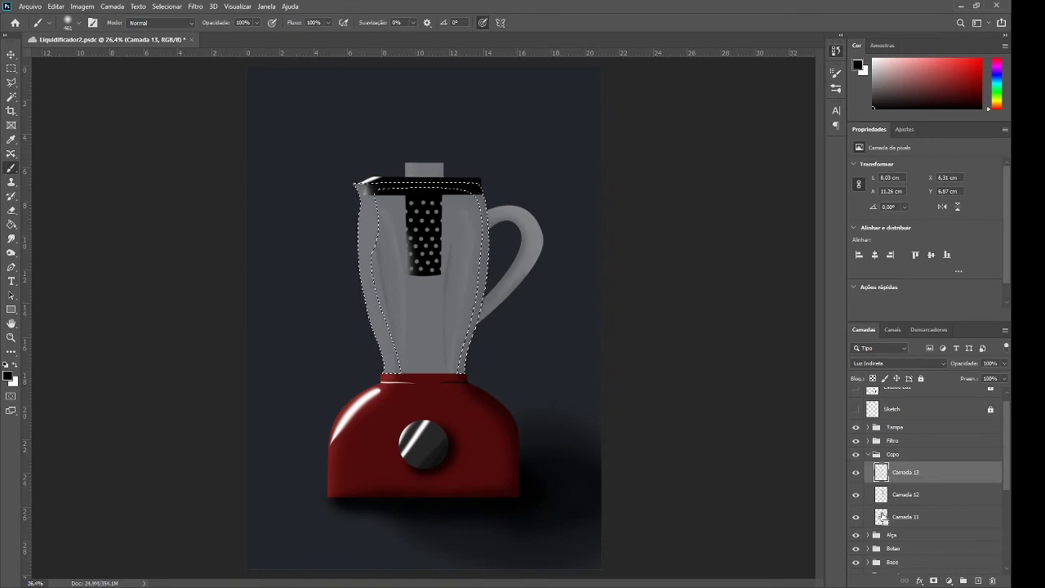
- Paint white highlight streaks along the jar's inner folds on a new layer, then deselect
{"action": "key", "text": "ctrl+shift+alt+n"}
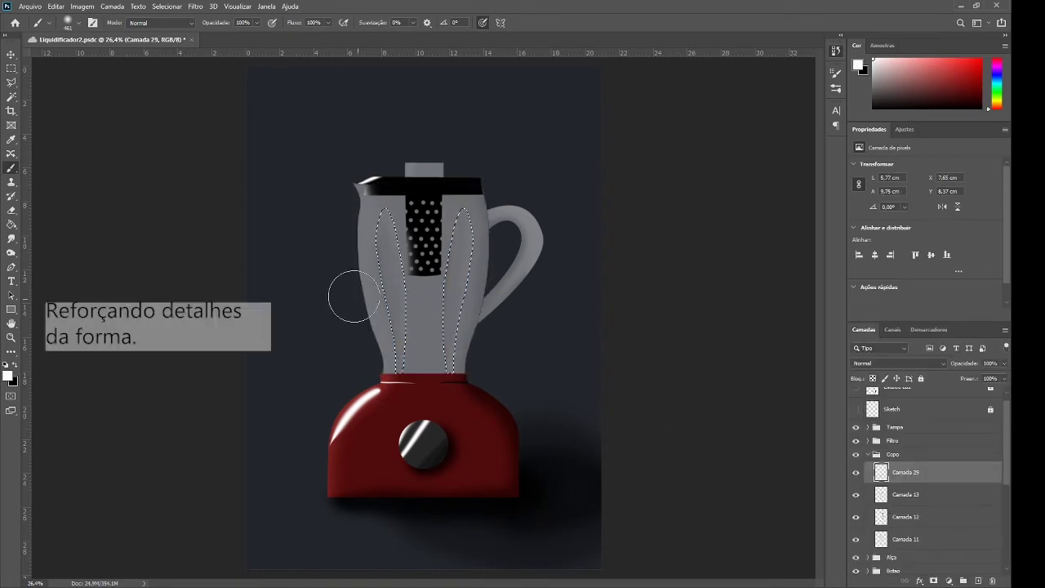
{"action": "key", "text": "bracketright"}
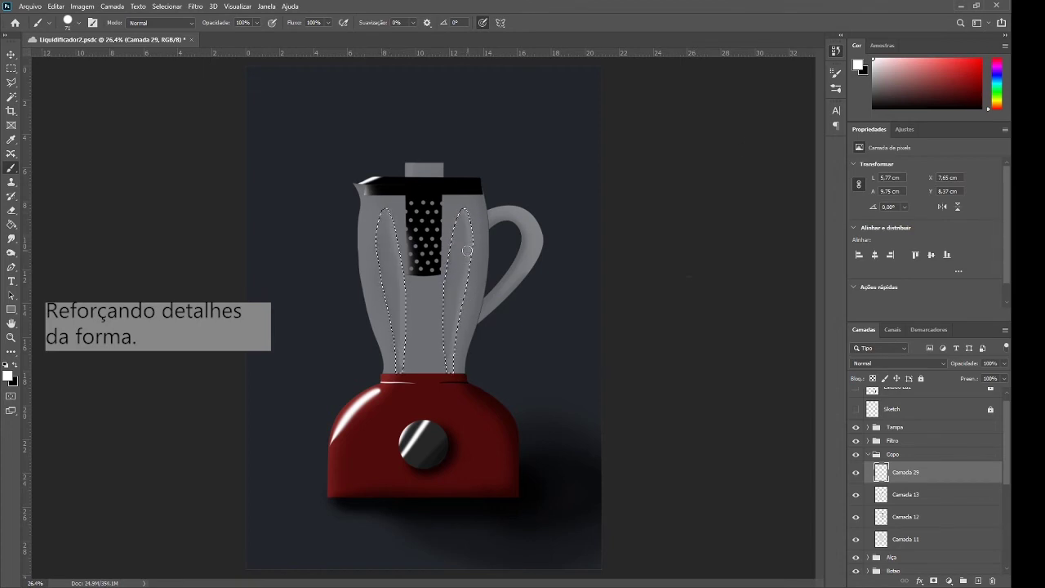
{"action": "key", "text": "x"}
{"action": "key", "text": "ctrl+d"}
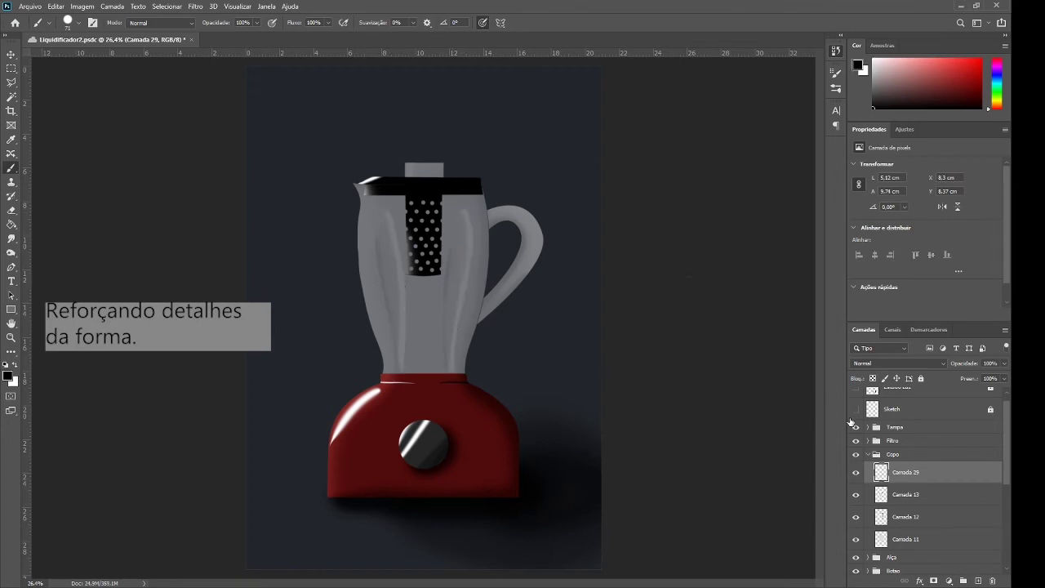
{"action": "scroll", "coordinate": [424, 318], "scroll_direction": "up", "scroll_amount": 1}
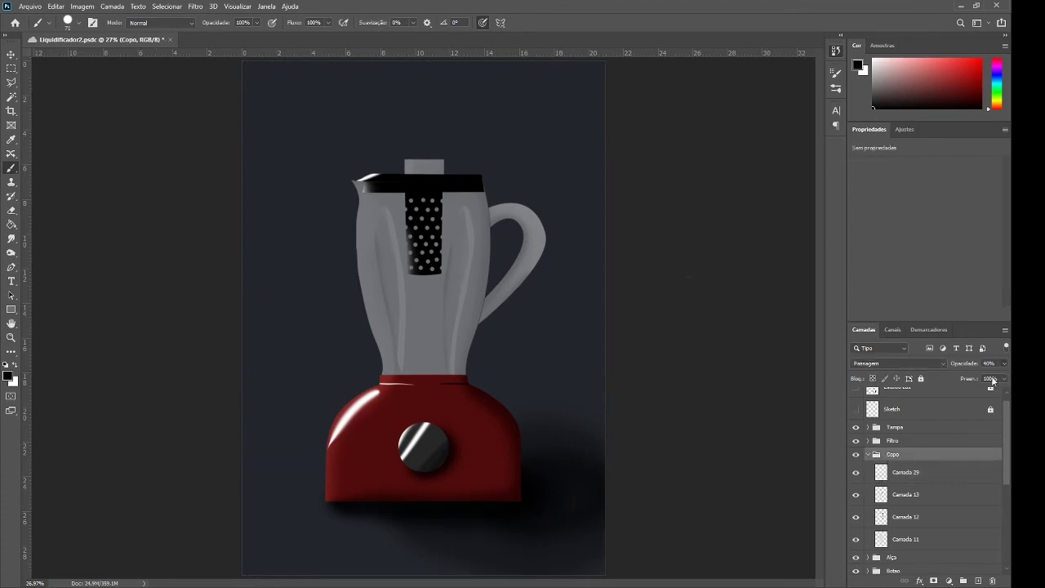
- Move the dotted Filtro group behind the jar and select the jar highlight layer
{"action": "left_click_drag", "start_coordinate": [903, 441], "coordinate": [905, 462]}
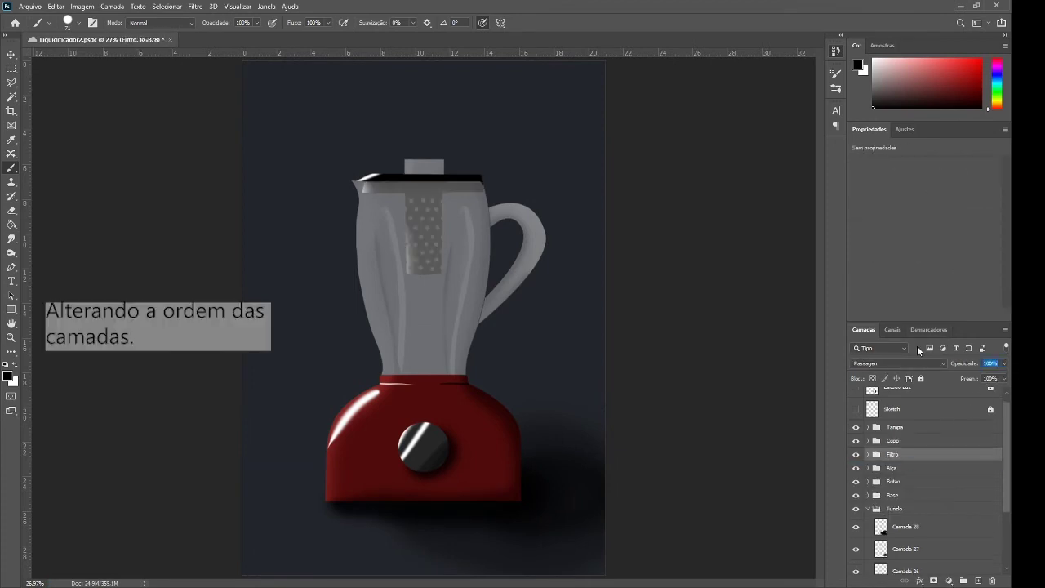
{"action": "scroll", "coordinate": [484, 274], "scroll_direction": "up", "scroll_amount": 3}
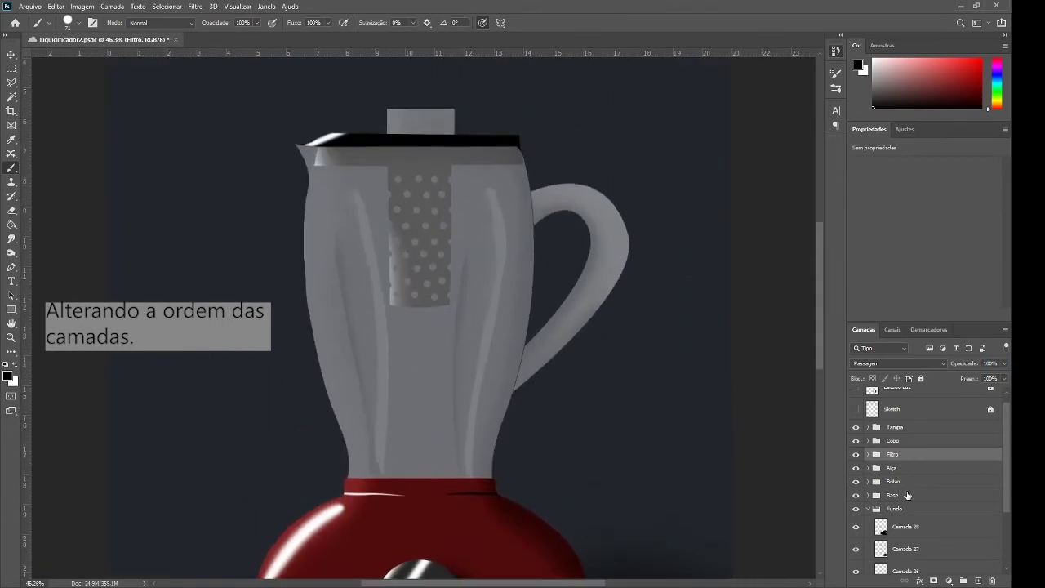
{"action": "left_click", "coordinate": [867, 440]}
{"action": "left_click", "coordinate": [905, 470]}
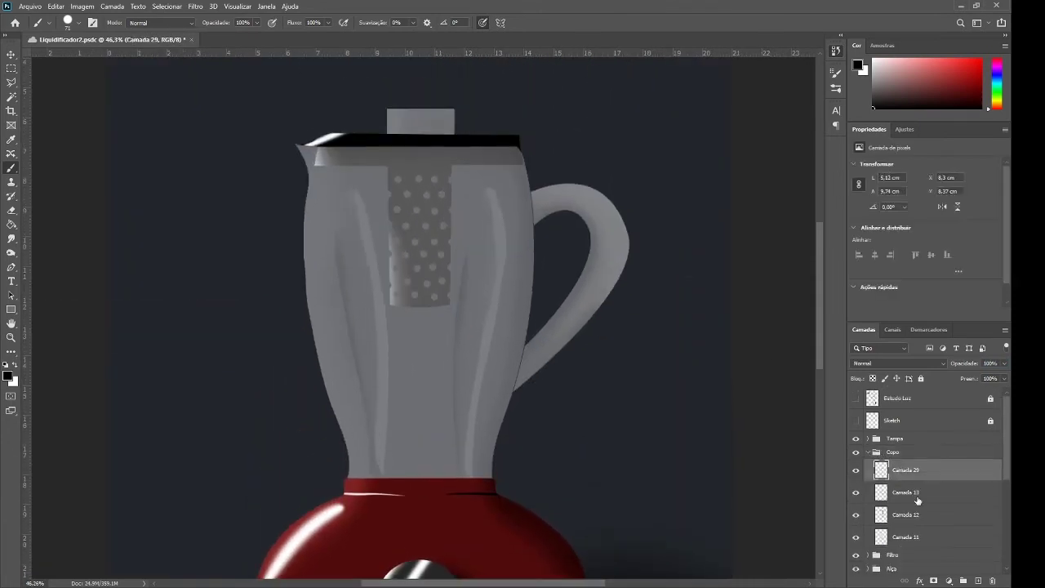
{"action": "left_click", "coordinate": [905, 536], "text": "shift"}
{"action": "left_click", "coordinate": [905, 470]}
- Set the highlight layer to Luz Indireta at about 23% opacity and add a Tampinha layer
{"action": "left_click_drag", "start_coordinate": [1004, 363], "coordinate": [1004, 370]}
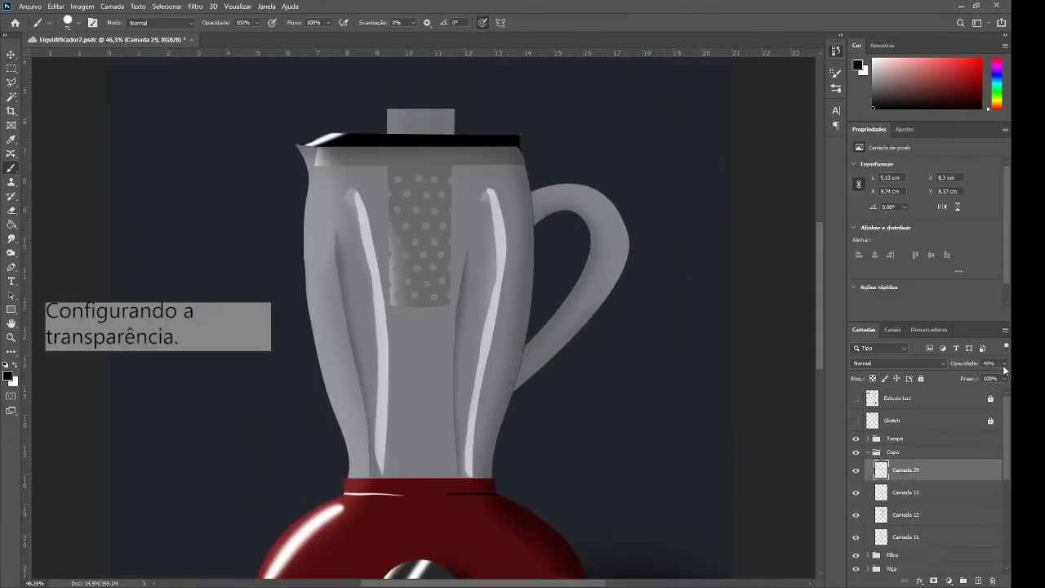
{"action": "key", "text": "shift+alt+f"}
{"action": "key", "text": "m"}
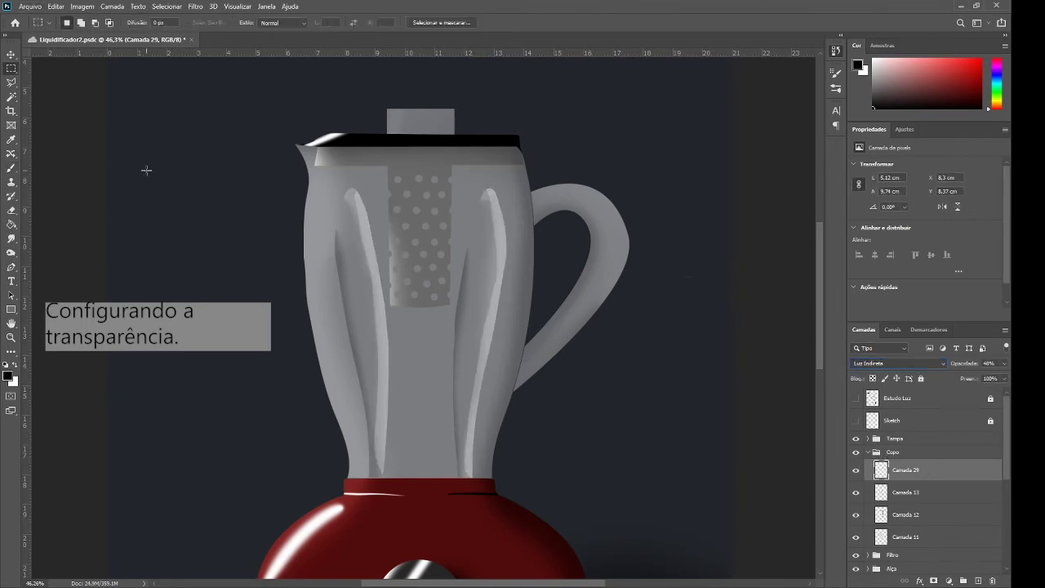
{"action": "left_click_drag", "start_coordinate": [968, 373], "coordinate": [955, 372]}
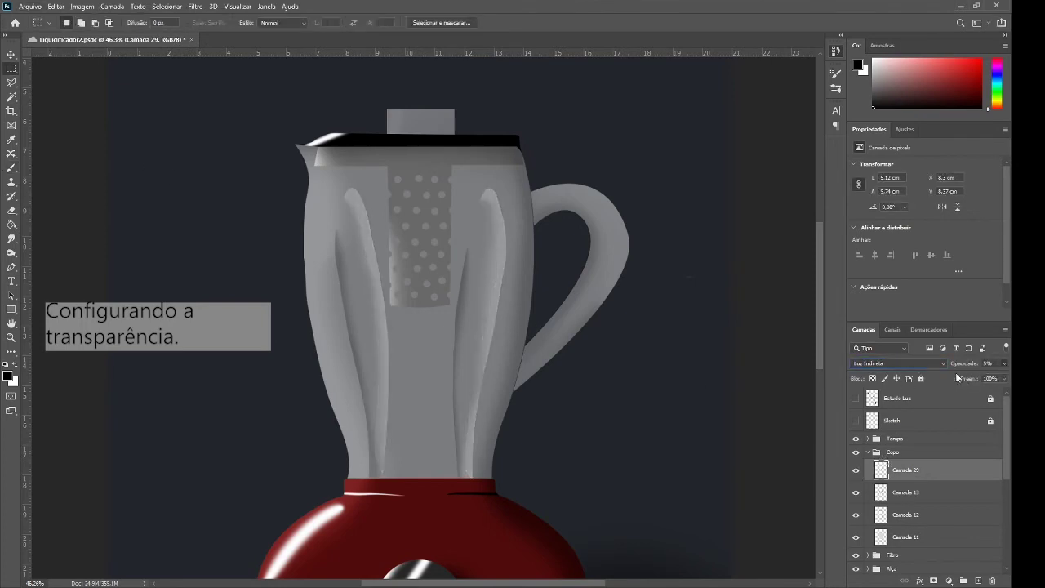
{"action": "key", "text": "ctrl+minus"}
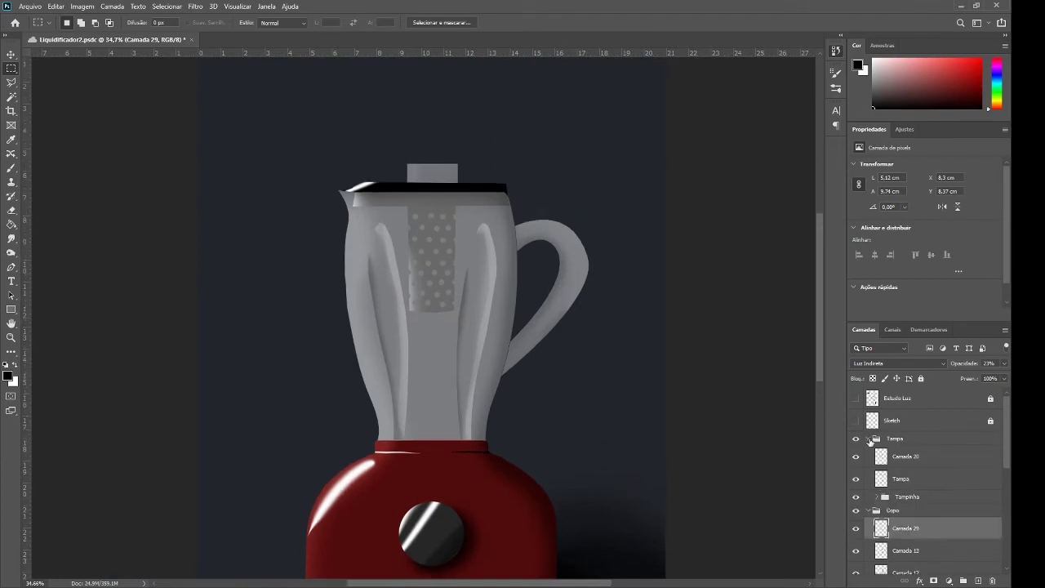
{"action": "left_click", "coordinate": [963, 580]}
- Switch to the Brush, select the lid knob layers and undo layer Camada 21
{"action": "scroll", "coordinate": [441, 147], "scroll_direction": "up", "scroll_amount": 5}
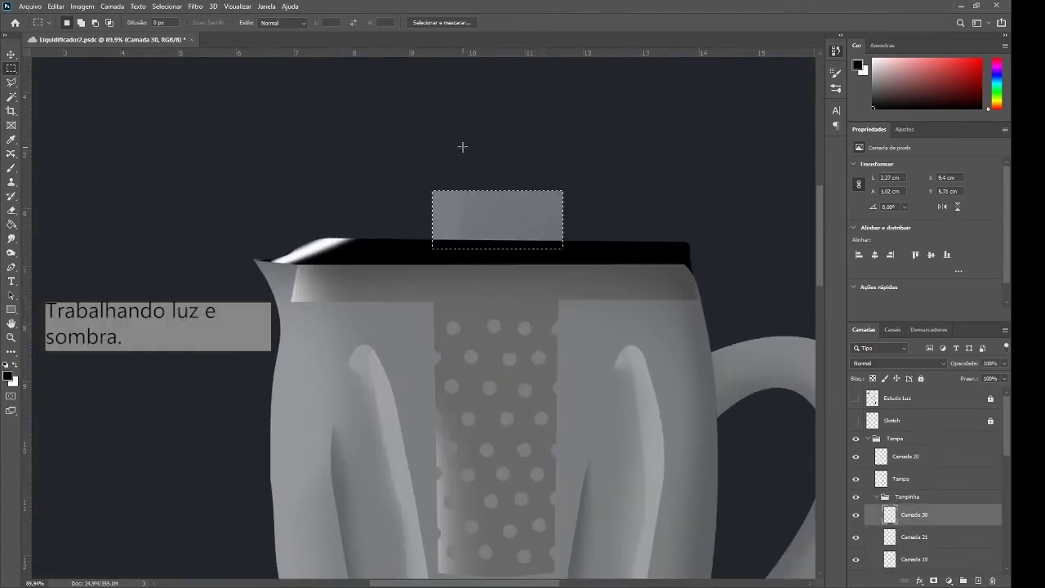
{"action": "key", "text": "b"}
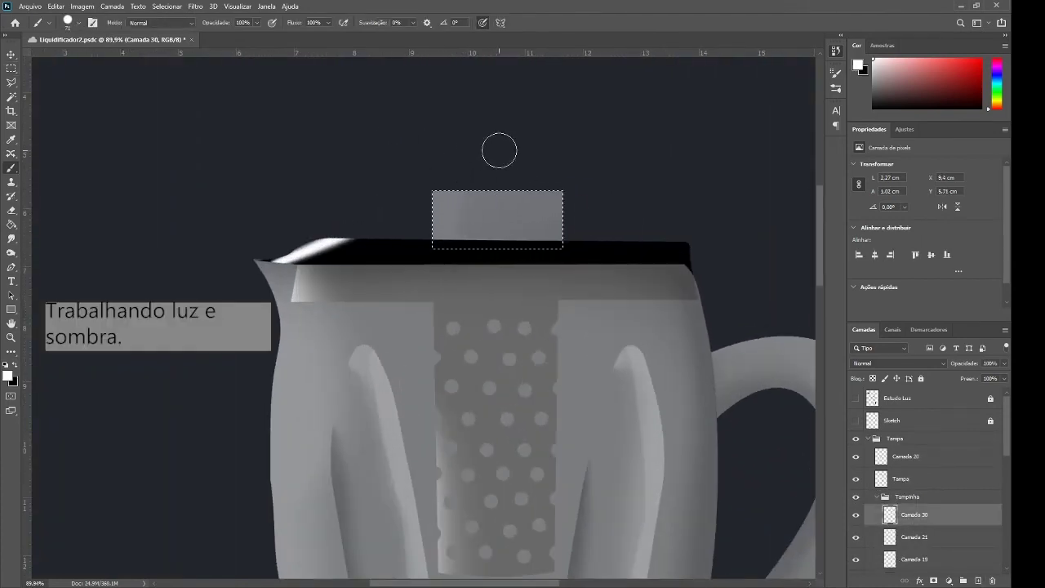
{"action": "left_click", "coordinate": [907, 501]}
{"action": "left_click", "coordinate": [914, 515]}
{"action": "scroll", "coordinate": [915, 515], "scroll_direction": "down", "scroll_amount": 1}
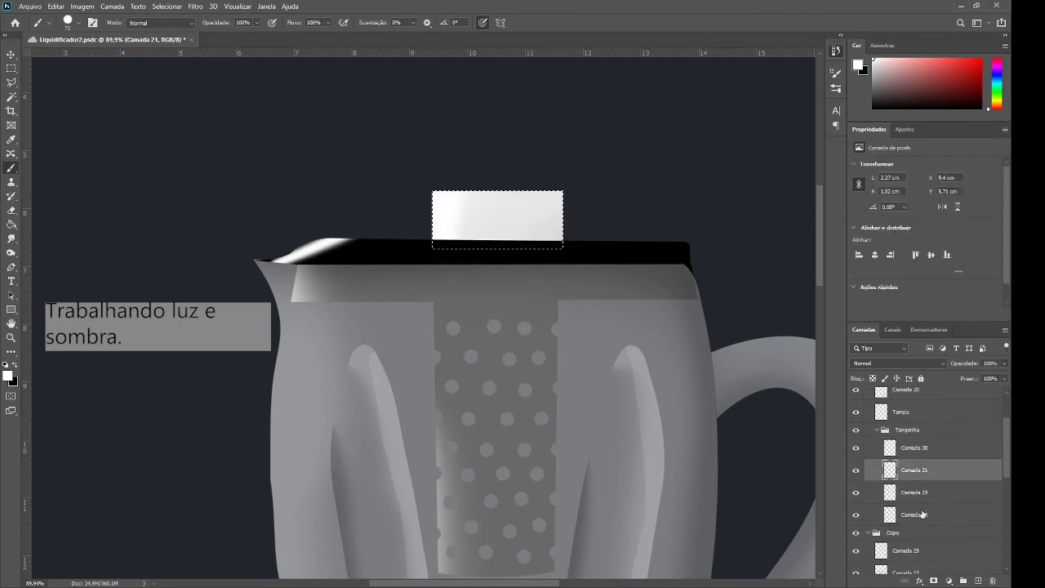
{"action": "left_click", "coordinate": [922, 447], "text": "ctrl"}
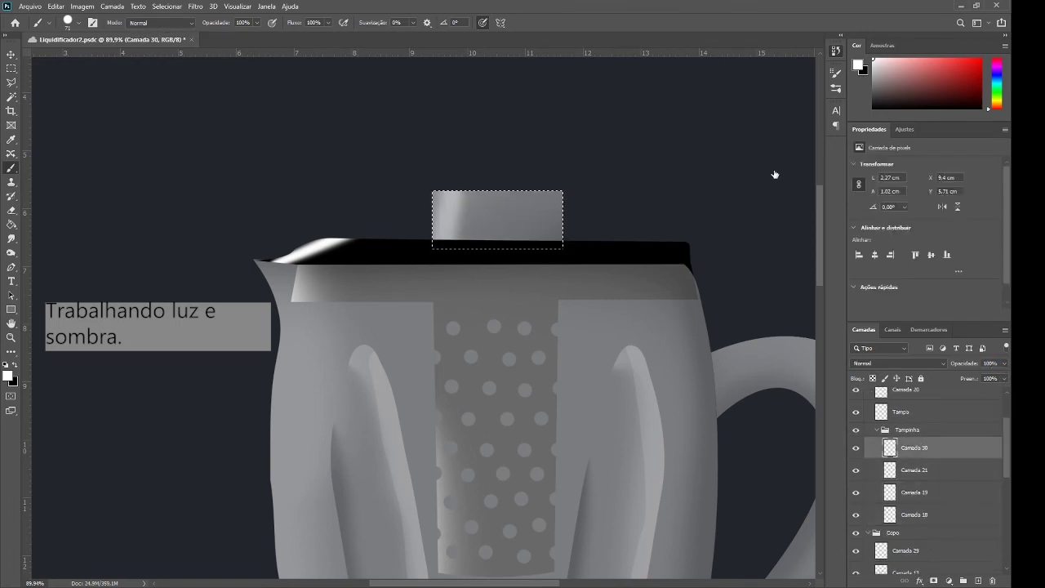
{"action": "left_click", "coordinate": [909, 471]}
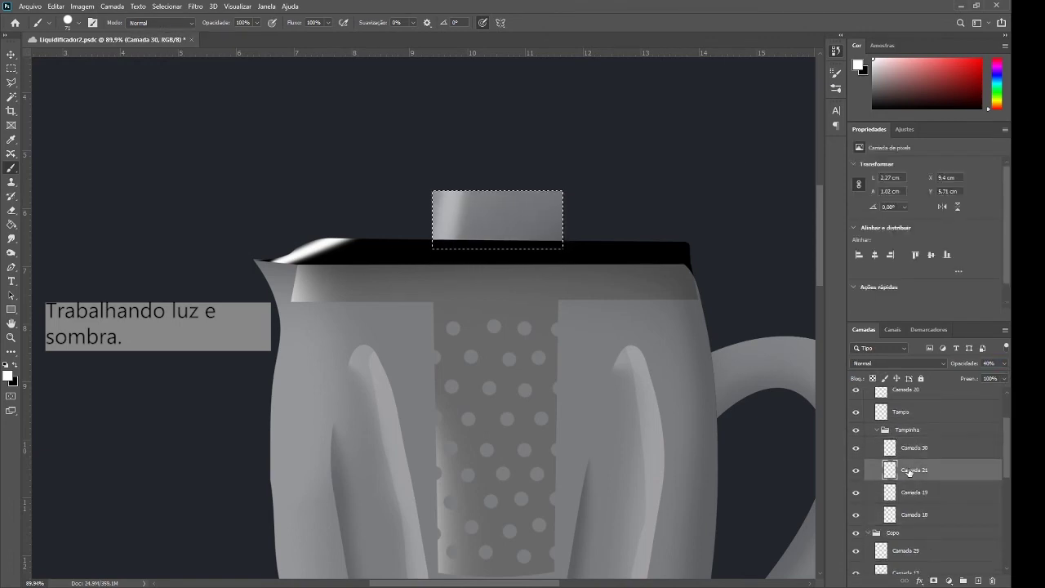
{"action": "key", "text": "ctrl+z"}
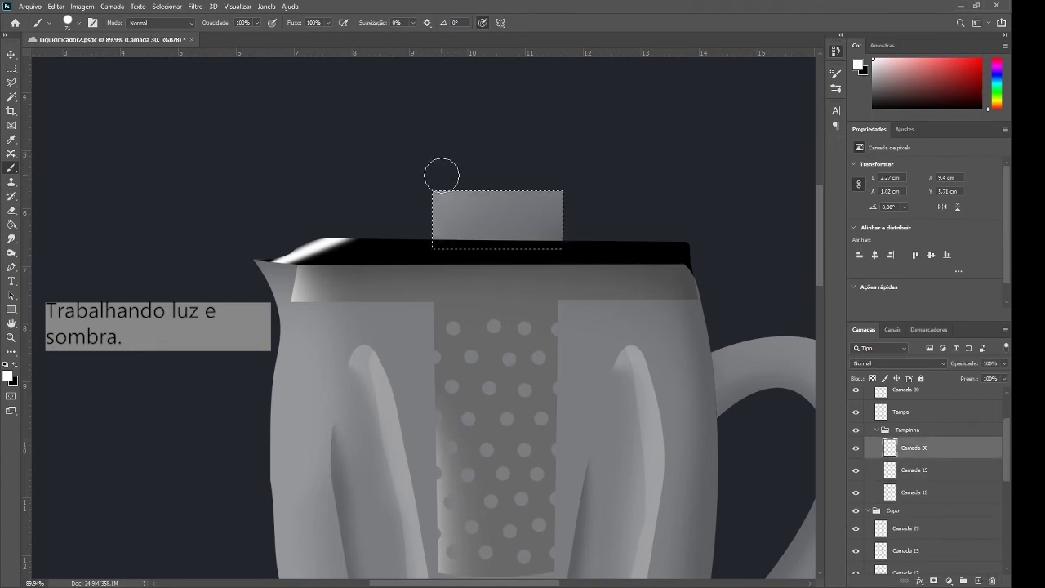
- Paint a white highlight down the lid knob's left edge, collapse its group and add a layer
{"action": "left_click_drag", "start_coordinate": [443, 159], "coordinate": [442, 245]}
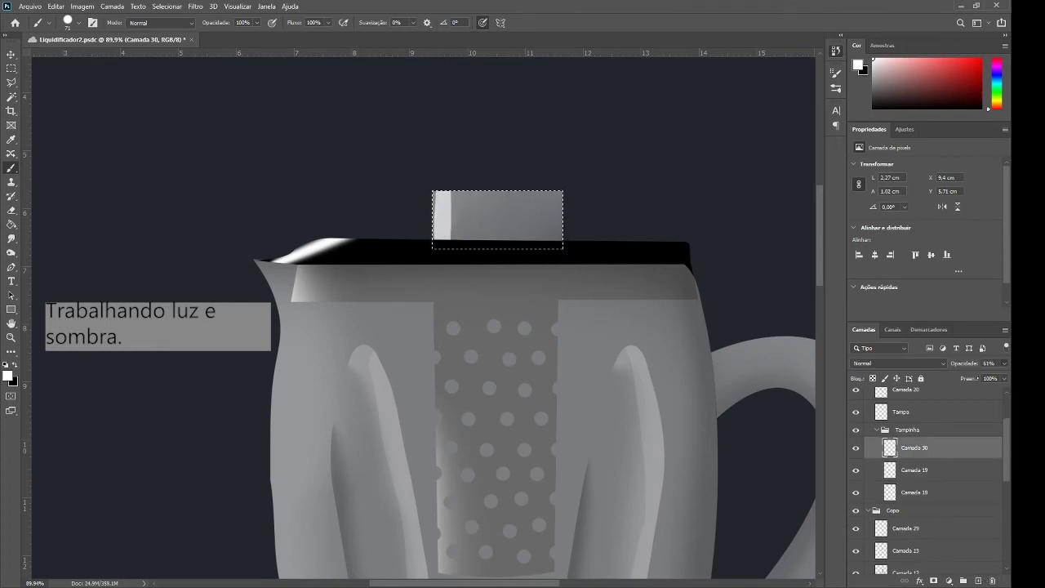
{"action": "key", "text": "ctrl+0"}
{"action": "left_click", "coordinate": [876, 429]}
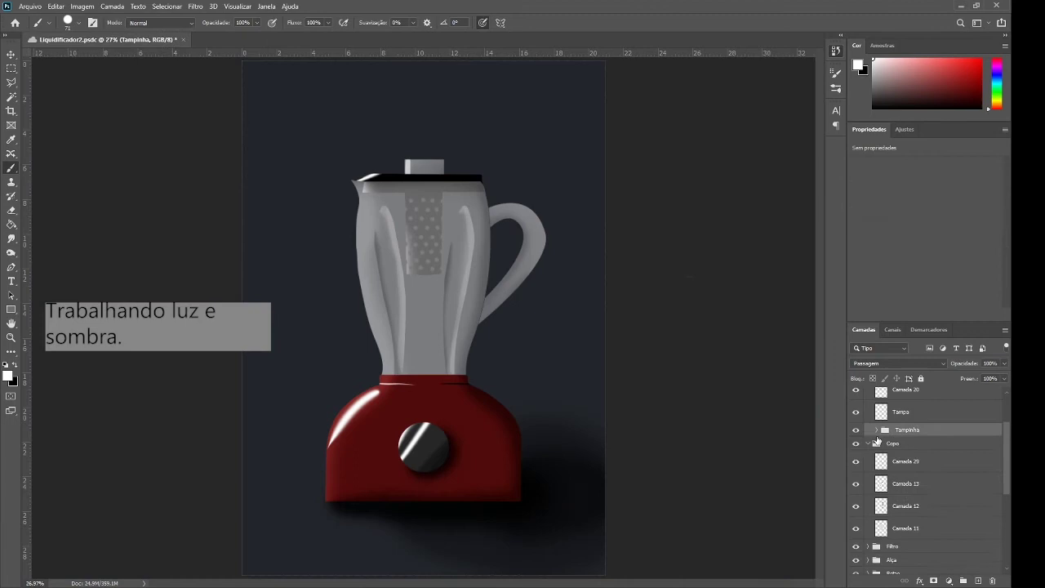
{"action": "left_click", "coordinate": [912, 472]}
{"action": "key", "text": "ctrl+shift+alt+n"}
- Load the two inner streak outlines and paint white highlights along their edges
{"action": "scroll", "coordinate": [385, 204], "scroll_direction": "up", "scroll_amount": 2}
{"action": "scroll", "coordinate": [326, 154], "scroll_direction": "down", "scroll_amount": 1}
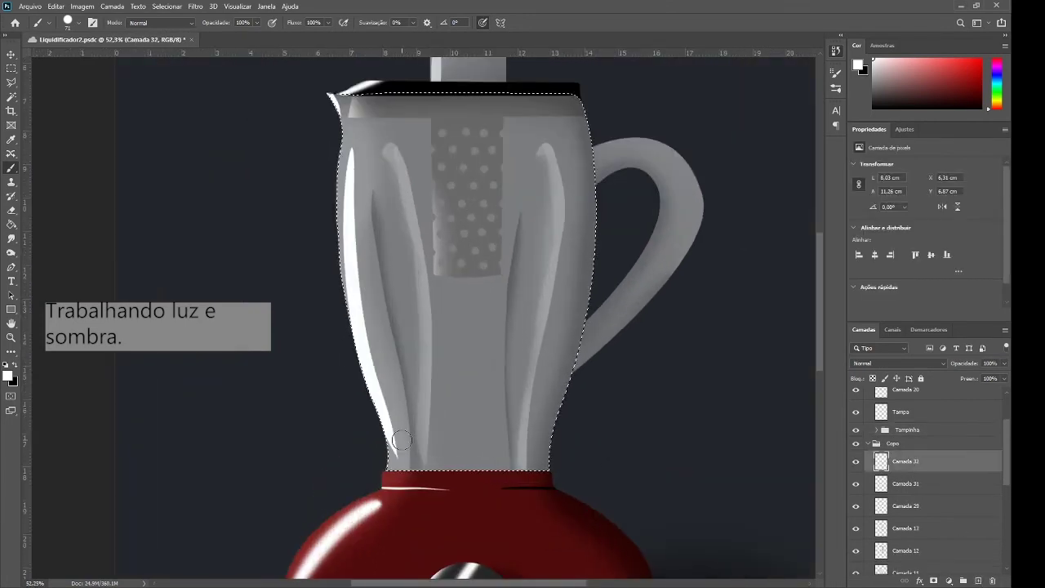
{"action": "scroll", "coordinate": [401, 440], "scroll_direction": "down", "scroll_amount": 2}
{"action": "scroll", "coordinate": [482, 200], "scroll_direction": "up", "scroll_amount": 1}
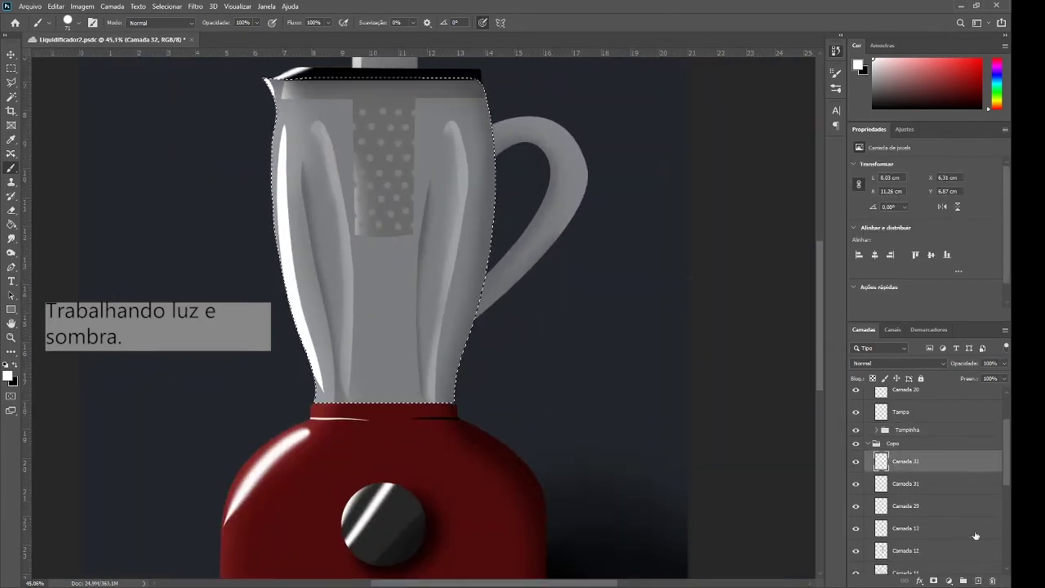
{"action": "left_click", "coordinate": [928, 329]}
{"action": "left_click", "coordinate": [881, 531], "text": "ctrl"}
{"action": "left_click", "coordinate": [863, 329]}
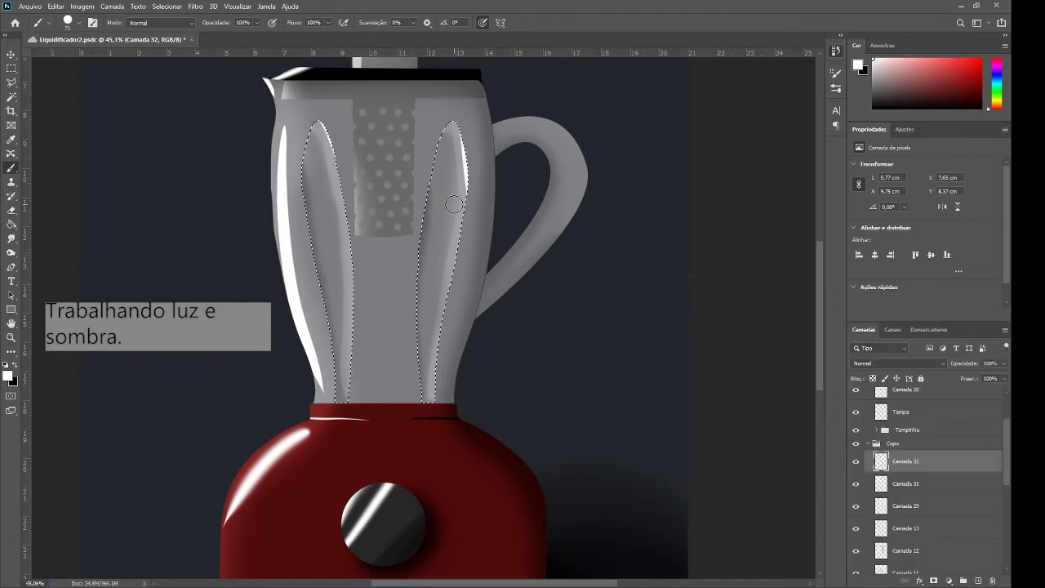
{"action": "mouse_move", "coordinate": [465, 336]}
{"action": "left_mouse_down"}
{"action": "mouse_move", "coordinate": [462, 123]}
{"action": "mouse_move", "coordinate": [462, 204]}
{"action": "left_mouse_up"}
{"action": "left_click_drag", "start_coordinate": [330, 122], "coordinate": [336, 359]}
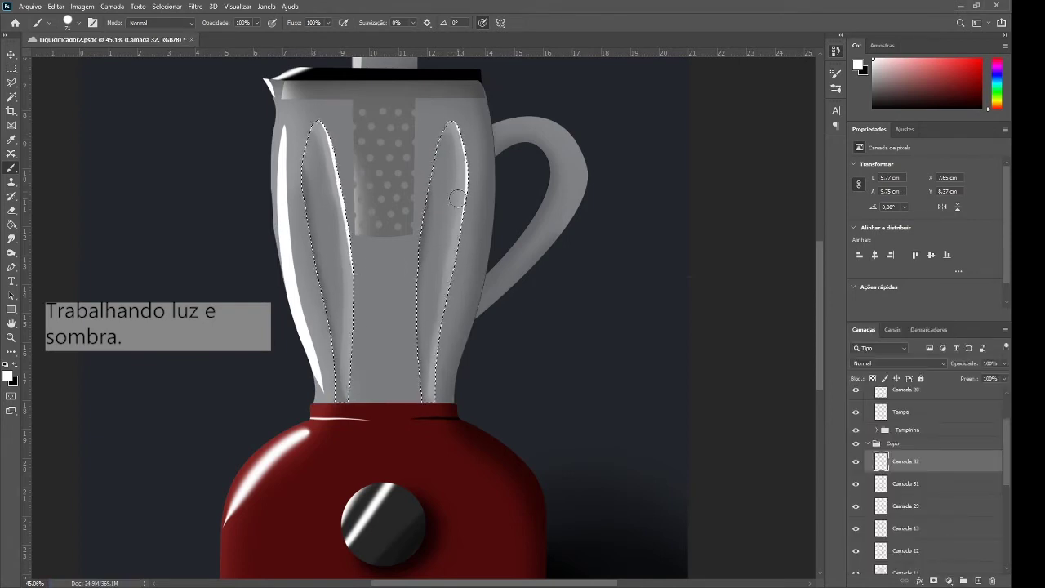
{"action": "left_click_drag", "start_coordinate": [458, 199], "coordinate": [461, 283]}
{"action": "key", "text": "ctrl+d"}
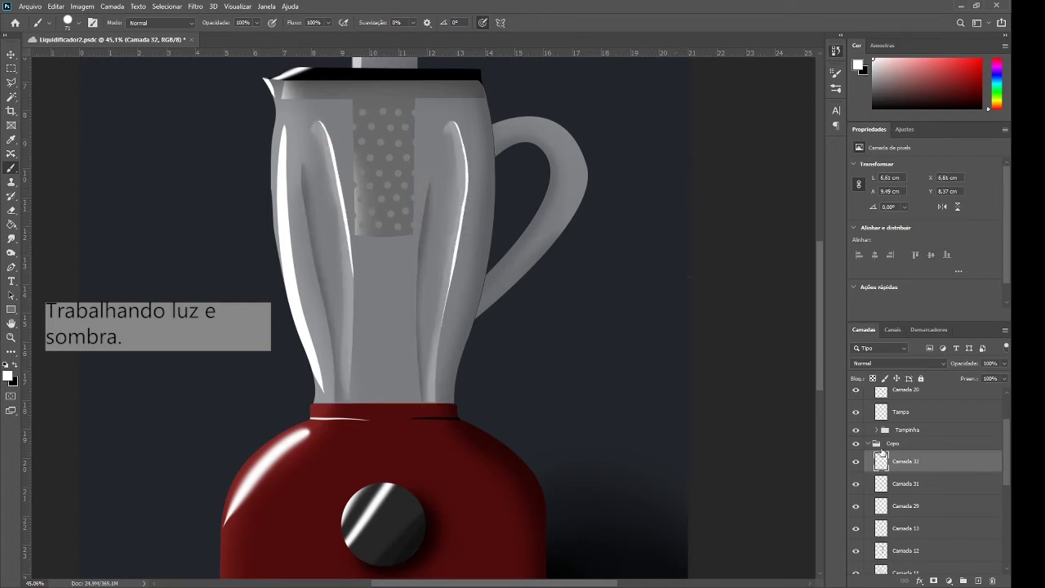
- Load the handle's outline as a selection and add a new empty layer for it
{"action": "left_click", "coordinate": [870, 444]}
{"action": "left_click", "coordinate": [880, 488], "text": "ctrl"}
{"action": "left_click", "coordinate": [977, 581]}
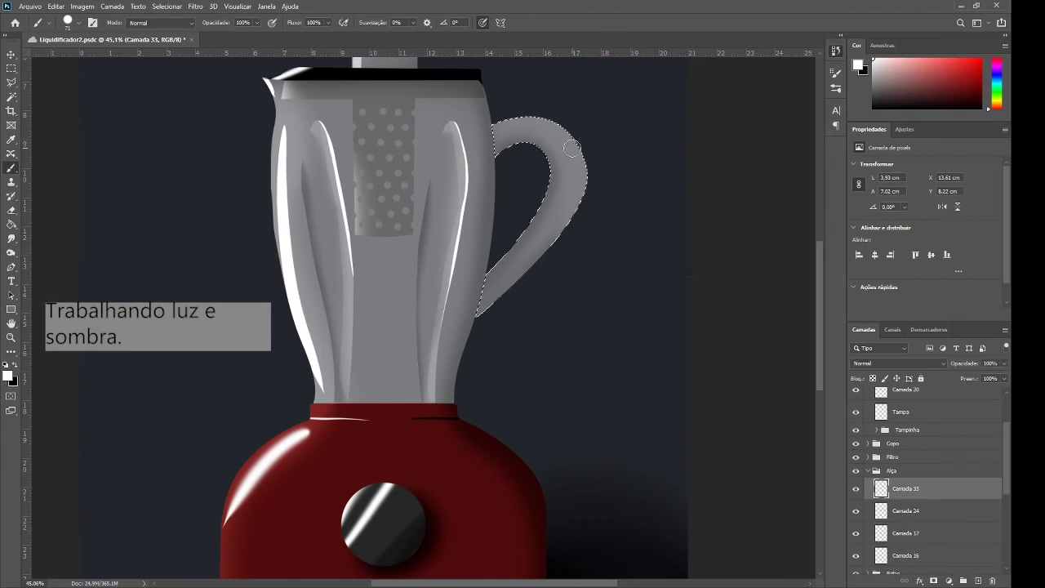
- Fill the handle selection white and paint a white highlight along its upper curve on Camada 33
{"action": "scroll", "coordinate": [931, 490], "scroll_direction": "down", "scroll_amount": 1}
{"action": "key", "text": "alt+BackSpace"}
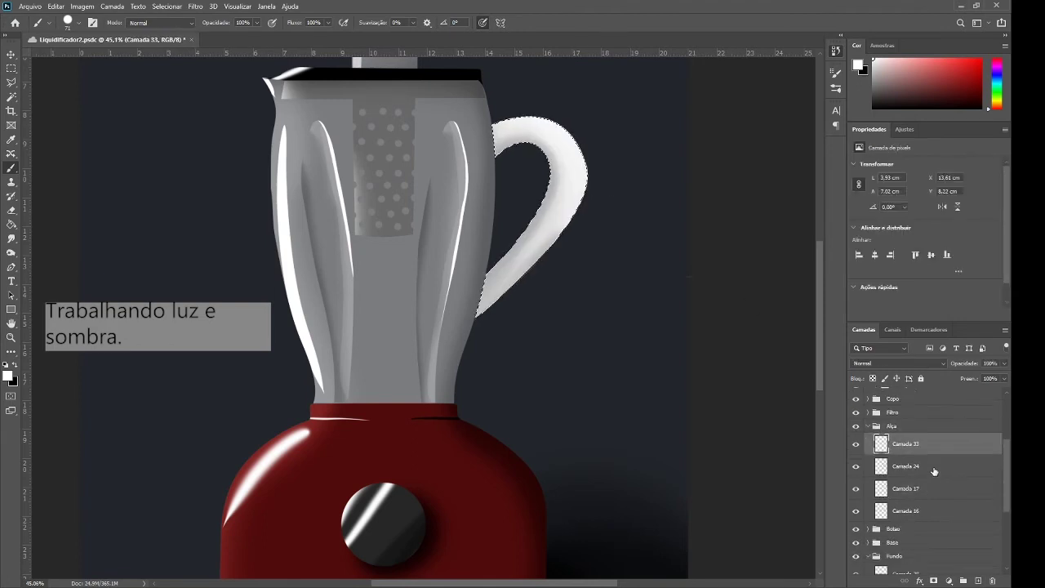
{"action": "left_click", "coordinate": [906, 466]}
{"action": "left_click", "coordinate": [905, 511], "text": "shift"}
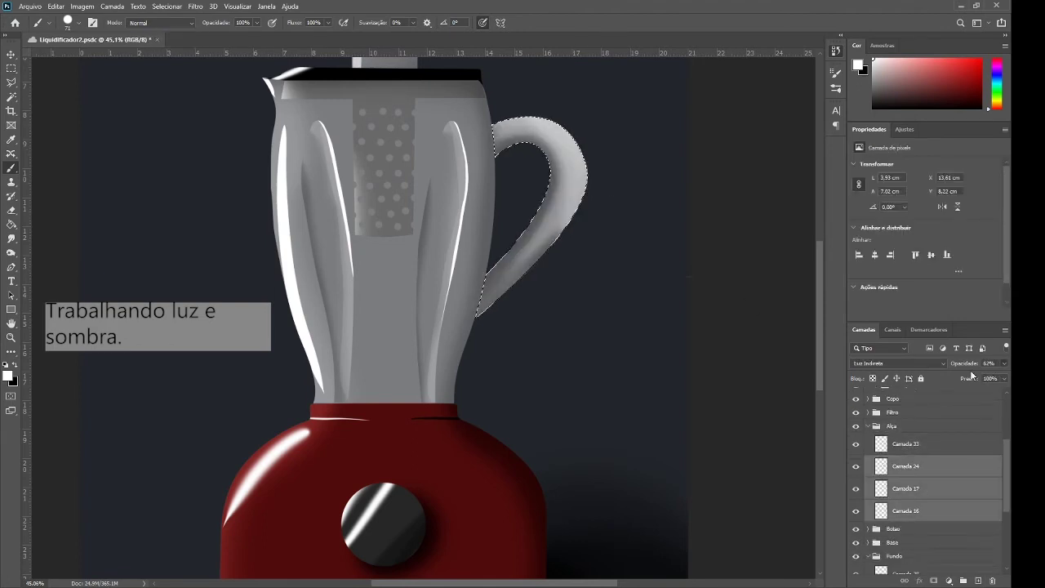
{"action": "left_click", "coordinate": [940, 440]}
{"action": "left_click_drag", "start_coordinate": [545, 122], "coordinate": [582, 176]}
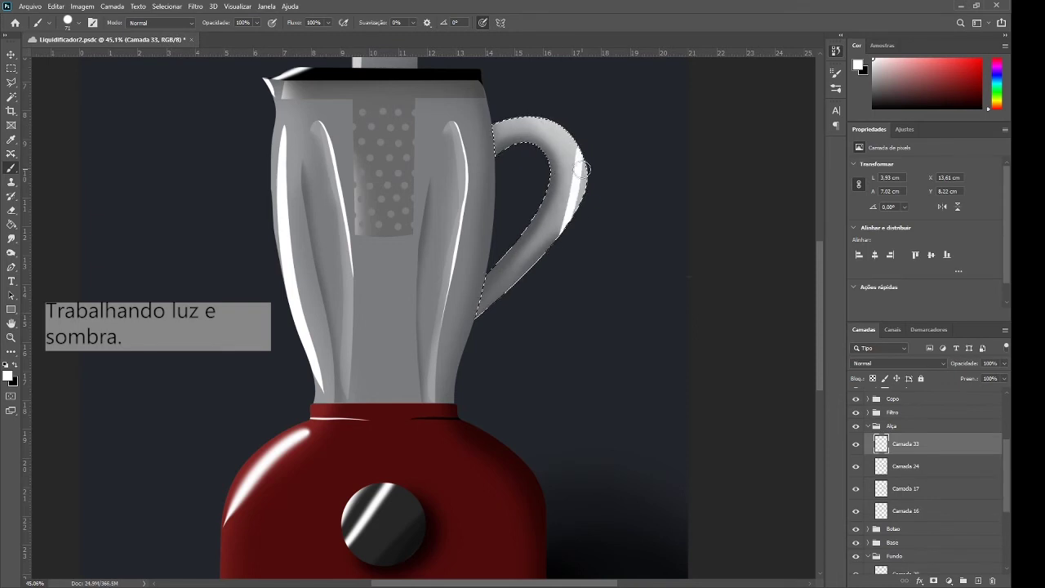
{"action": "key", "text": "ctrl+d"}
- Soften handle shading layers Camada 24, 17 and 16 by erasing, then load the jug outline on a new layer
{"action": "scroll", "coordinate": [578, 212], "scroll_direction": "down", "scroll_amount": 2}
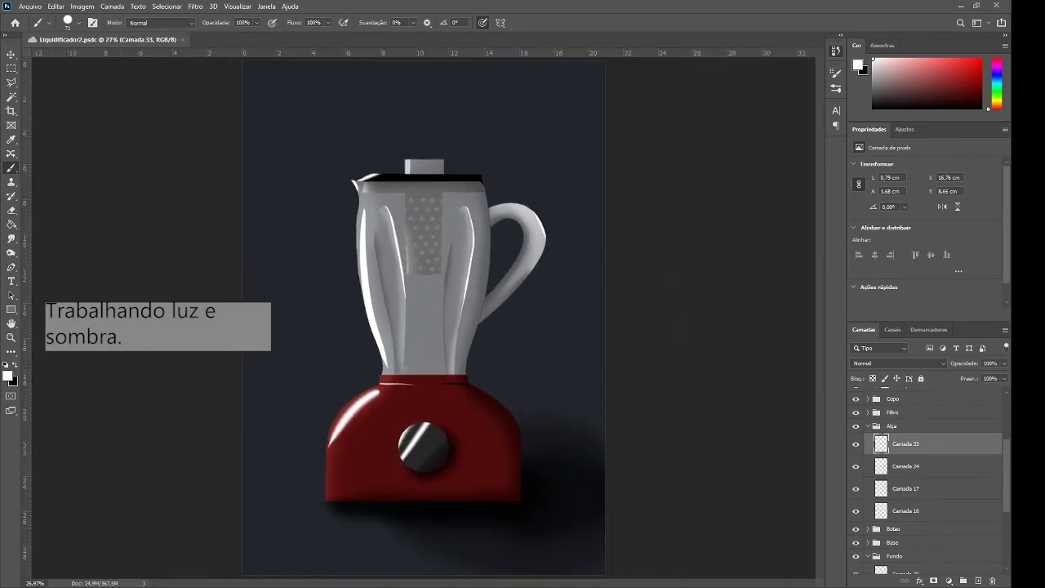
{"action": "left_click", "coordinate": [915, 466]}
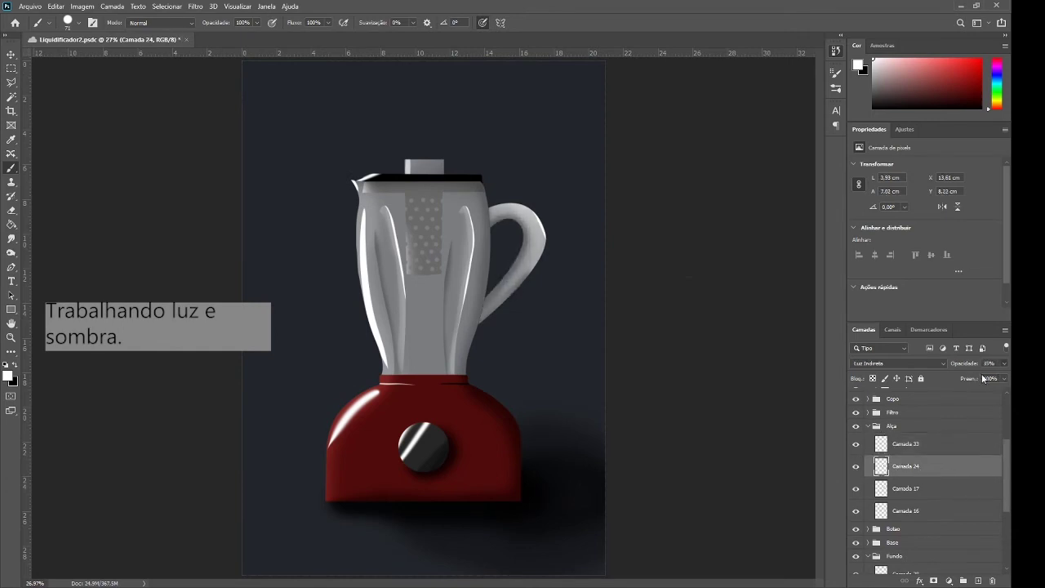
{"action": "left_click", "coordinate": [906, 488]}
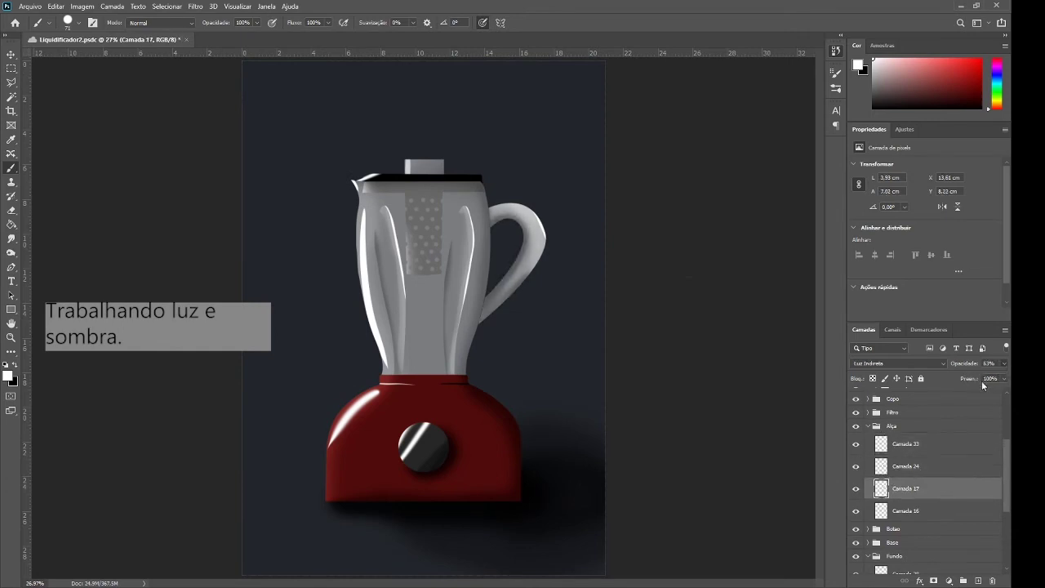
{"action": "left_click", "coordinate": [869, 512]}
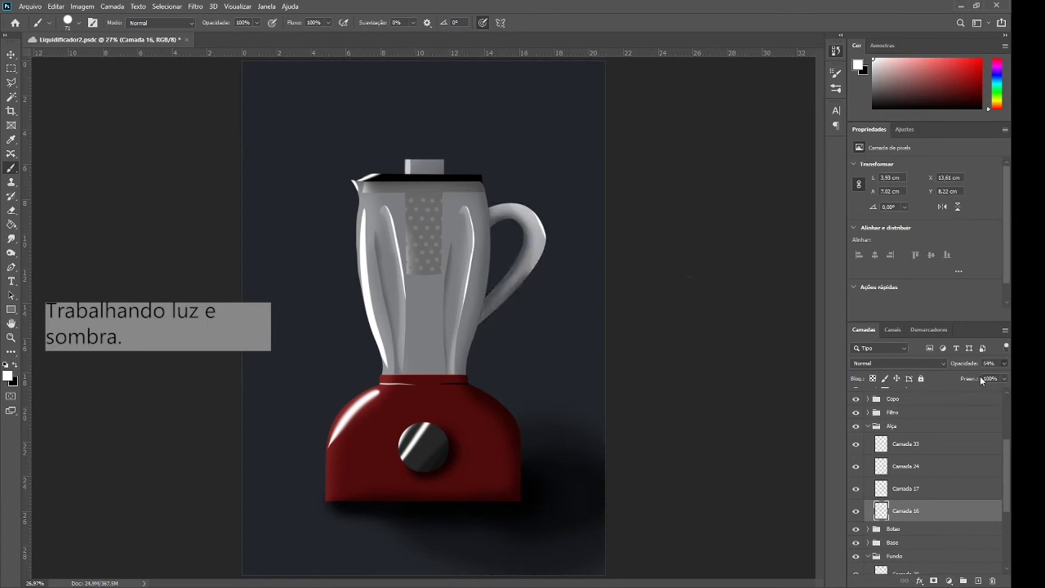
{"action": "key", "text": "e"}
{"action": "left_click_drag", "start_coordinate": [479, 241], "coordinate": [544, 273]}
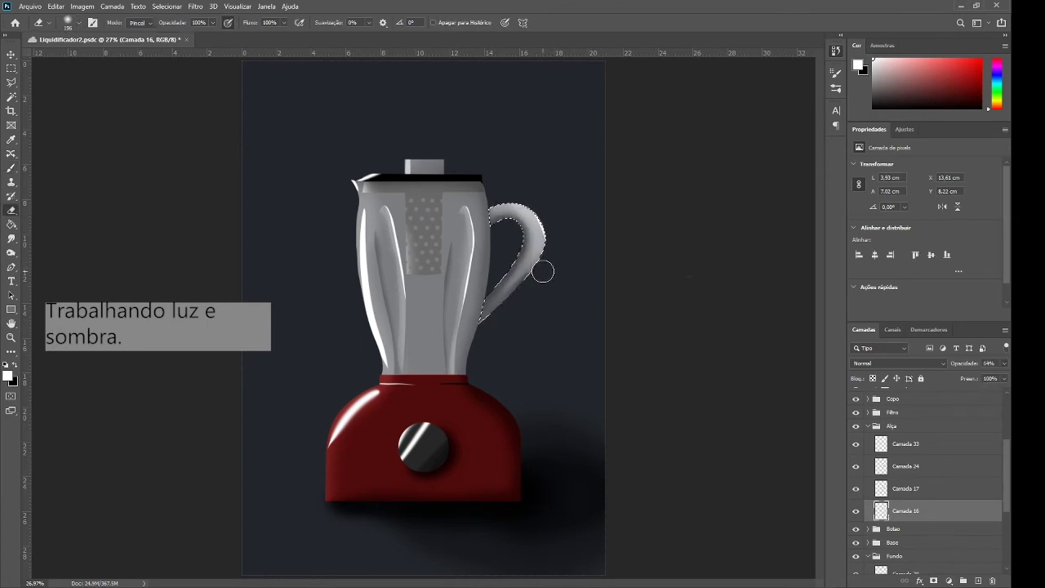
{"action": "key", "text": "ctrl+d"}
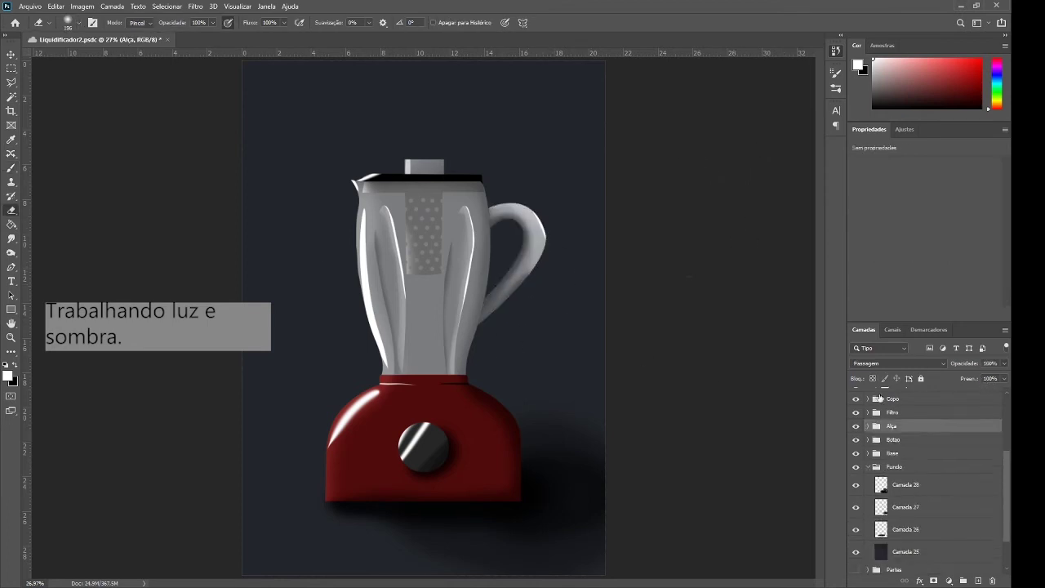
{"action": "left_click", "coordinate": [867, 399]}
{"action": "left_click", "coordinate": [902, 550]}
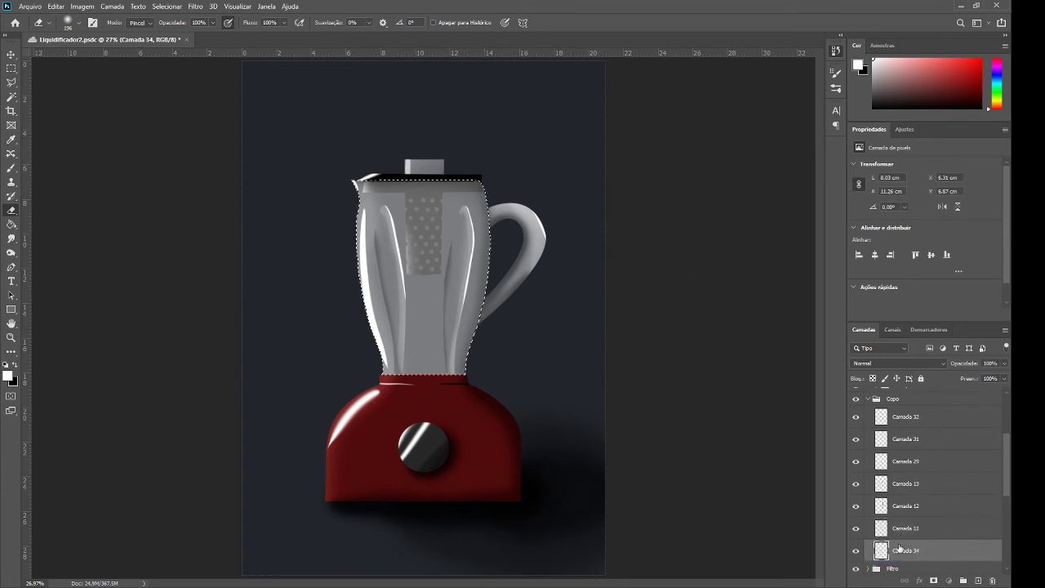
- Fill the jug body white, lower its opacity and erase parts on the left and lower areas
{"action": "key", "text": "g"}
{"action": "left_click", "coordinate": [450, 291]}
{"action": "left_click_drag", "start_coordinate": [1003, 363], "coordinate": [982, 377]}
{"action": "key", "text": "e"}
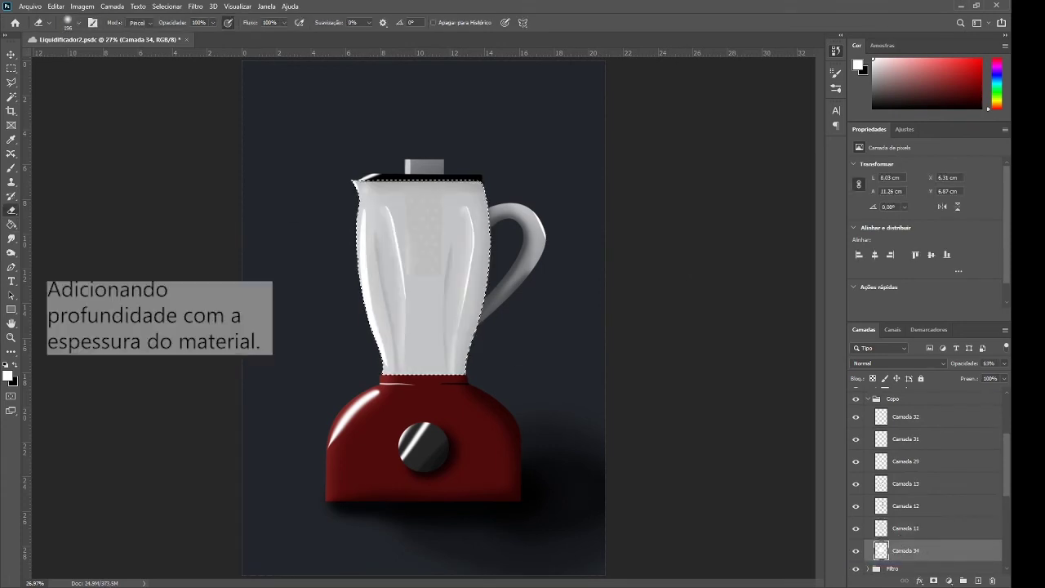
{"action": "left_click_drag", "start_coordinate": [409, 196], "coordinate": [423, 384]}
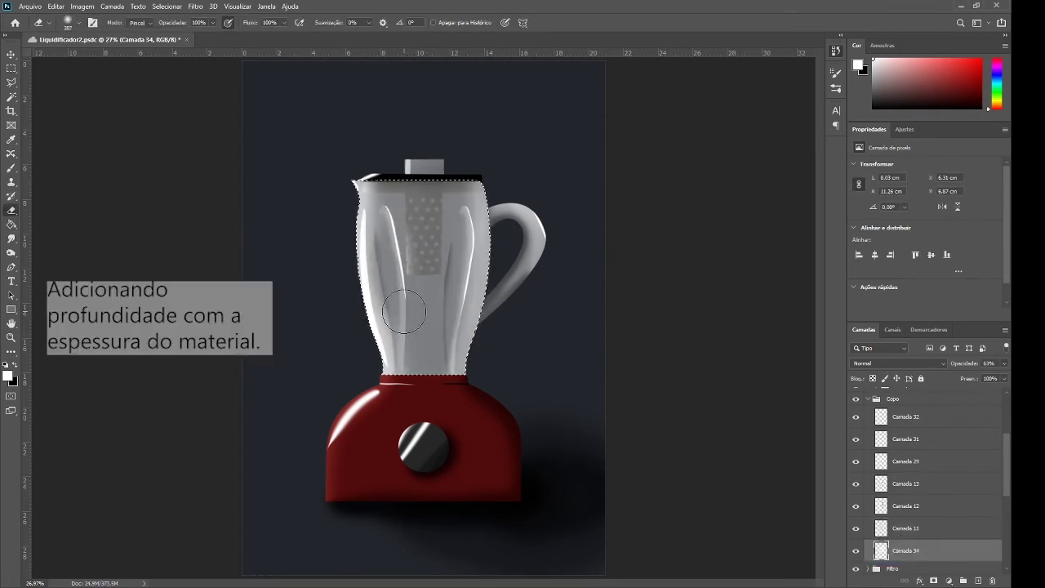
{"action": "mouse_move", "coordinate": [403, 311]}
{"action": "left_mouse_down"}
{"action": "mouse_move", "coordinate": [415, 319]}
{"action": "mouse_move", "coordinate": [433, 245]}
{"action": "left_mouse_up"}
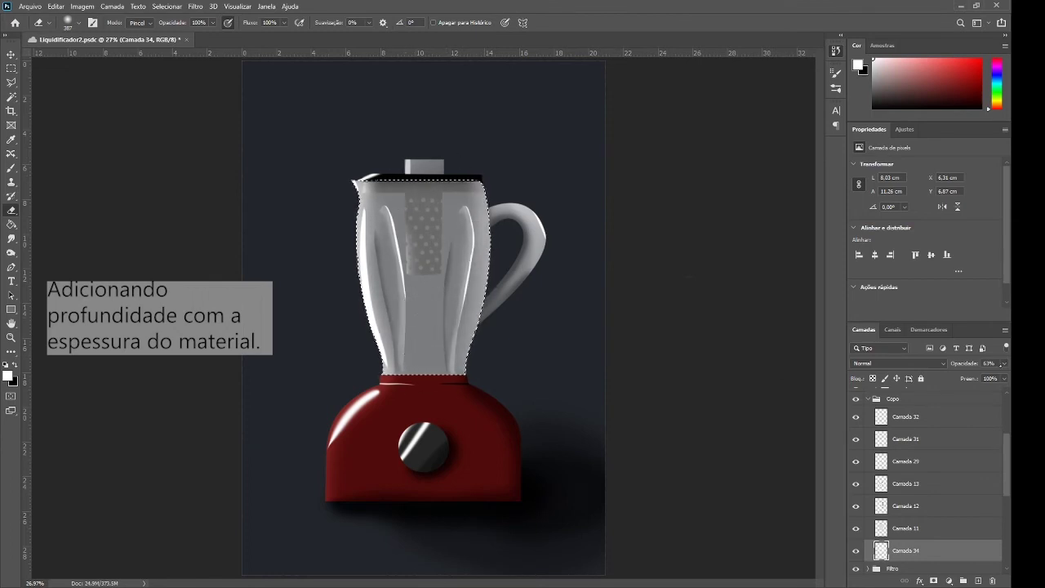
{"action": "left_click_drag", "start_coordinate": [993, 364], "coordinate": [978, 378]}
{"action": "key", "text": "ctrl+d"}
- Collapse the Copo group, open Alça and load the handle outline from Camada 24
{"action": "key", "text": "m"}
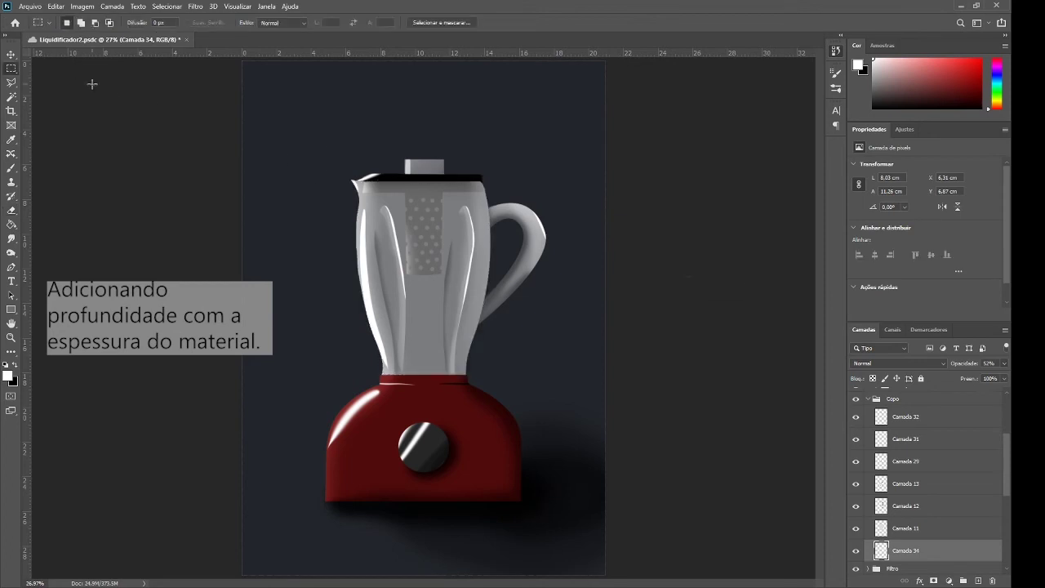
{"action": "left_click", "coordinate": [870, 398]}
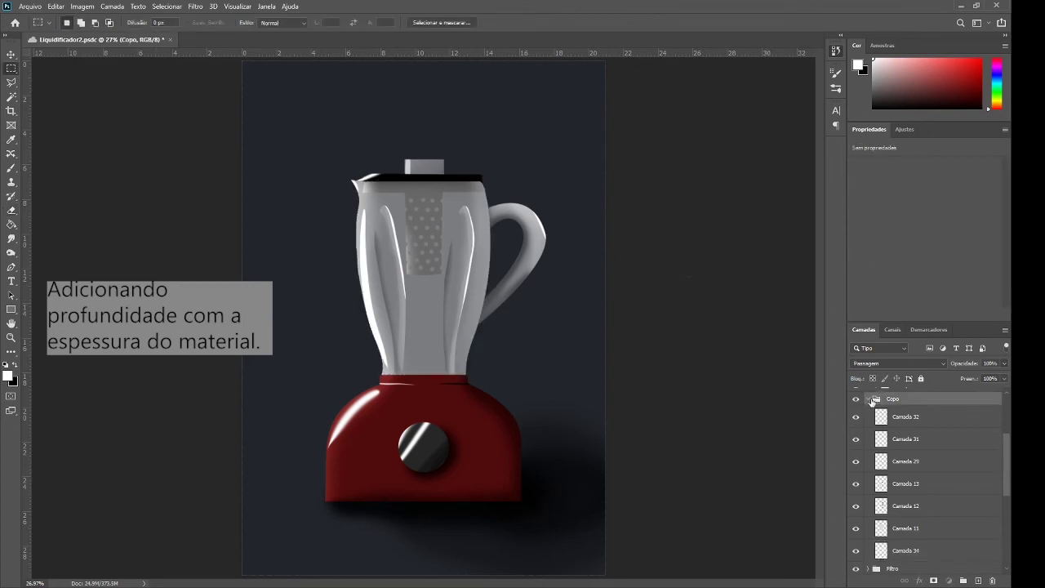
{"action": "left_click", "coordinate": [869, 398]}
{"action": "left_click", "coordinate": [892, 425]}
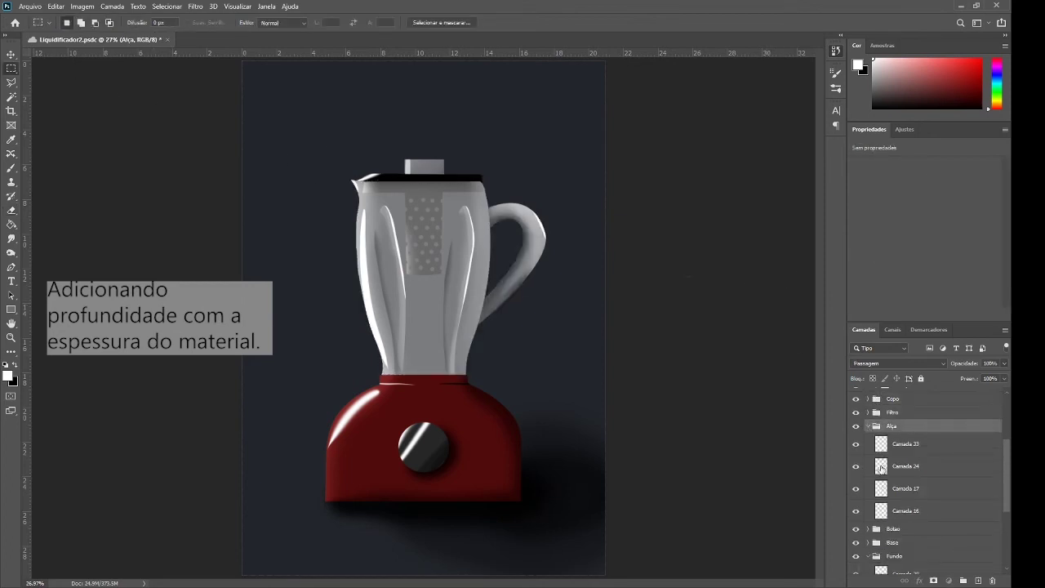
{"action": "left_click", "coordinate": [881, 468]}
{"action": "left_click", "coordinate": [882, 468], "text": "ctrl"}
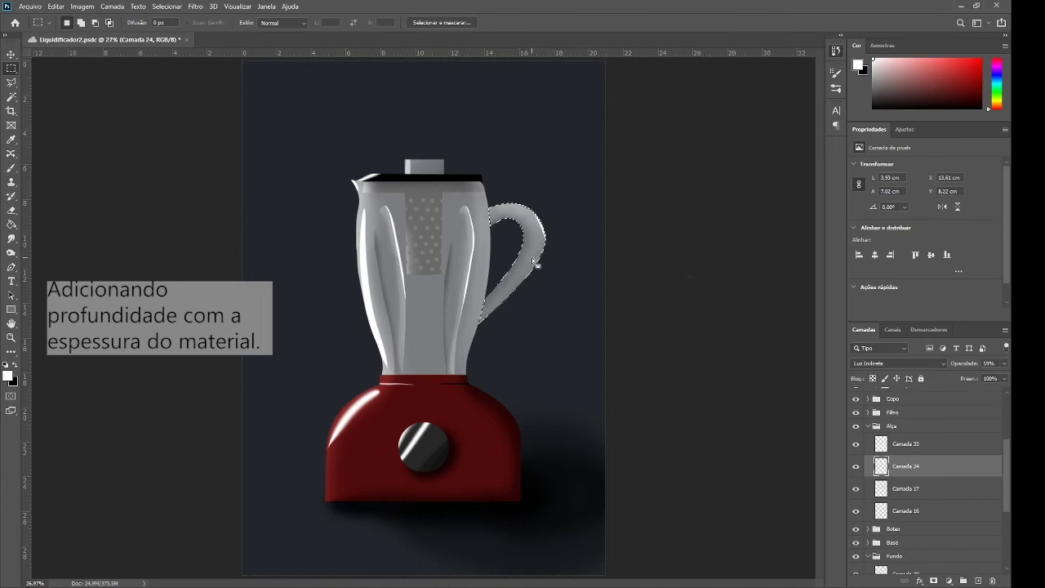
- Set up a resized white brush on the handle highlight layer Camada 33
{"action": "key", "text": "b"}
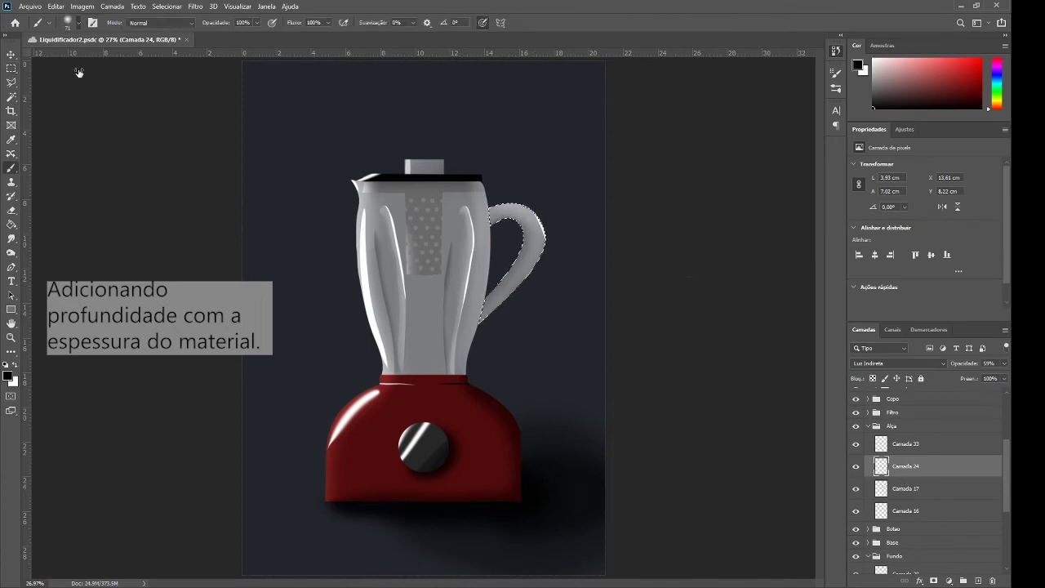
{"action": "key", "text": "bracketright"}
{"action": "key", "text": "bracketright"}
{"action": "key", "text": "bracketright"}
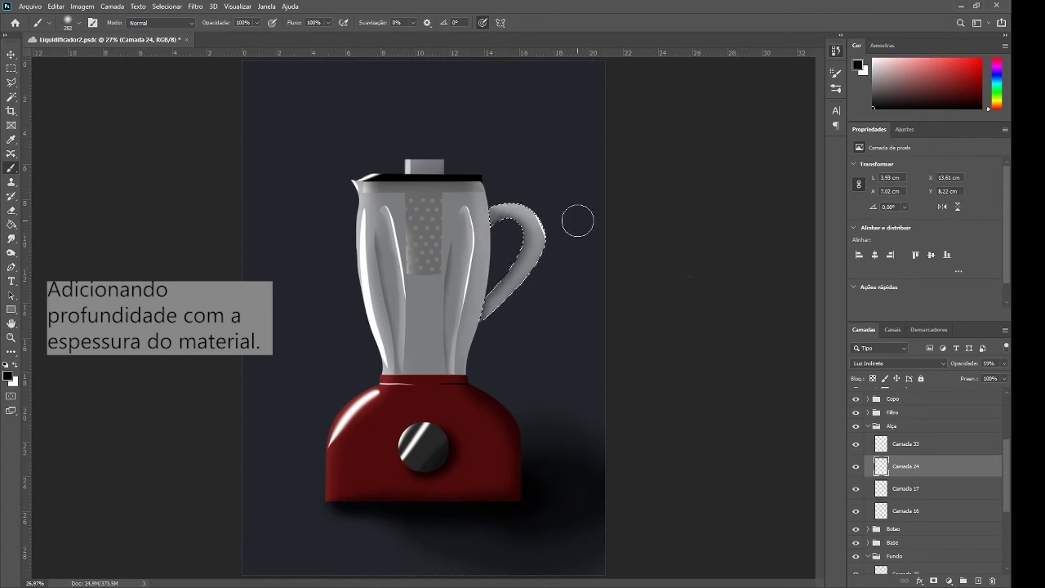
{"action": "key", "text": "ctrl+d"}
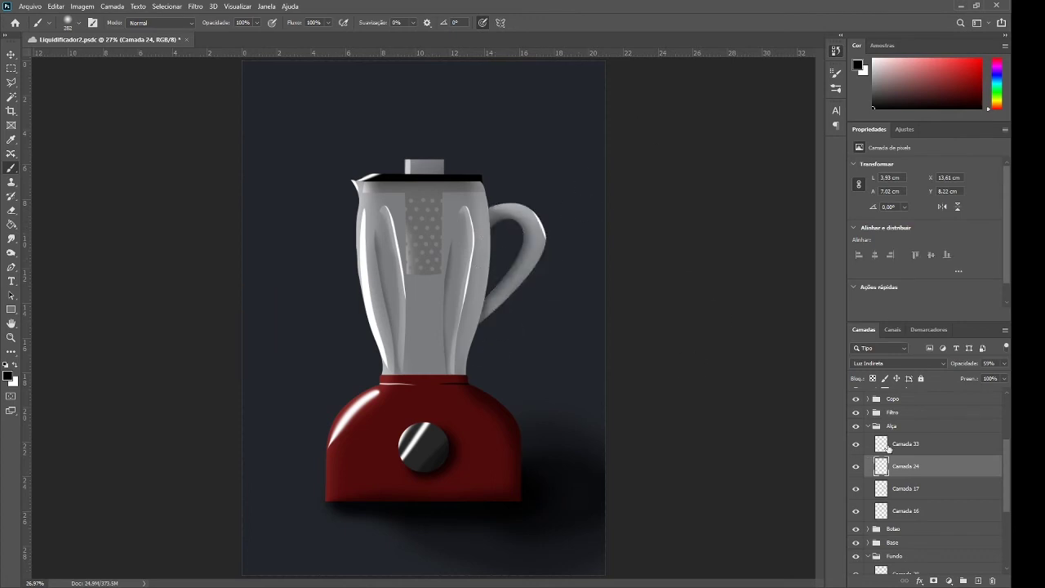
{"action": "left_click", "coordinate": [889, 444]}
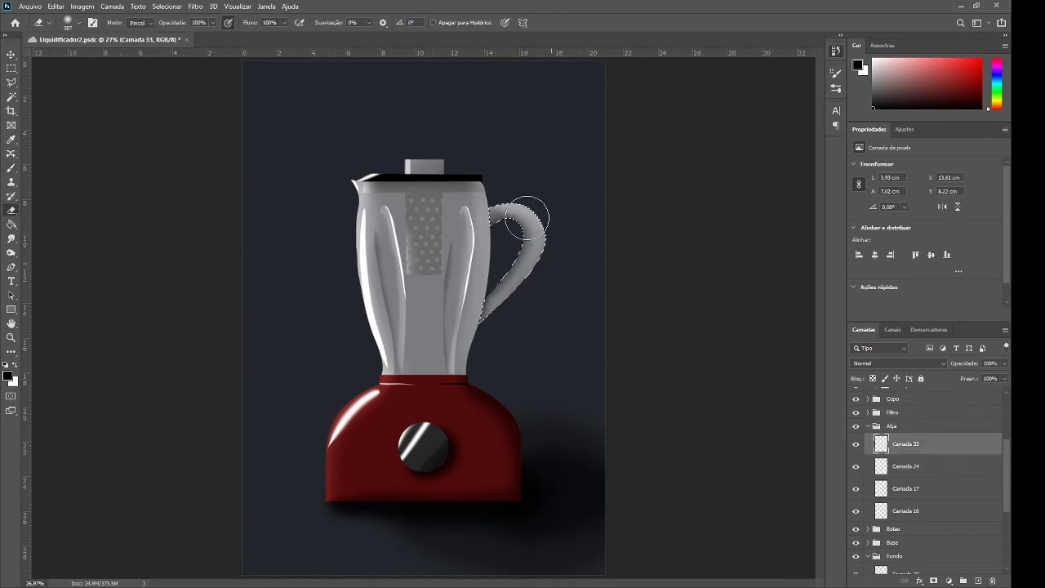
{"action": "key", "text": "bracketleft"}
{"action": "key", "text": "bracketleft"}
{"action": "key", "text": "bracketleft"}
{"action": "key", "text": "x"}
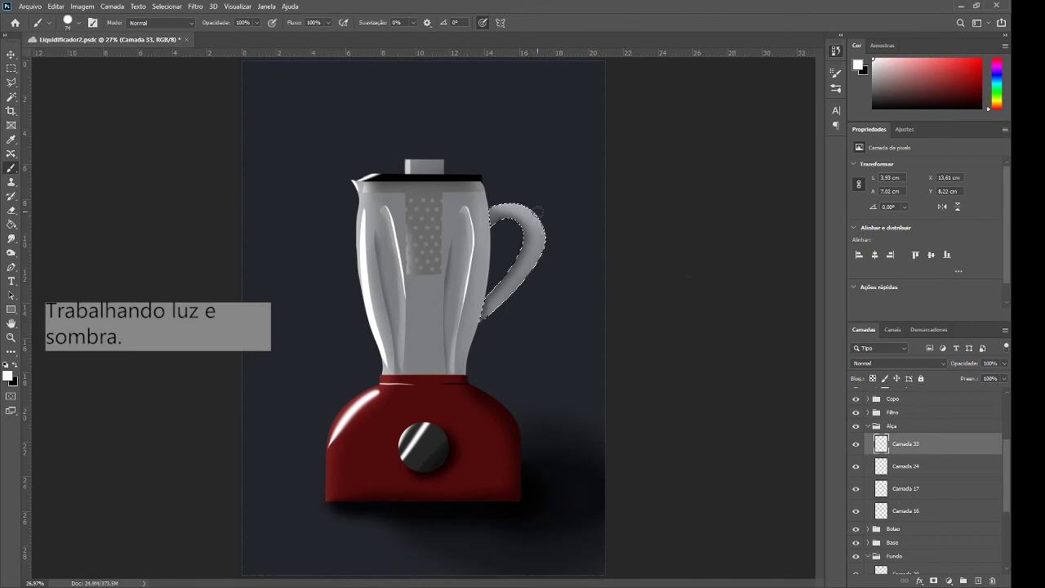
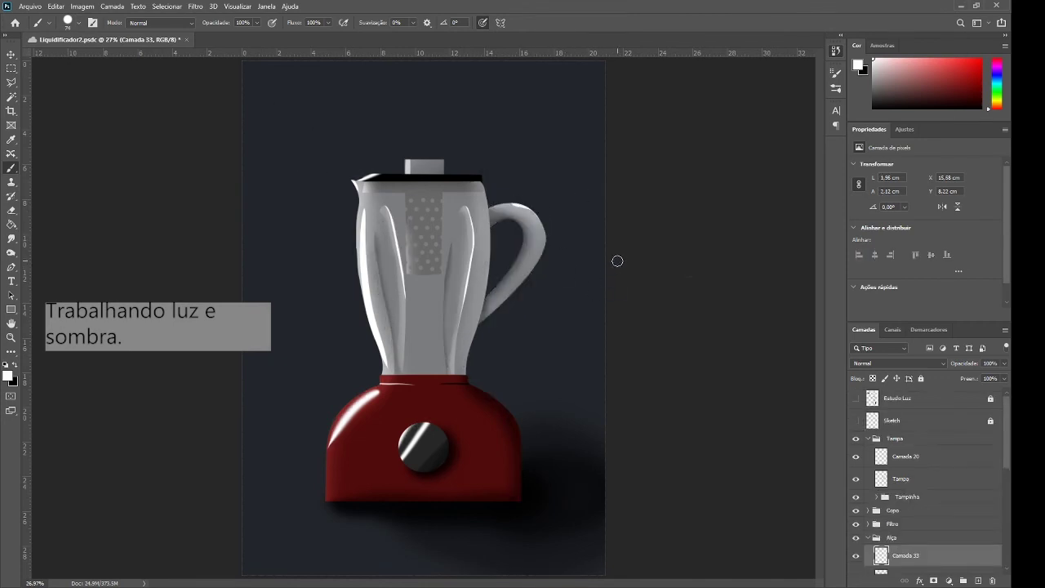
- Deselect, expand the Fundo group and hide the old shadow layers Camada 28 and 27
{"action": "key", "text": "ctrl+d"}
{"action": "left_click", "coordinate": [890, 537]}
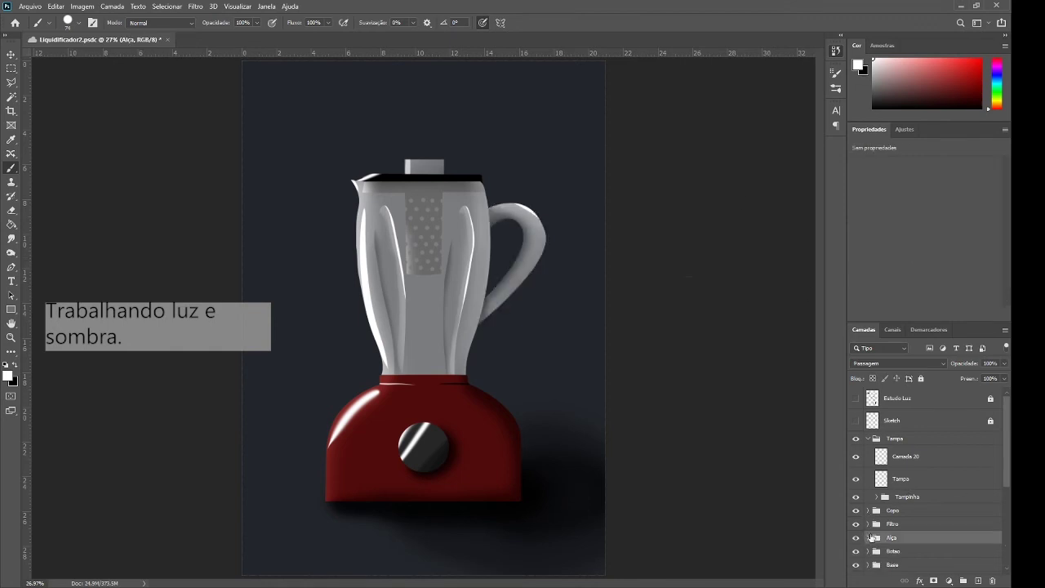
{"action": "scroll", "coordinate": [923, 490], "scroll_direction": "down", "scroll_amount": 2}
{"action": "left_click", "coordinate": [869, 419]}
{"action": "scroll", "coordinate": [875, 485], "scroll_direction": "up", "scroll_amount": 1}
{"action": "scroll", "coordinate": [949, 508], "scroll_direction": "up", "scroll_amount": 1}
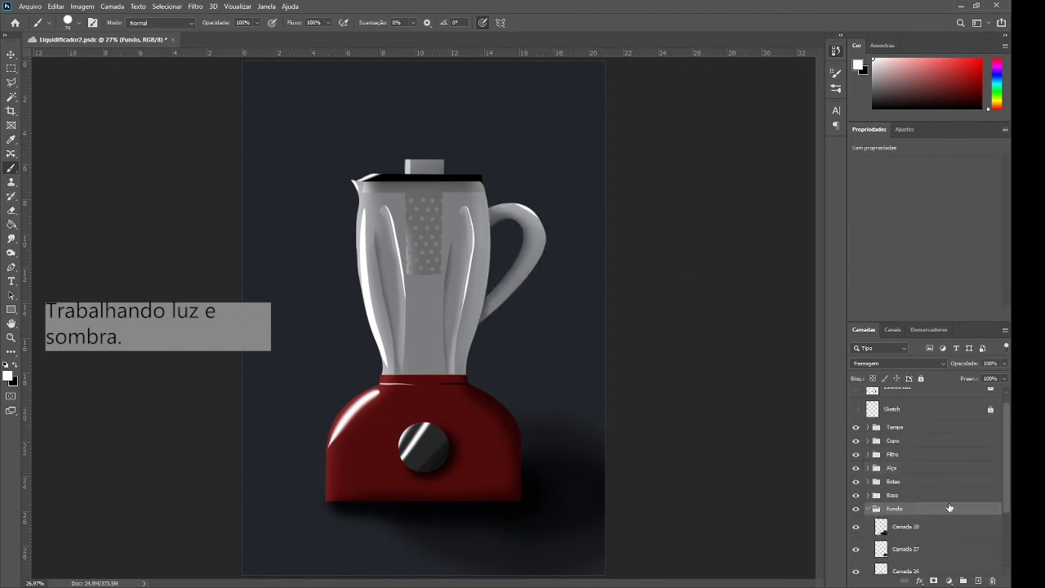
{"action": "left_click", "coordinate": [855, 526]}
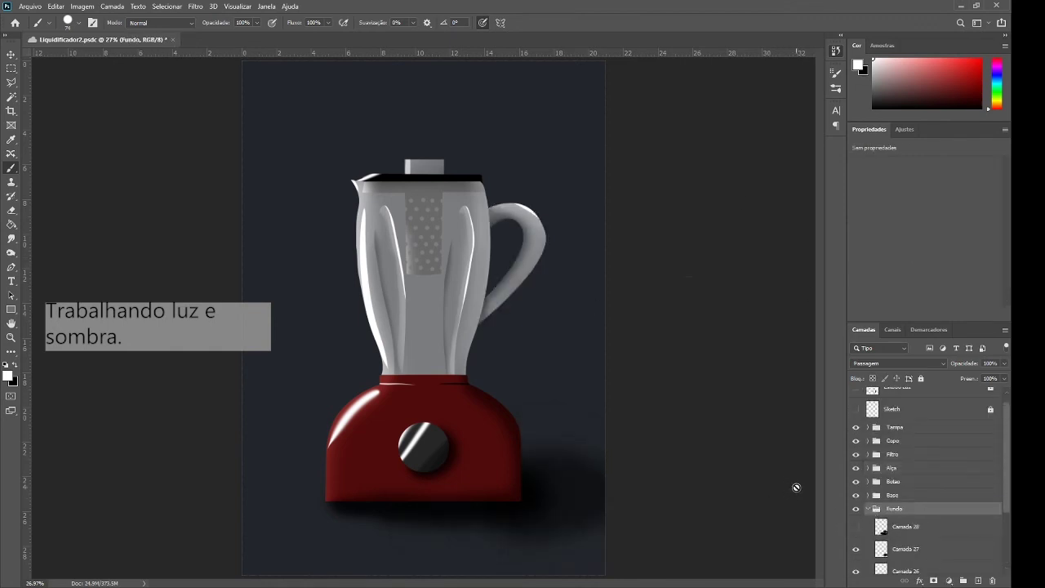
{"action": "left_click", "coordinate": [856, 549]}
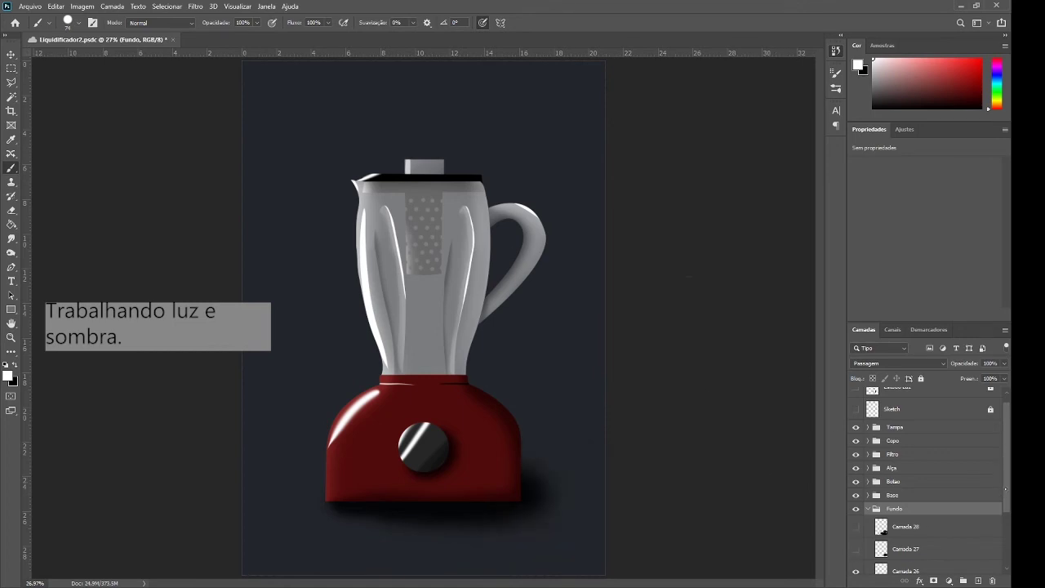
- On a new Fundo layer, paint a soft black shadow below and right of the base, then lower its opacity
{"action": "key", "text": "ctrl+shift+alt+n"}
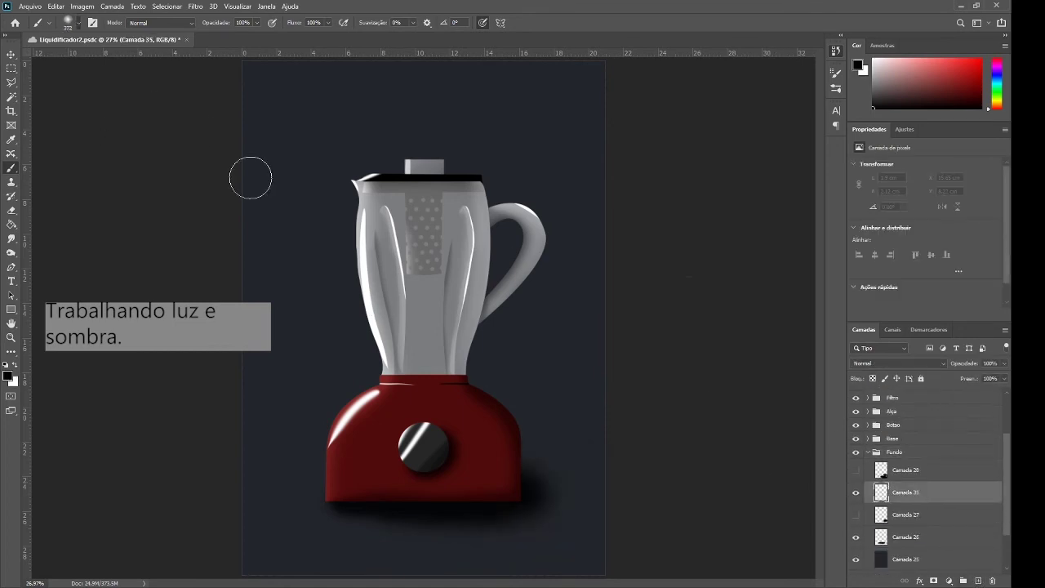
{"action": "left_click_drag", "start_coordinate": [425, 521], "coordinate": [492, 523]}
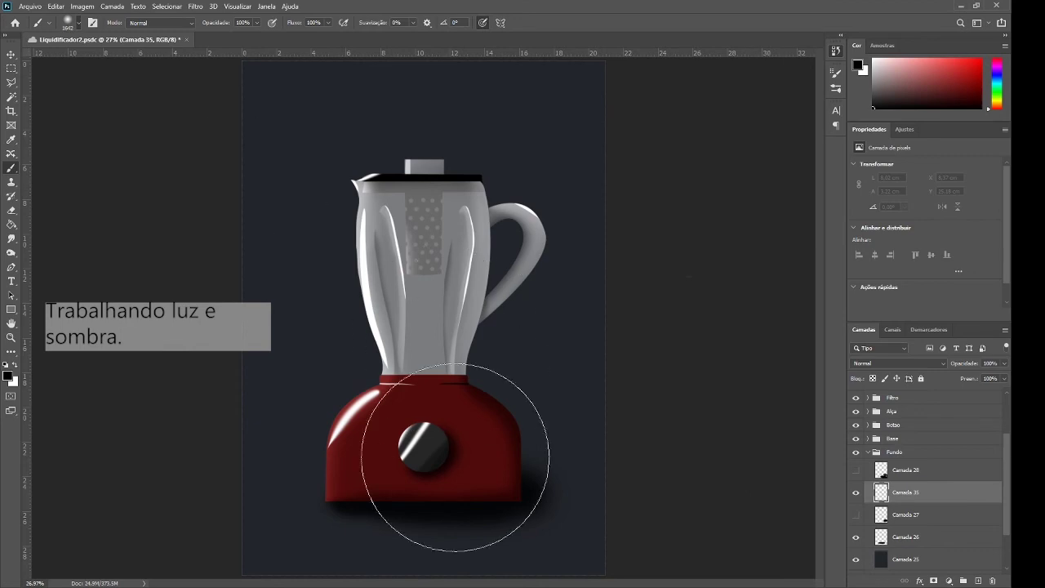
{"action": "left_click_drag", "start_coordinate": [444, 455], "coordinate": [490, 501]}
{"action": "key", "text": "ctrl+z"}
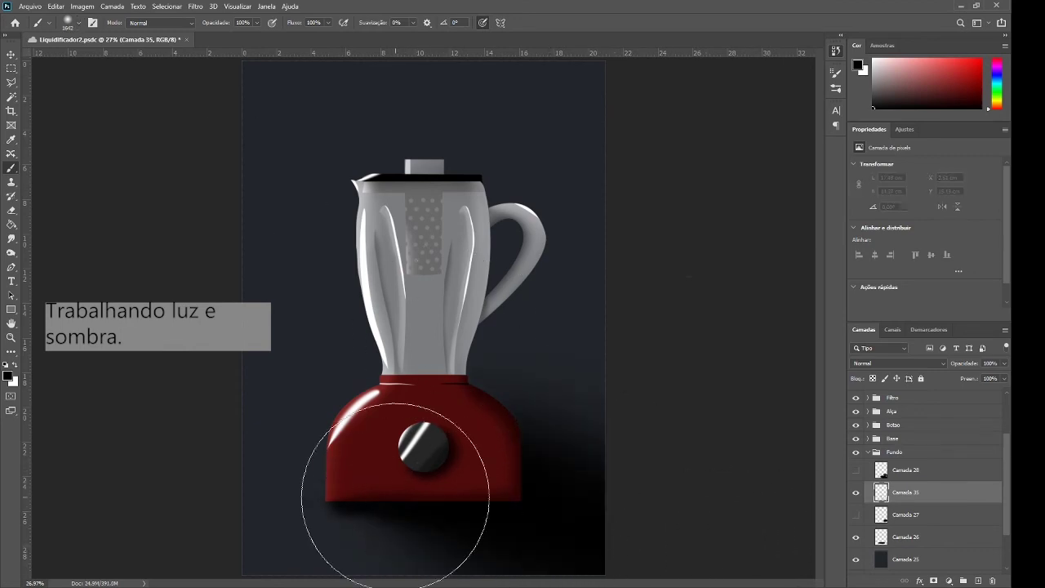
{"action": "left_click_drag", "start_coordinate": [986, 372], "coordinate": [975, 374]}
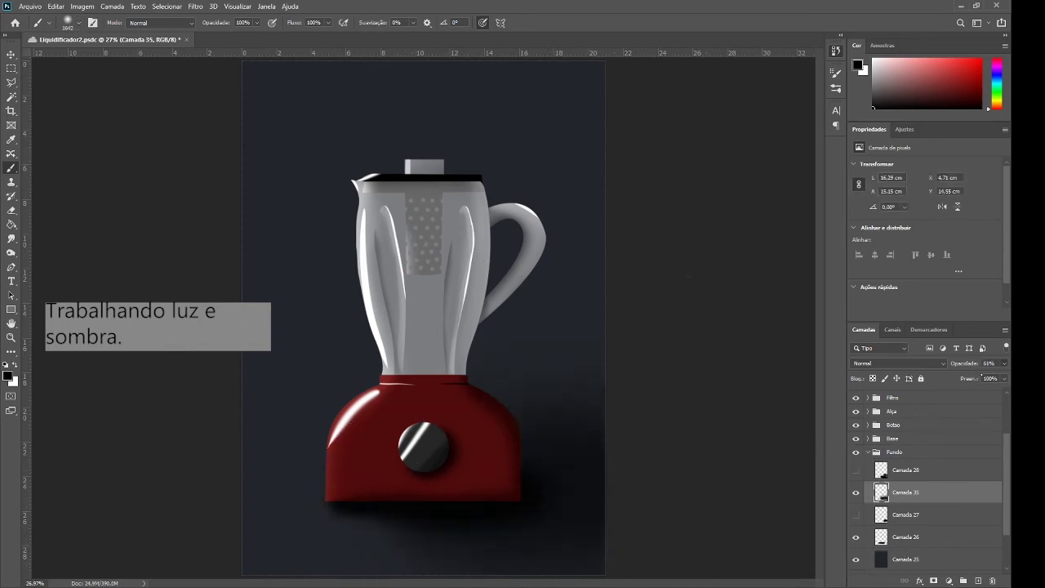
- Erase excess shadow above the base and delete the old hidden shadow layers
{"action": "key", "text": "e"}
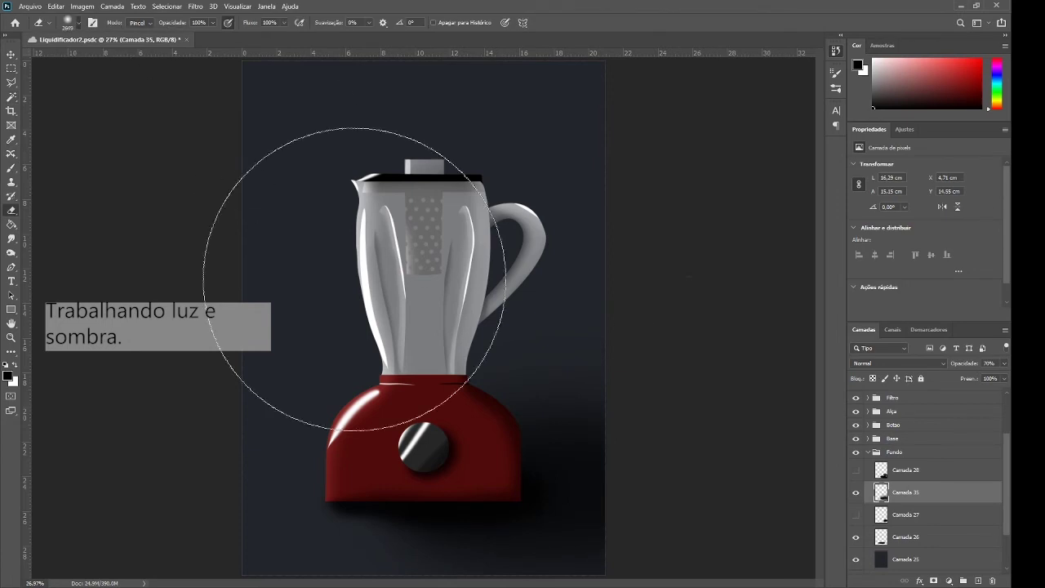
{"action": "left_click_drag", "start_coordinate": [303, 257], "coordinate": [455, 199]}
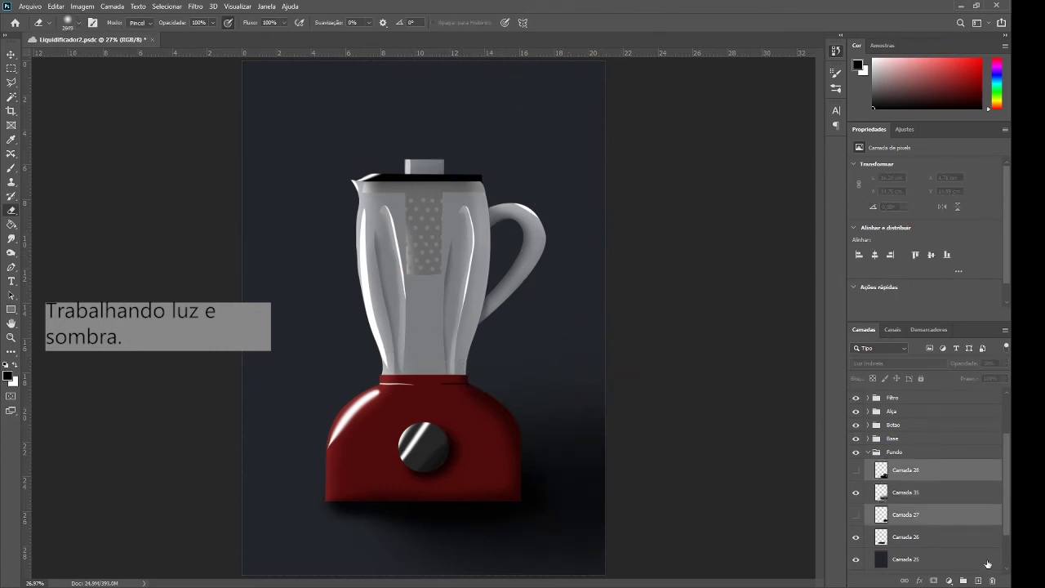
{"action": "left_click_drag", "start_coordinate": [920, 520], "coordinate": [906, 532]}
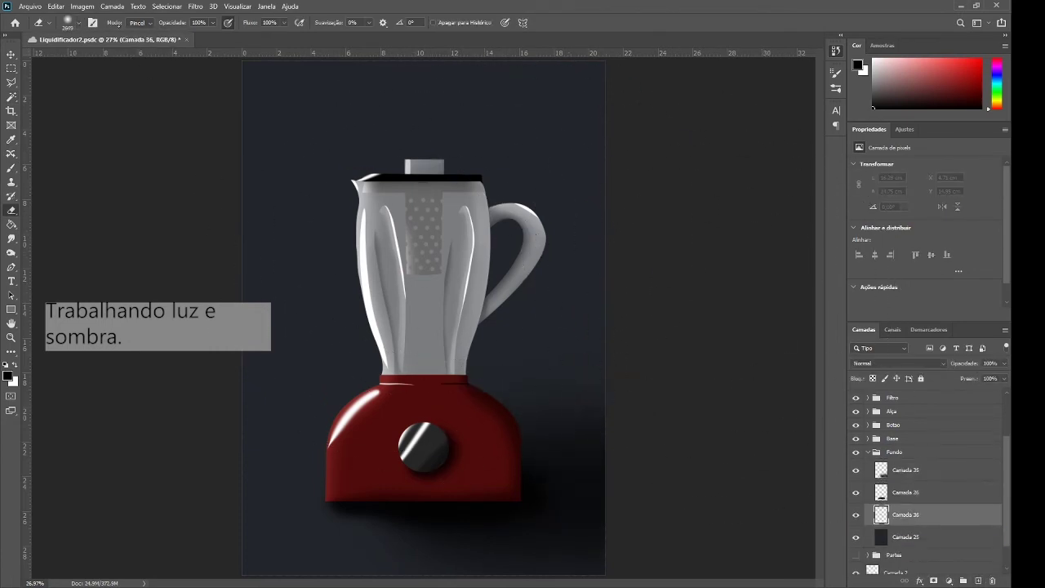
- With the whole canvas selected, brush soft blue horizontal stripes across the background from bottom to top
{"action": "key", "text": "b"}
{"action": "key", "text": "ctrl+a"}
{"action": "left_click_drag", "start_coordinate": [204, 303], "coordinate": [620, 302]}
{"action": "left_click_drag", "start_coordinate": [621, 367], "coordinate": [228, 366]}
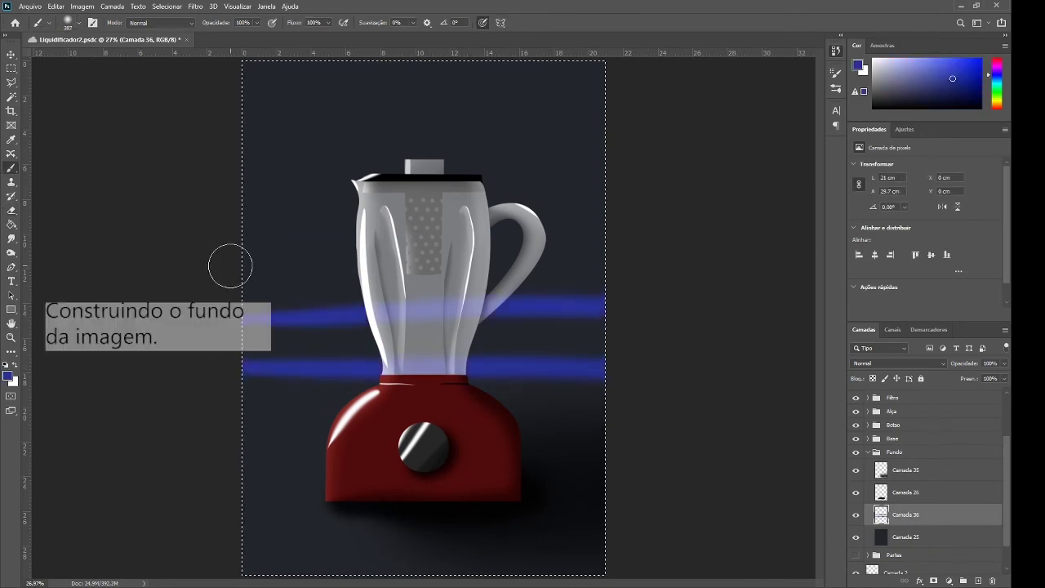
{"action": "left_click_drag", "start_coordinate": [204, 236], "coordinate": [677, 215]}
{"action": "key", "text": "Delete"}
{"action": "left_click_drag", "start_coordinate": [205, 392], "coordinate": [612, 404]}
{"action": "left_click_drag", "start_coordinate": [204, 303], "coordinate": [621, 303]}
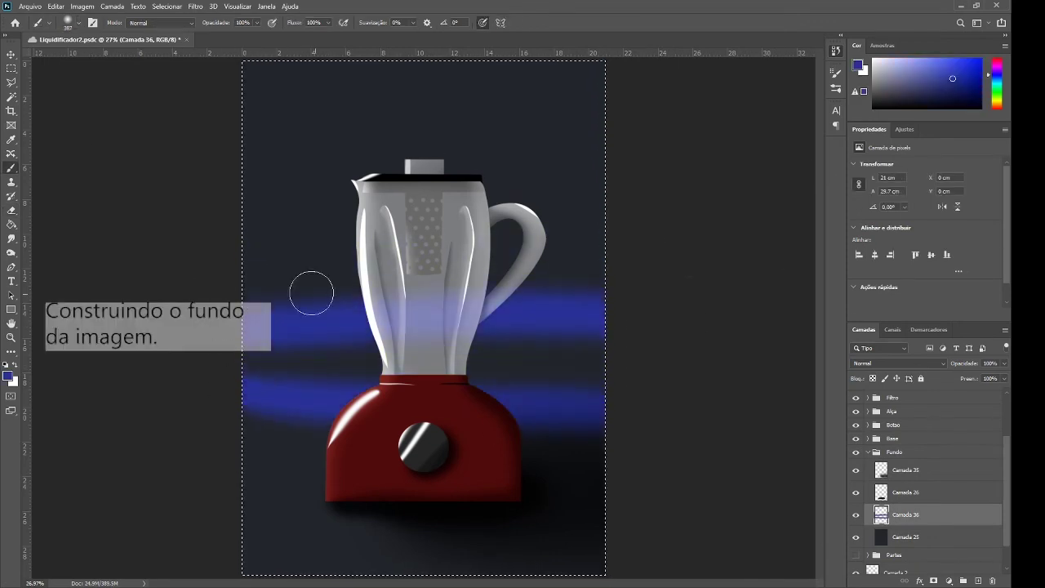
{"action": "left_click_drag", "start_coordinate": [621, 249], "coordinate": [204, 249]}
{"action": "left_click_drag", "start_coordinate": [204, 171], "coordinate": [621, 171]}
{"action": "left_click_drag", "start_coordinate": [204, 94], "coordinate": [602, 87]}
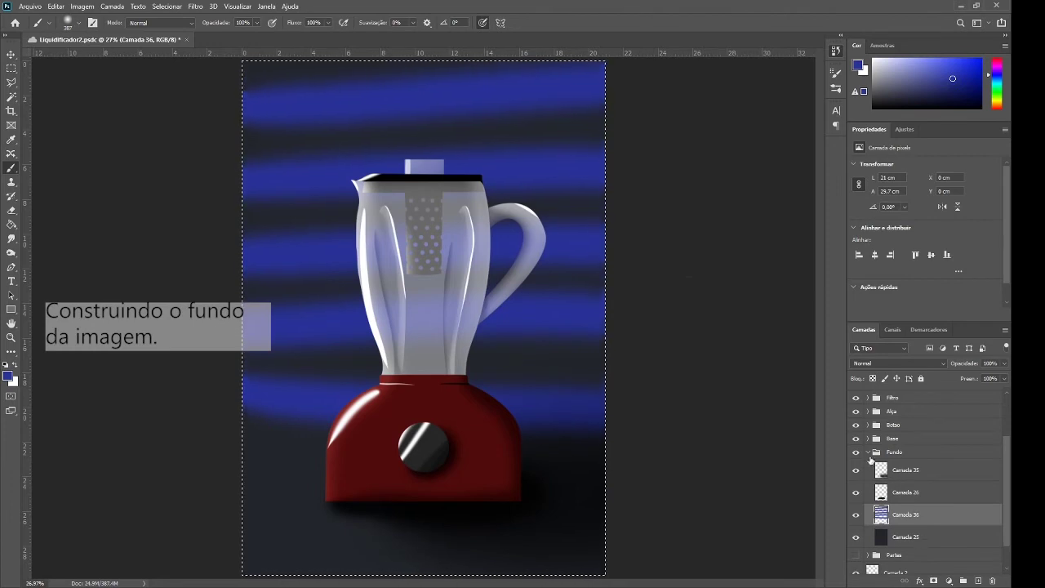
- Collapse Fundo, deselect, expand the Base group and make Camada 26 the active layer
{"action": "left_click", "coordinate": [869, 454]}
{"action": "key", "text": "ctrl+d"}
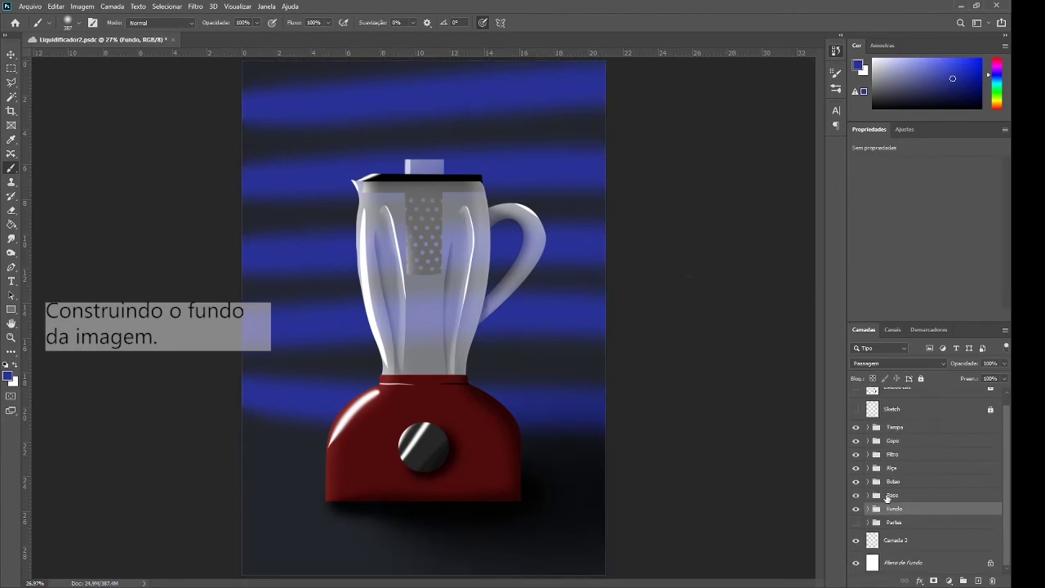
{"action": "left_click", "coordinate": [868, 495]}
{"action": "left_click", "coordinate": [903, 535]}
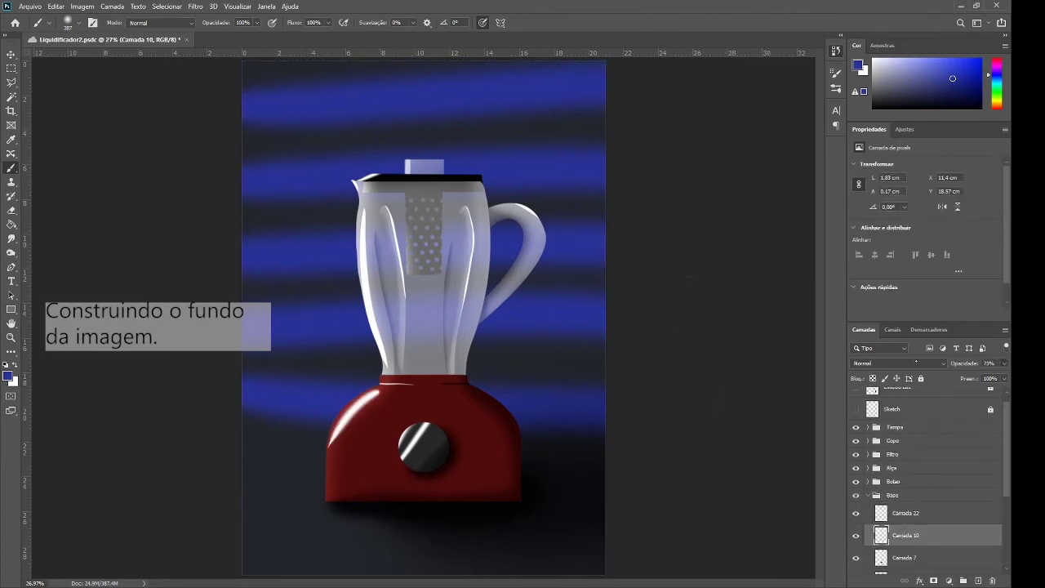
{"action": "scroll", "coordinate": [916, 362], "scroll_direction": "down", "scroll_amount": 14}
{"action": "key", "text": "m"}
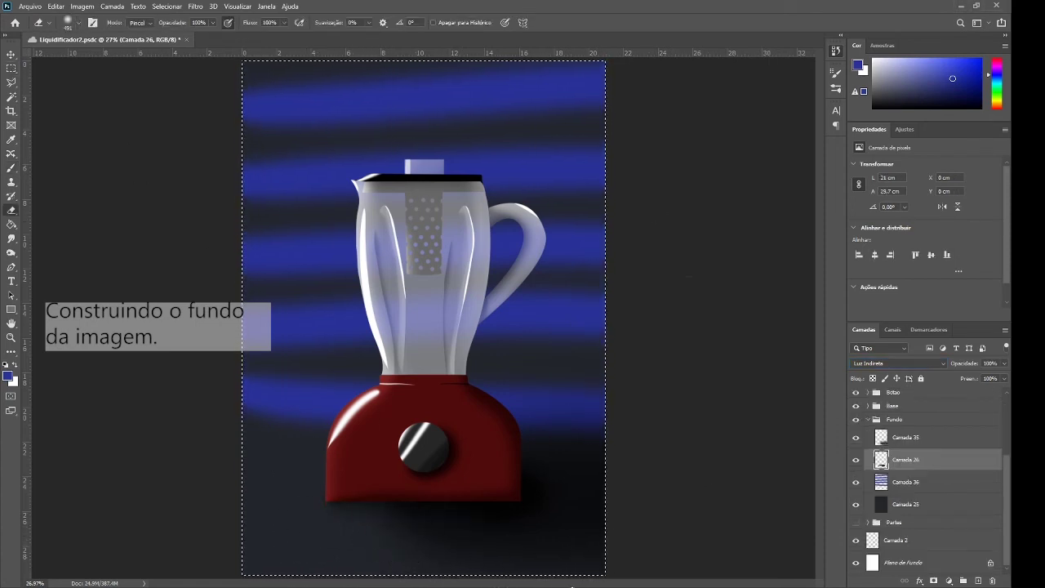
{"action": "key", "text": "alt+period"}
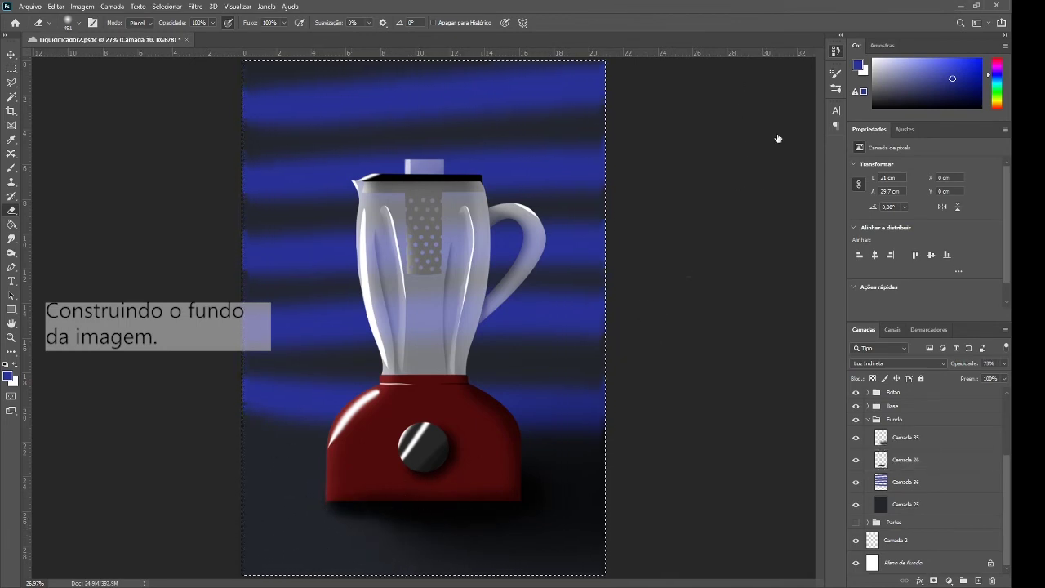
{"action": "left_click", "coordinate": [528, 450], "text": "ctrl"}
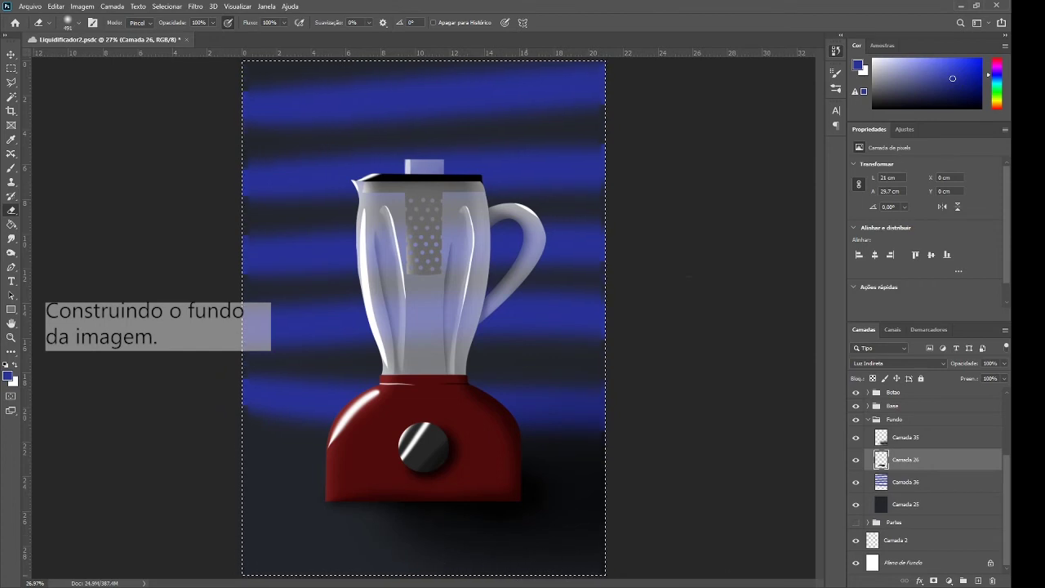
- Select Camada 37 in the Filtro group and draw an ellipse over the jug's lower part
{"action": "left_click", "coordinate": [420, 245], "text": "ctrl"}
{"action": "scroll", "coordinate": [412, 278], "scroll_direction": "up", "scroll_amount": 3}
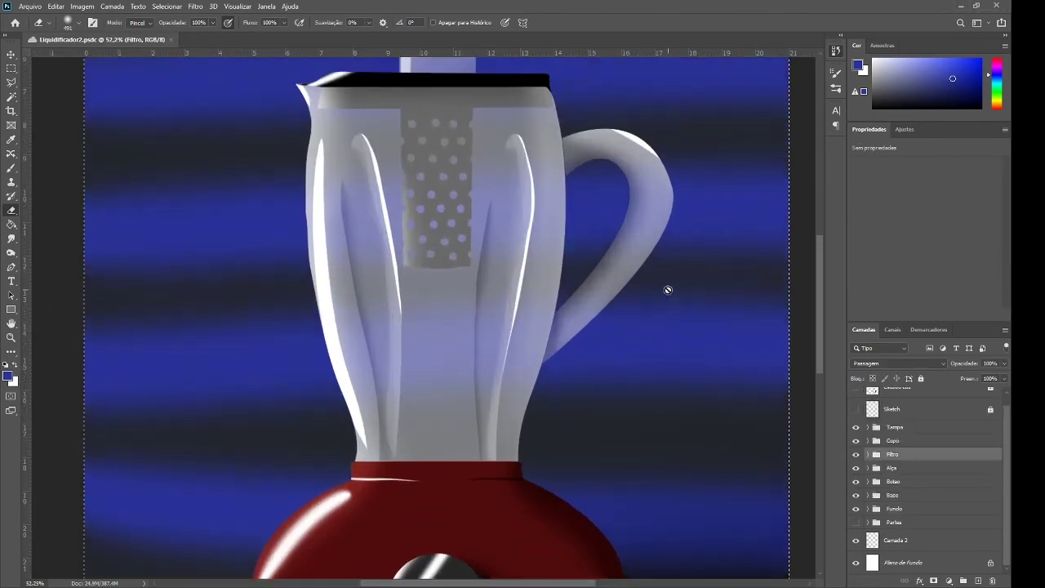
{"action": "left_click", "coordinate": [867, 454]}
{"action": "left_click", "coordinate": [905, 494]}
{"action": "left_click", "coordinate": [906, 516]}
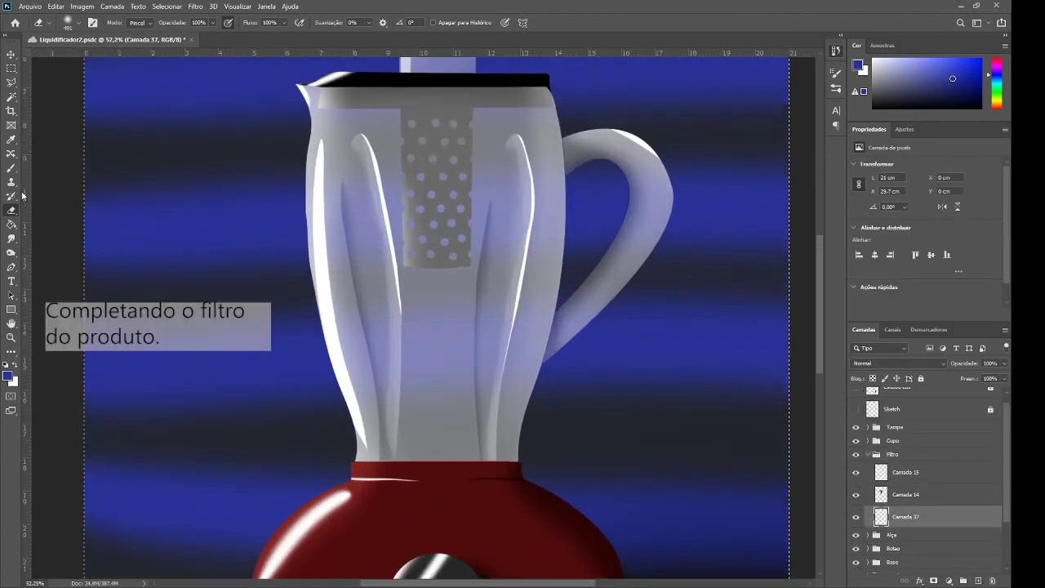
{"action": "left_click", "coordinate": [11, 68]}
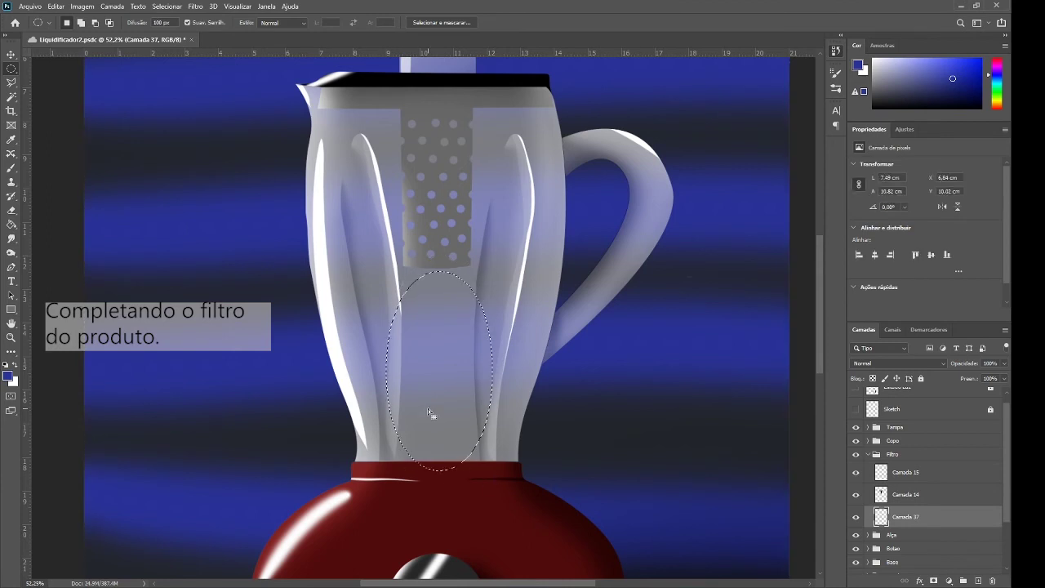
{"action": "left_click", "coordinate": [10, 310]}
{"action": "left_click_drag", "start_coordinate": [356, 249], "coordinate": [517, 526]}
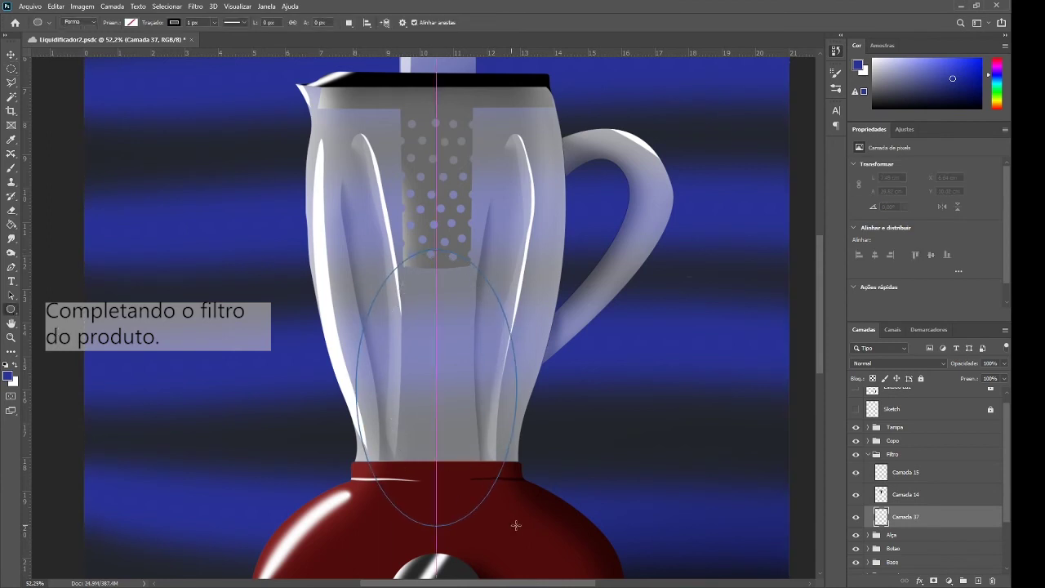
- Reshape the ellipse's anchors into a tall rounded shape whose flattened top meets the filter
{"action": "left_click", "coordinate": [931, 329]}
{"action": "key", "text": "p"}
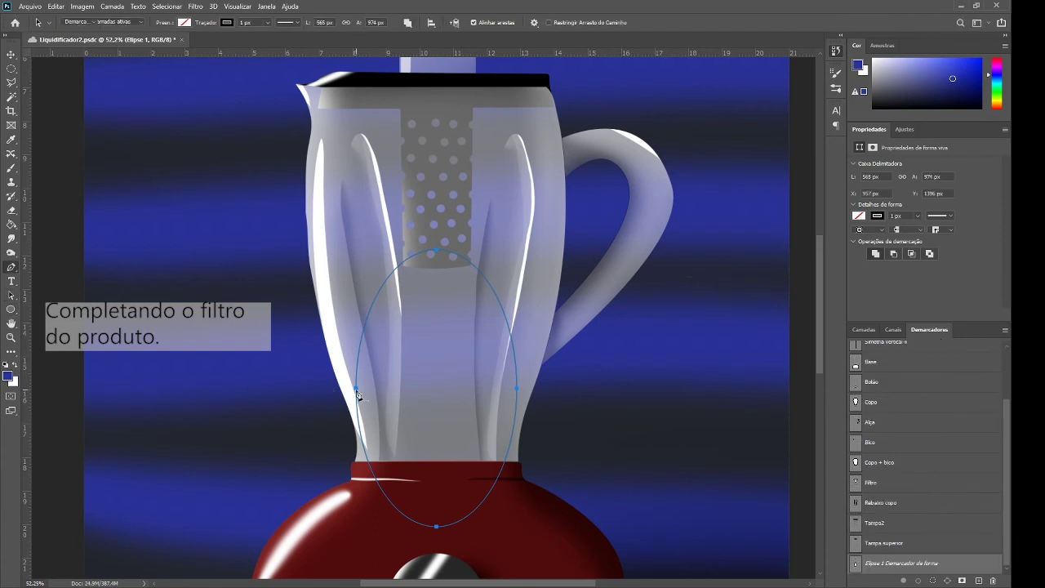
{"action": "key", "text": "F7"}
{"action": "left_click", "coordinate": [357, 390], "text": "ctrl"}
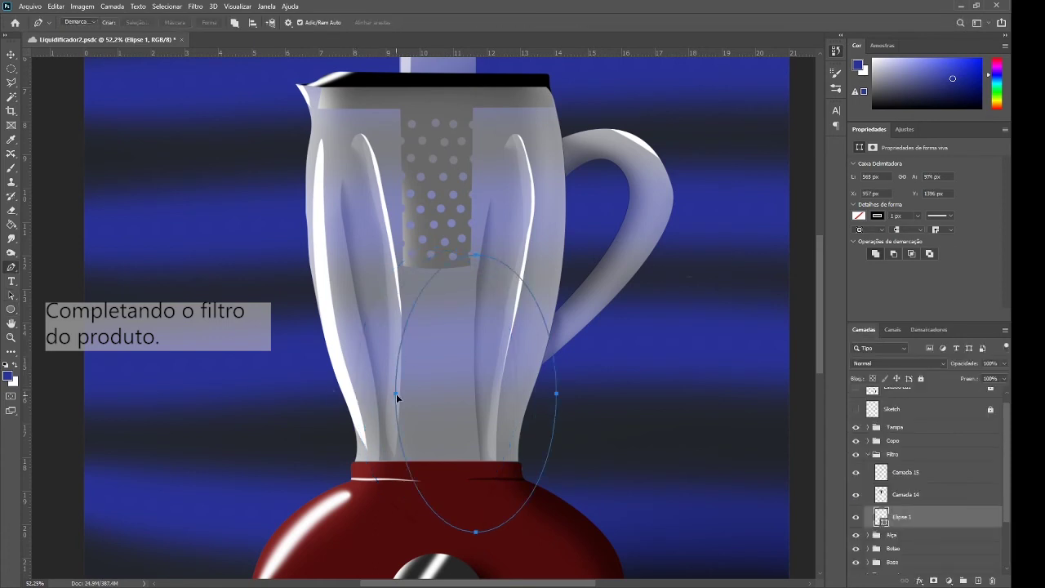
{"action": "key", "text": "a"}
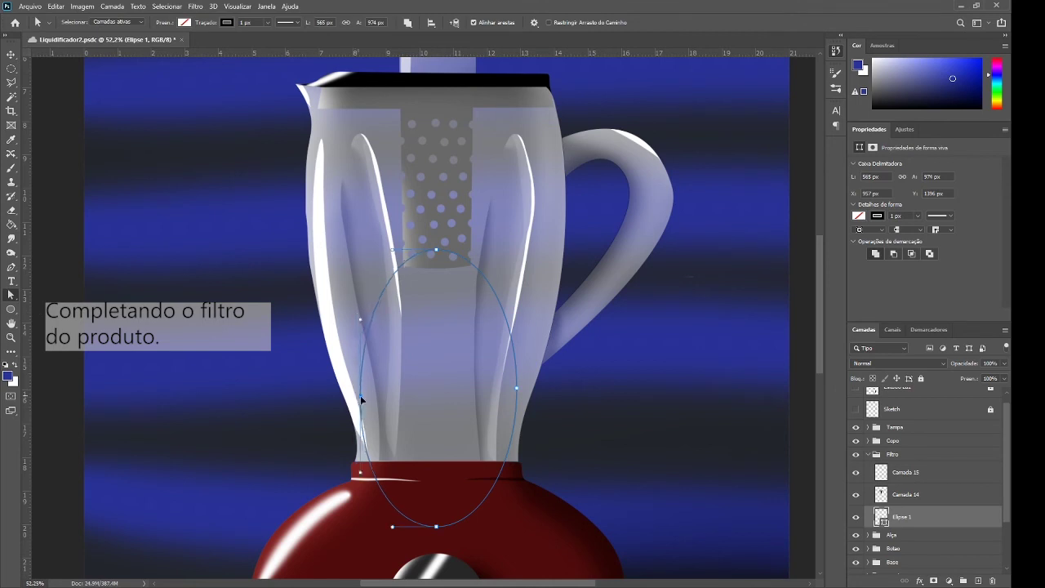
{"action": "left_click_drag", "start_coordinate": [359, 396], "coordinate": [387, 373]}
{"action": "left_click_drag", "start_coordinate": [516, 388], "coordinate": [487, 448]}
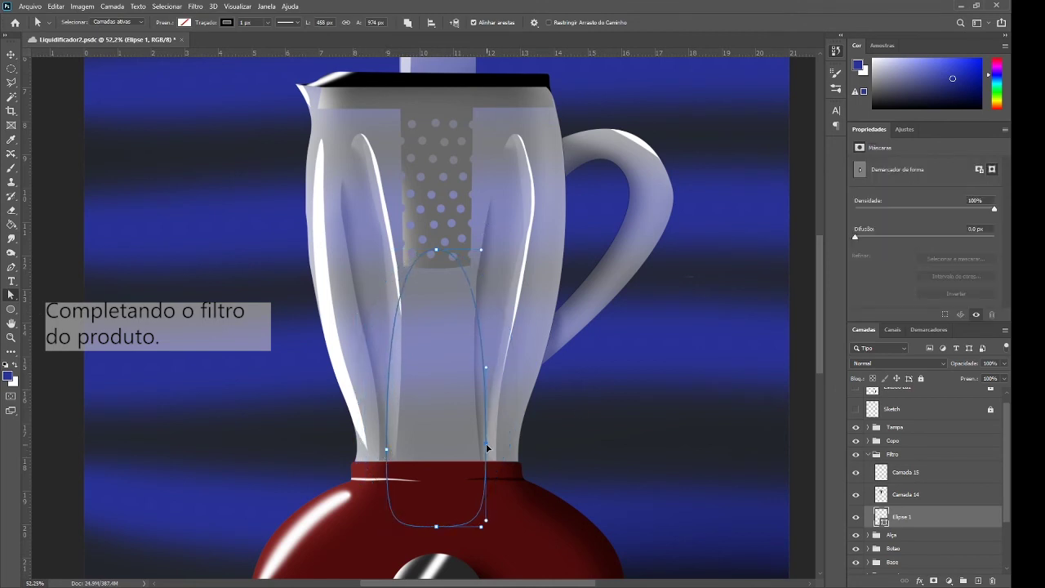
{"action": "left_click", "coordinate": [929, 329]}
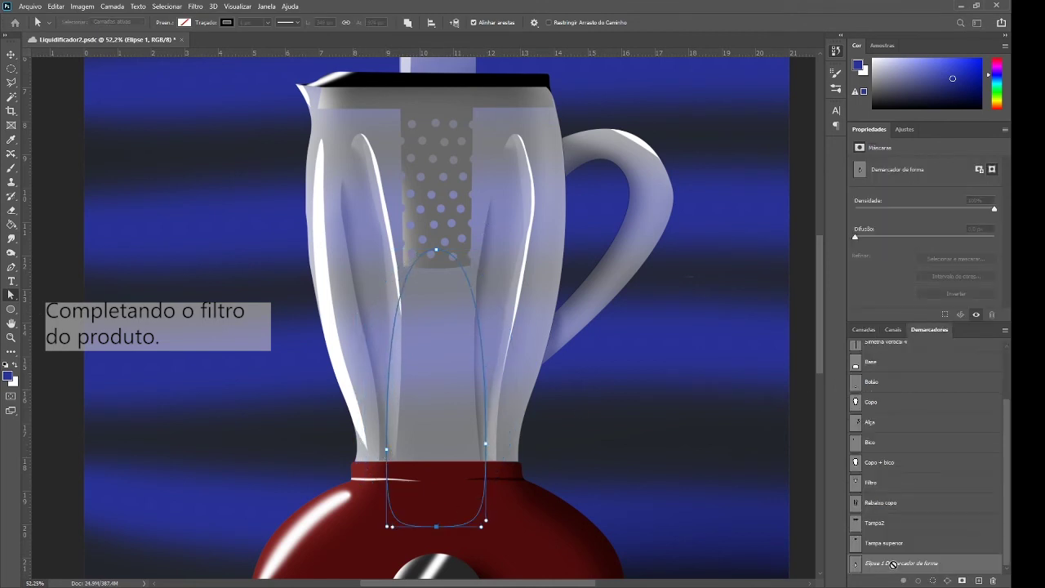
{"action": "key", "text": "F7"}
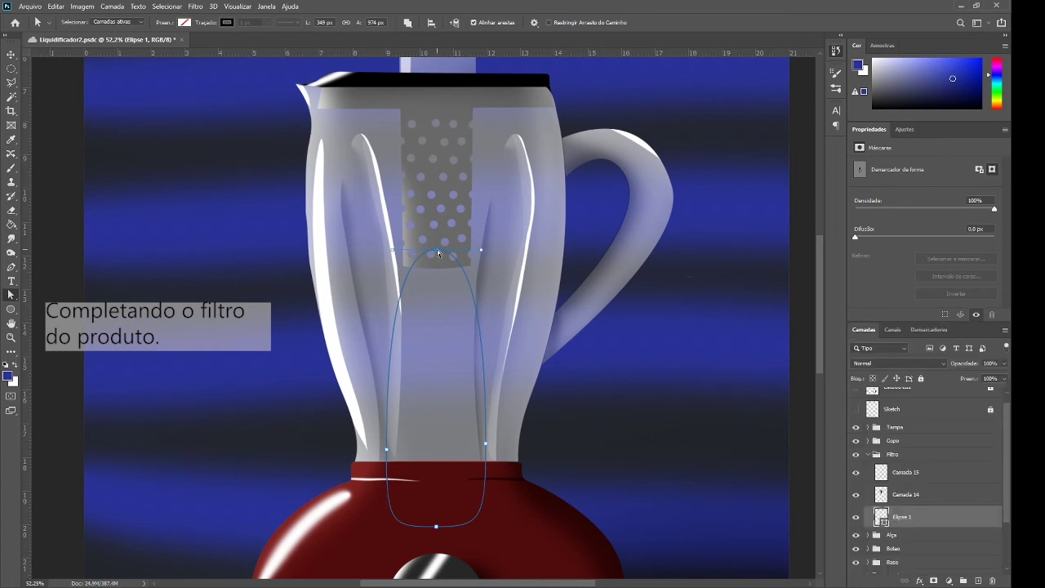
{"action": "left_click_drag", "start_coordinate": [371, 247], "coordinate": [369, 252]}
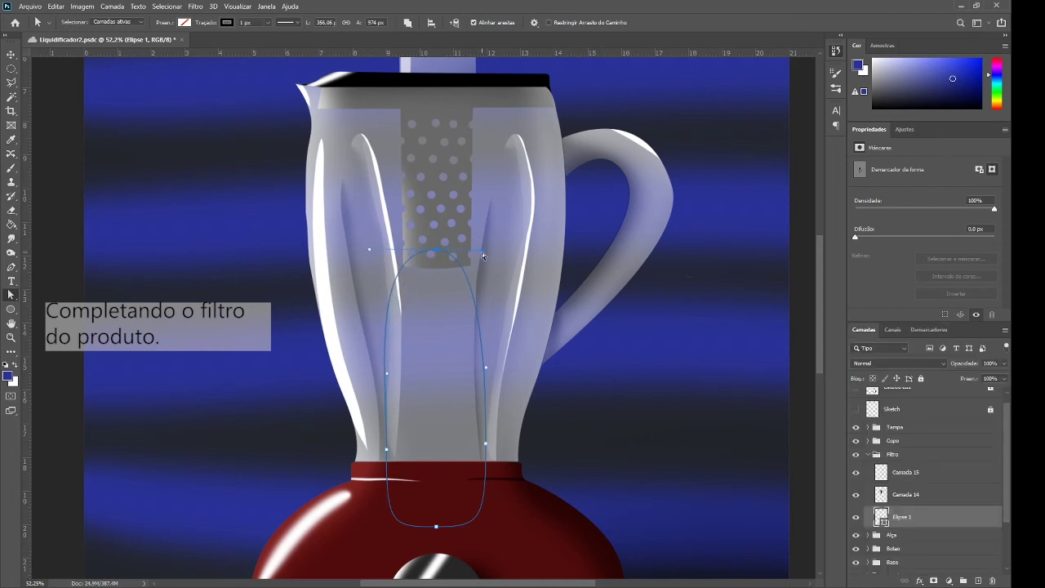
{"action": "left_click_drag", "start_coordinate": [481, 251], "coordinate": [502, 248]}
- Rename the ellipse path to 'Baixo filtro'
{"action": "left_click", "coordinate": [929, 329]}
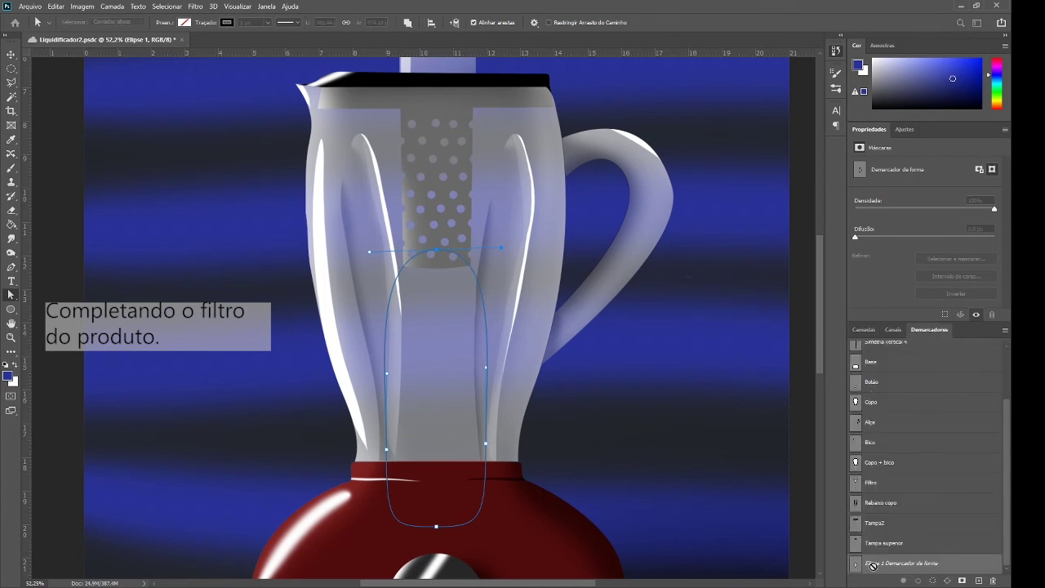
{"action": "double_click", "coordinate": [898, 563]}
{"action": "type", "text": "Baixo filtro"}
{"action": "key", "text": "Return"}
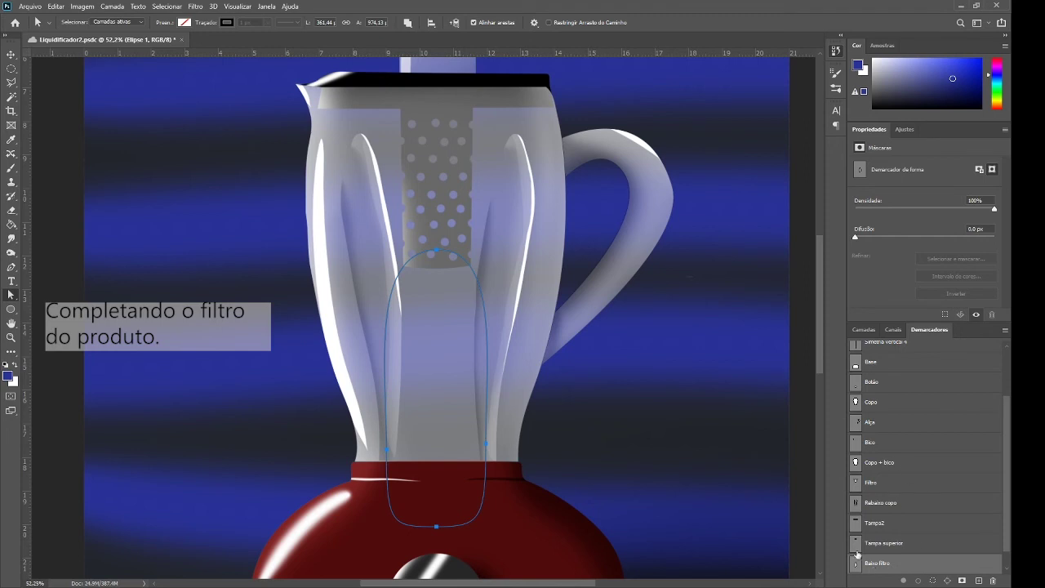
{"action": "left_click", "coordinate": [864, 329]}
- Load Baixo filtro as a selection on a new layer and fill it with grey sampled from the jug
{"action": "left_click", "coordinate": [906, 494]}
{"action": "key", "text": "ctrl+Return"}
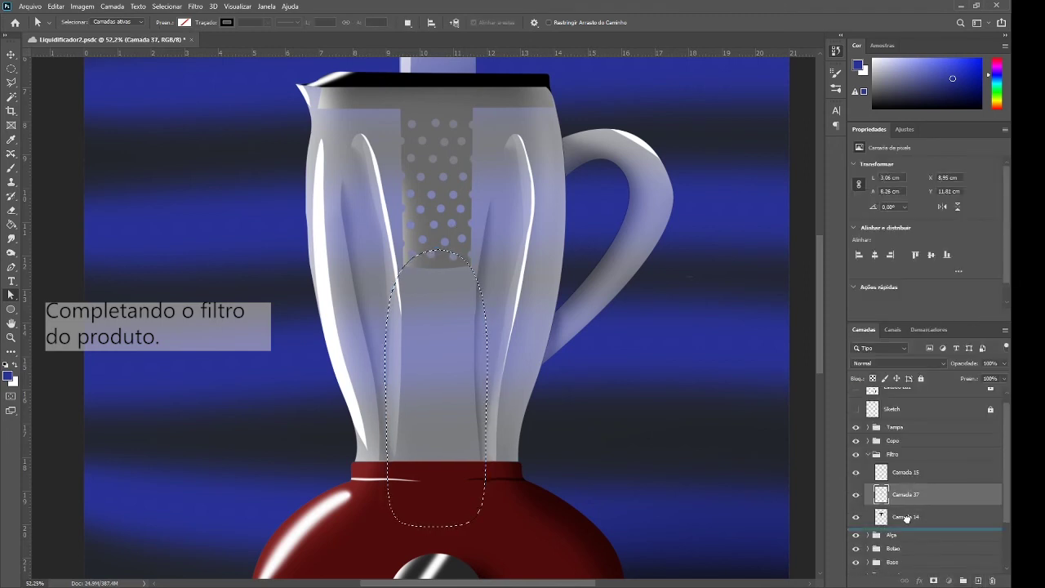
{"action": "left_click_drag", "start_coordinate": [905, 494], "coordinate": [906, 522]}
{"action": "key", "text": "i"}
{"action": "left_click", "coordinate": [456, 306]}
{"action": "key", "text": "alt+BackSpace"}
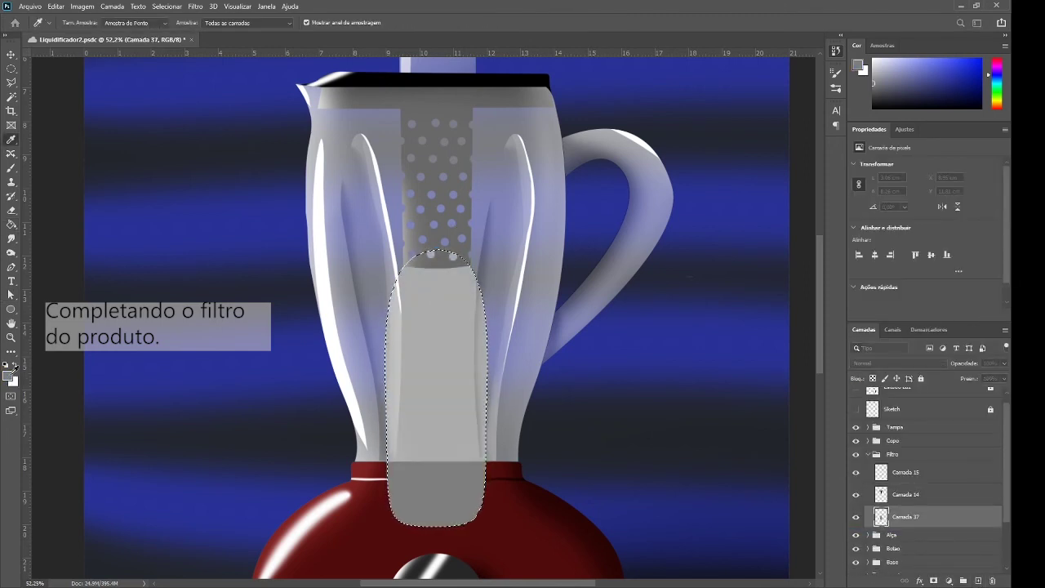
{"action": "key", "text": "g"}
{"action": "left_click", "coordinate": [455, 350]}
- Move the Base group above Filtro and load the Camada 37 filter outline as a selection
{"action": "left_click_drag", "start_coordinate": [893, 562], "coordinate": [905, 450]}
{"action": "key", "text": "m"}
{"action": "key", "text": "ctrl+d"}
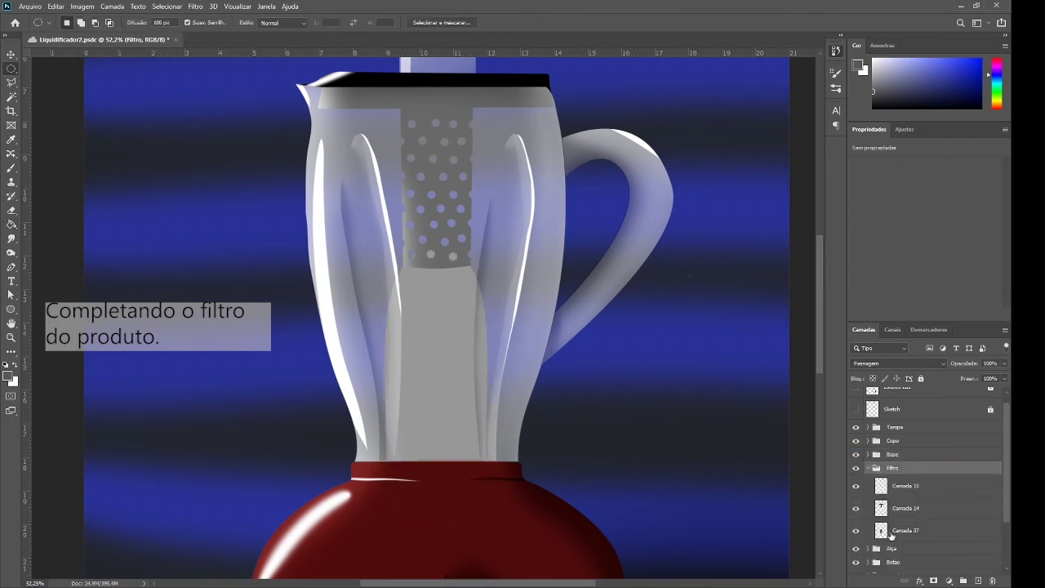
{"action": "left_click", "coordinate": [905, 530]}
{"action": "left_click", "coordinate": [881, 530], "text": "ctrl"}
{"action": "key", "text": "b"}
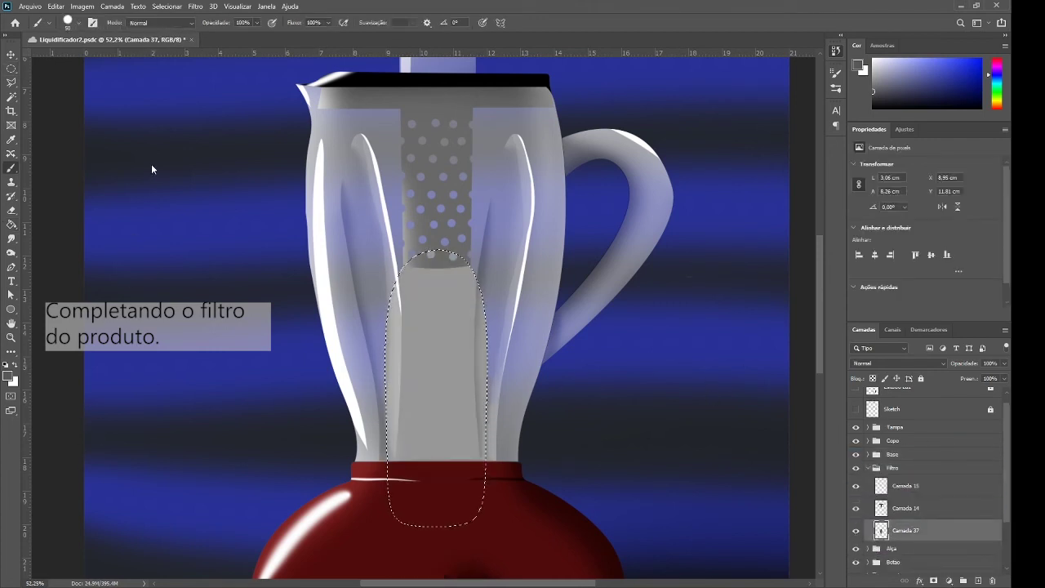
- On a new layer, brush black texture inside the filter shape and erase its top edge
{"action": "key", "text": "ctrl+shift+alt+n"}
{"action": "key", "text": "d"}
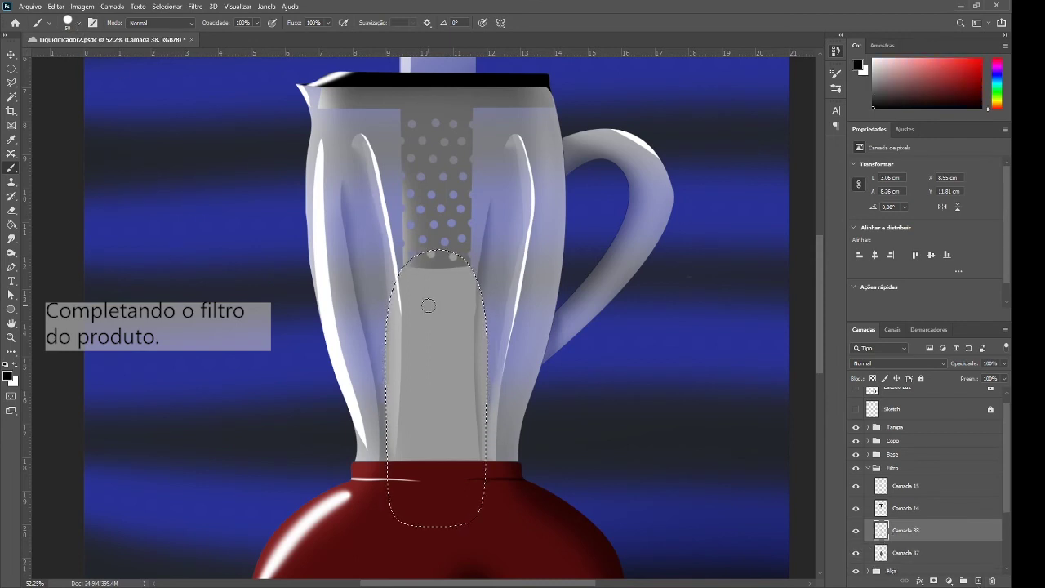
{"action": "left_click_drag", "start_coordinate": [428, 306], "coordinate": [416, 392]}
{"action": "left_click_drag", "start_coordinate": [458, 269], "coordinate": [461, 457]}
{"action": "left_click_drag", "start_coordinate": [408, 408], "coordinate": [395, 355]}
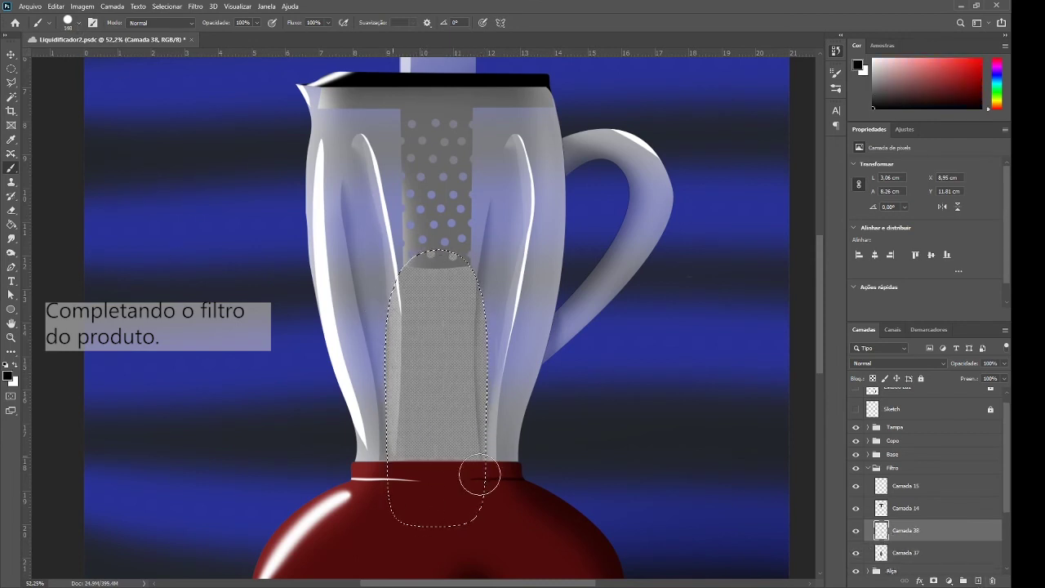
{"action": "key", "text": "e"}
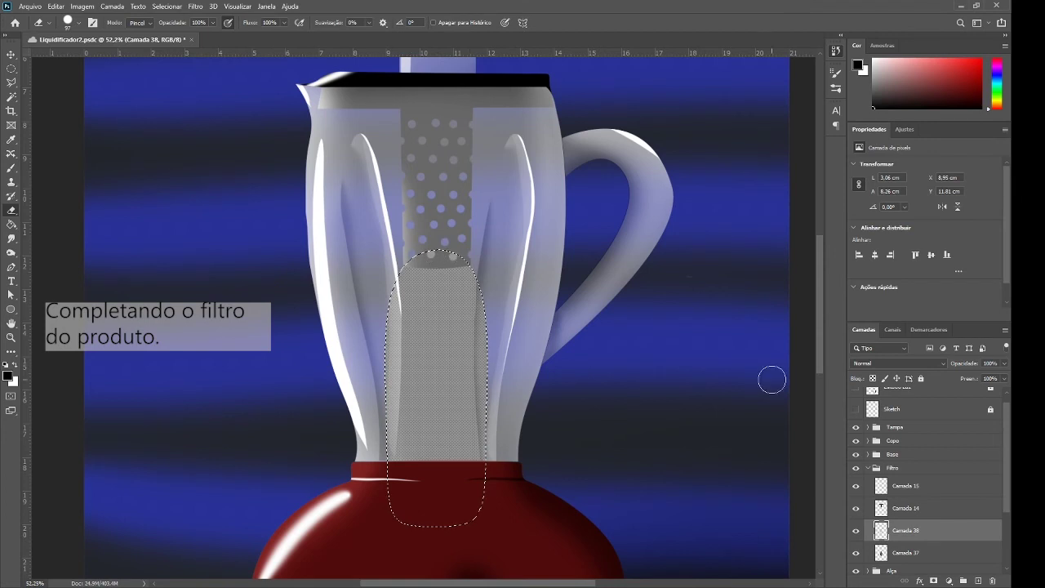
{"action": "key", "text": "alt+bracketleft"}
{"action": "left_click_drag", "start_coordinate": [428, 254], "coordinate": [459, 249]}
- On new layer Camada 39, paint a white highlight on the lower filter and fade it to Luz Indireta
{"action": "key", "text": "m"}
{"action": "key", "text": "ctrl+d"}
{"action": "scroll", "coordinate": [602, 339], "scroll_direction": "down", "scroll_amount": 2}
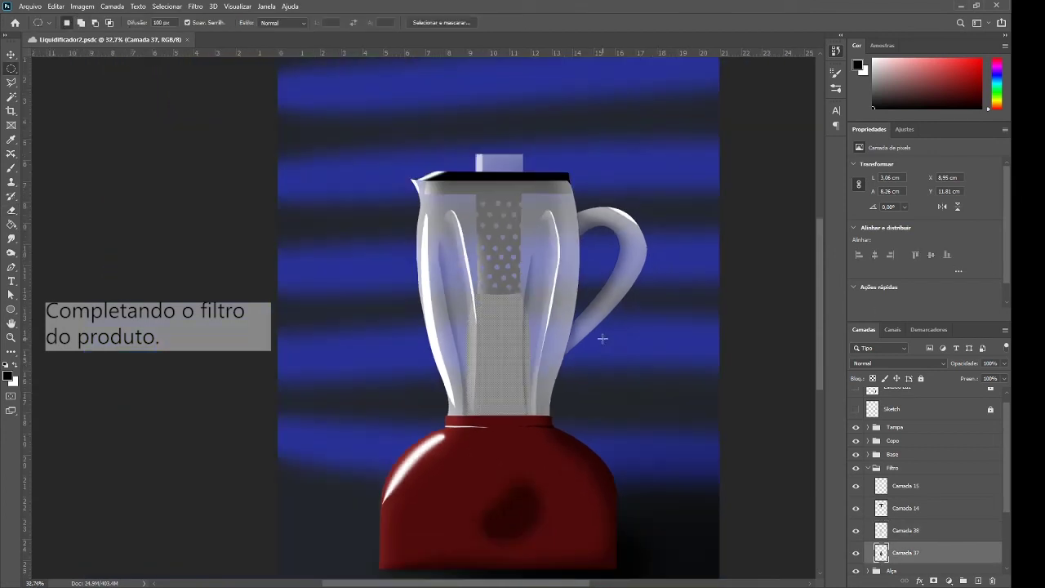
{"action": "left_click", "coordinate": [881, 553], "text": "ctrl"}
{"action": "key", "text": "g"}
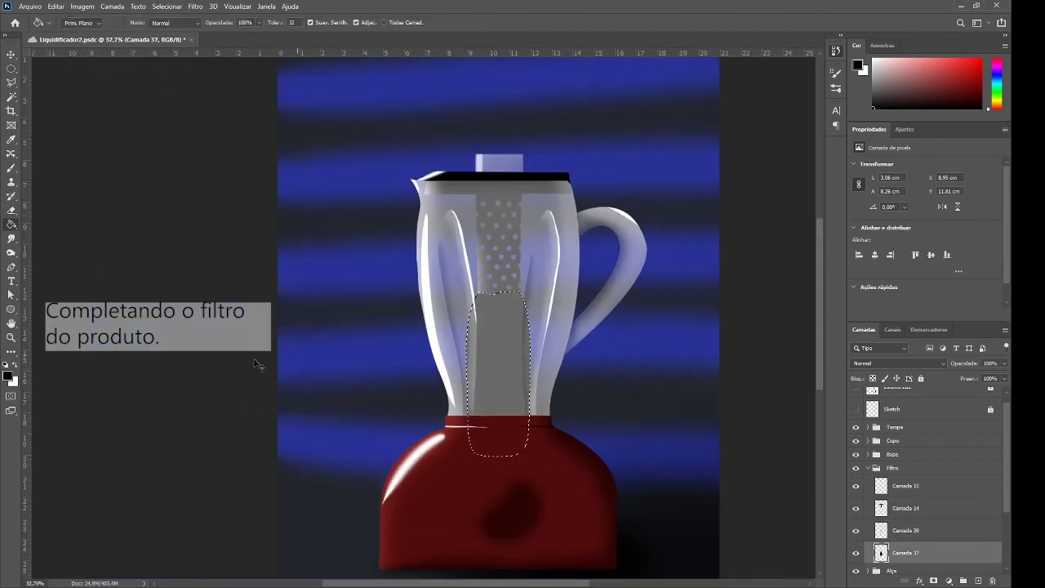
{"action": "key", "text": "m"}
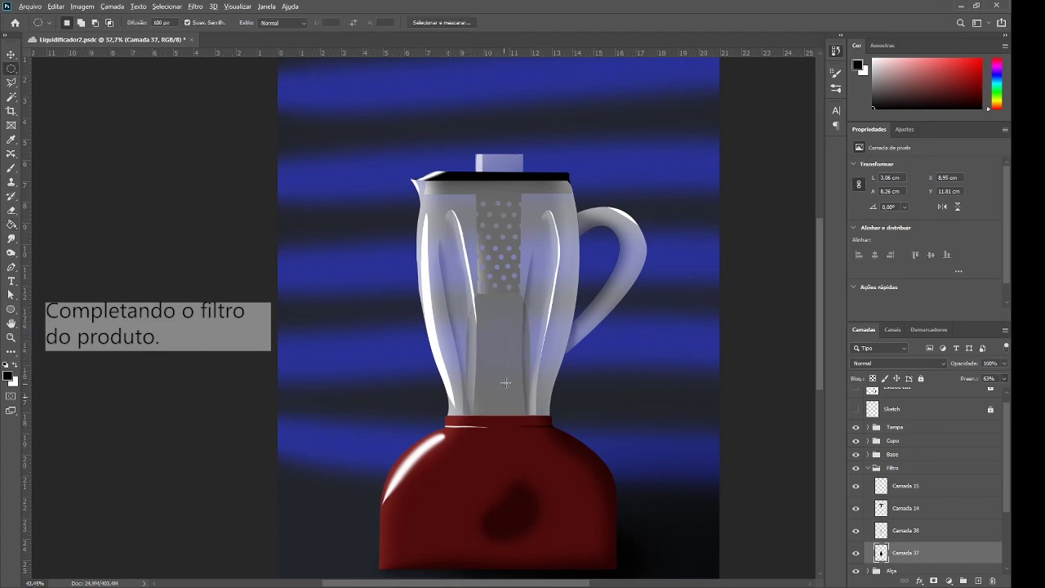
{"action": "key", "text": "ctrl+shift+alt+n"}
{"action": "scroll", "coordinate": [556, 427], "scroll_direction": "up", "scroll_amount": 1}
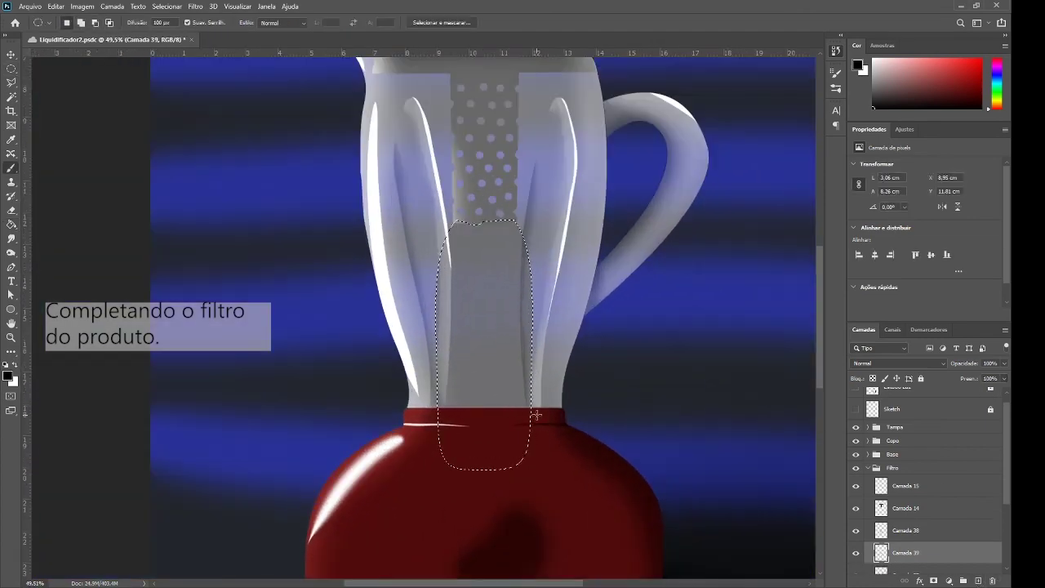
{"action": "key", "text": "b"}
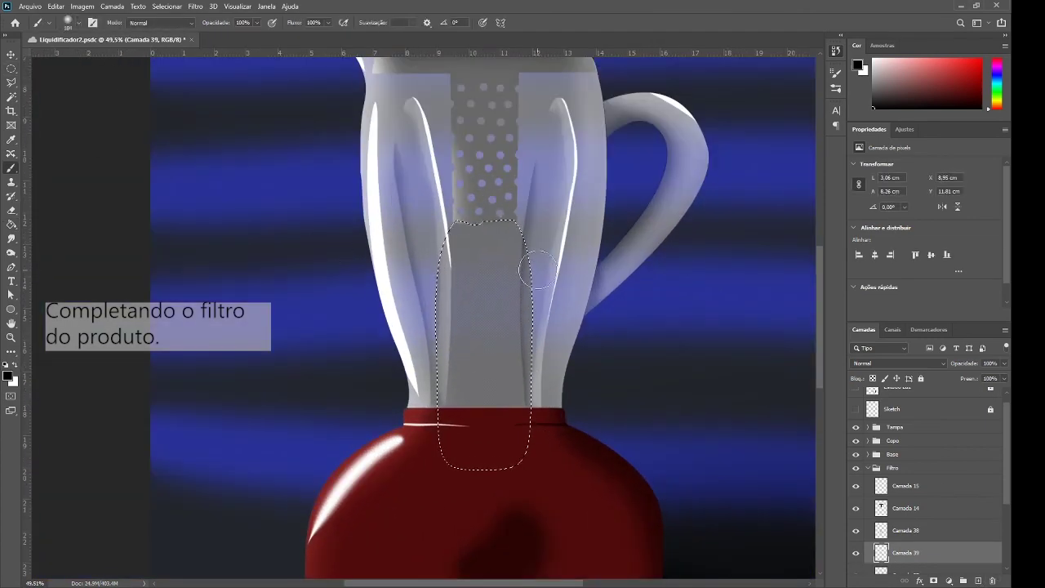
{"action": "key", "text": "x"}
{"action": "left_click_drag", "start_coordinate": [455, 224], "coordinate": [466, 333]}
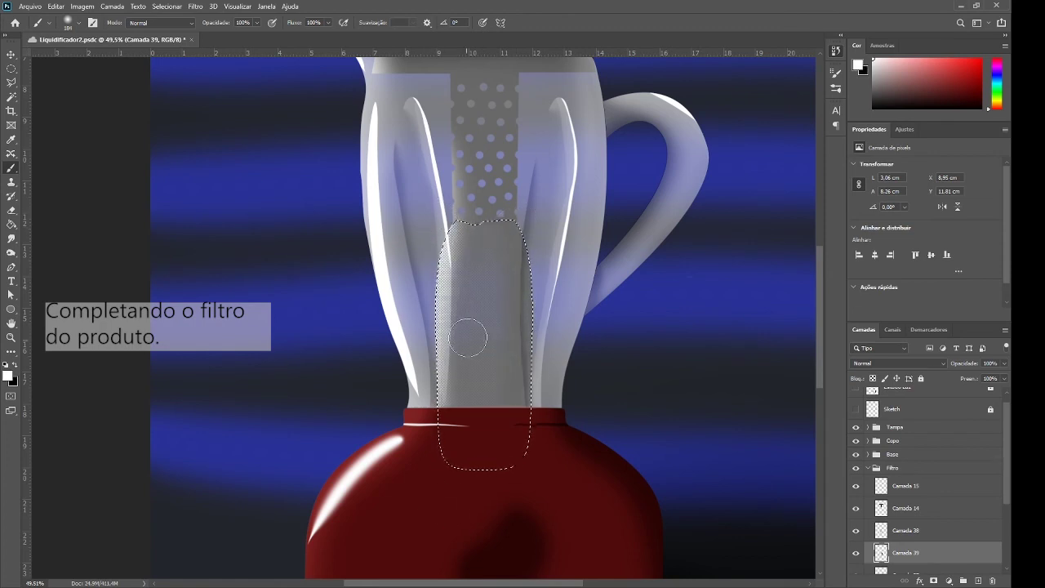
{"action": "key", "text": "alt+shift+f"}
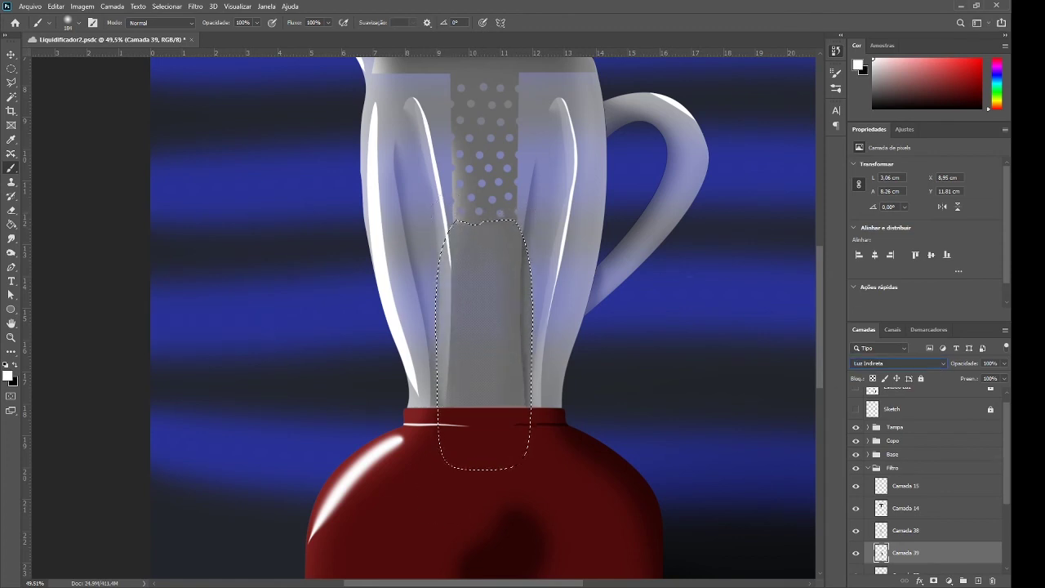
- Deselect, fit the canvas, collapse Filtro and move the Botao group above Base
{"action": "key", "text": "m"}
{"action": "key", "text": "ctrl+d"}
{"action": "key", "text": "ctrl+0"}
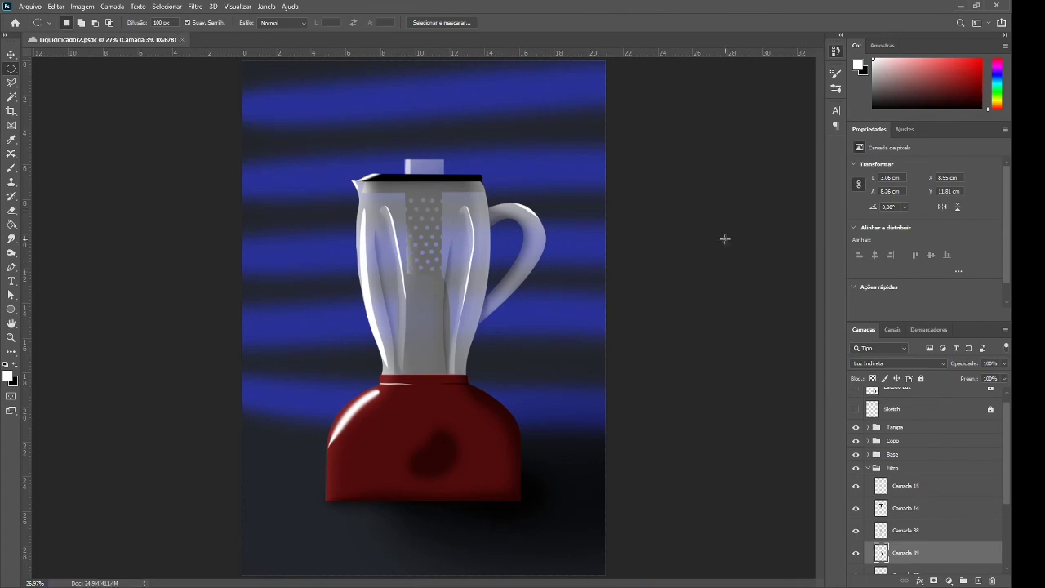
{"action": "left_click", "coordinate": [867, 468]}
{"action": "scroll", "coordinate": [875, 499], "scroll_direction": "down", "scroll_amount": 1}
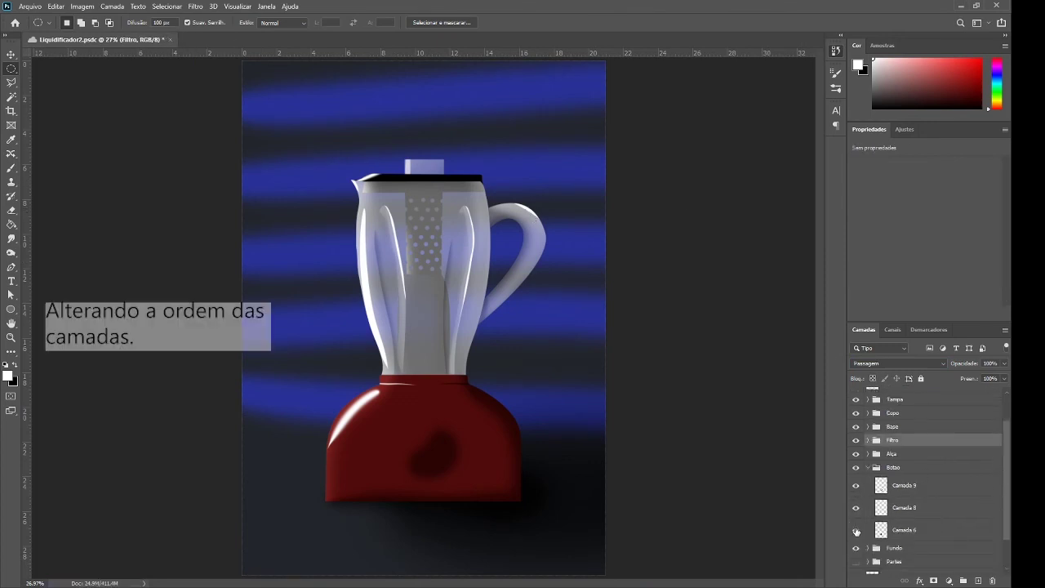
{"action": "left_click_drag", "start_coordinate": [893, 467], "coordinate": [893, 420]}
{"action": "left_click", "coordinate": [905, 561]}
{"action": "key", "text": "e"}
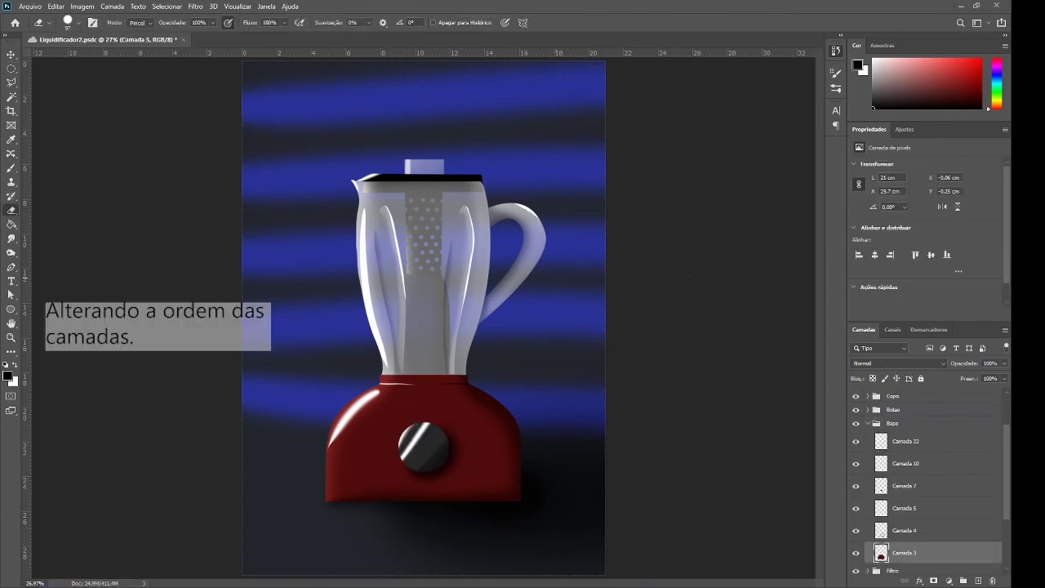
{"action": "scroll", "coordinate": [419, 456], "scroll_direction": "up", "scroll_amount": 5}
- Draw an ellipse around the dial knob and fill it black
{"action": "left_click", "coordinate": [10, 310]}
{"action": "left_click_drag", "start_coordinate": [357, 351], "coordinate": [460, 457]}
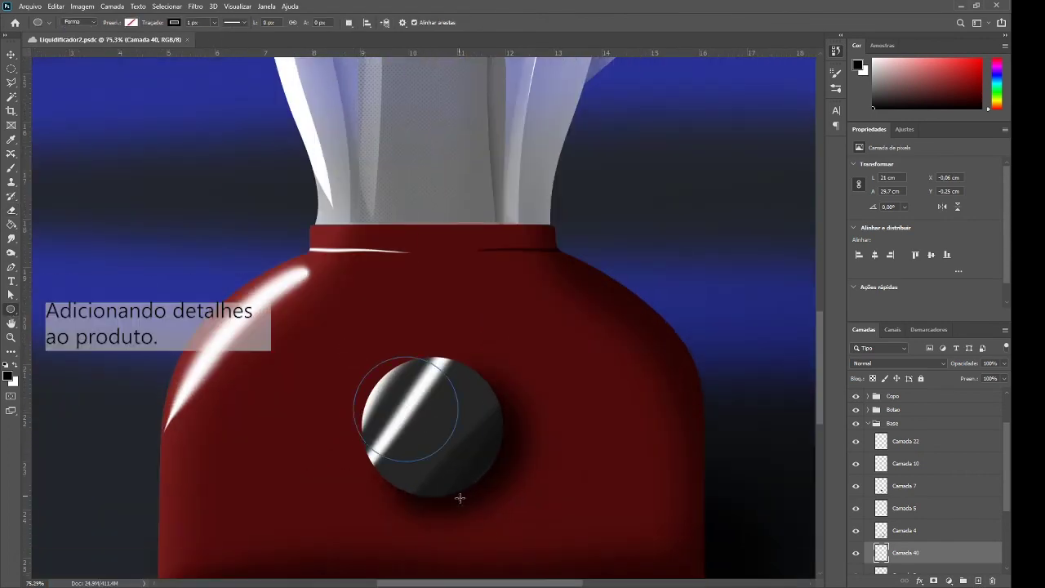
{"action": "scroll", "coordinate": [490, 408], "scroll_direction": "down", "scroll_amount": 3}
{"action": "key", "text": "v"}
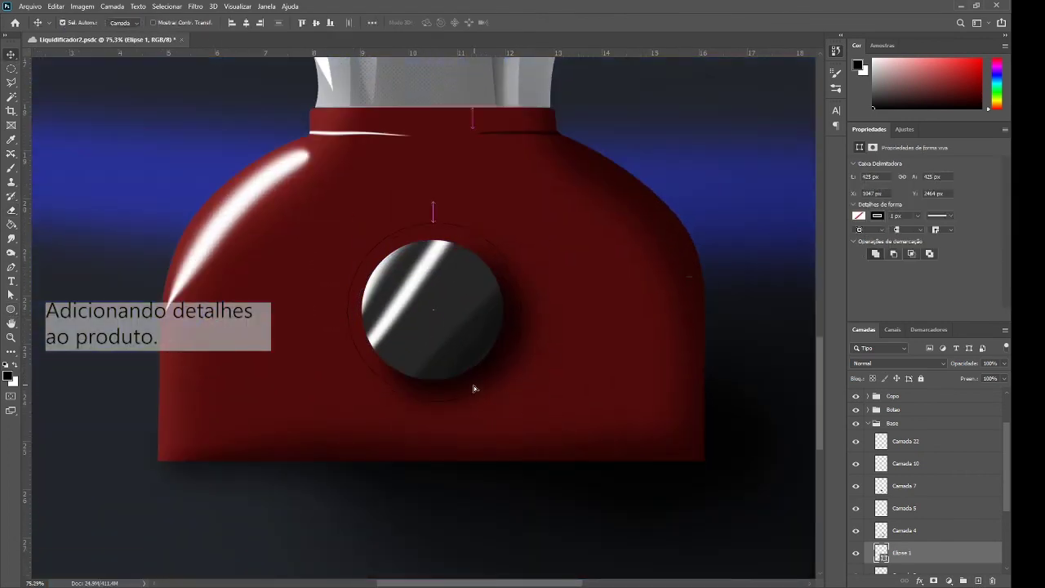
{"action": "key", "text": "g"}
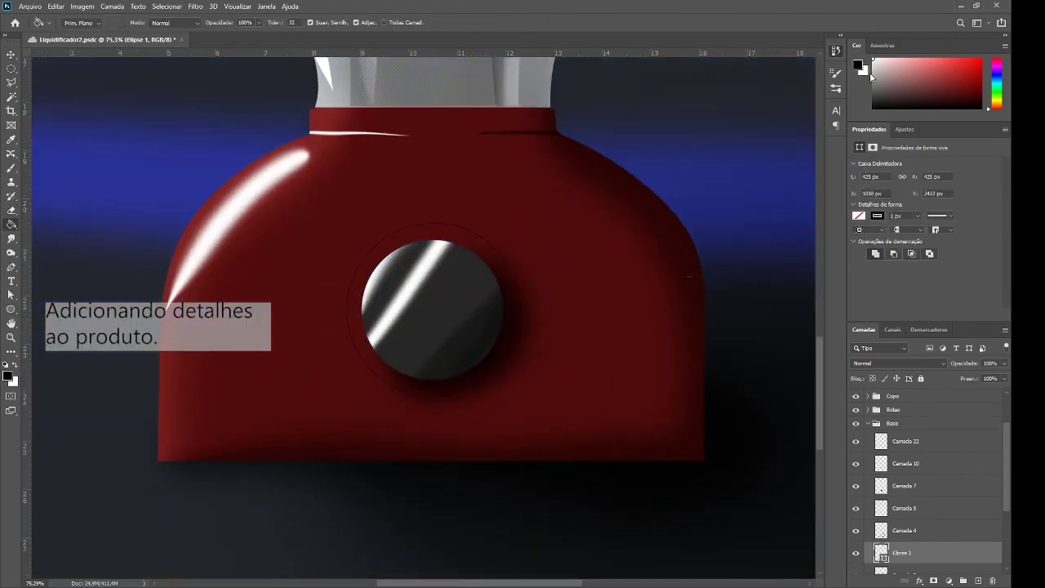
{"action": "key", "text": "u"}
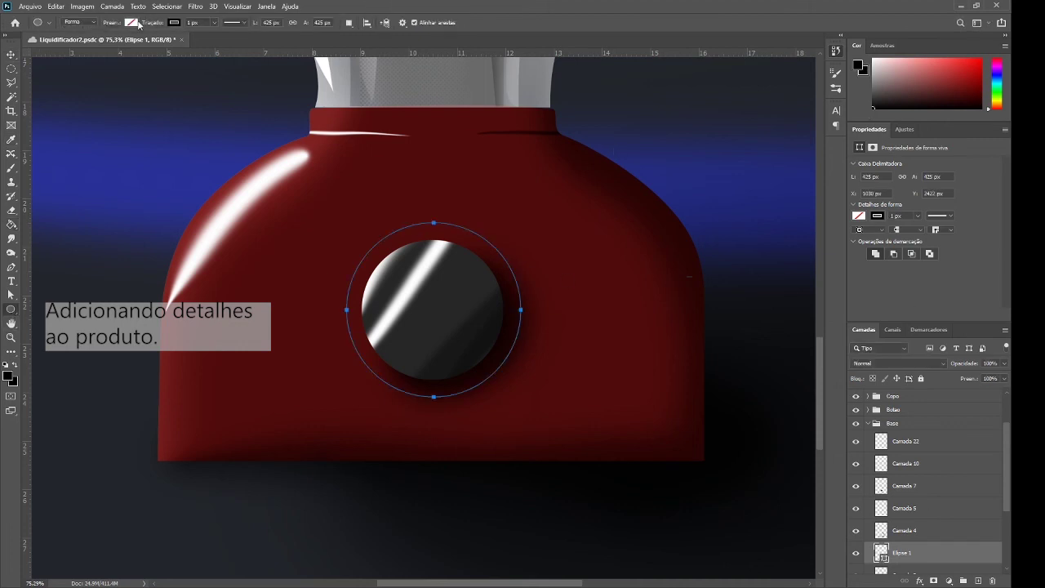
{"action": "key", "text": "alt+BackSpace"}
{"action": "key", "text": "v"}
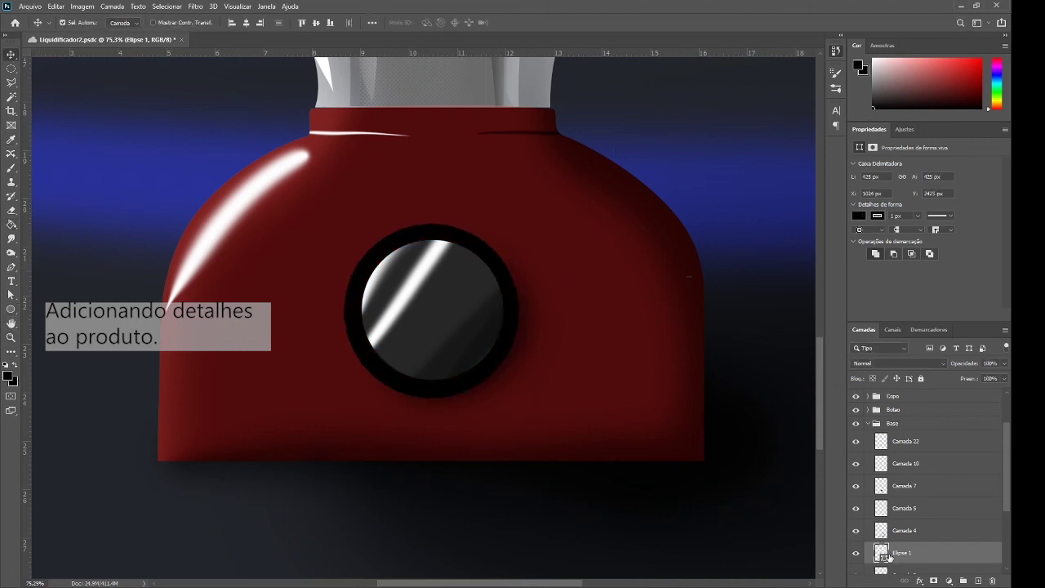
- Rasterize the ring and erase its upper-left and lower-left portions, then fit the blender in view
{"action": "key", "text": "b"}
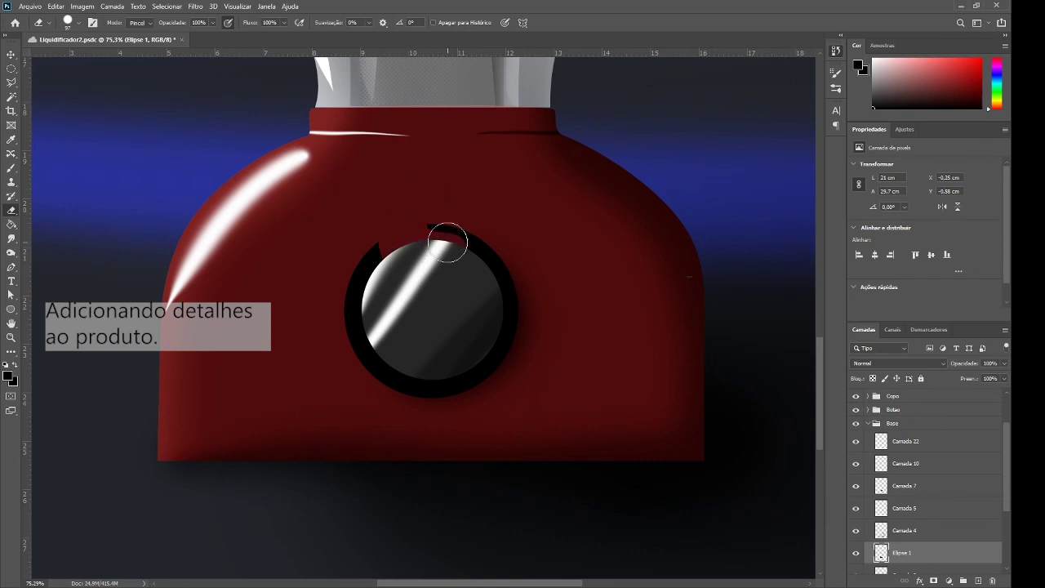
{"action": "mouse_move", "coordinate": [408, 239]}
{"action": "left_mouse_down"}
{"action": "mouse_move", "coordinate": [384, 273]}
{"action": "mouse_move", "coordinate": [392, 339]}
{"action": "mouse_move", "coordinate": [411, 354]}
{"action": "left_mouse_up"}
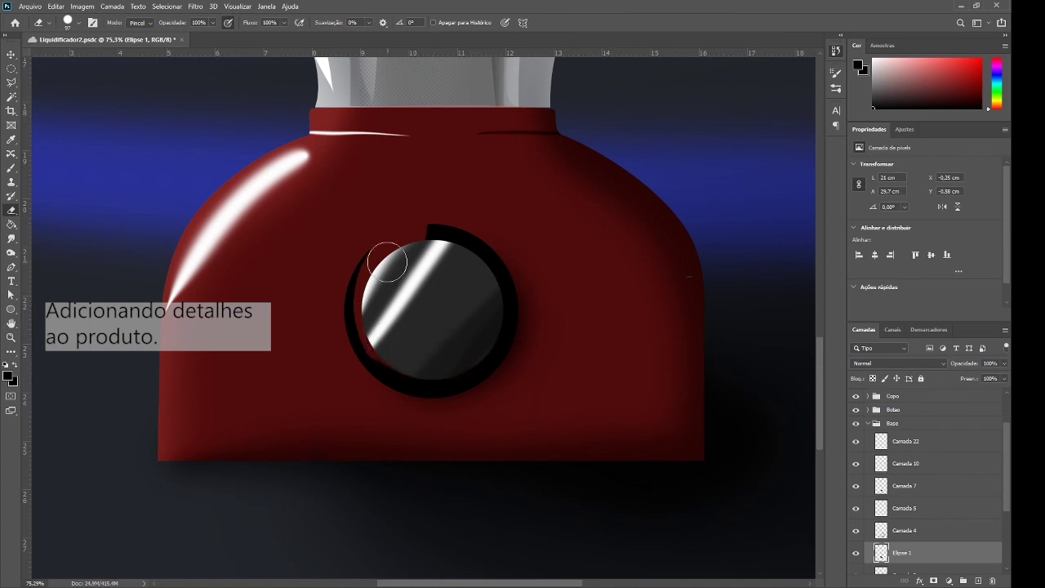
{"action": "left_click_drag", "start_coordinate": [387, 265], "coordinate": [376, 332]}
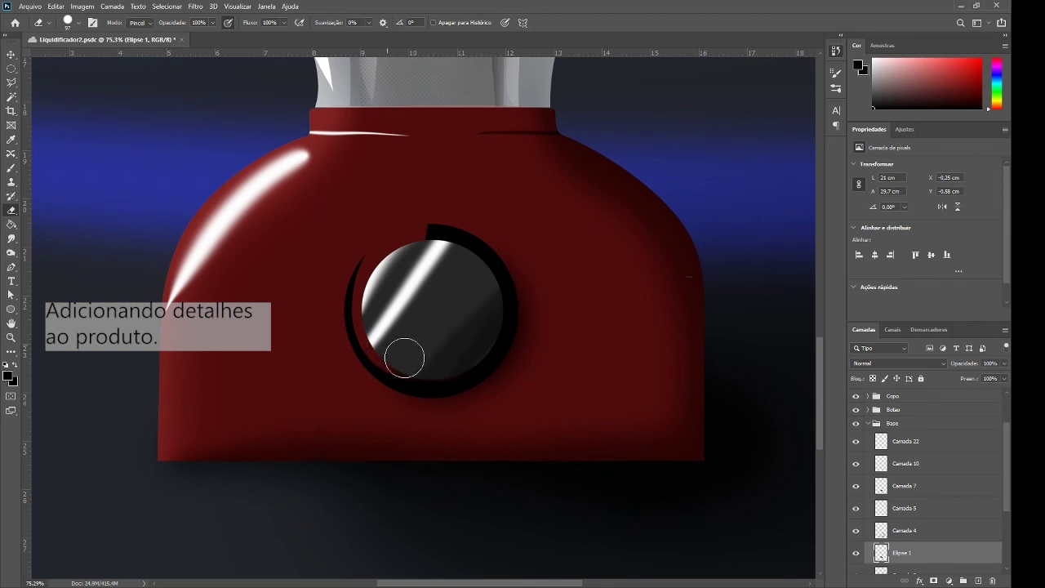
{"action": "left_click_drag", "start_coordinate": [404, 358], "coordinate": [384, 346]}
{"action": "key", "text": "ctrl+0"}
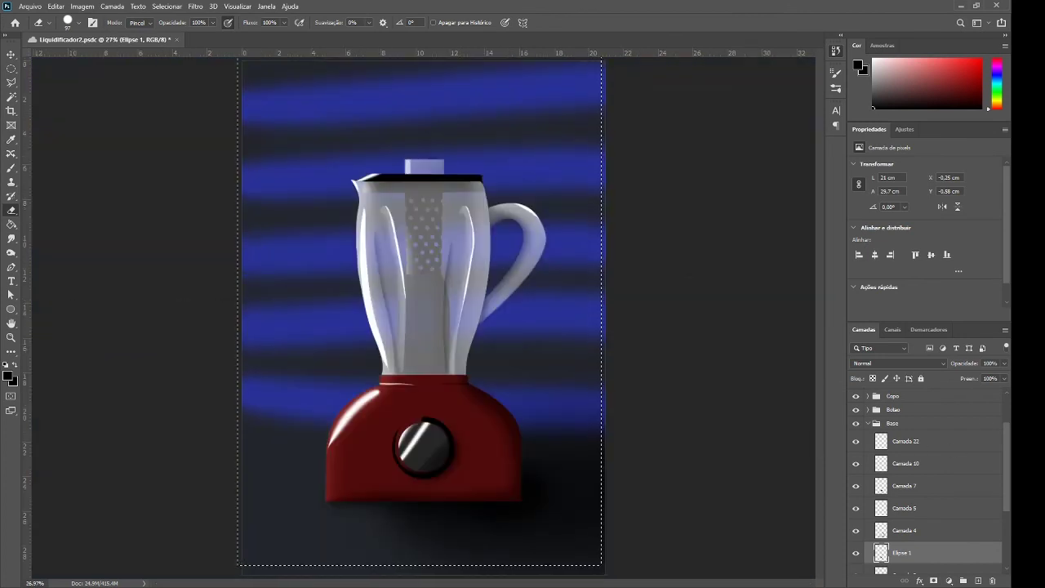
- Deselect, then load the outline of cup layer Camada 34 in the Copo group as a selection
{"action": "key", "text": "ctrl+d"}
{"action": "left_click", "coordinate": [867, 423]}
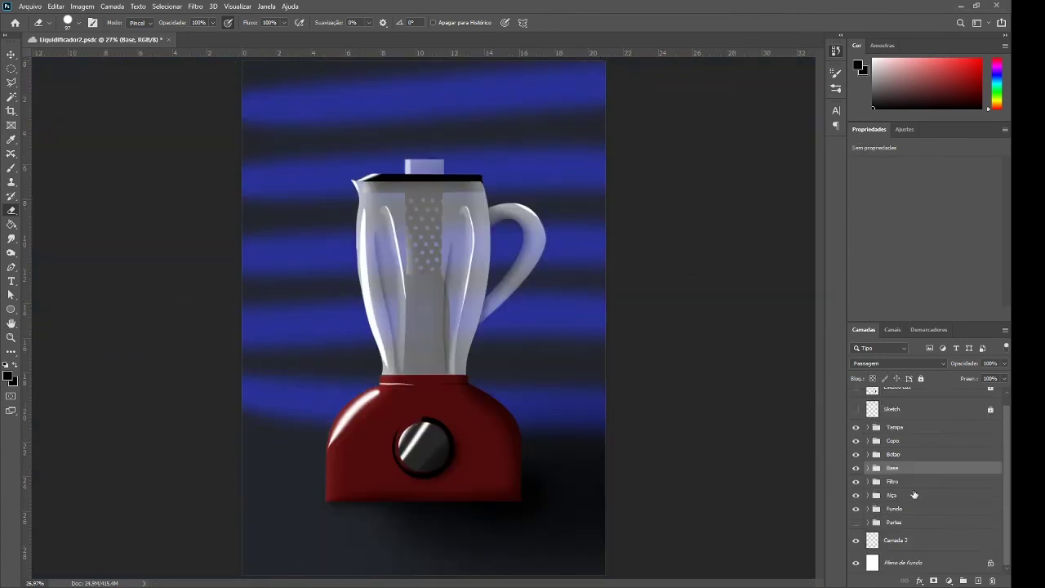
{"action": "left_click", "coordinate": [868, 441]}
{"action": "left_click", "coordinate": [885, 459], "text": "ctrl"}
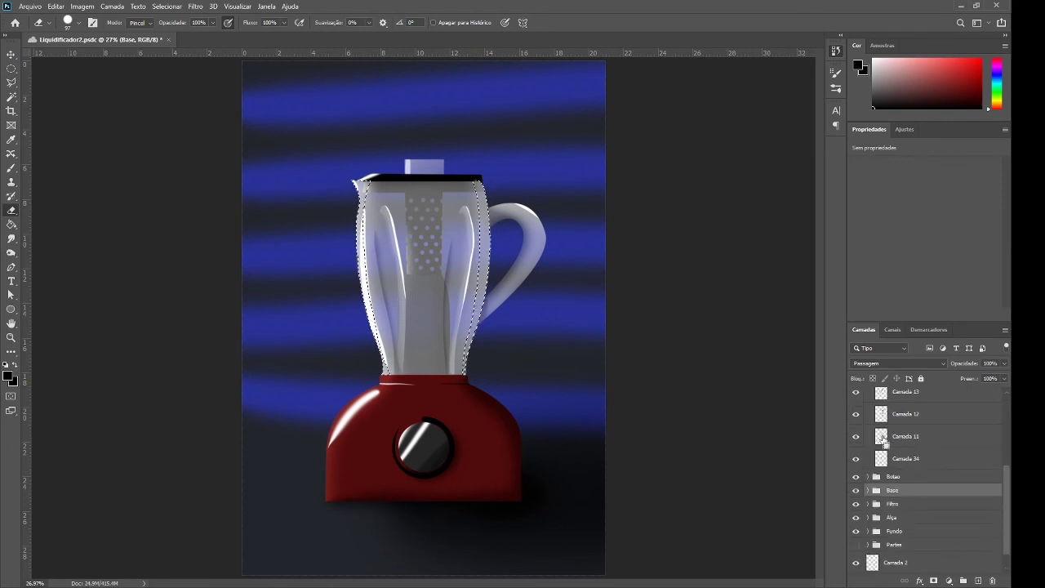
{"action": "left_click", "coordinate": [908, 480]}
- Fill a new layer white over the cup, partly erase it and lower its opacity
{"action": "left_click", "coordinate": [979, 581]}
{"action": "key", "text": "g"}
{"action": "key", "text": "x"}
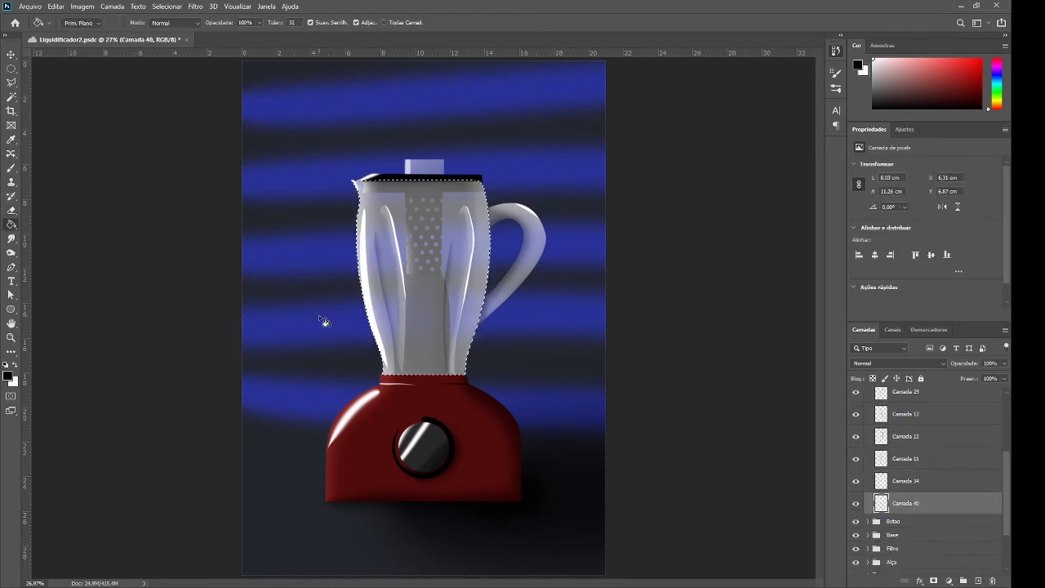
{"action": "left_click", "coordinate": [418, 276]}
{"action": "key", "text": "e"}
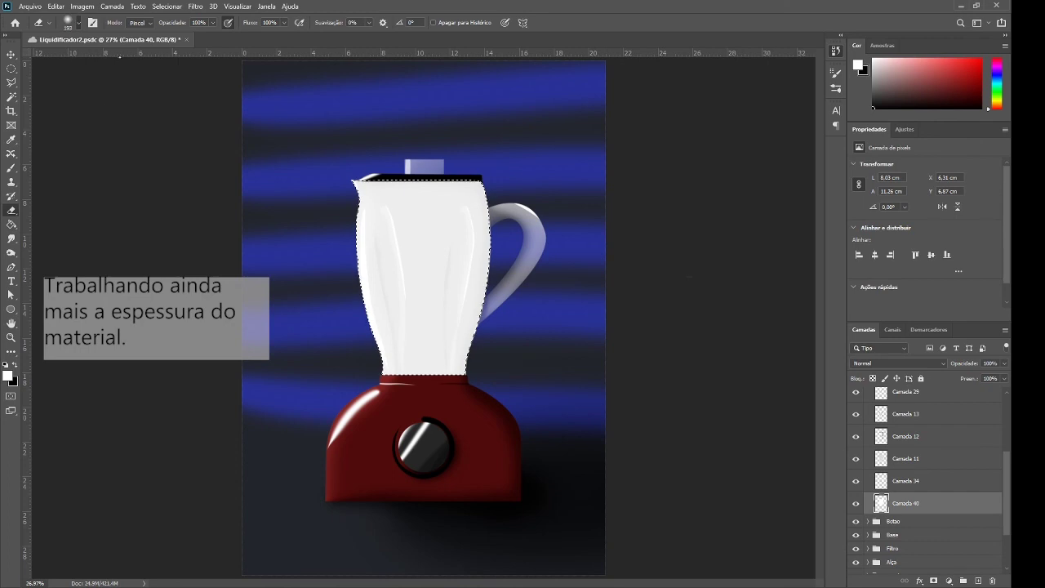
{"action": "key", "text": "]"}
{"action": "left_click_drag", "start_coordinate": [408, 196], "coordinate": [449, 184]}
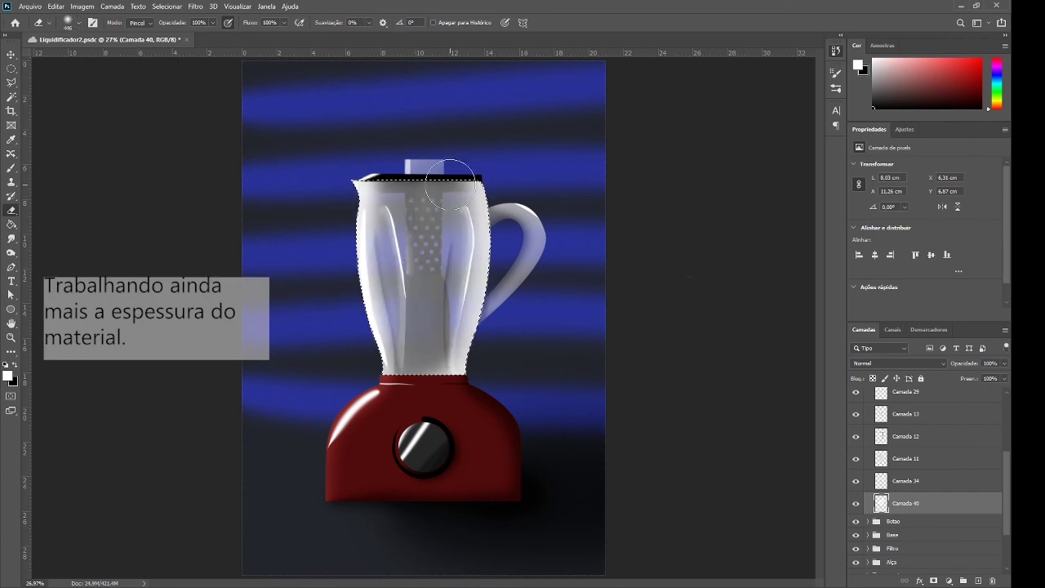
{"action": "left_click_drag", "start_coordinate": [1004, 363], "coordinate": [981, 369]}
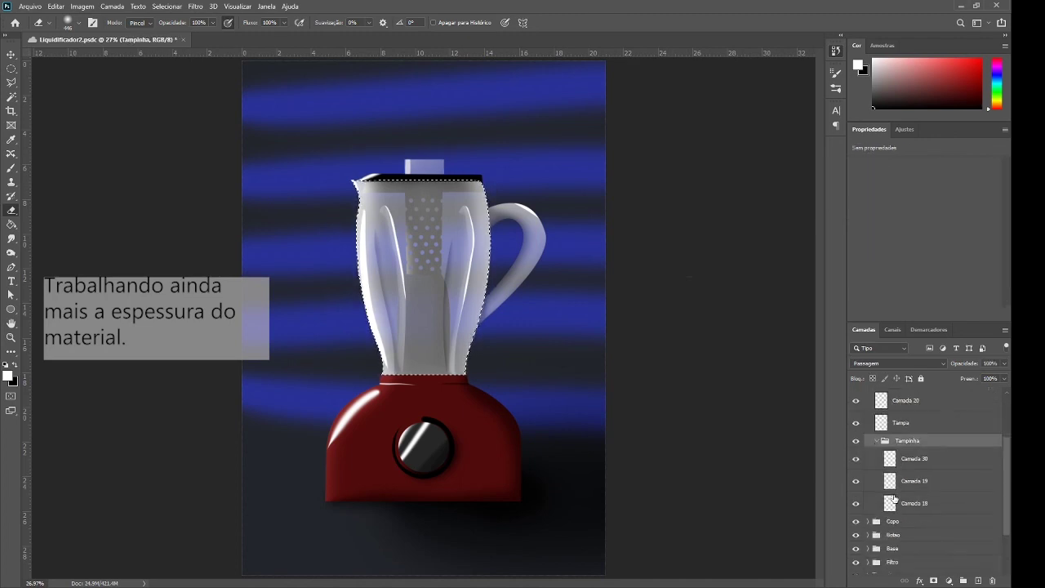
- Select the lid shape on a new layer moved below Camada 18
{"action": "scroll", "coordinate": [939, 458], "scroll_direction": "down", "scroll_amount": 1}
{"action": "left_click", "coordinate": [890, 436], "text": "ctrl"}
{"action": "left_click", "coordinate": [930, 436]}
{"action": "key", "text": "ctrl+bracketleft"}
{"action": "key", "text": "g"}
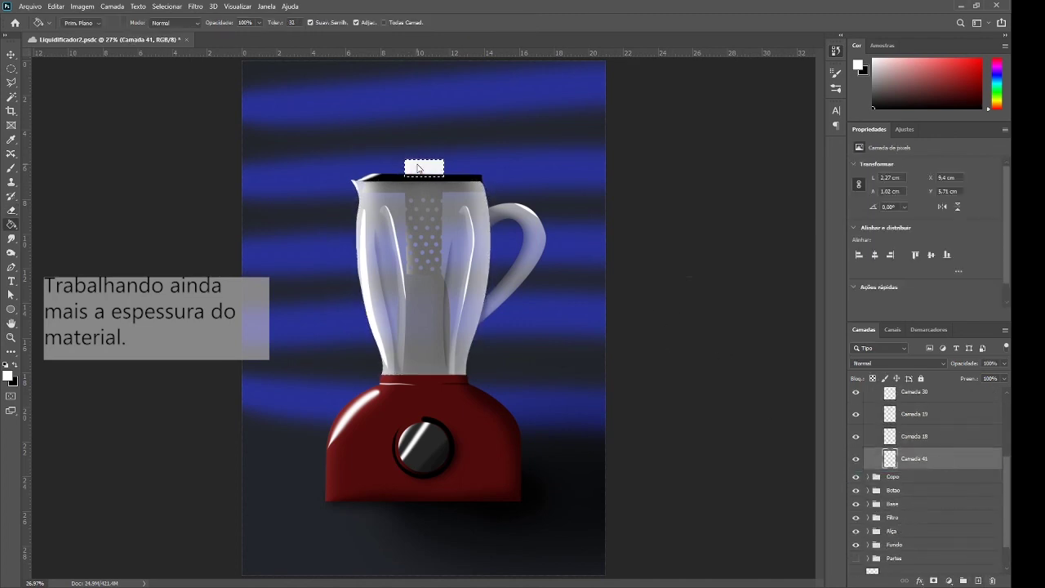
{"action": "key", "text": "e"}
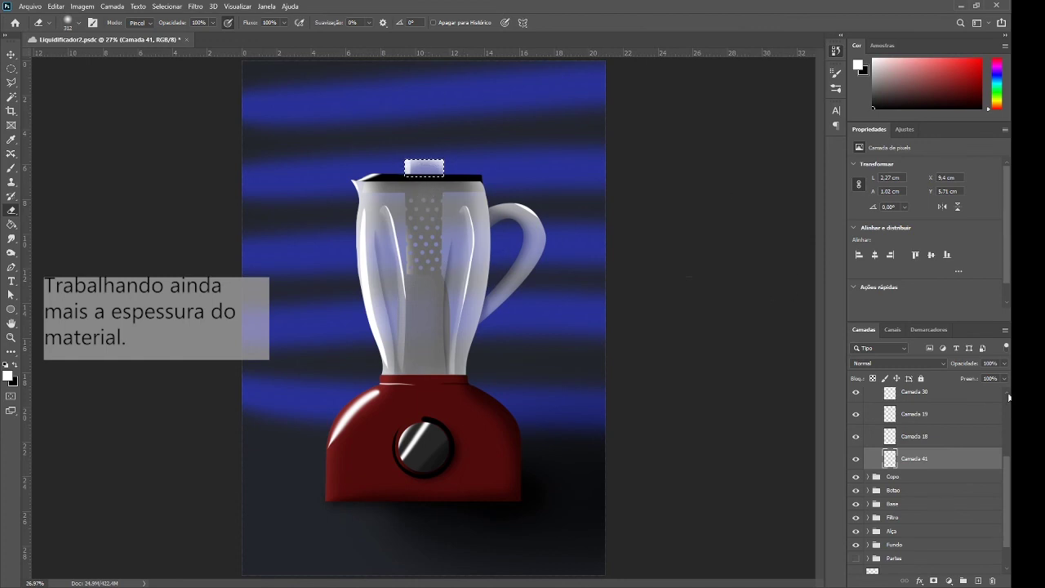
- Add a white-filled layer over the handle outline, thin its edges and reduce its opacity
{"action": "scroll", "coordinate": [951, 398], "scroll_direction": "up", "scroll_amount": 1}
{"action": "left_click", "coordinate": [881, 495], "text": "ctrl"}
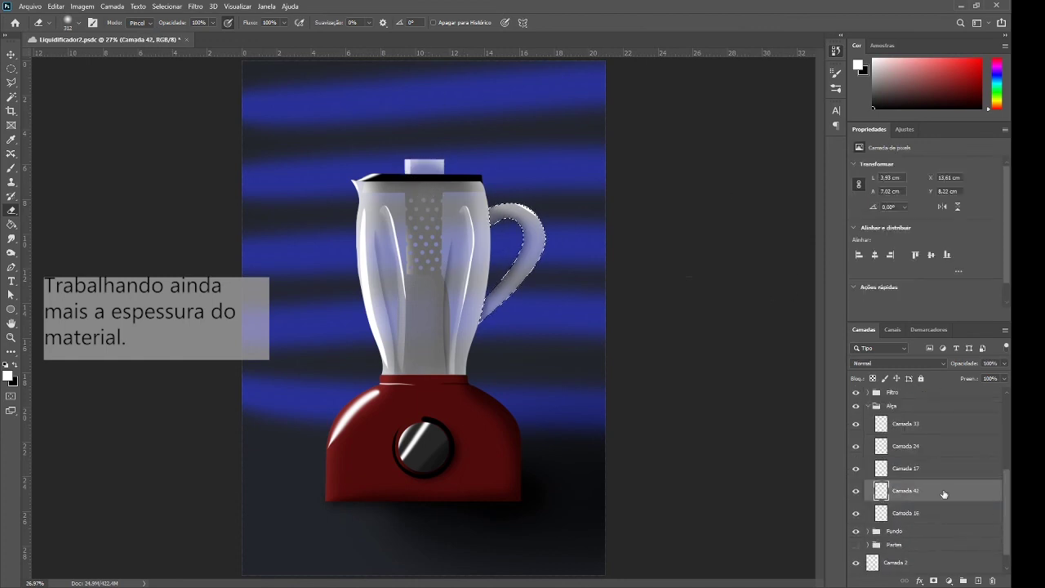
{"action": "key", "text": "ctrl+j"}
{"action": "key", "text": "g"}
{"action": "key", "text": "alt+BackSpace"}
{"action": "key", "text": "e"}
{"action": "mouse_move", "coordinate": [502, 182]}
{"action": "left_mouse_down"}
{"action": "mouse_move", "coordinate": [522, 183]}
{"action": "mouse_move", "coordinate": [552, 236]}
{"action": "mouse_move", "coordinate": [527, 303]}
{"action": "mouse_move", "coordinate": [541, 237]}
{"action": "mouse_move", "coordinate": [503, 286]}
{"action": "left_mouse_up"}
{"action": "mouse_move", "coordinate": [500, 245]}
{"action": "left_mouse_down"}
{"action": "mouse_move", "coordinate": [537, 210]}
{"action": "mouse_move", "coordinate": [490, 196]}
{"action": "left_mouse_up"}
{"action": "left_click_drag", "start_coordinate": [973, 360], "coordinate": [939, 359]}
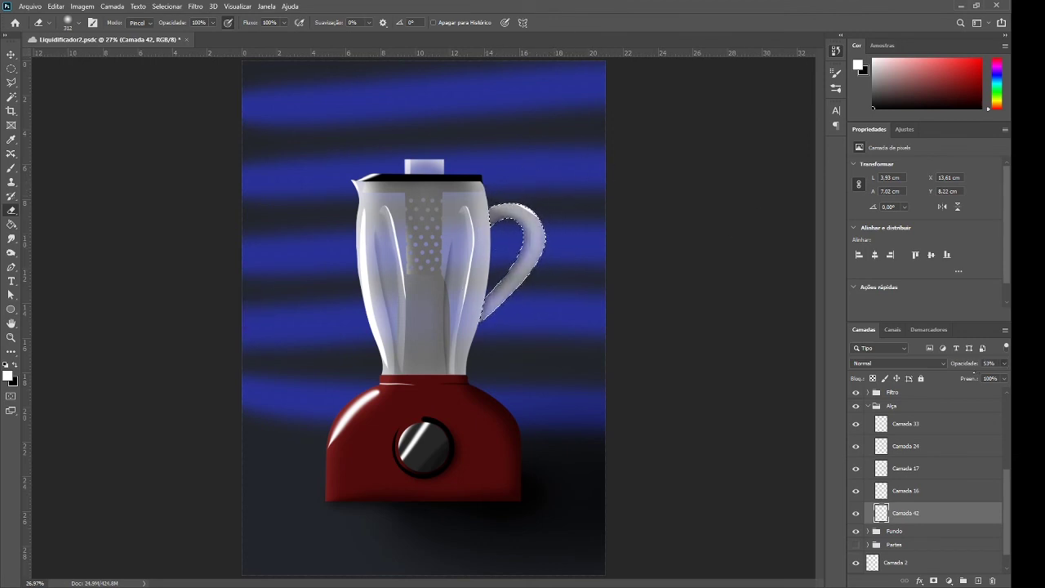